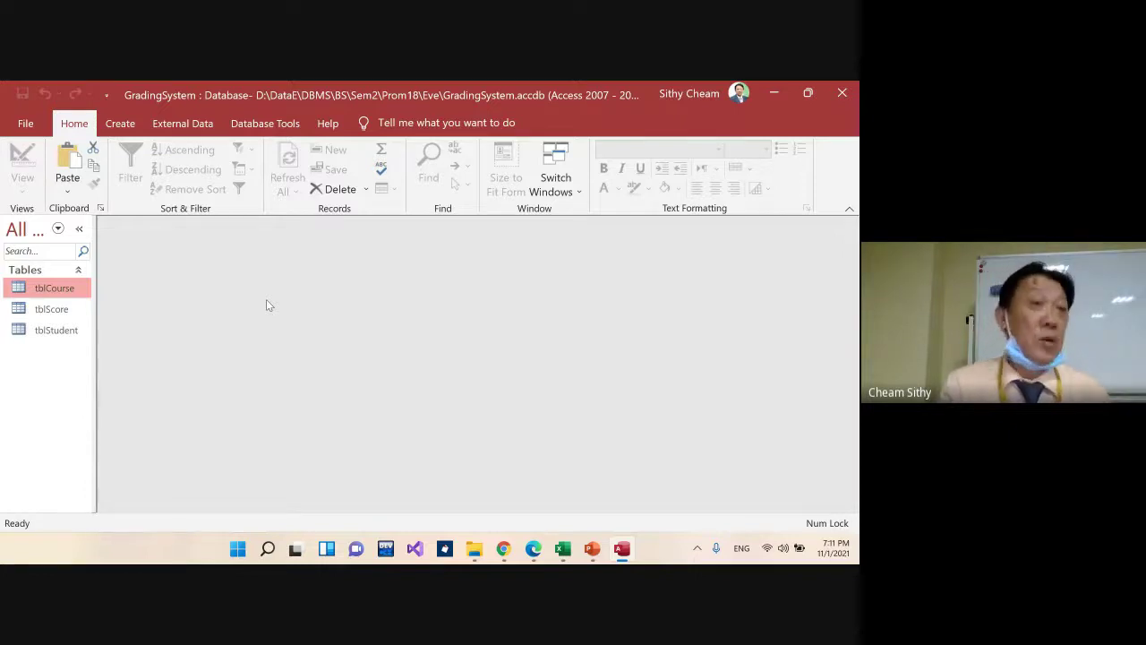
Create a query in design view with tblCourse, tblScore and tblStudent, and enlarge the tblScore field list
left_click(120, 125)
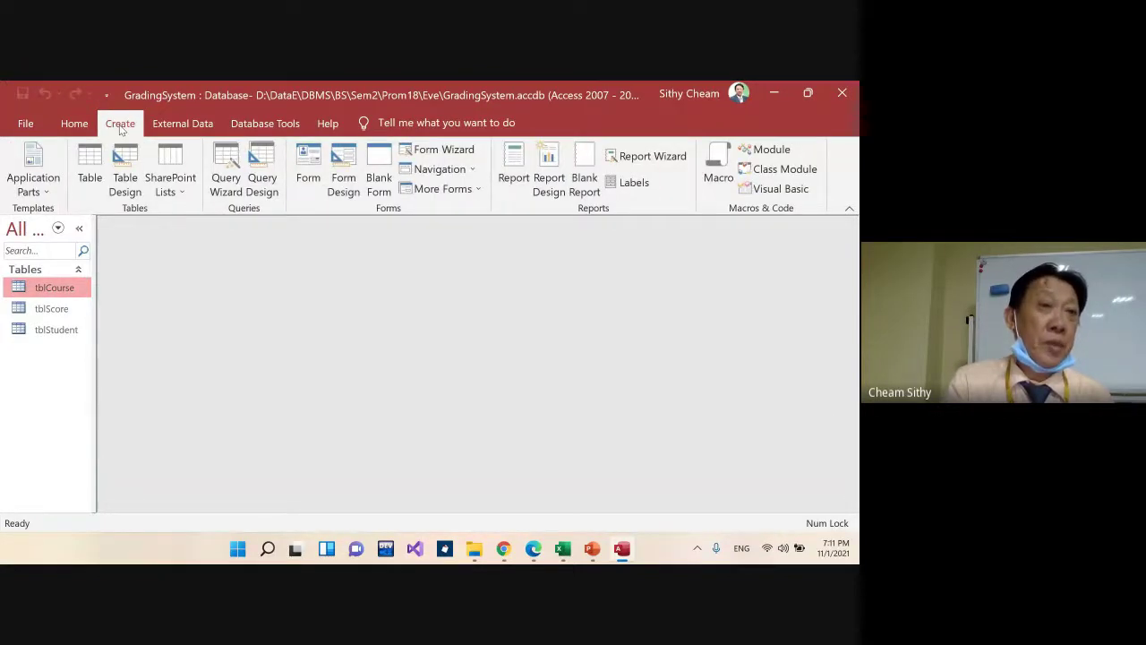
left_click(262, 179)
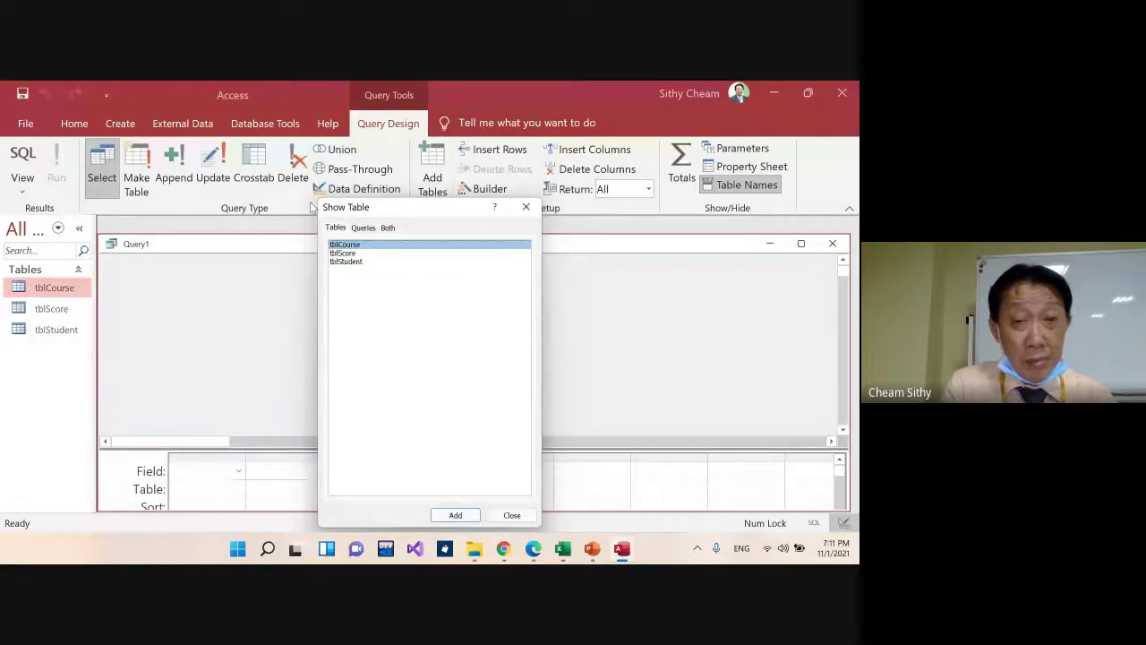
left_click(346, 266, "shift")
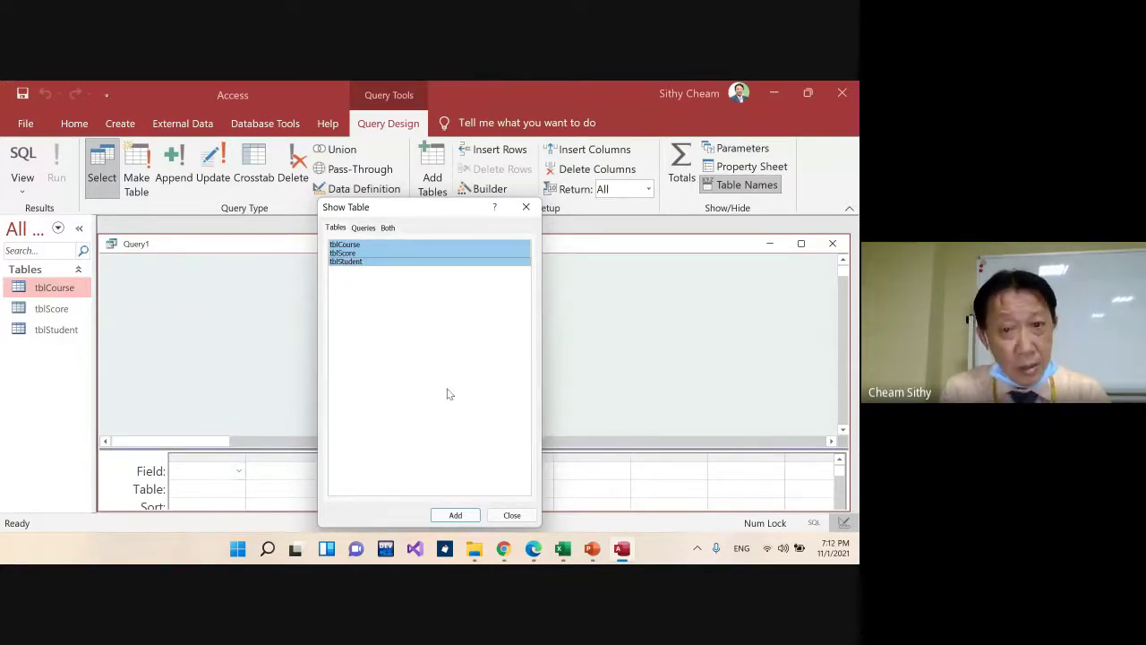
left_click(456, 514)
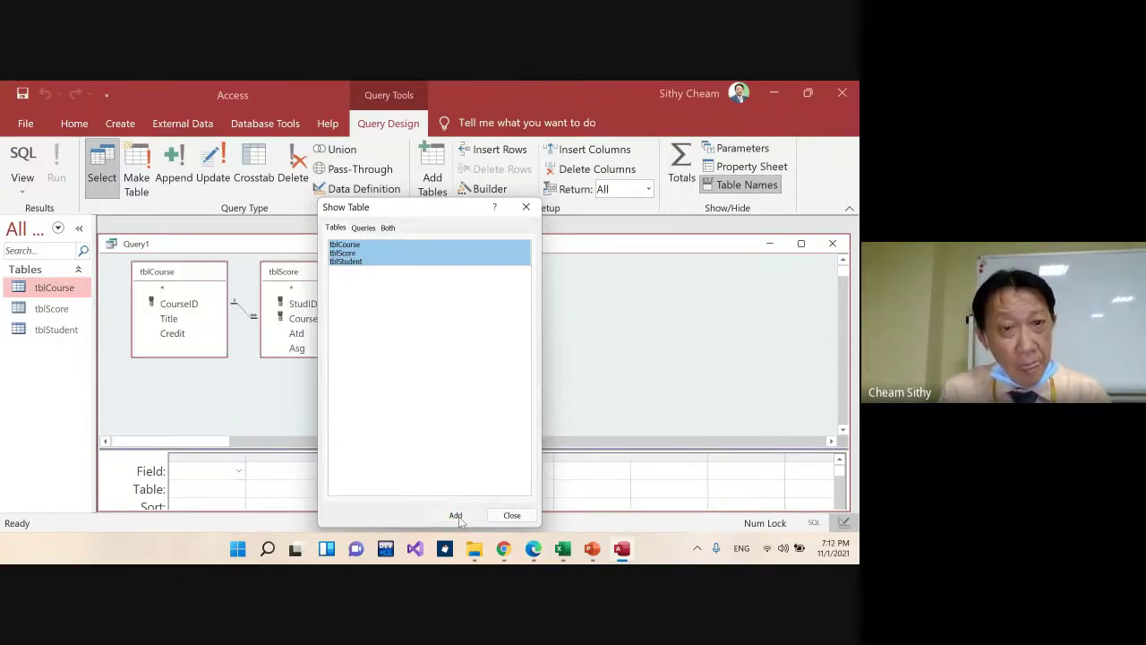
left_click(527, 208)
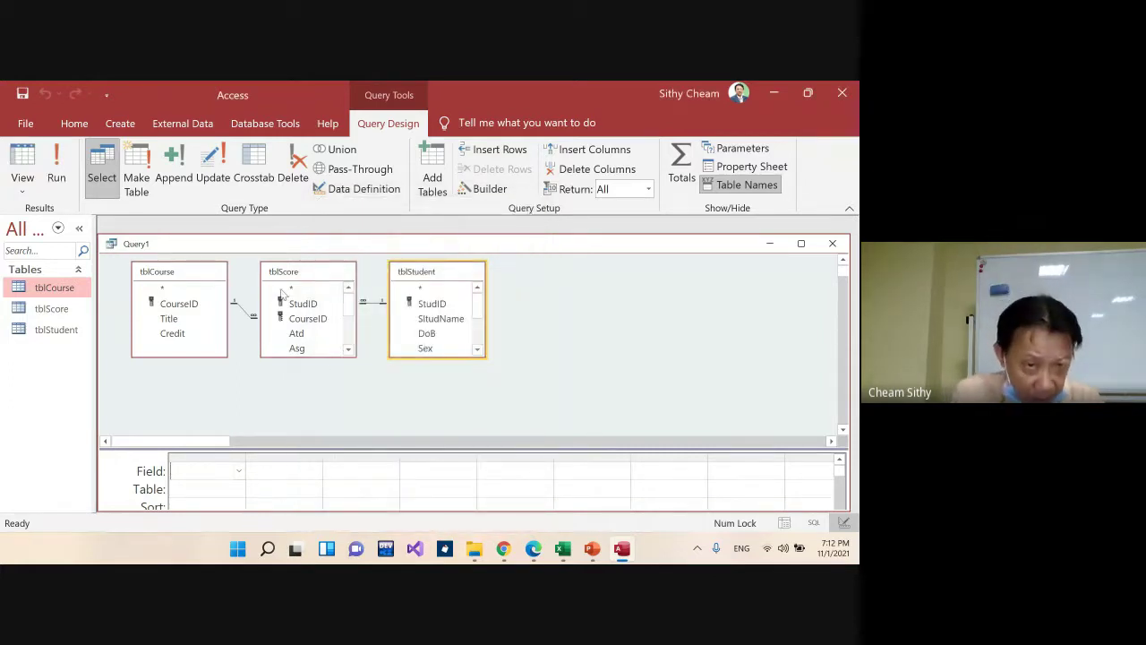
mouse_move(302, 271)
left_mouse_down()
mouse_move(300, 258)
mouse_move(310, 259)
left_mouse_up()
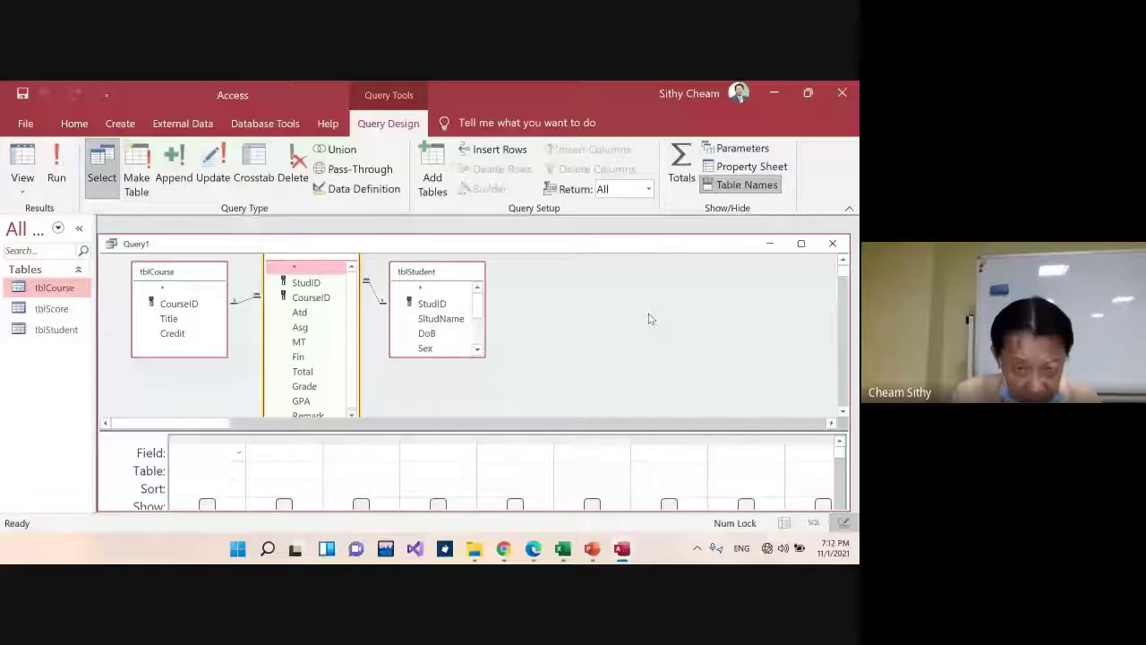
Add the SltudName field from tblStudent to the query grid and widen its column
left_click(441, 318)
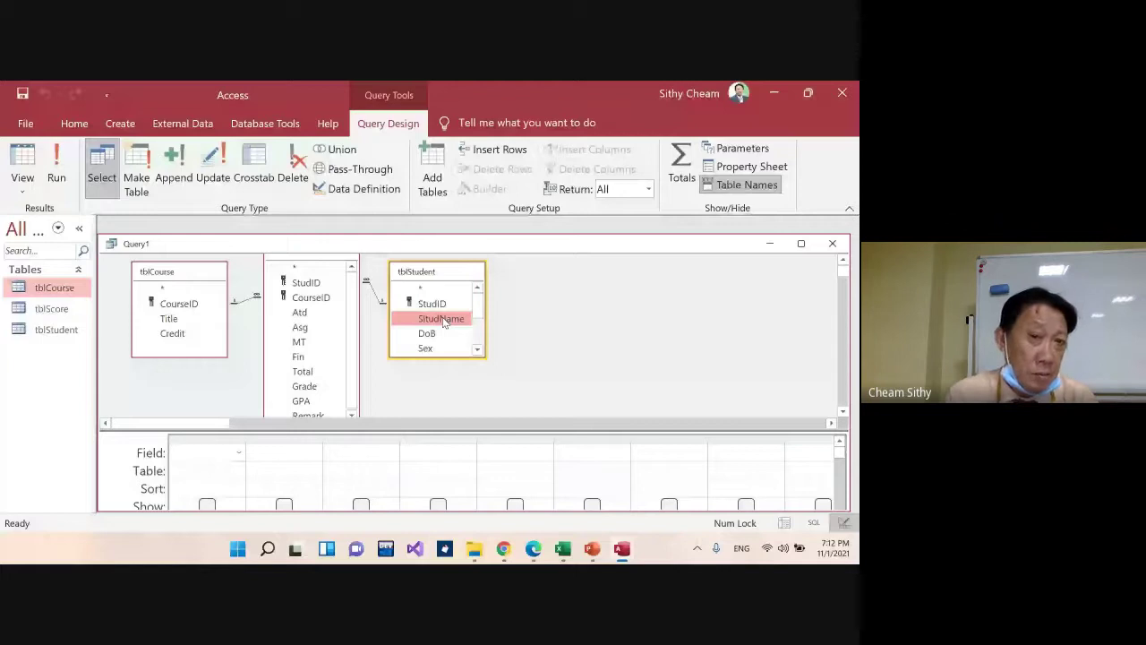
double_click(441, 319)
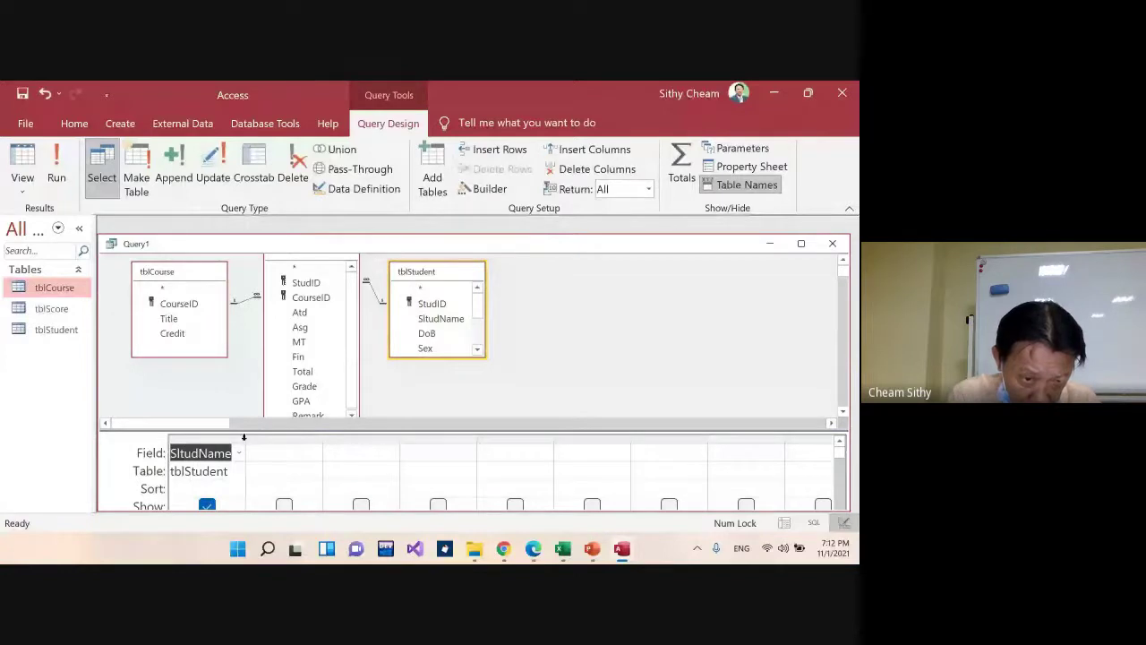
left_click_drag(247, 439, 266, 438)
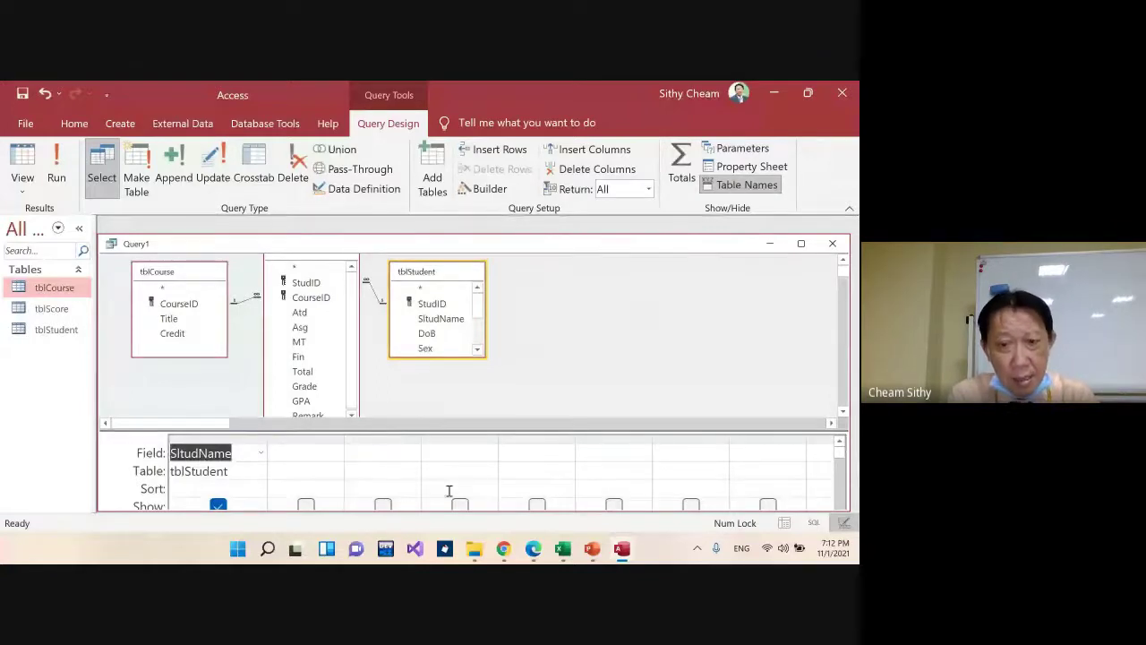
Switch to the Google Meet call, ignore the infinity mirror warning, and return to the query in Access
mouse_move(531, 552)
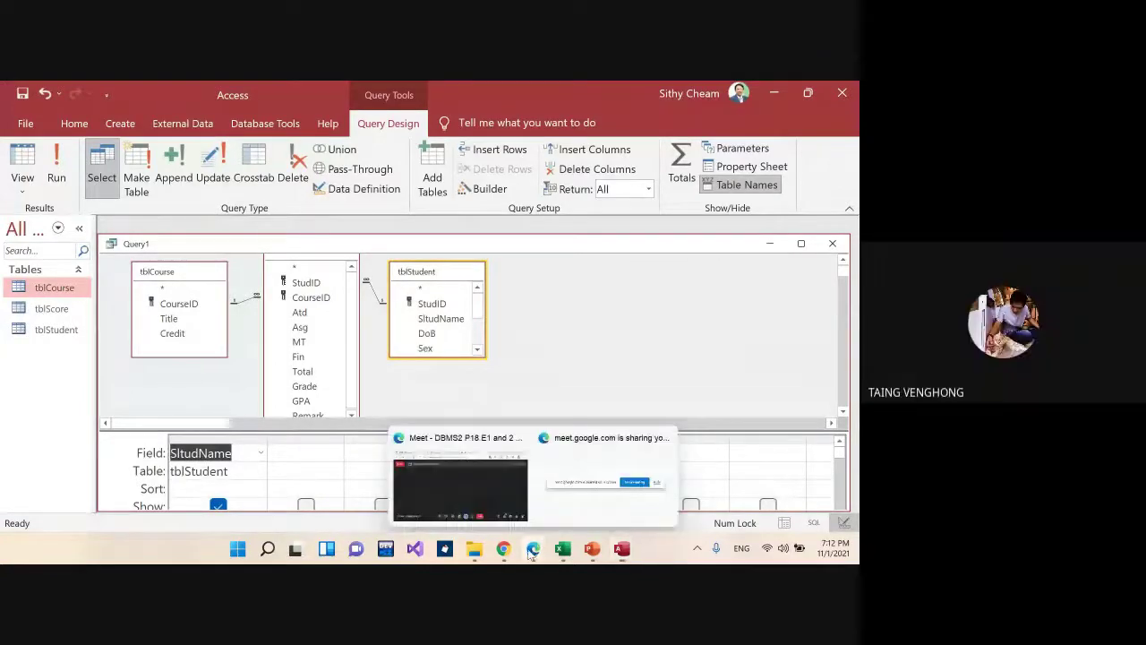
left_click(490, 510)
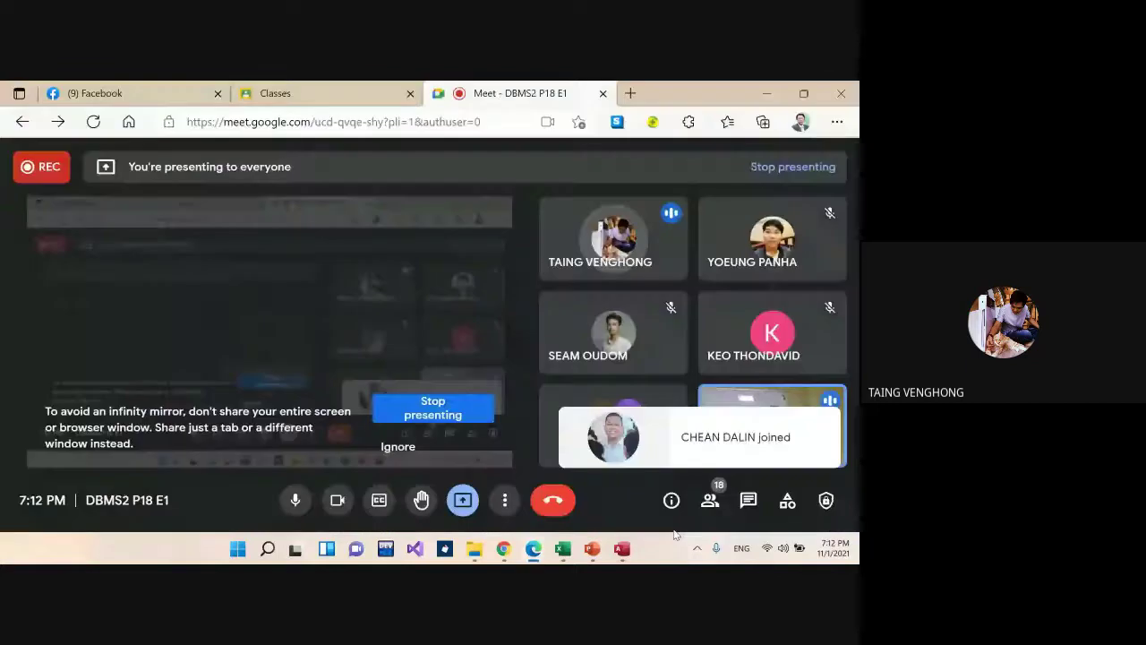
left_click(397, 446)
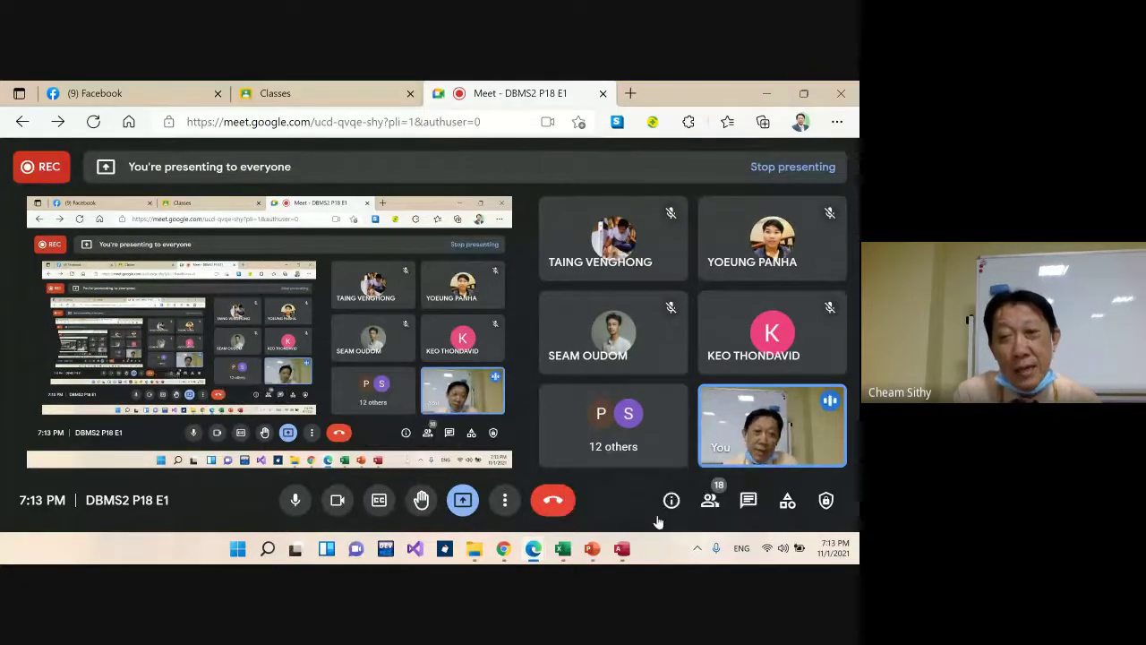
left_click(622, 552)
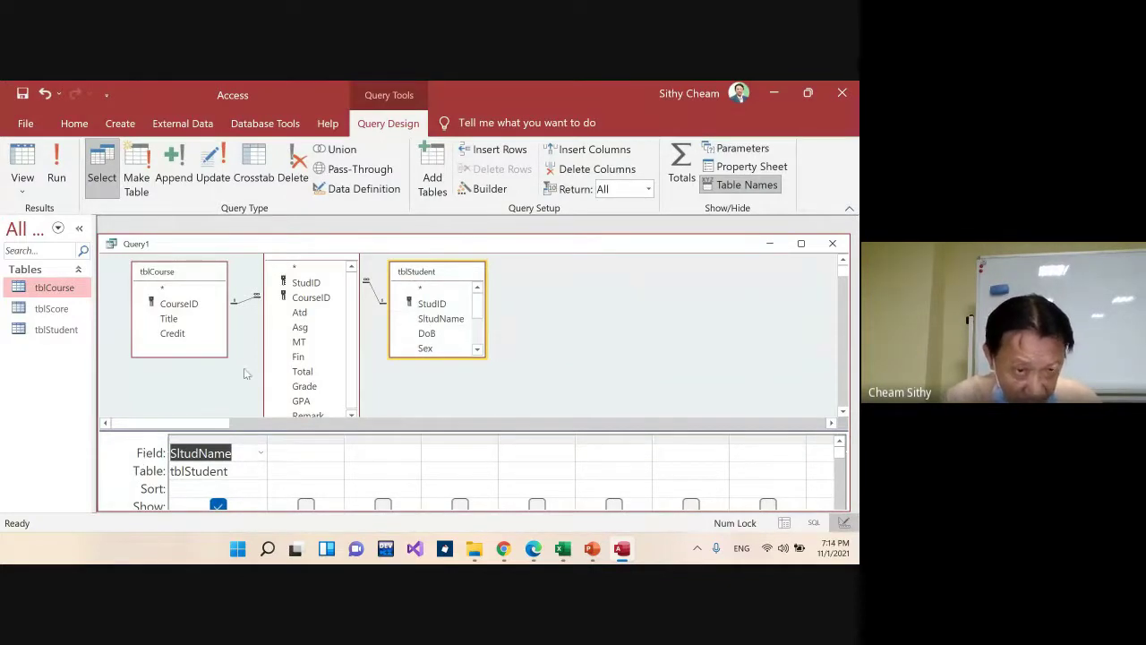
Add Title from tblCourse and the fields Atd, Asg, MT, Fin, Total and Grade from tblScore to the query grid
left_click(166, 322)
left_click_drag(167, 324, 296, 452)
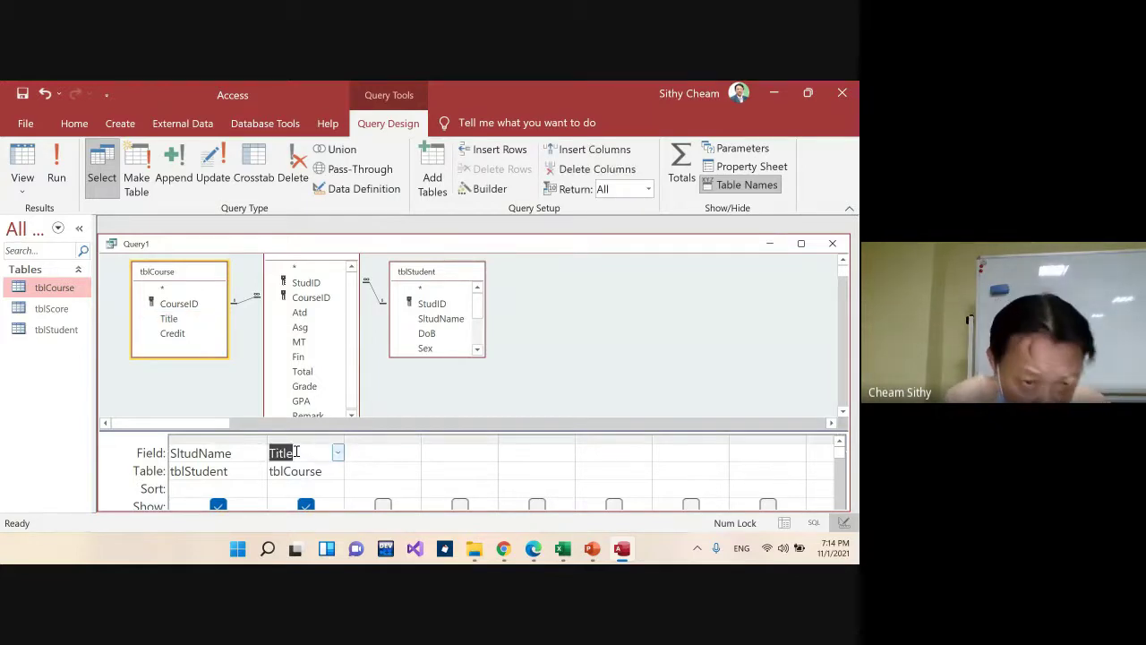
left_click(305, 313)
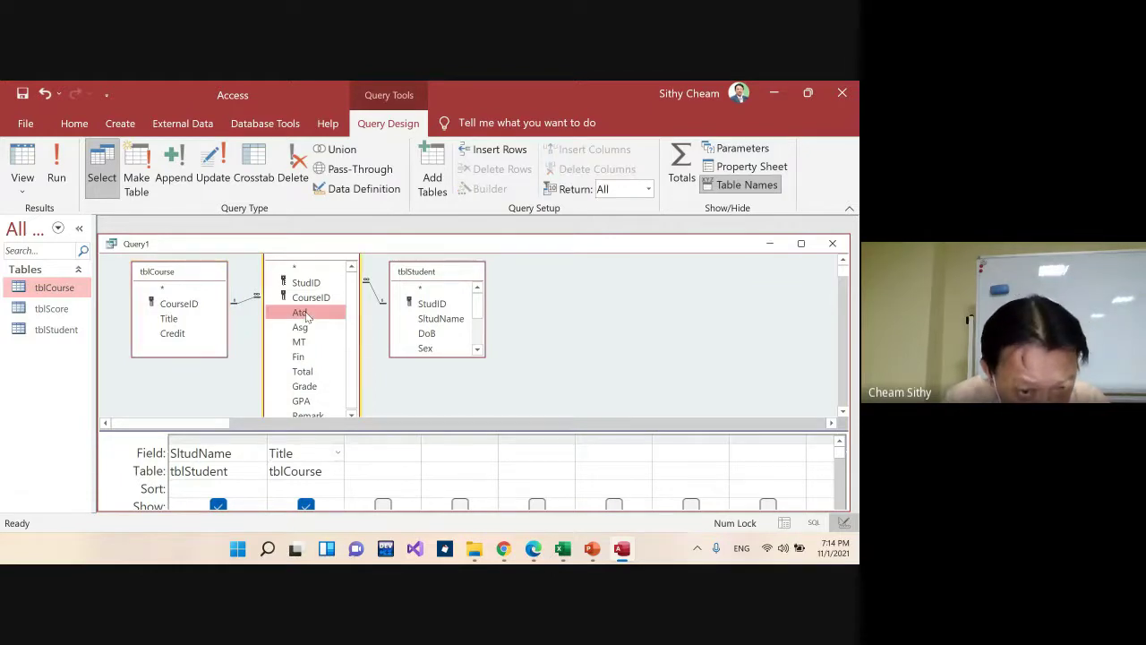
left_click(305, 386, "shift")
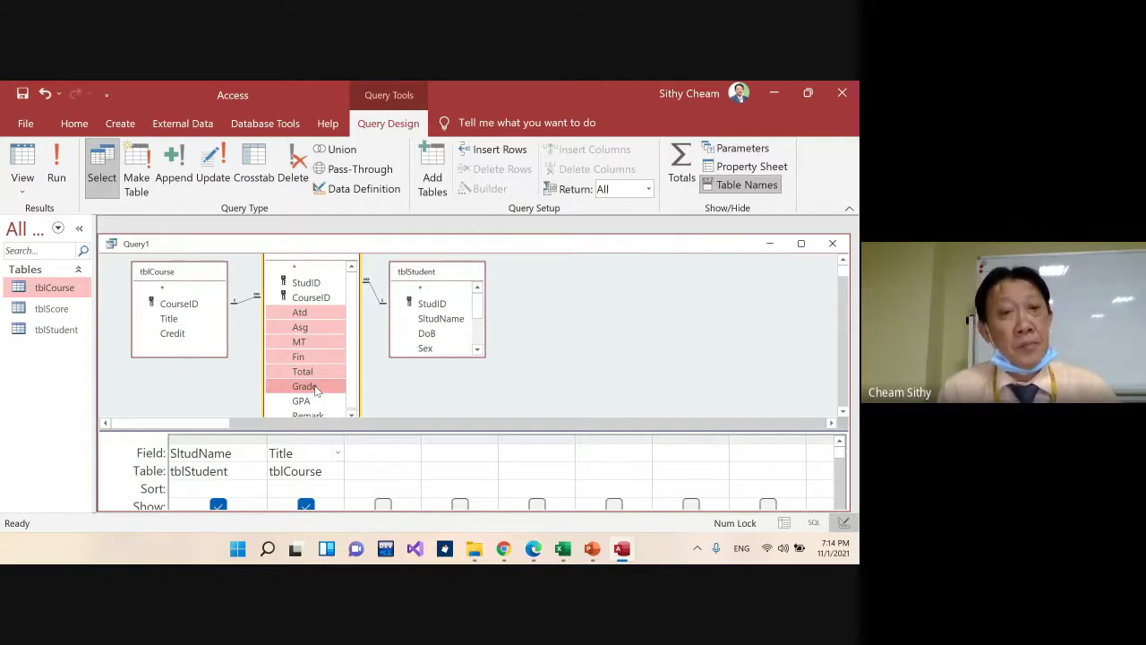
left_click_drag(309, 330, 381, 455)
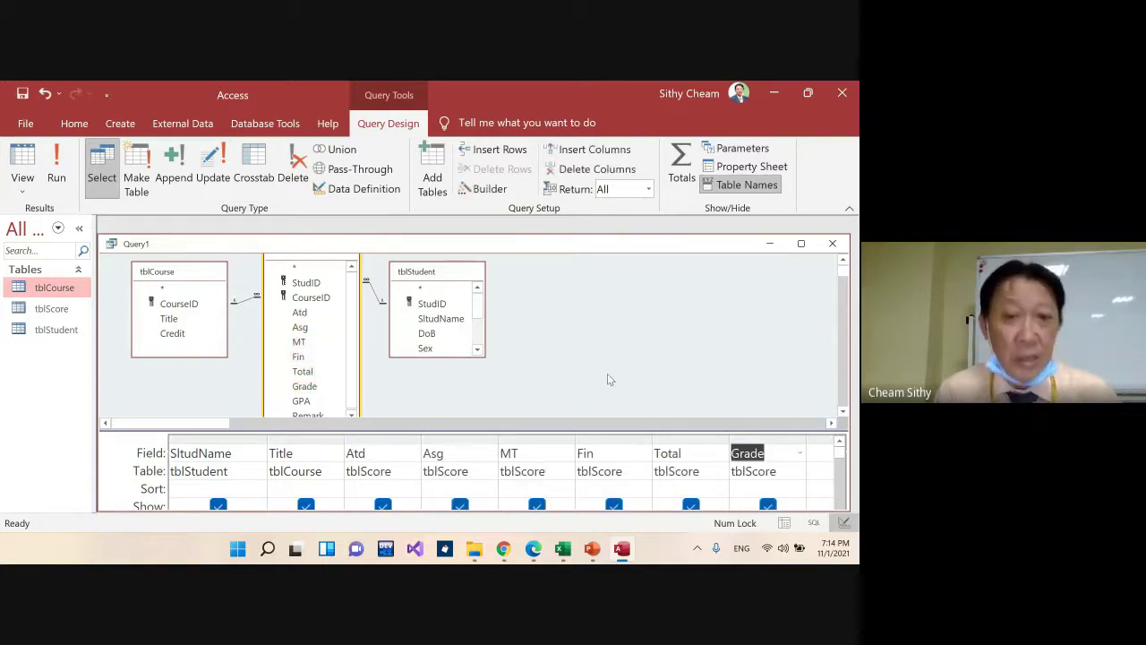
Fit the design grid columns SltudName, Title, Atd, Asg, MT and Fin to the width of their contents
double_click(266, 435)
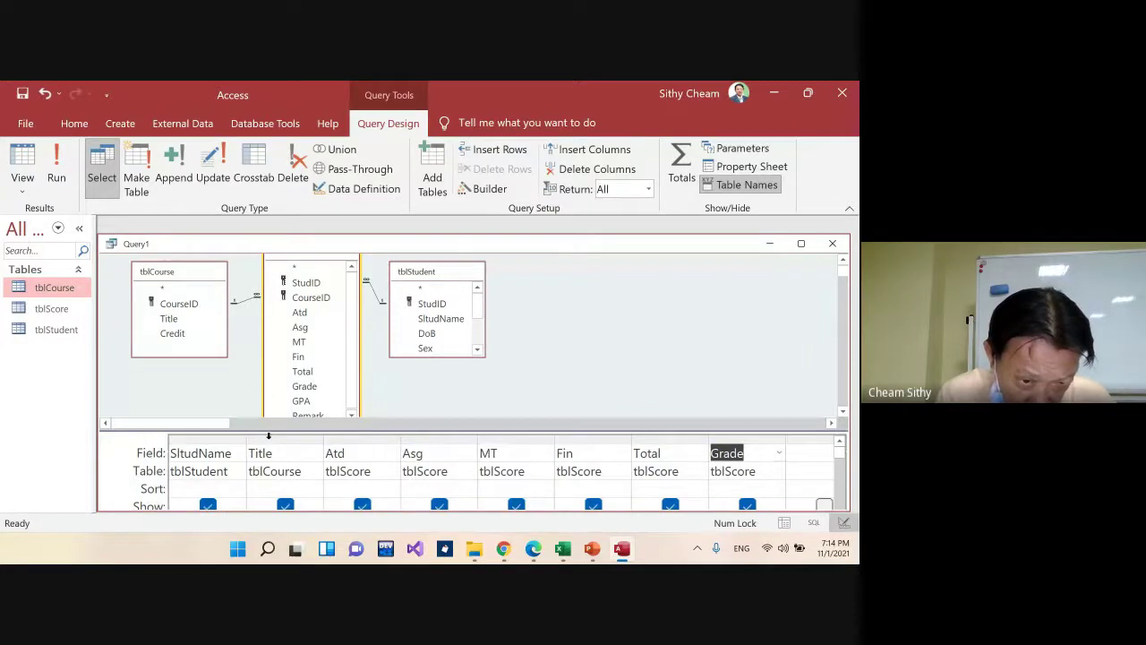
double_click(323, 438)
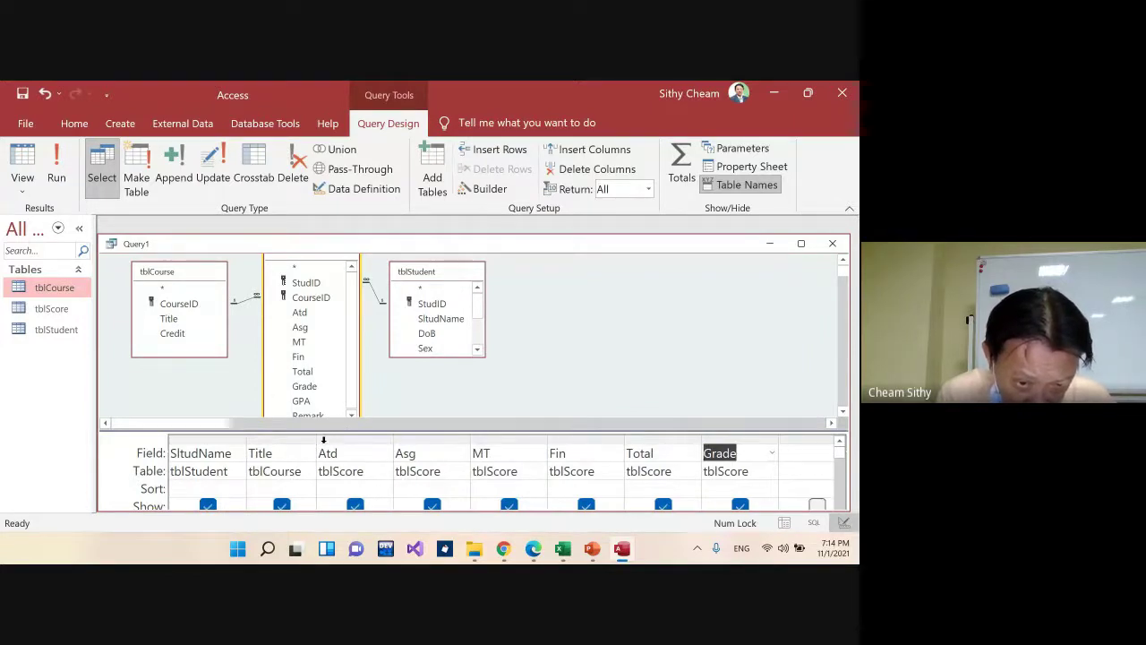
double_click(392, 443)
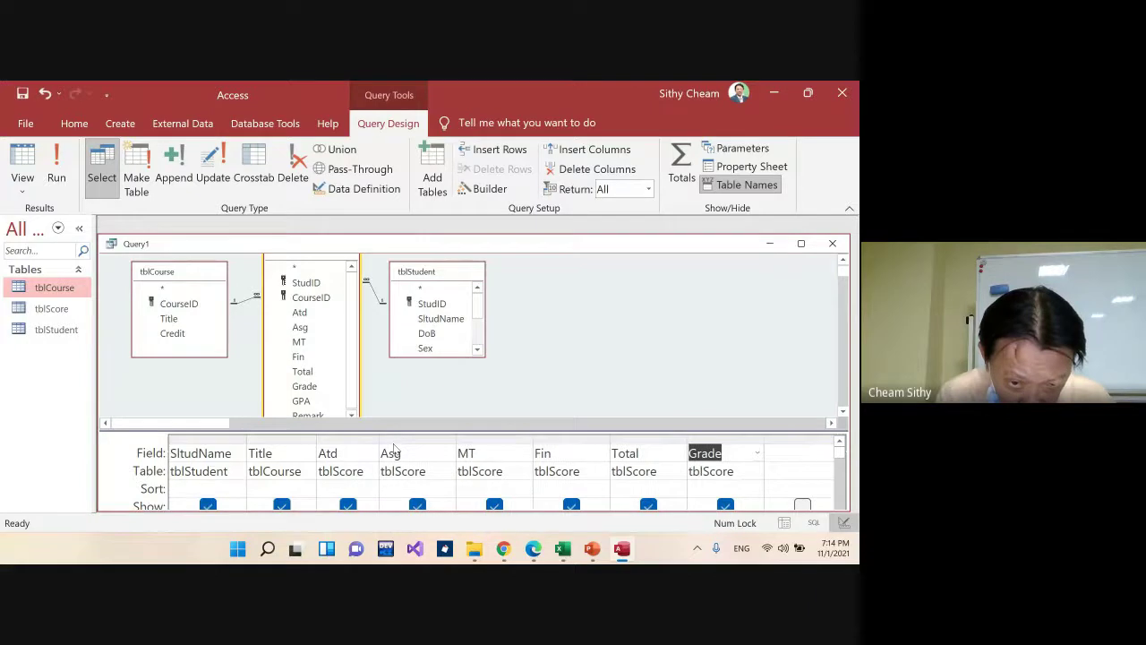
double_click(456, 440)
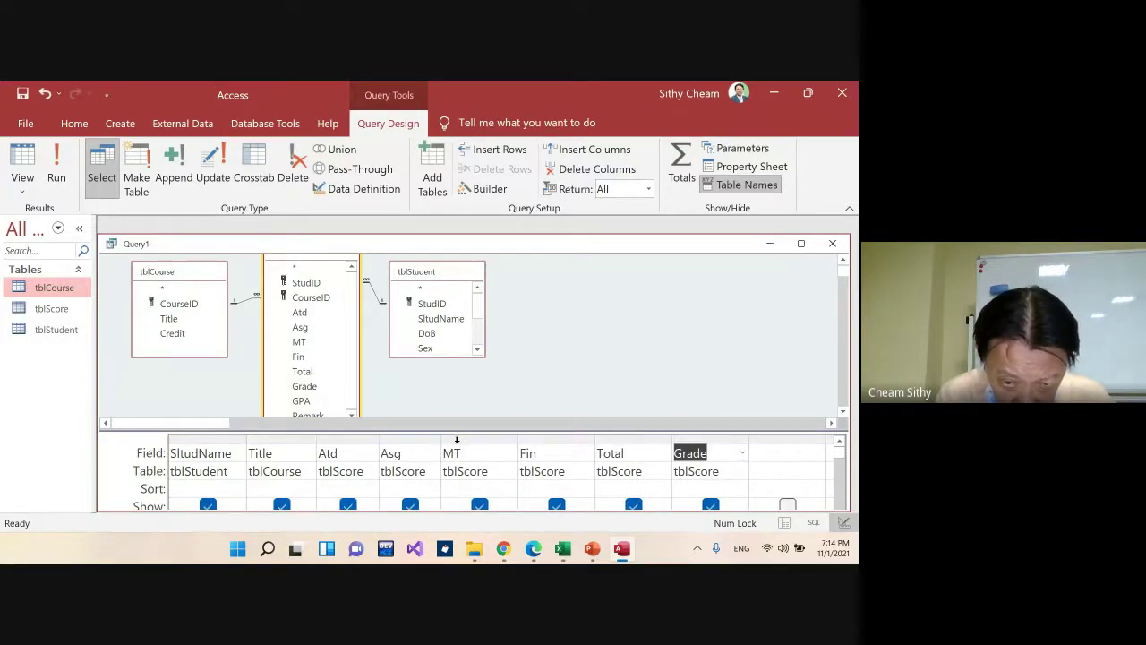
double_click(517, 439)
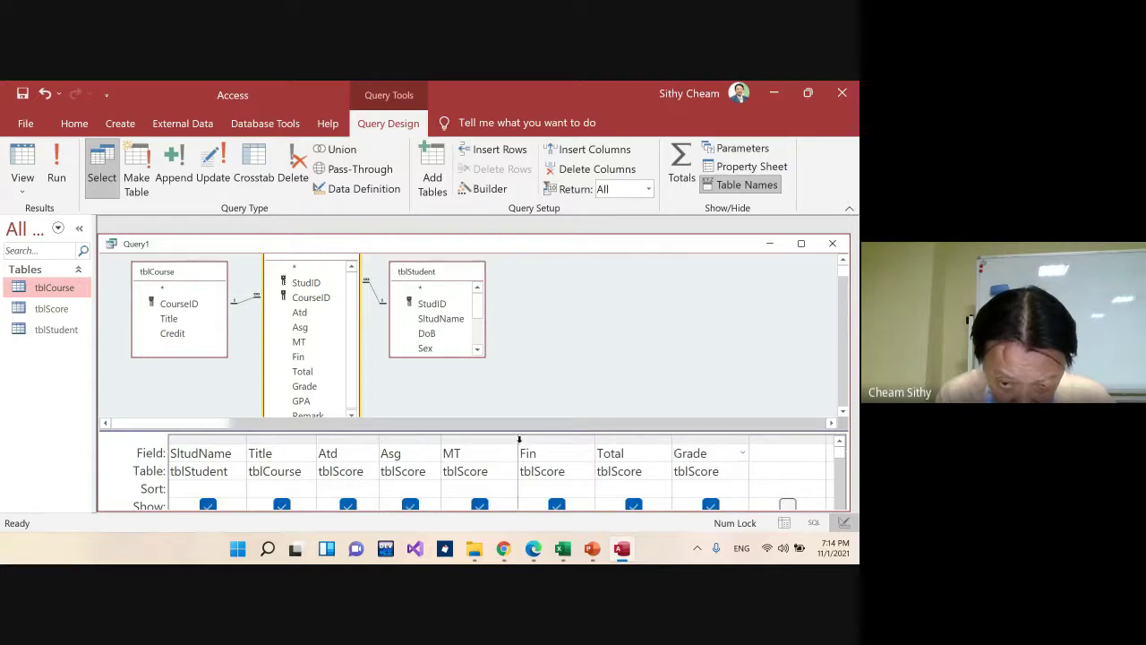
left_click(579, 440)
double_click(579, 440)
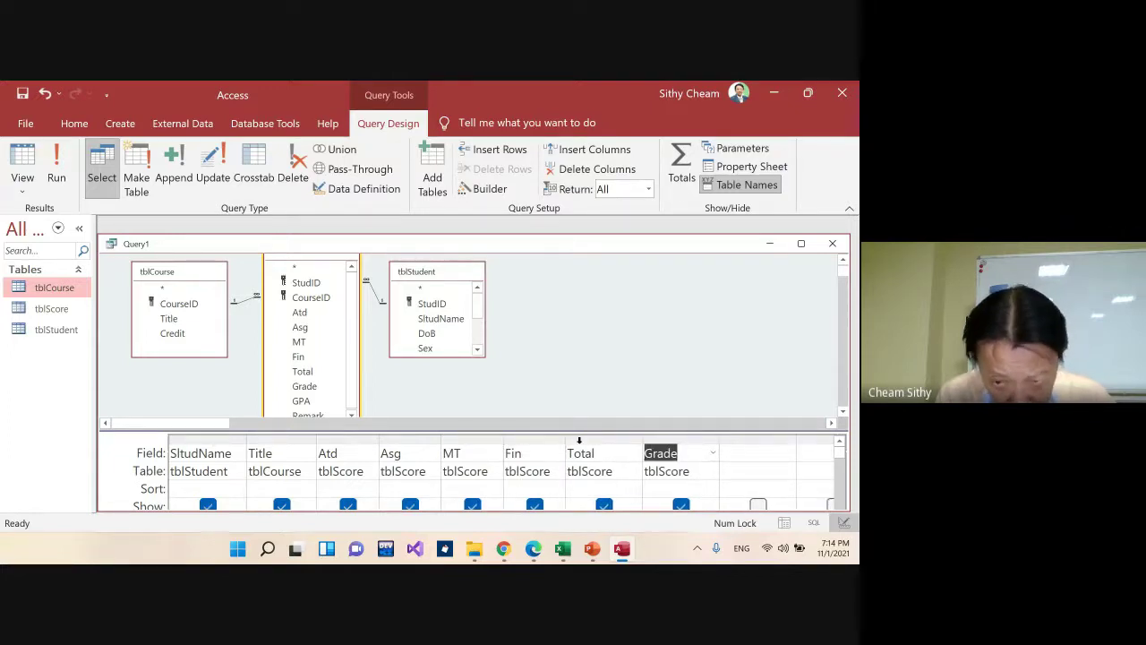
Turn the Total field into the calculated expression Total:Atd+Asg+MT+Fin and widen its column to fit the whole formula
left_click(624, 452)
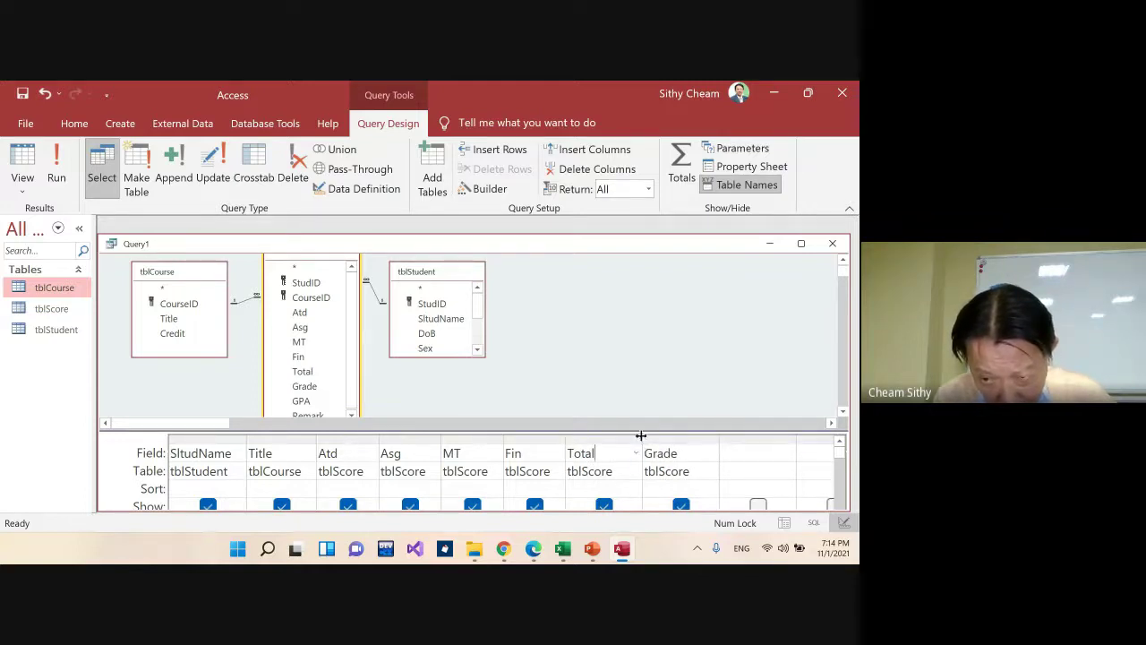
left_click_drag(641, 434, 706, 431)
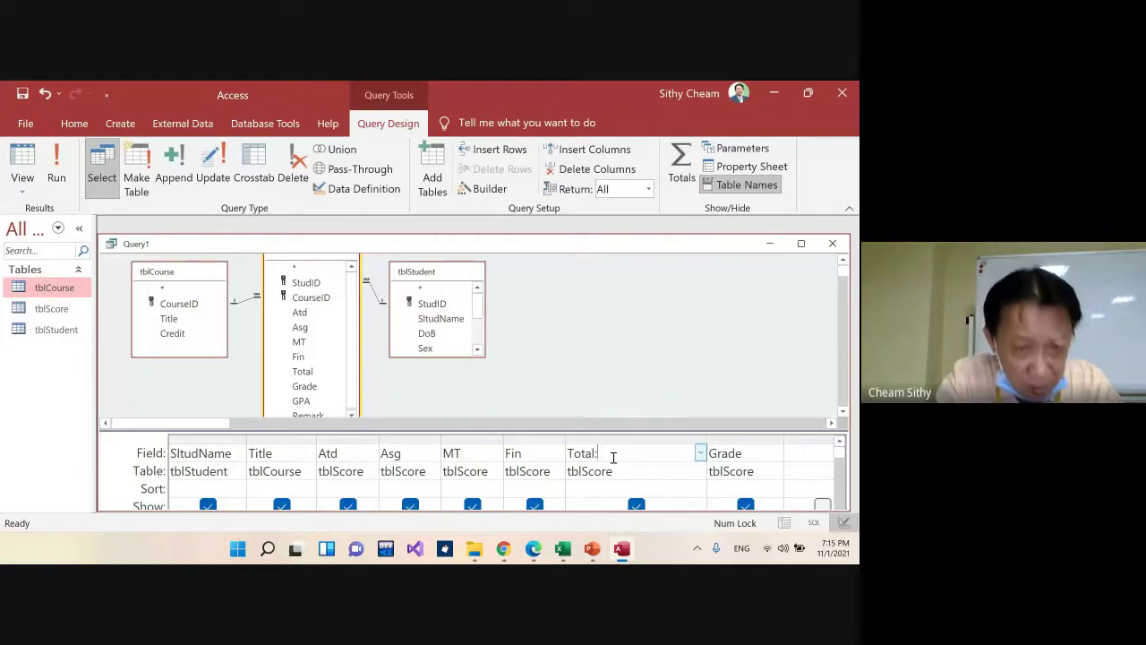
type("Atd")
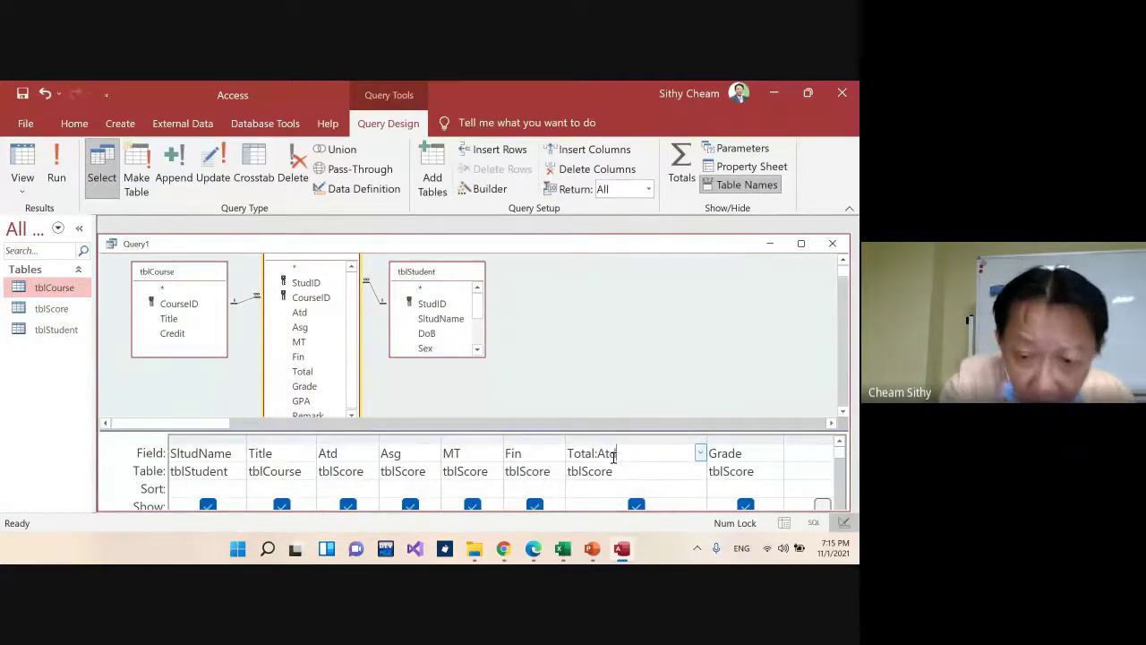
type("+Asg+")
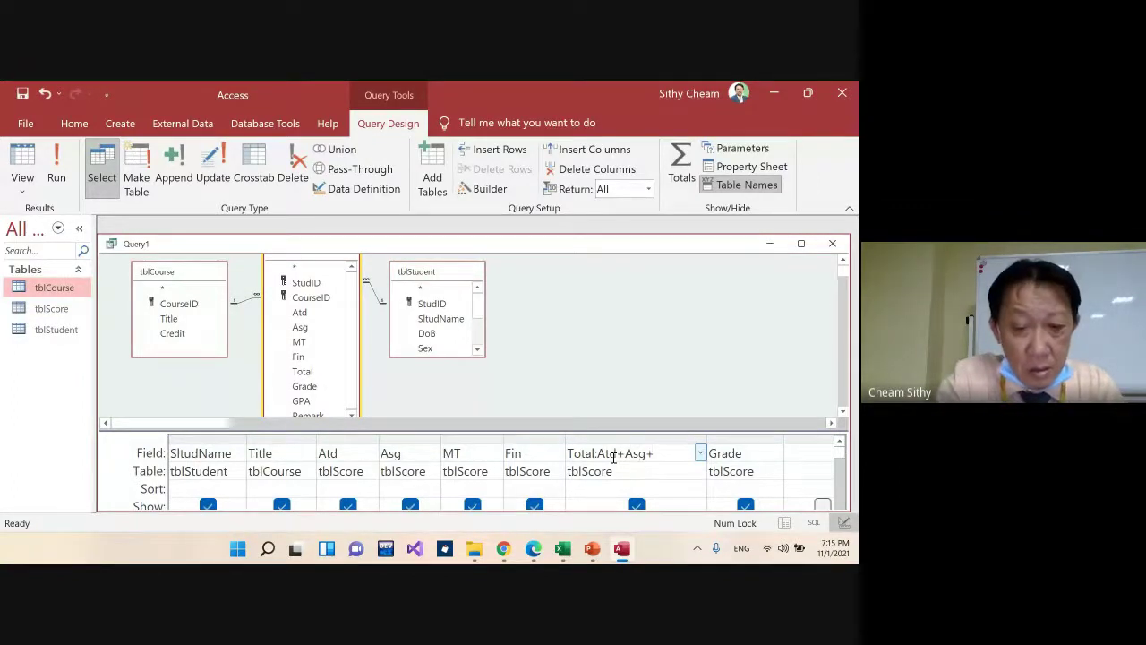
type("MT")
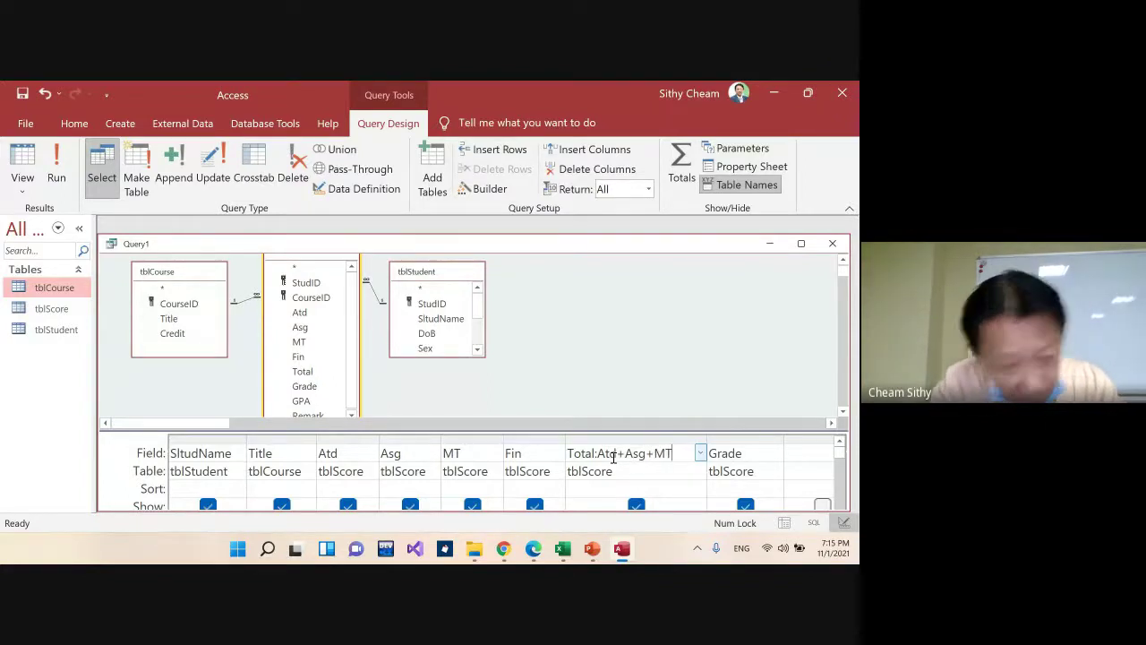
type("+")
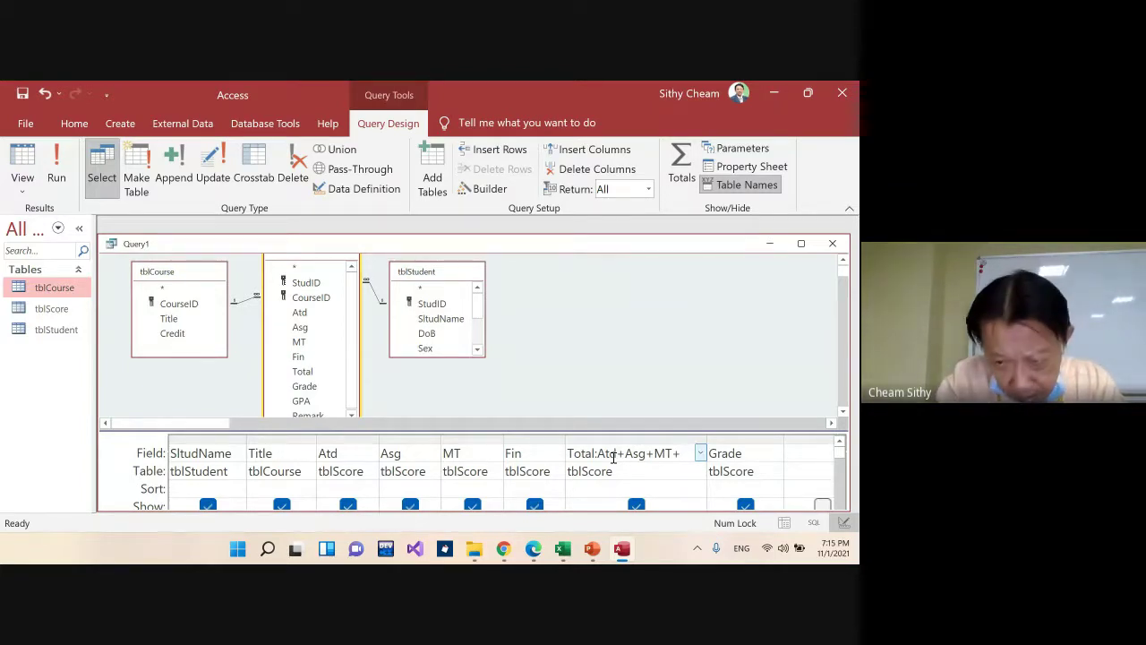
type("F")
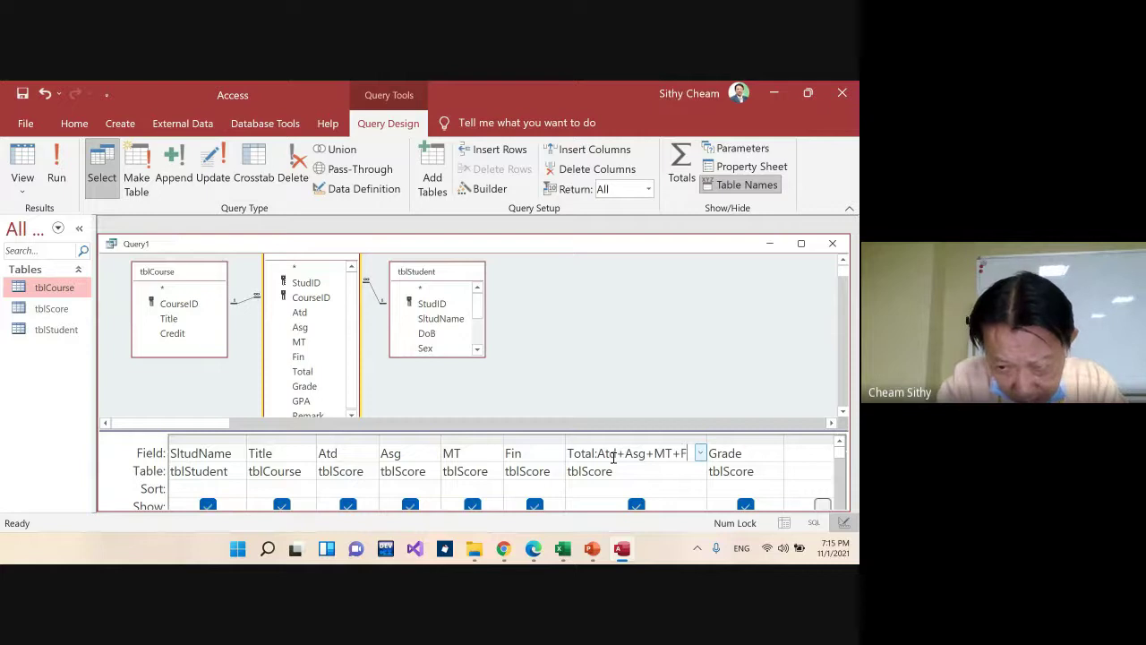
type("in")
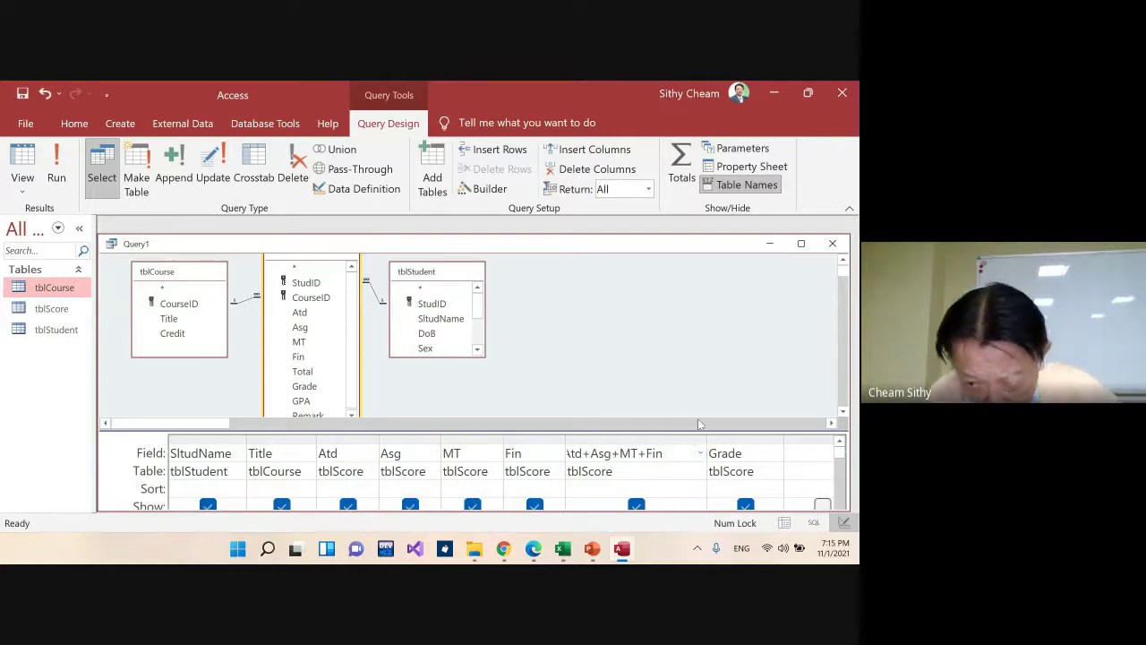
left_click_drag(705, 439, 728, 440)
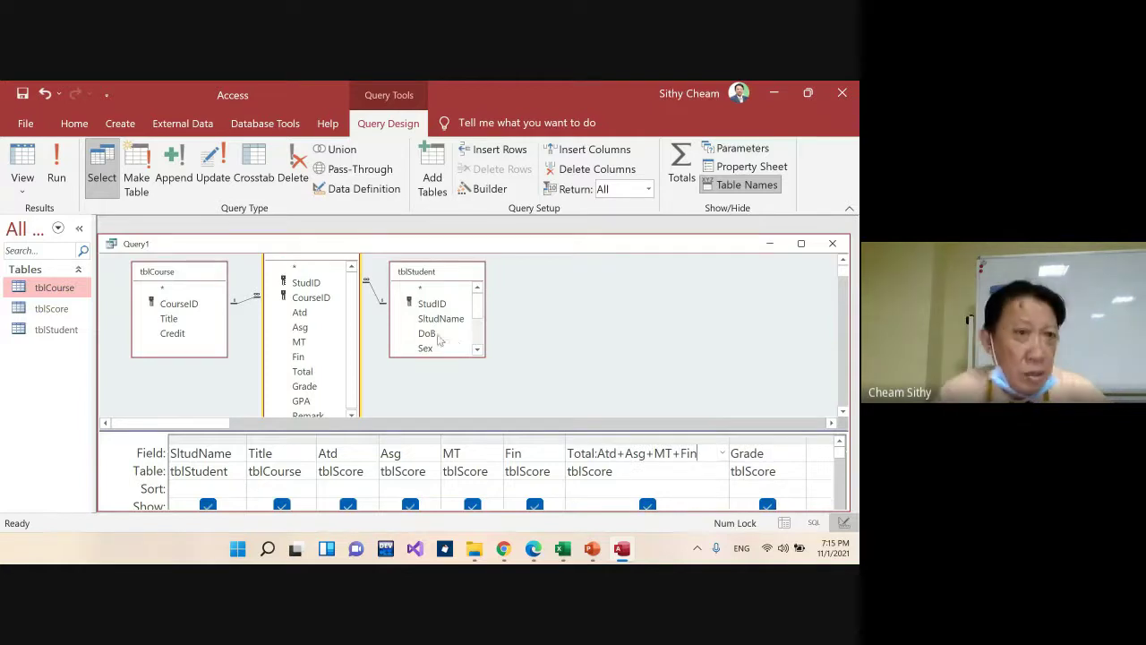
Run the query, narrow the SltudName column and collapse the Atd column in the results
left_click(55, 161)
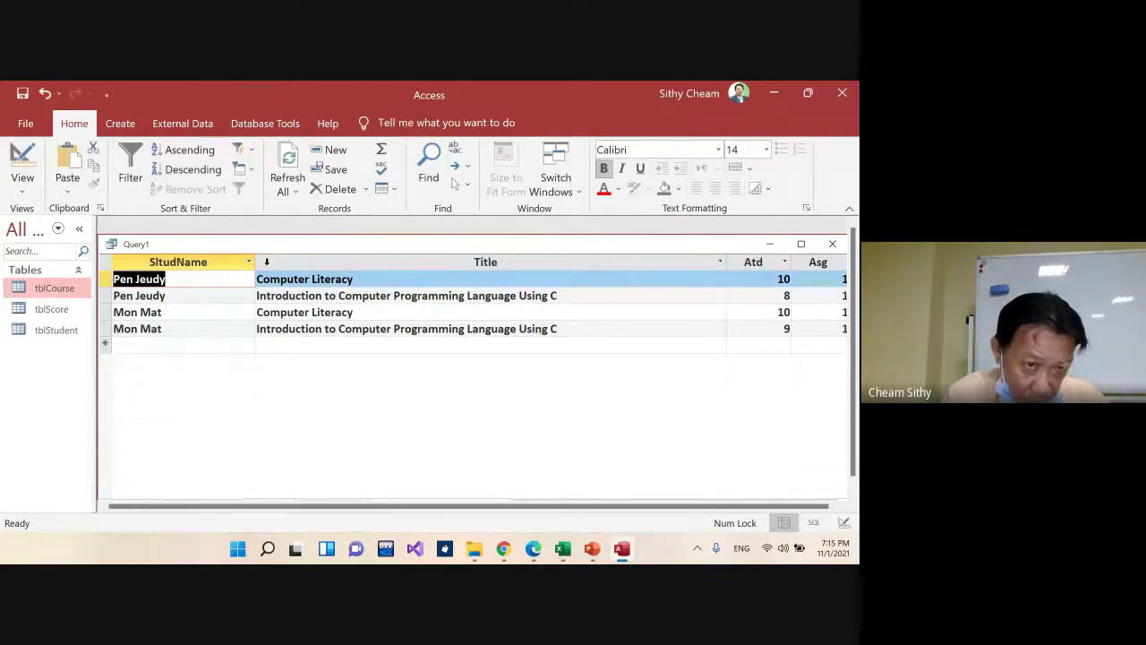
left_click_drag(257, 263, 176, 273)
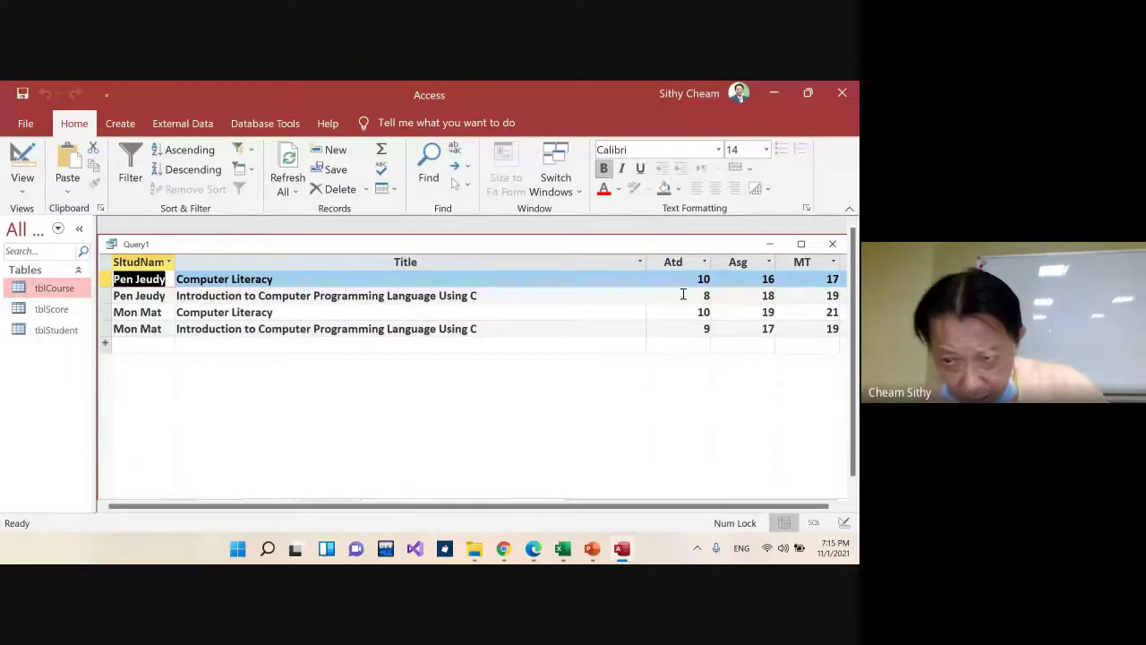
left_click_drag(712, 262, 491, 281)
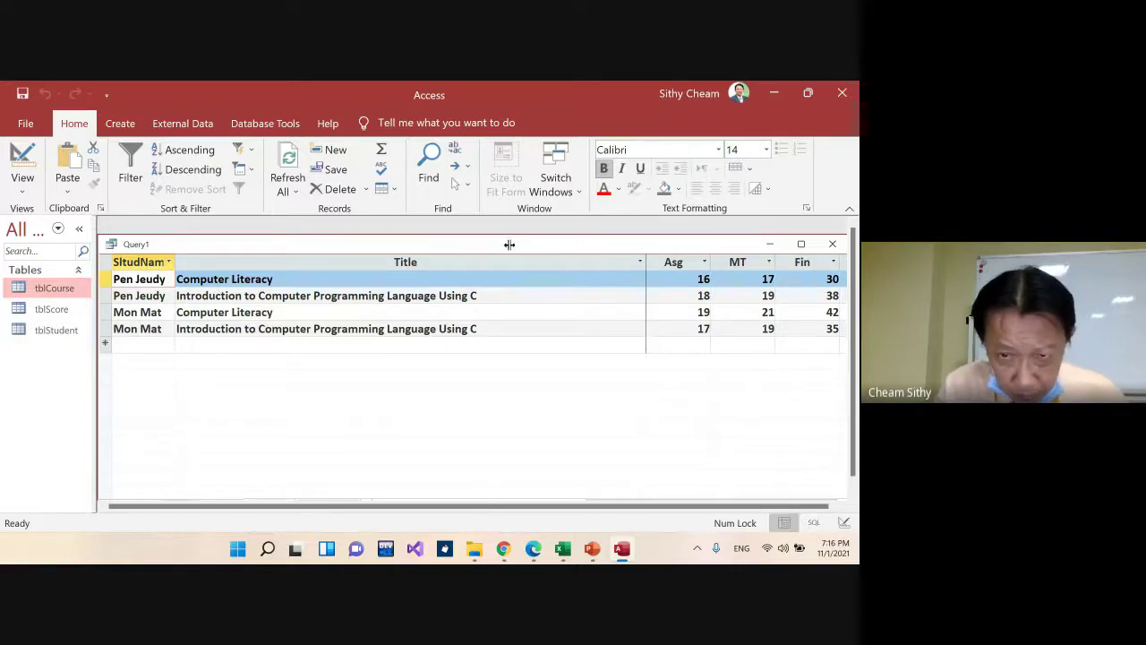
Narrow the Title column to its longest course name and fit the Asg, MT, Fin and Total columns to their contents
left_click(639, 261)
left_click(574, 298)
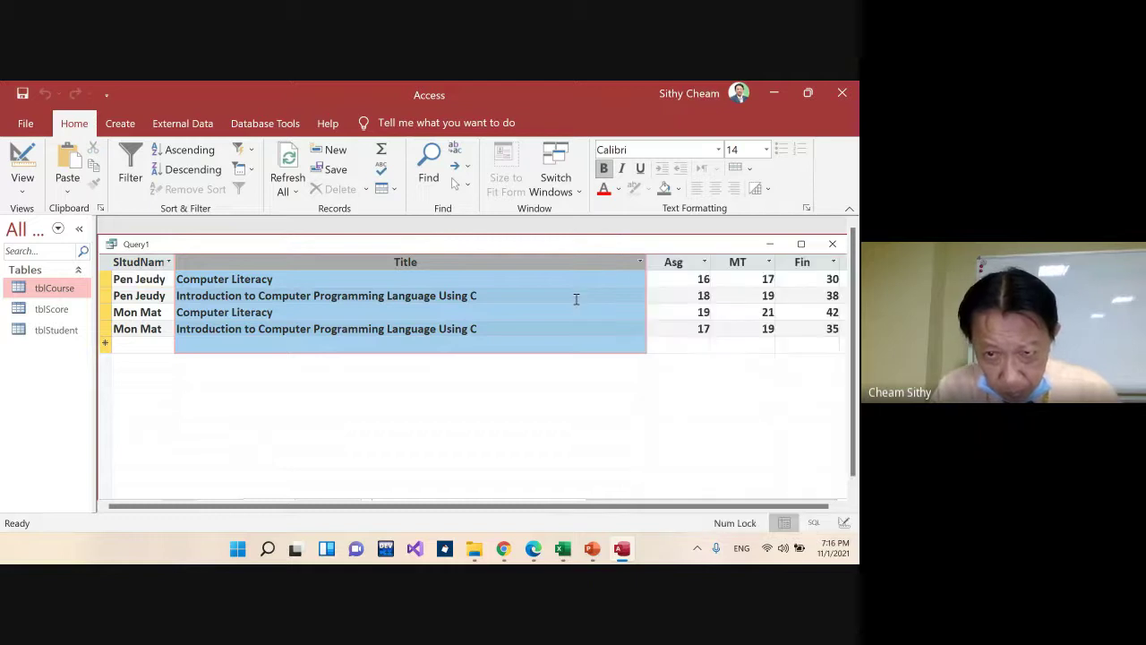
left_click(575, 298)
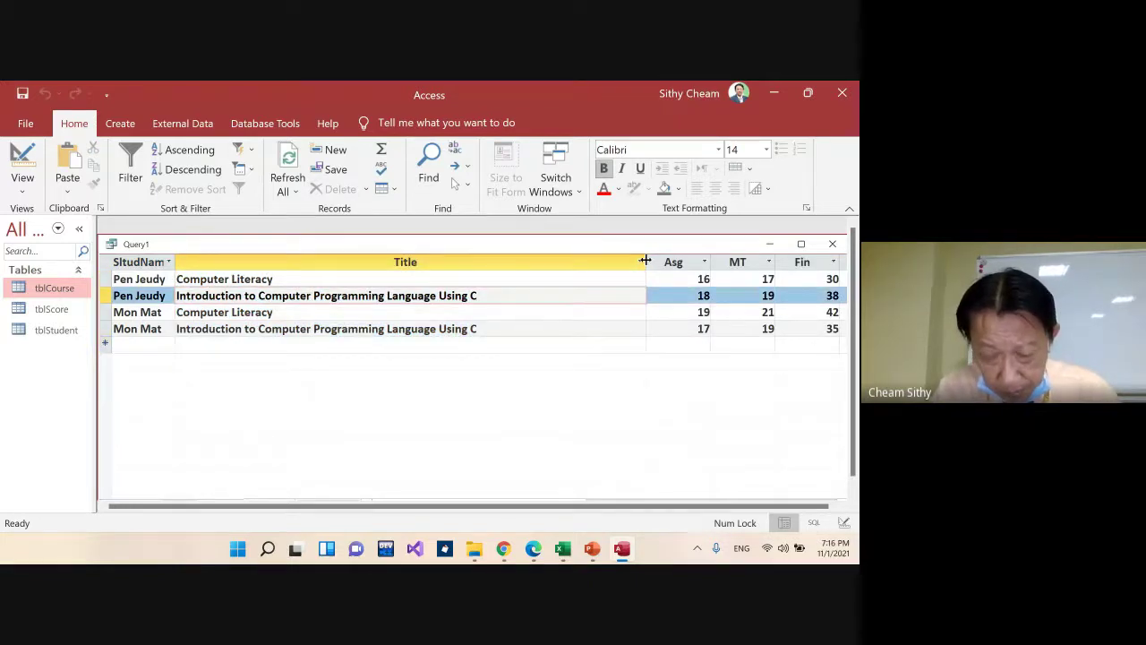
left_click_drag(648, 262, 476, 272)
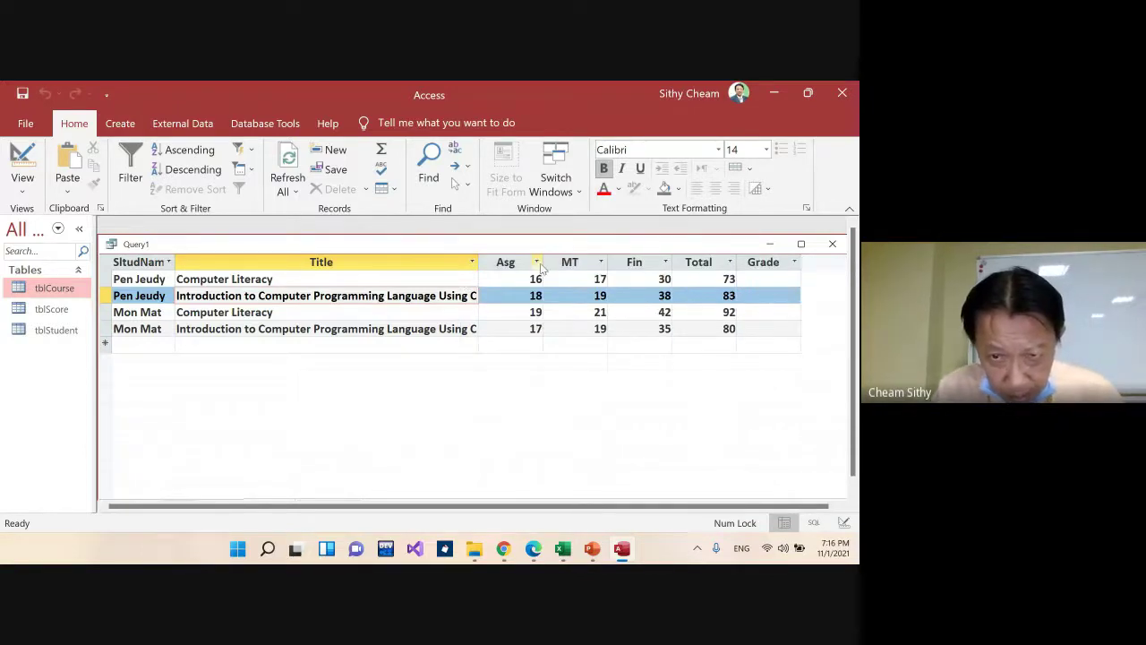
double_click(541, 261)
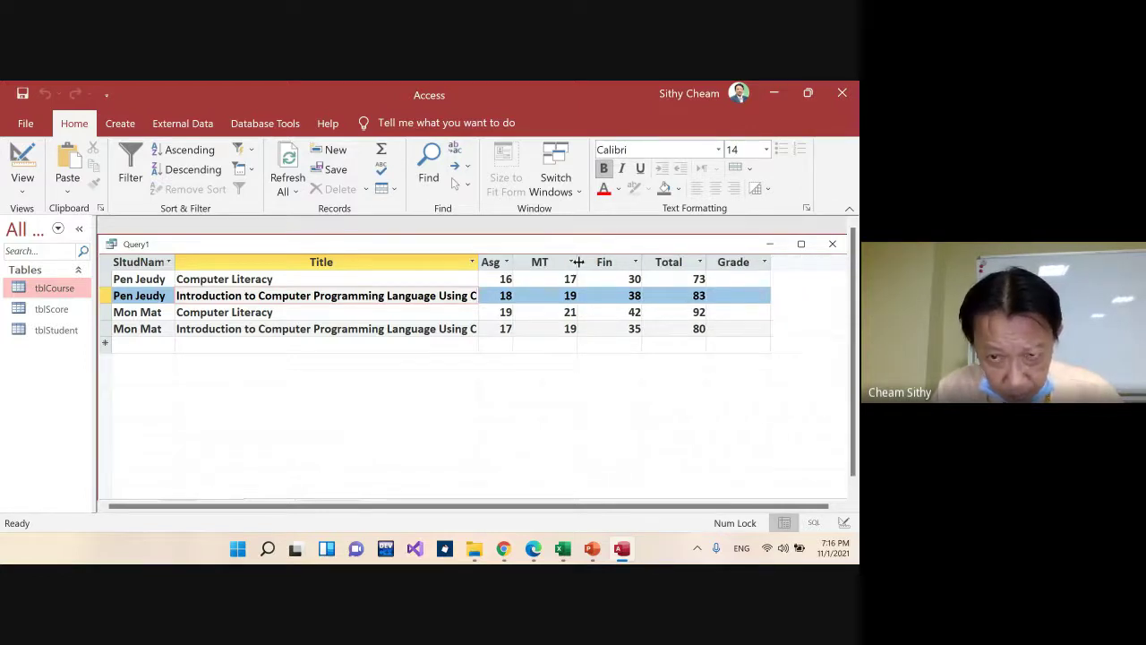
double_click(578, 261)
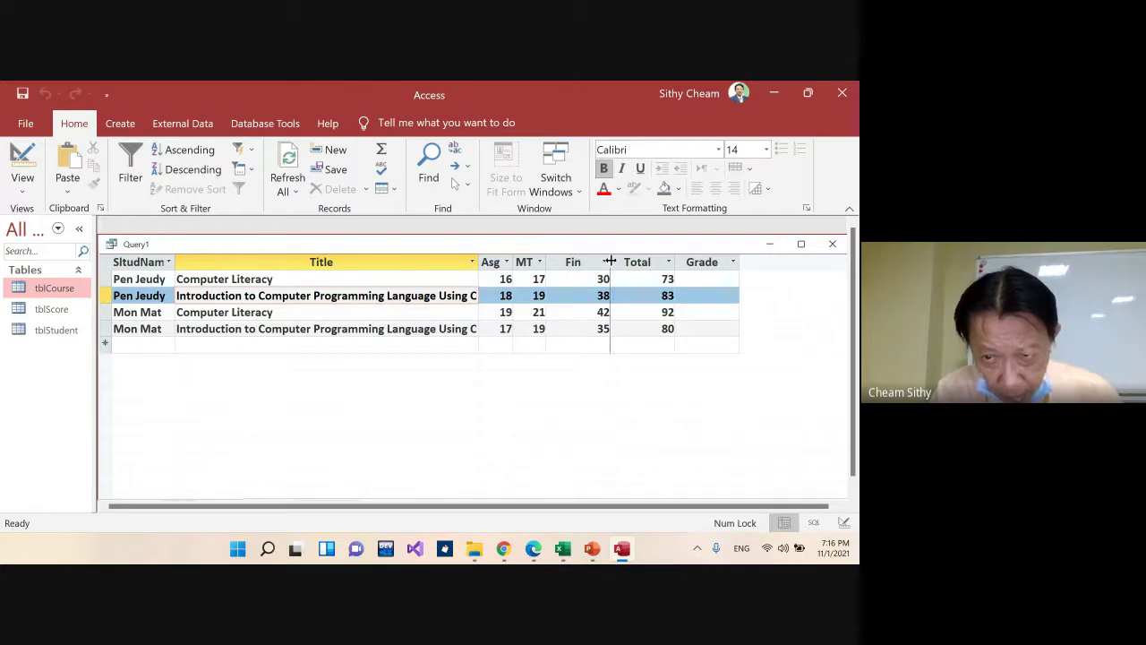
double_click(610, 261)
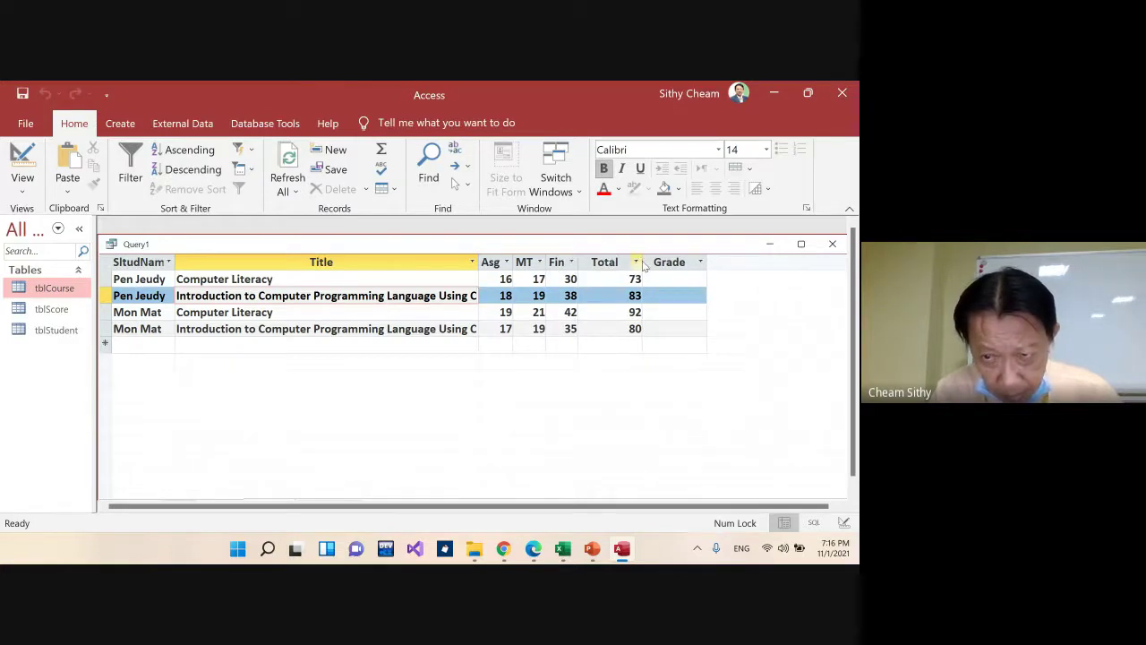
double_click(642, 260)
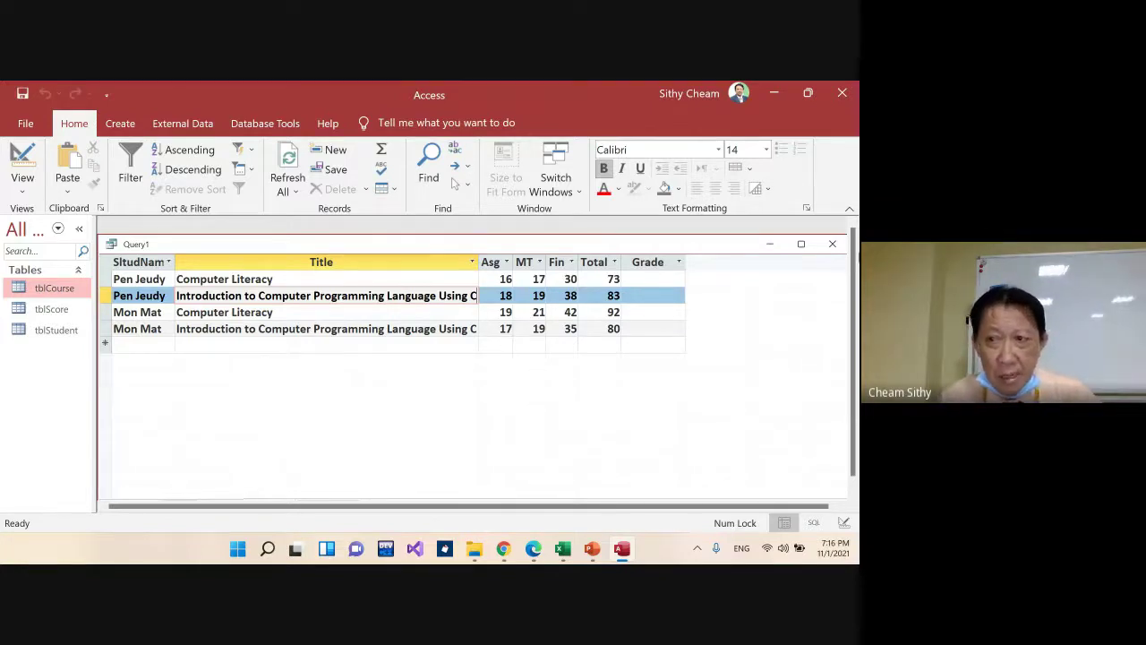
Rerun the query from Design View and try to reveal the collapsed Atd column by widening Title in the results
right_click(298, 244)
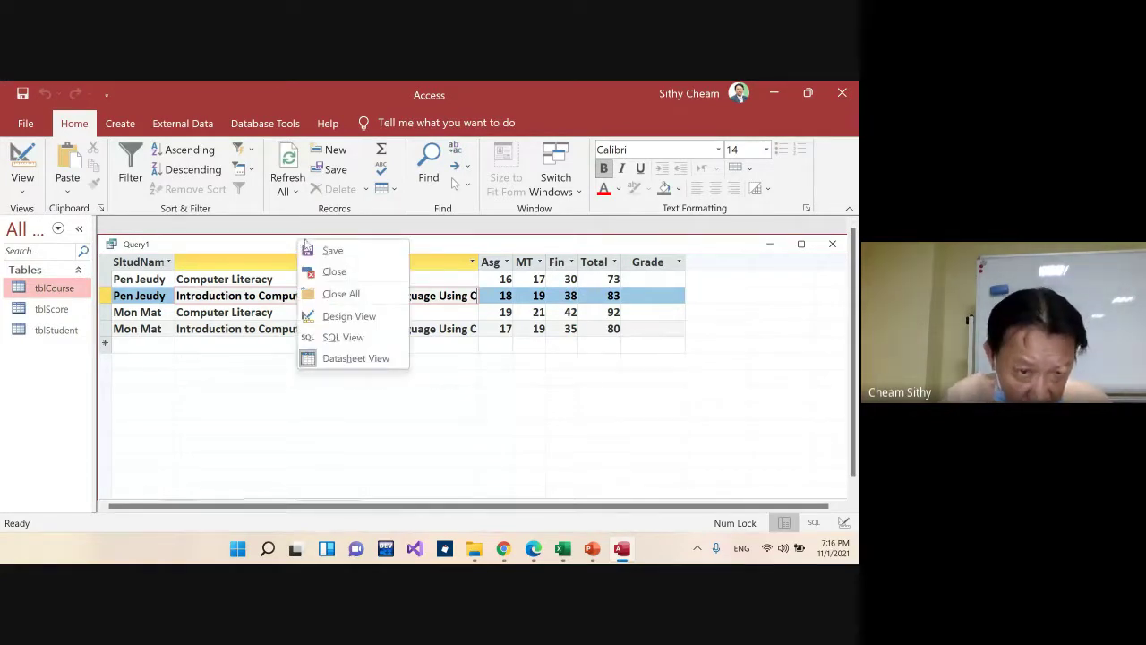
left_click(327, 315)
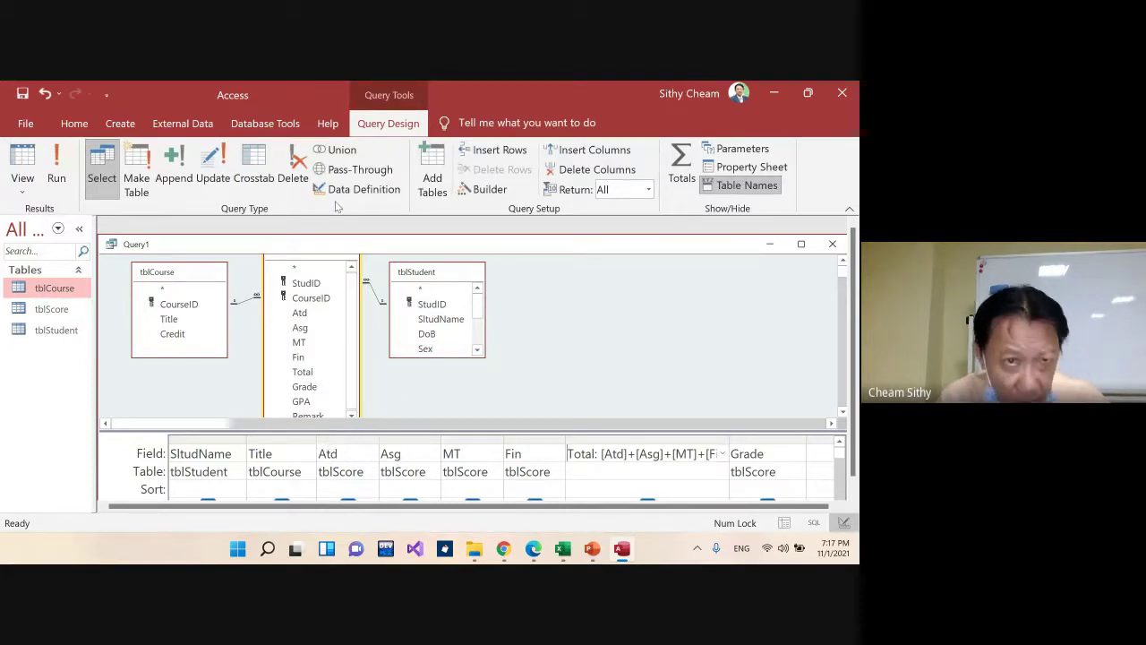
left_click(59, 162)
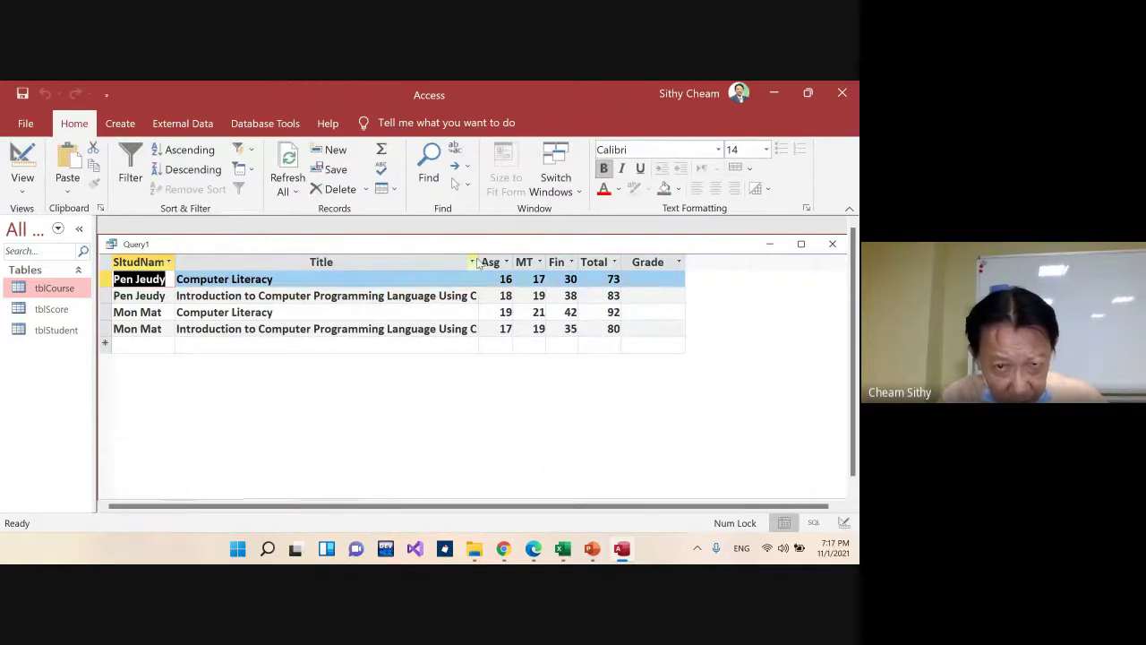
right_click(548, 249)
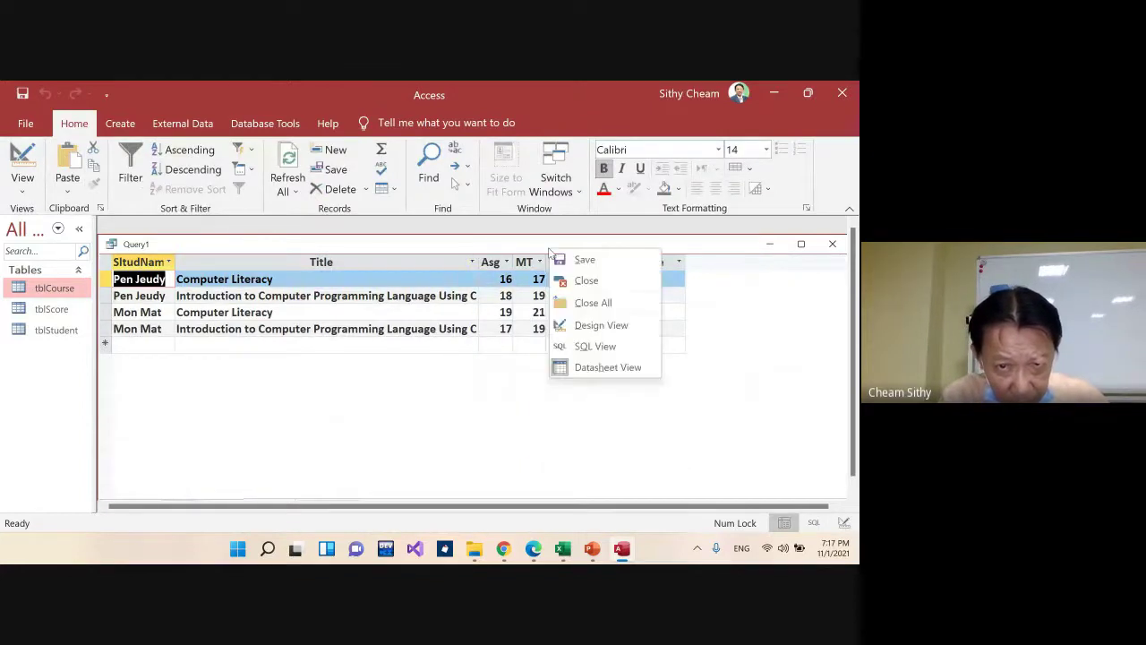
left_click(477, 262)
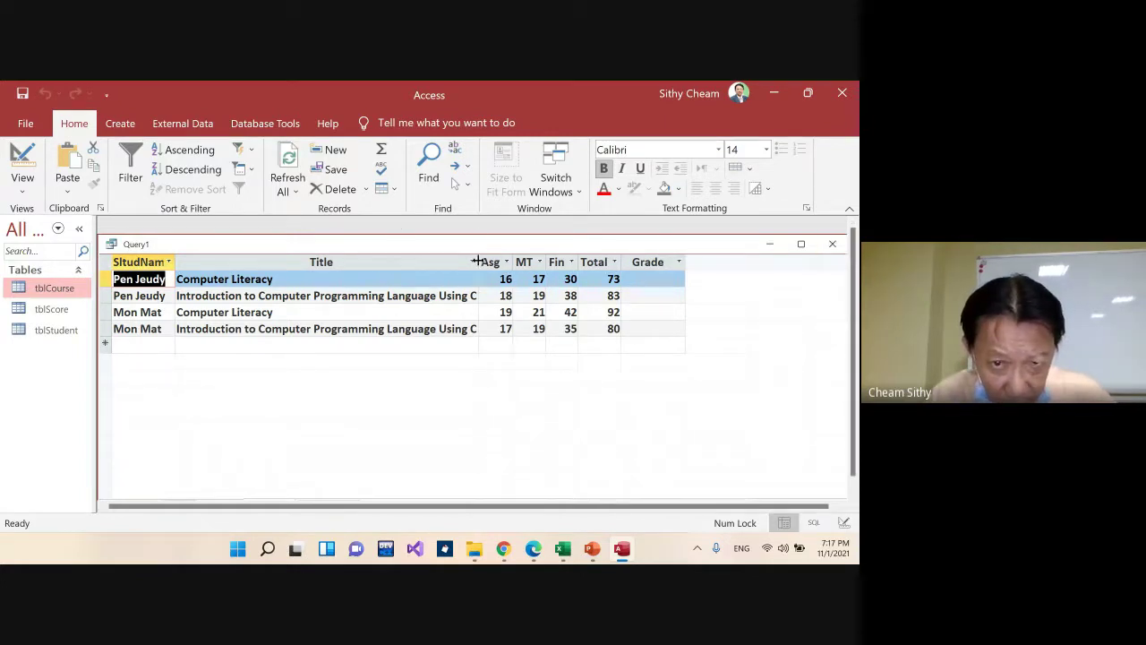
left_click_drag(478, 260, 521, 260)
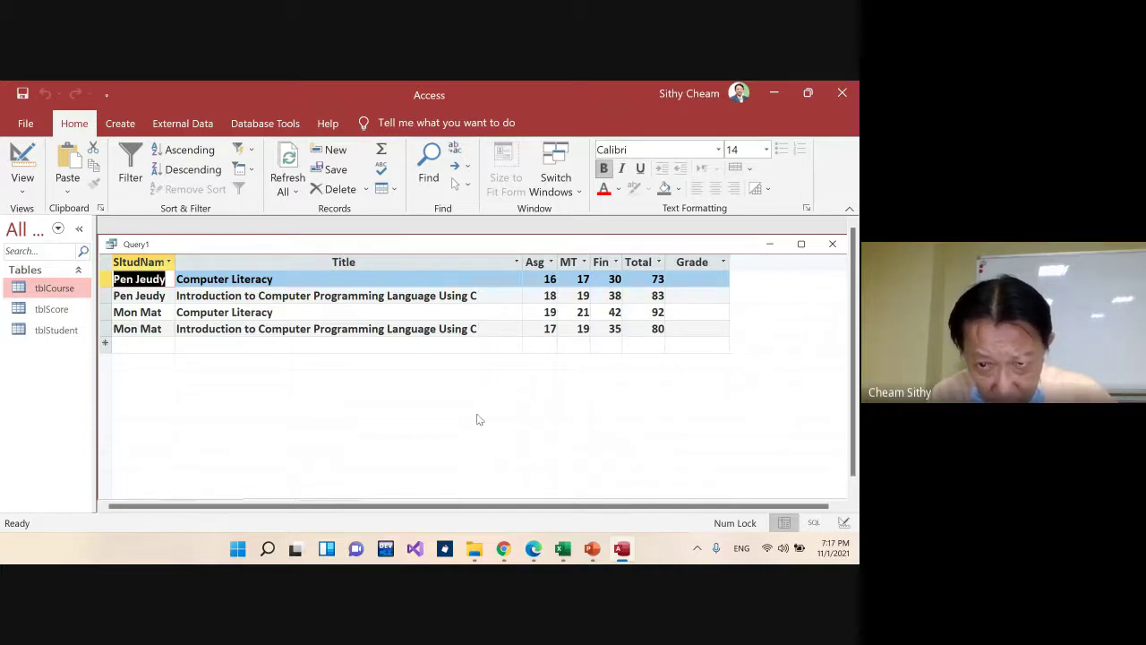
left_click(494, 263)
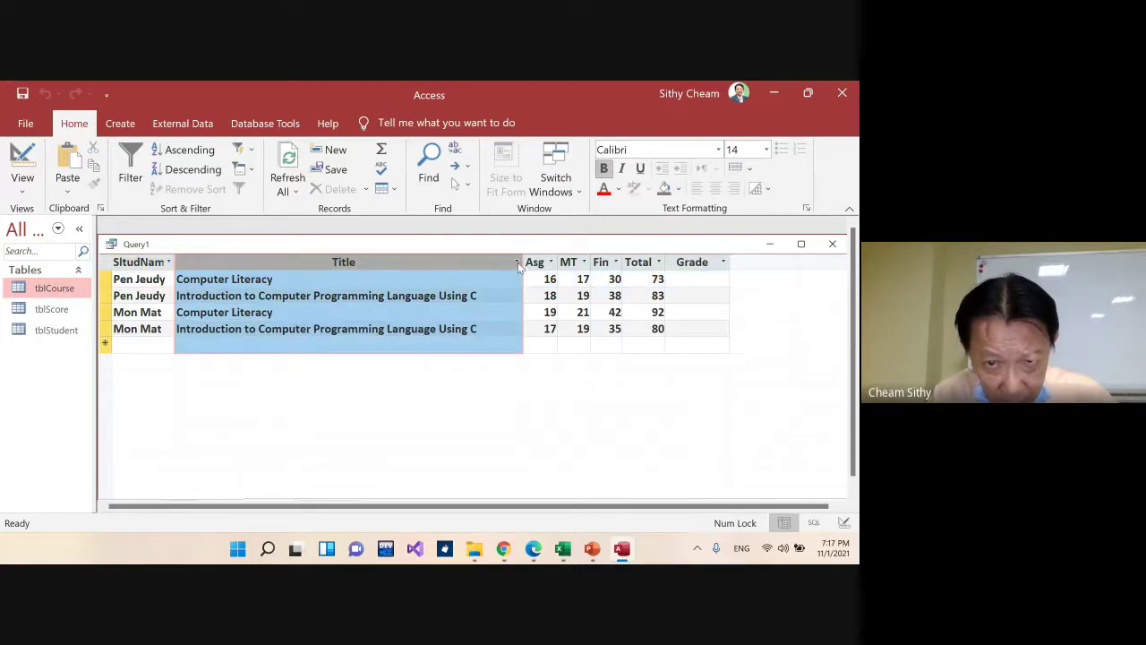
left_click(516, 262)
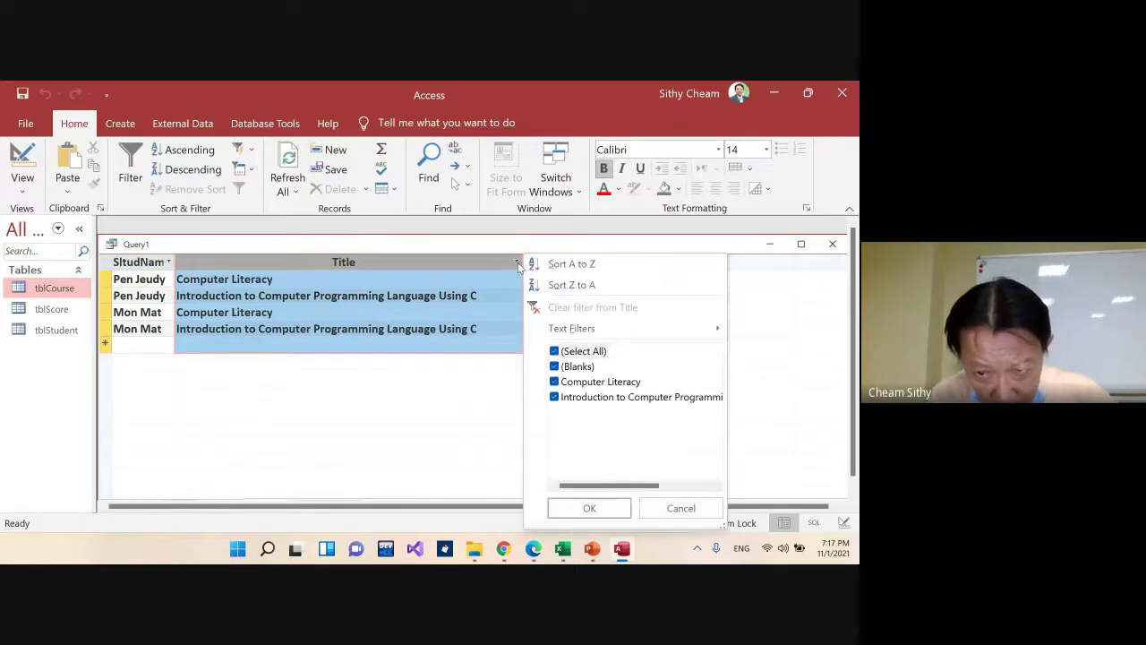
left_click(466, 369)
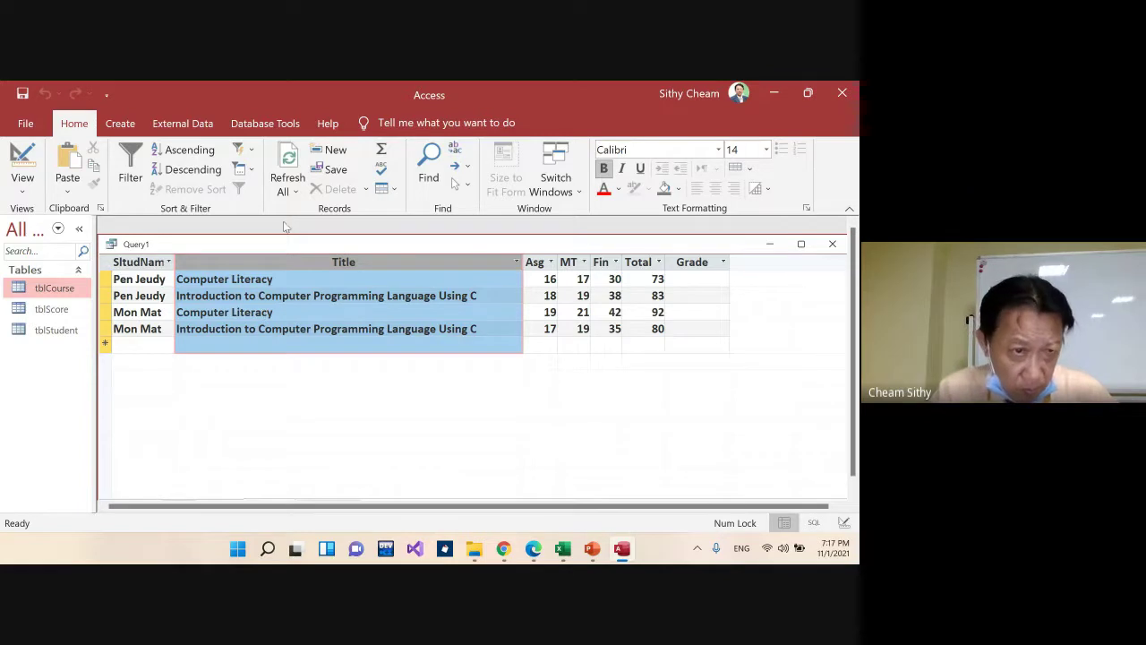
Enlarge the design grid, toggle the Show setting of Atd off and back on, and rerun the query
right_click(259, 249)
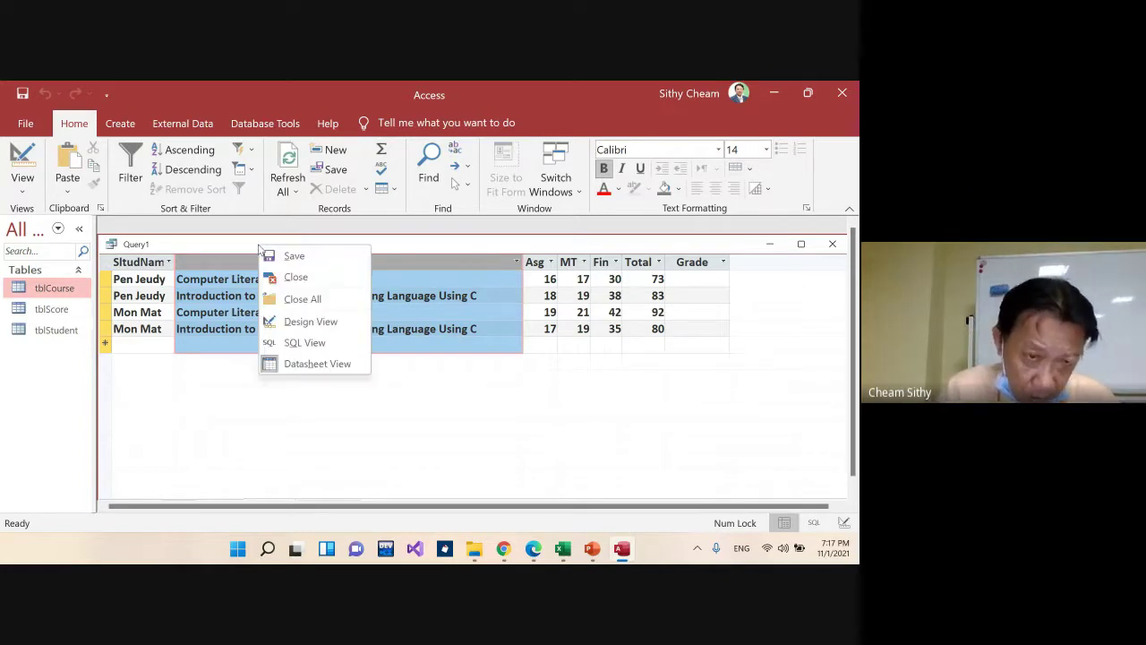
left_click(311, 322)
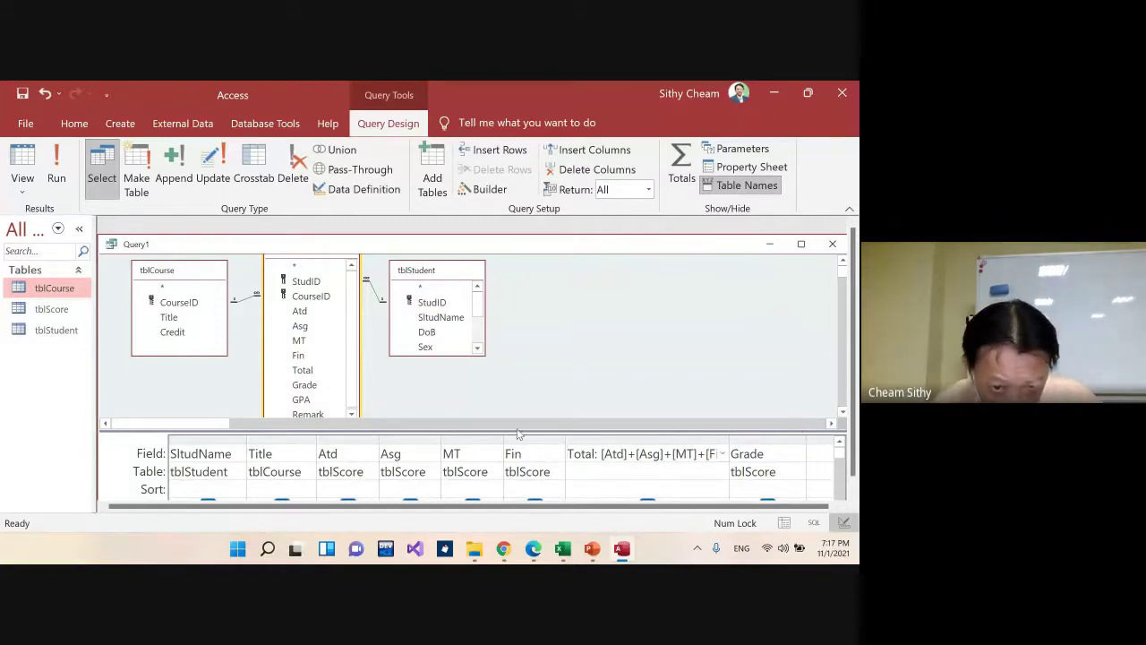
left_click_drag(477, 423, 484, 387)
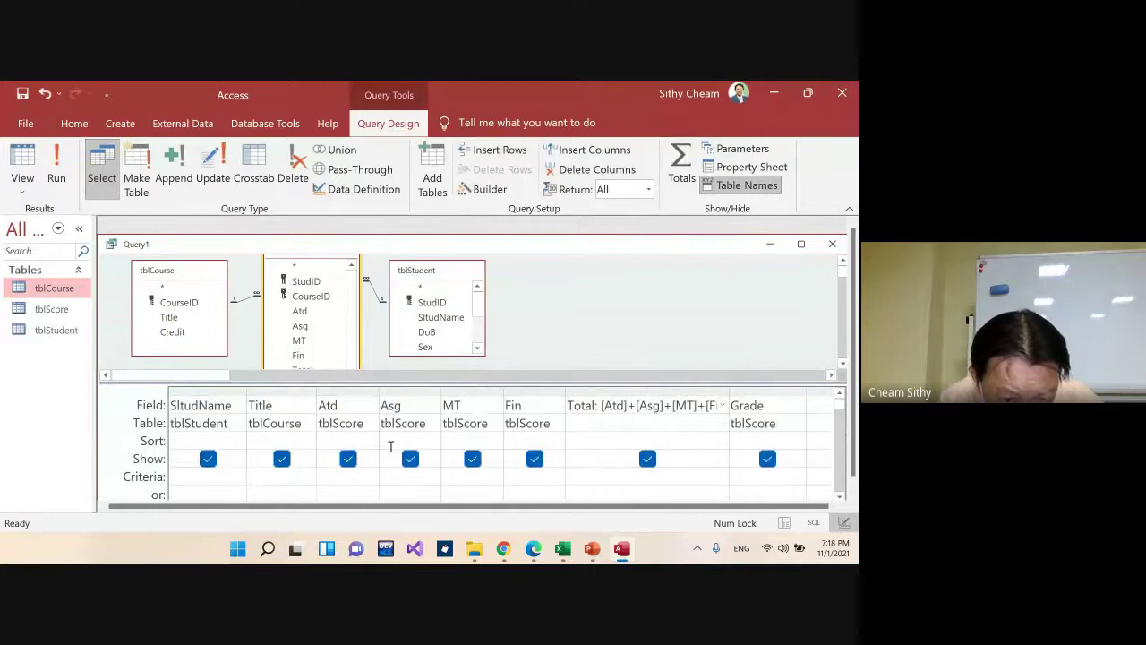
left_click(348, 459)
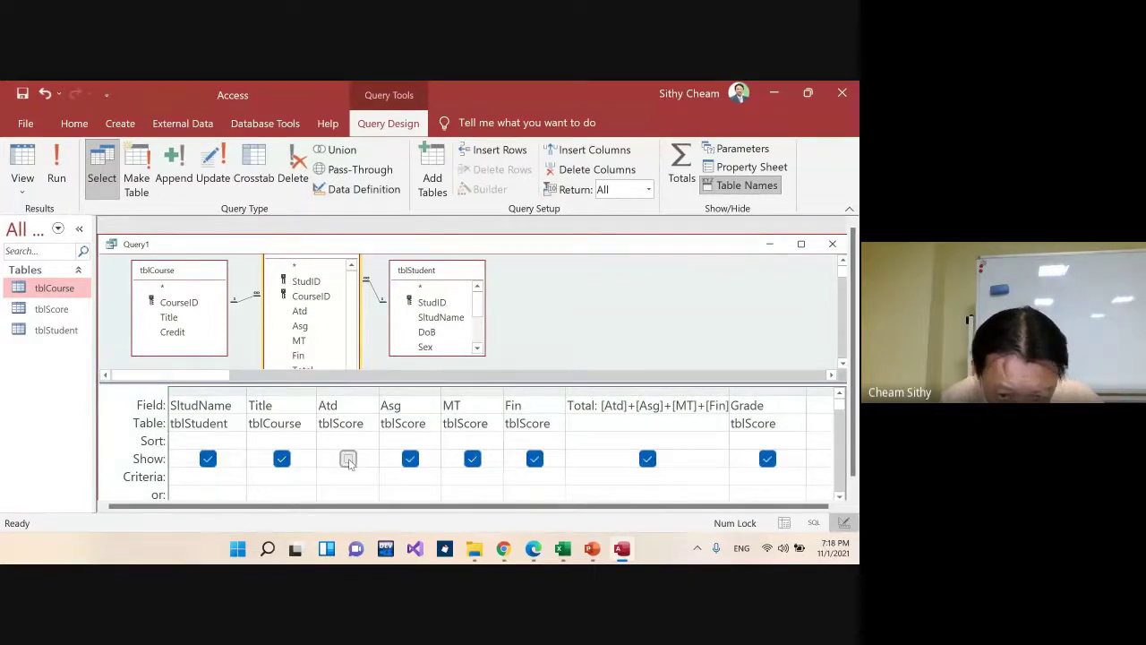
left_click(348, 459)
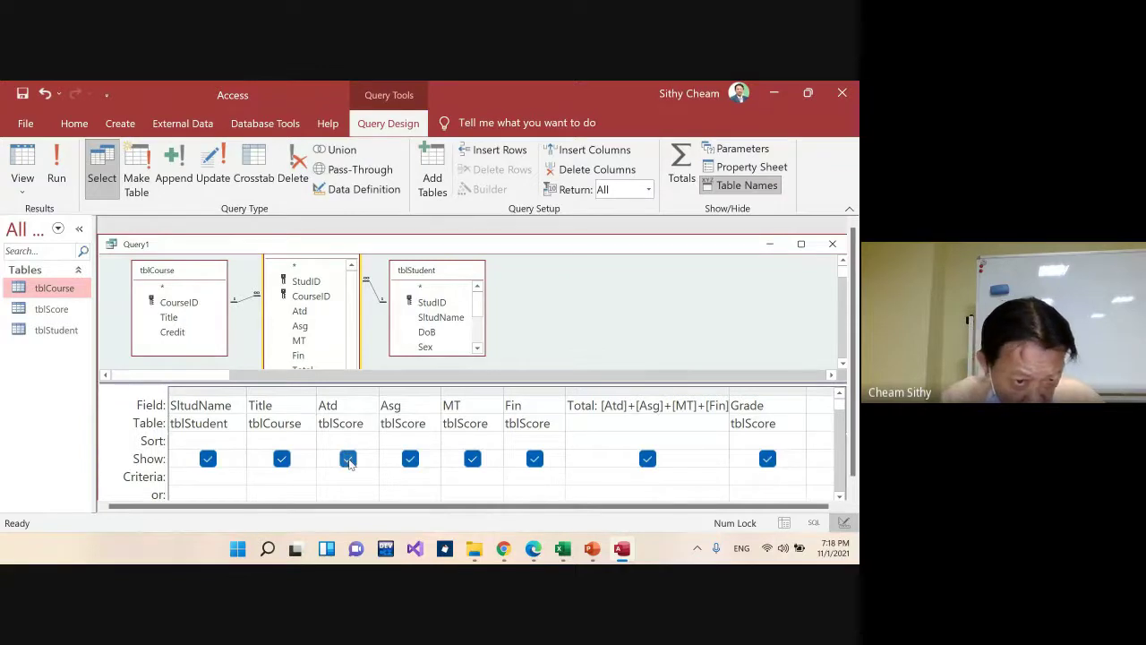
left_click(291, 418)
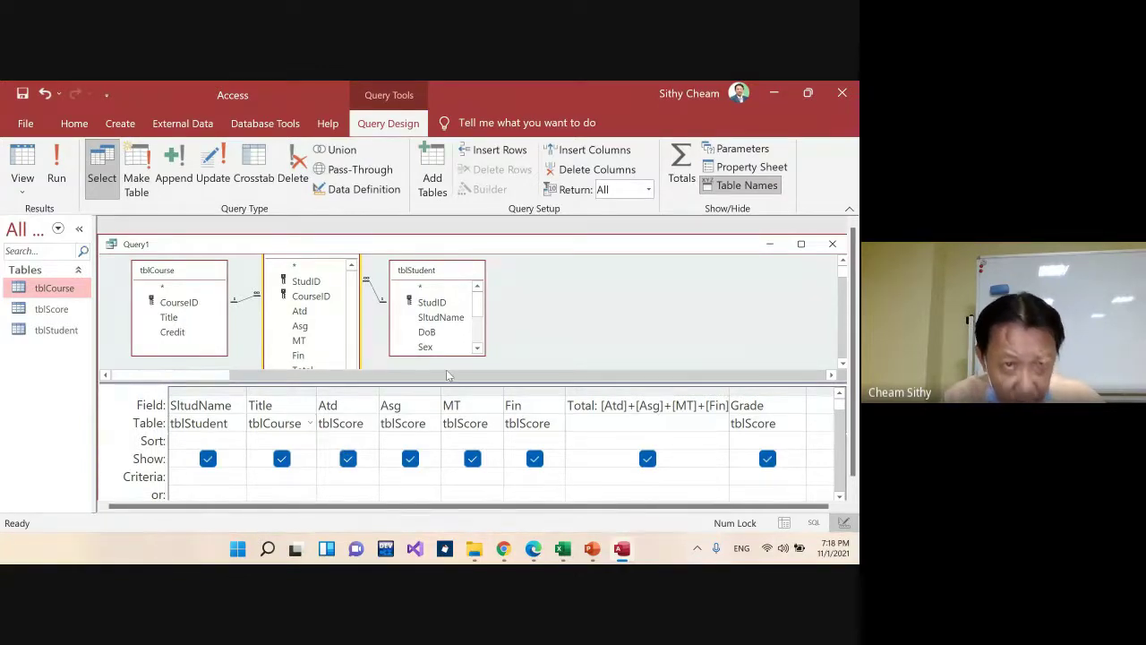
left_click(56, 159)
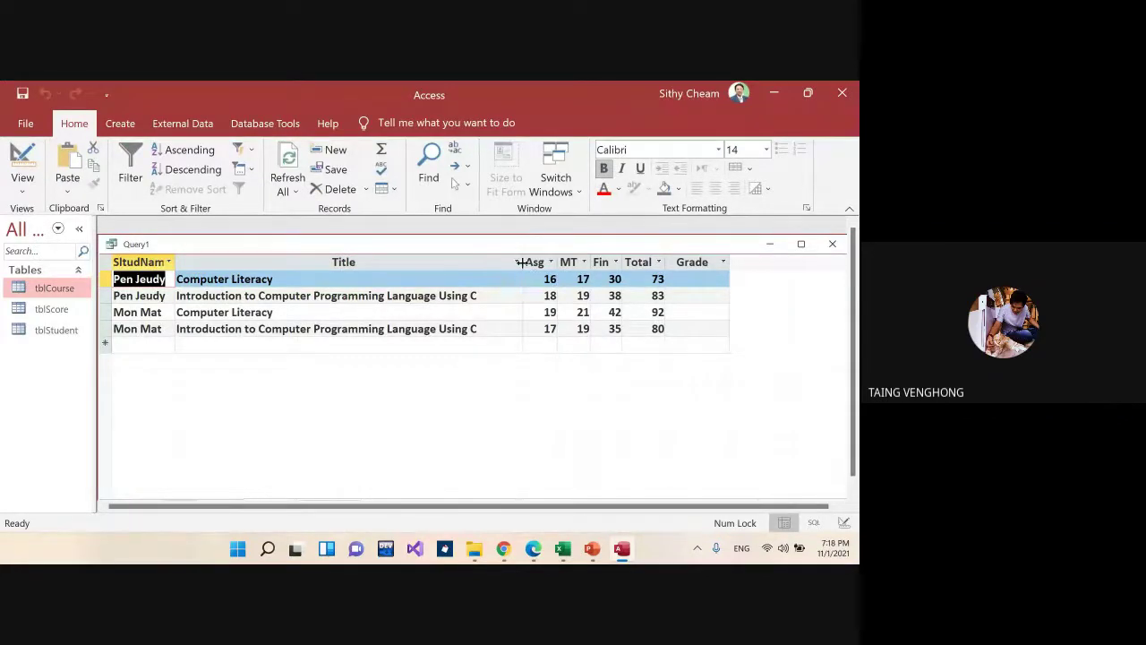
Widen the Title column once more and close Query1 without saving its design
left_click_drag(524, 261, 654, 254)
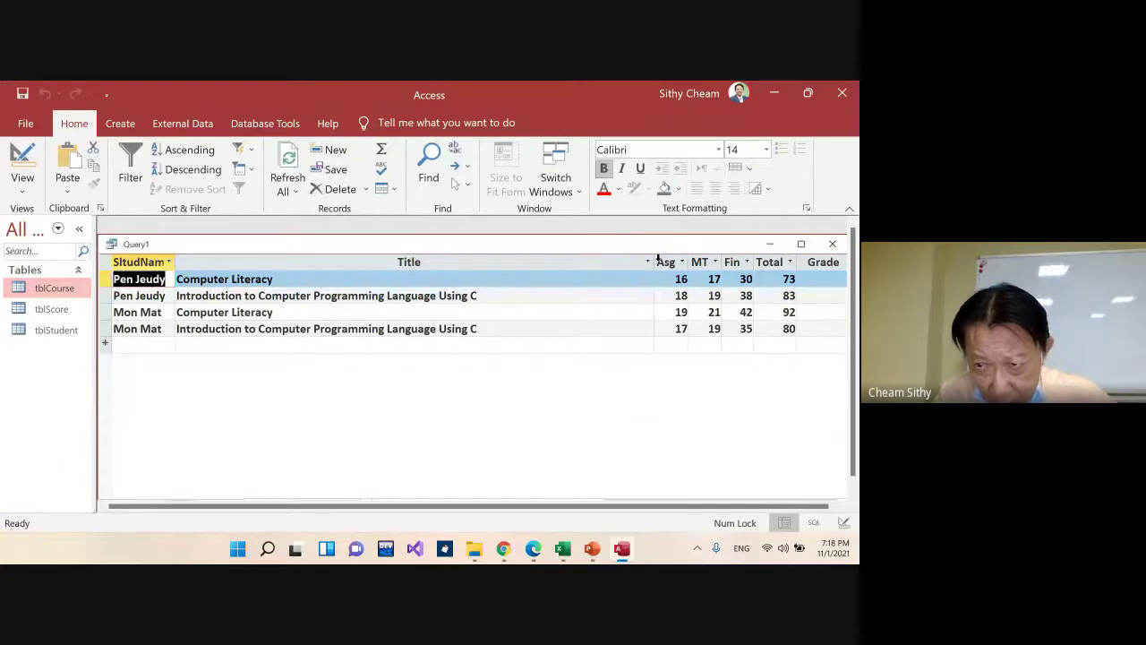
left_click(832, 244)
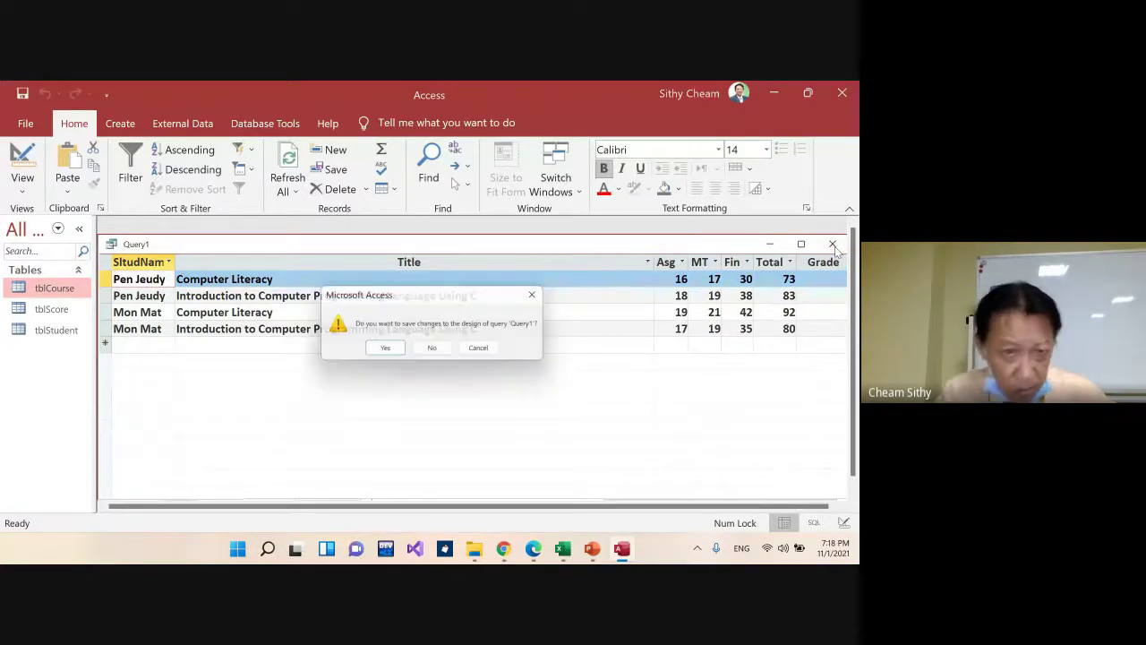
left_click(433, 350)
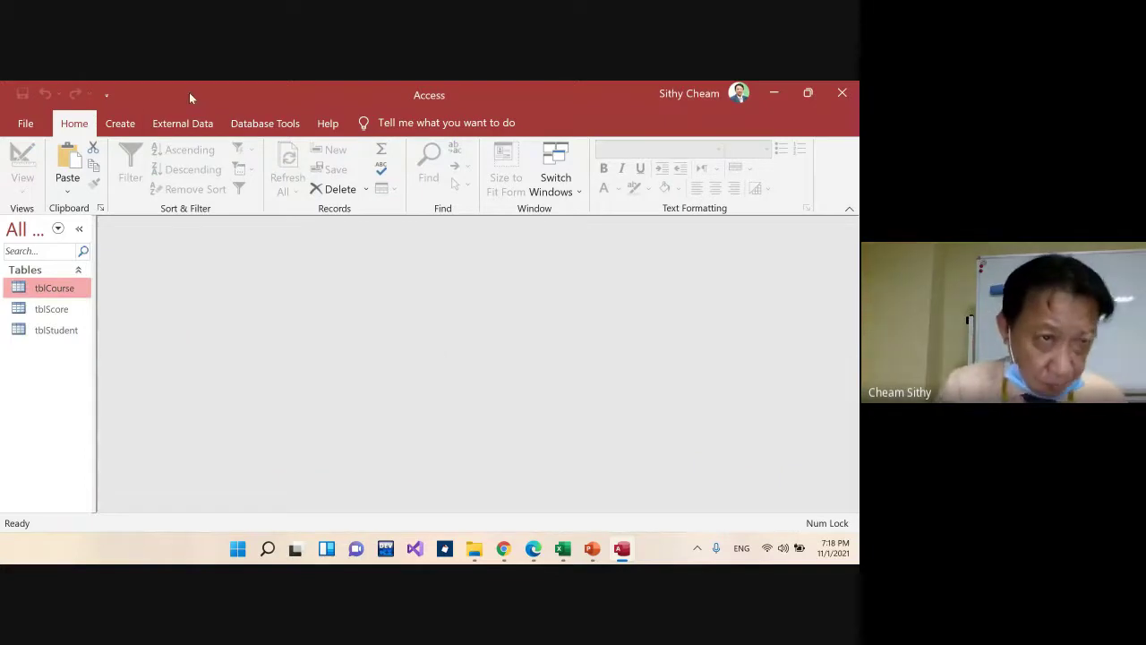
Create a new design query with tblCourse, tblScore and tblStudent, and lengthen the tblScore field list down to Grade
left_click(130, 127)
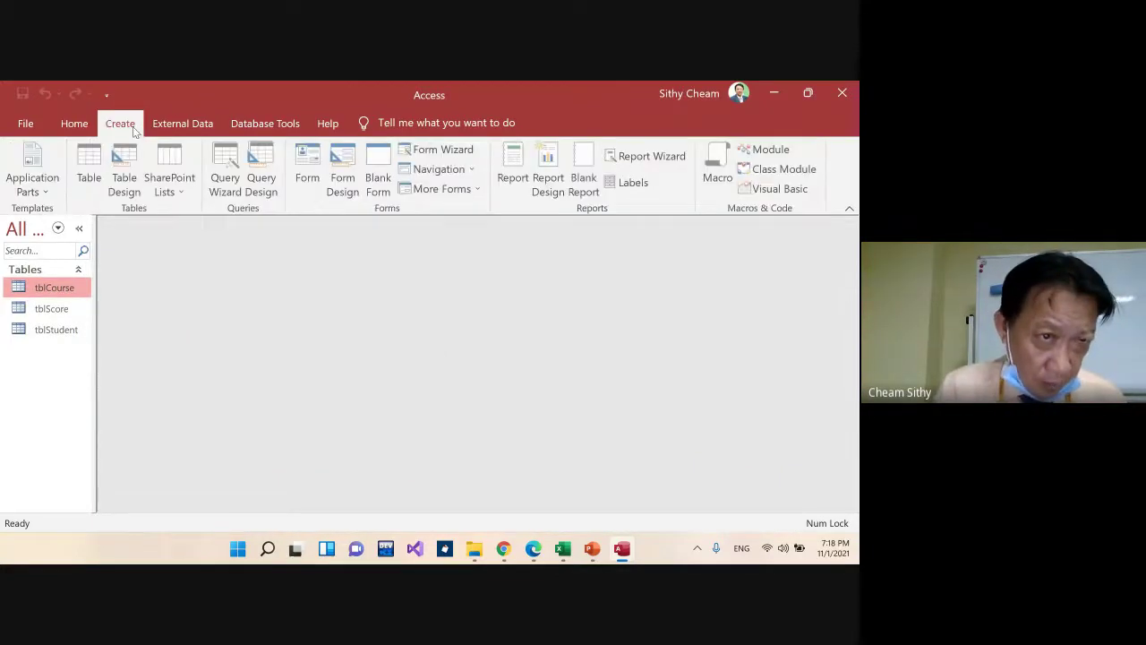
left_click(262, 181)
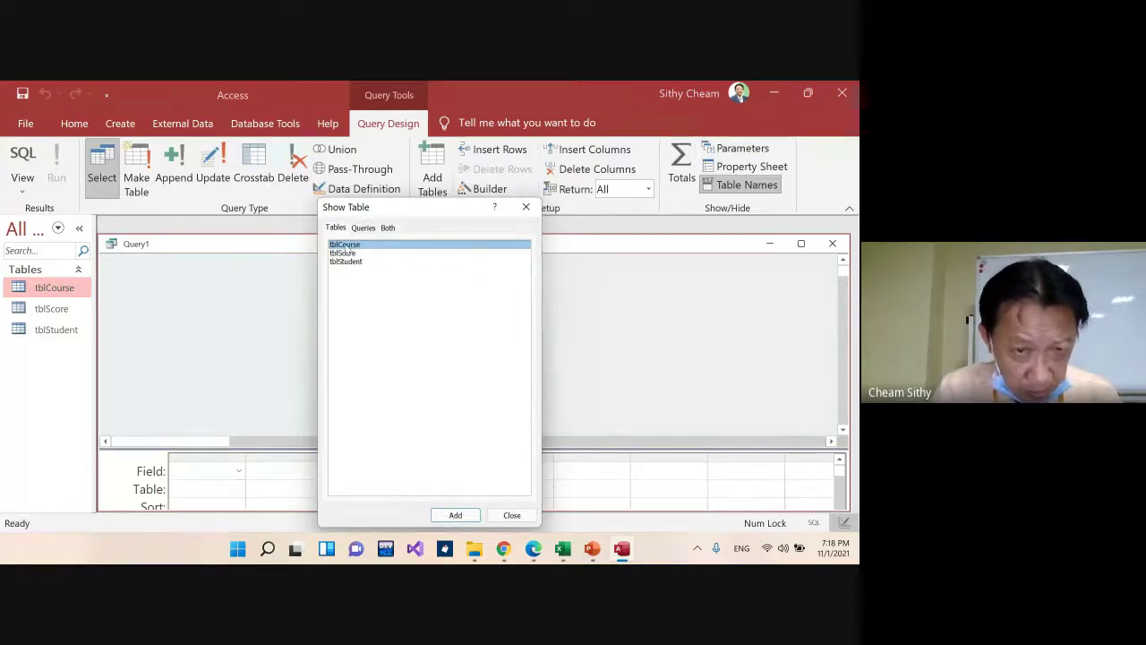
left_click(349, 261, "shift")
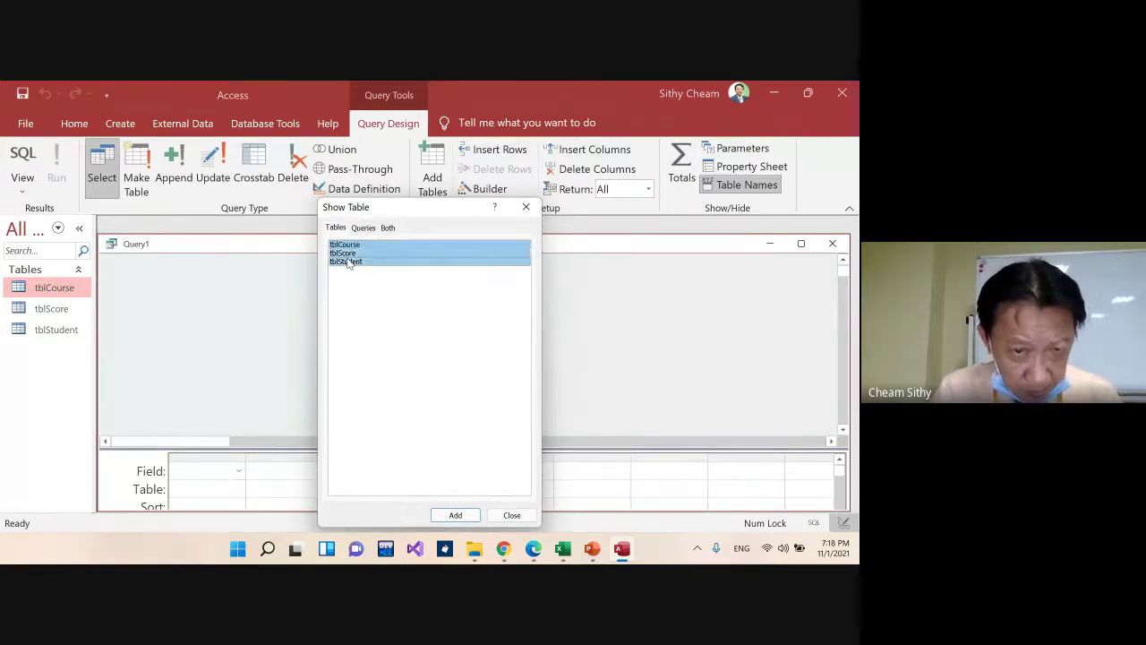
left_click(456, 516)
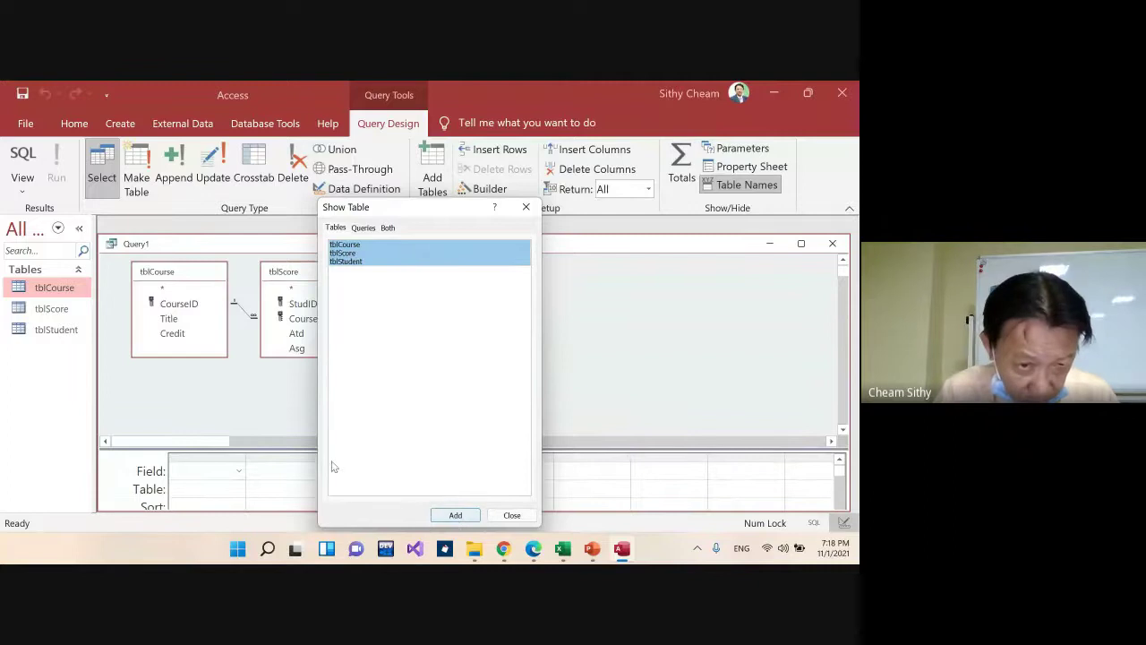
left_click(526, 207)
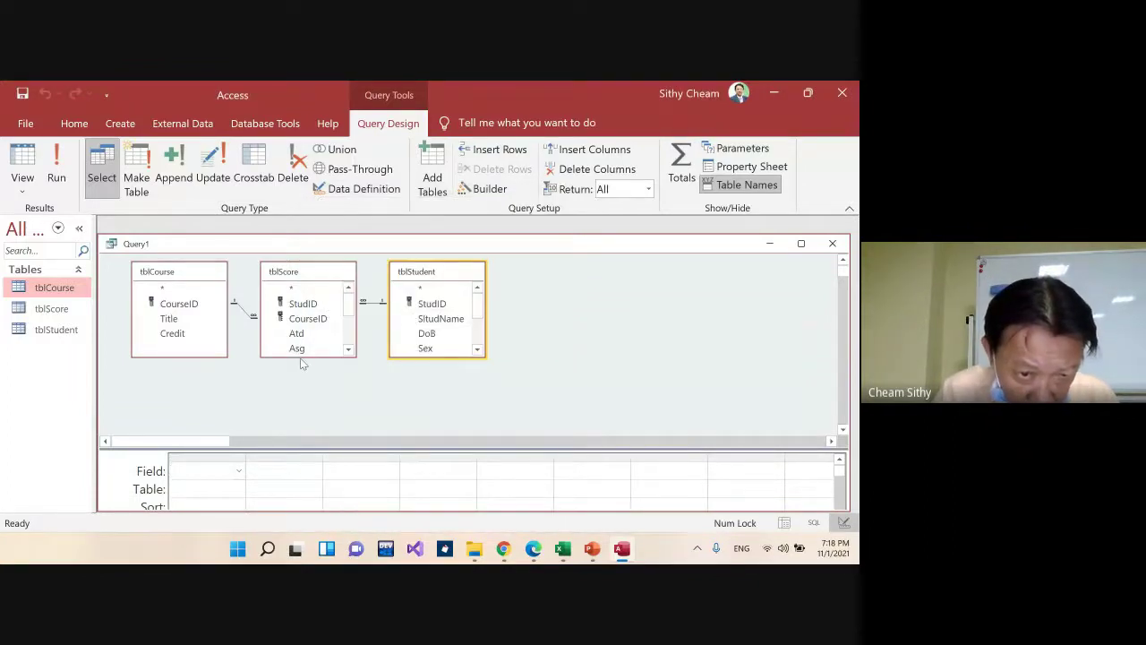
left_click_drag(297, 356, 341, 418)
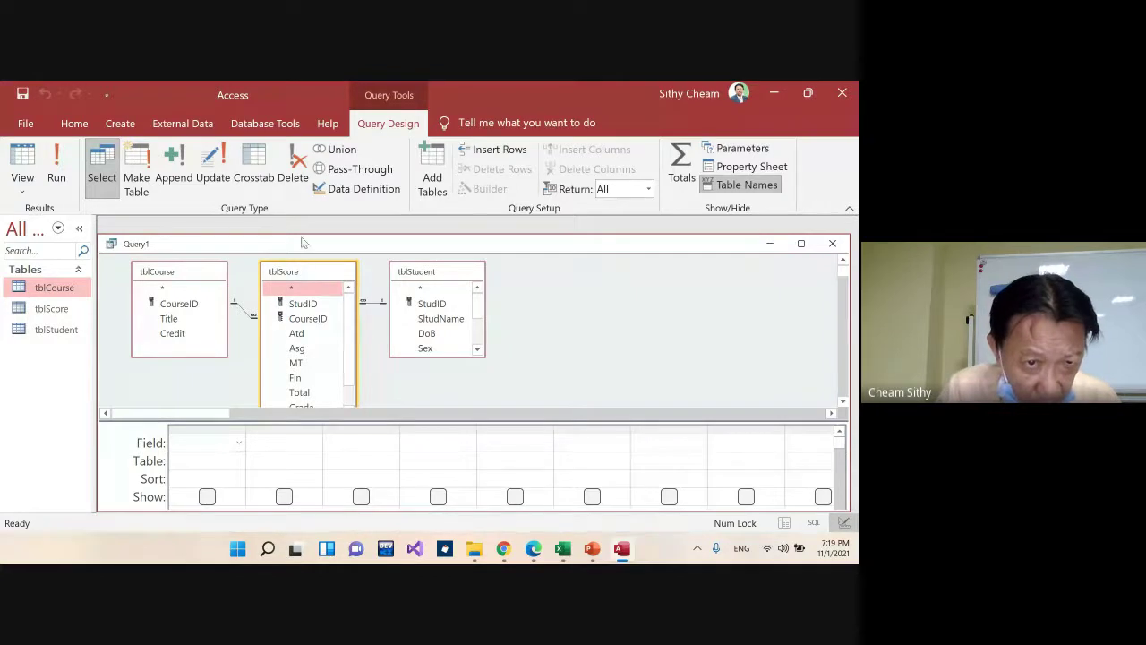
left_click_drag(315, 274, 323, 258)
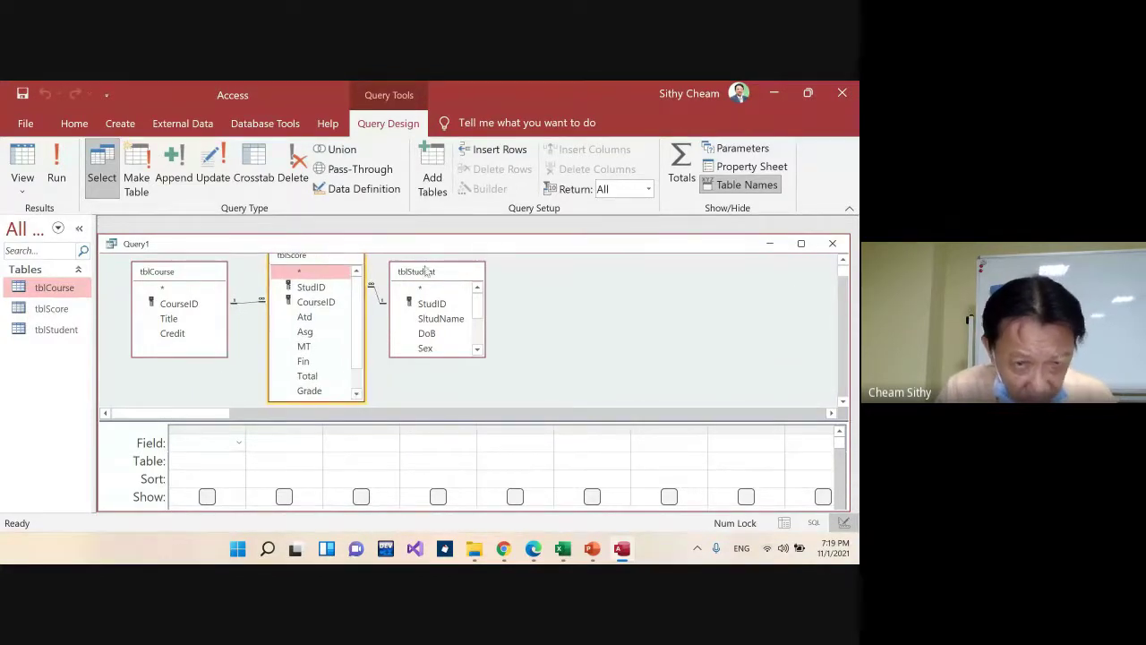
Add SltudName from tblStudent to the query's first column and the tblScore fields Atd through Grade from the third column on
double_click(430, 319)
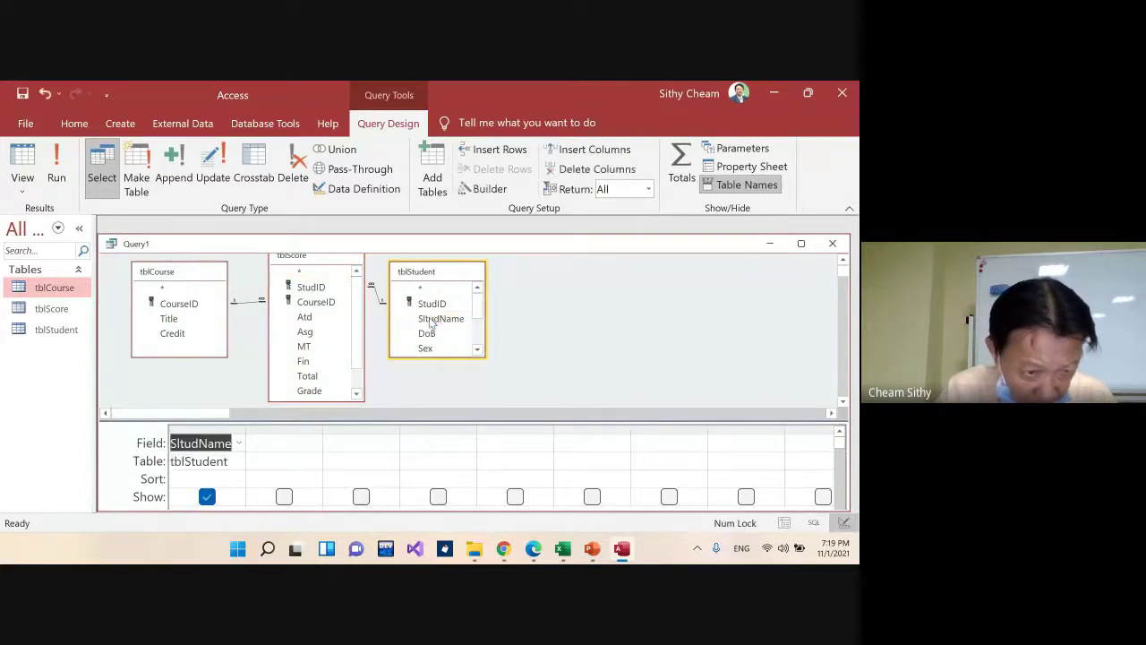
left_click(170, 319)
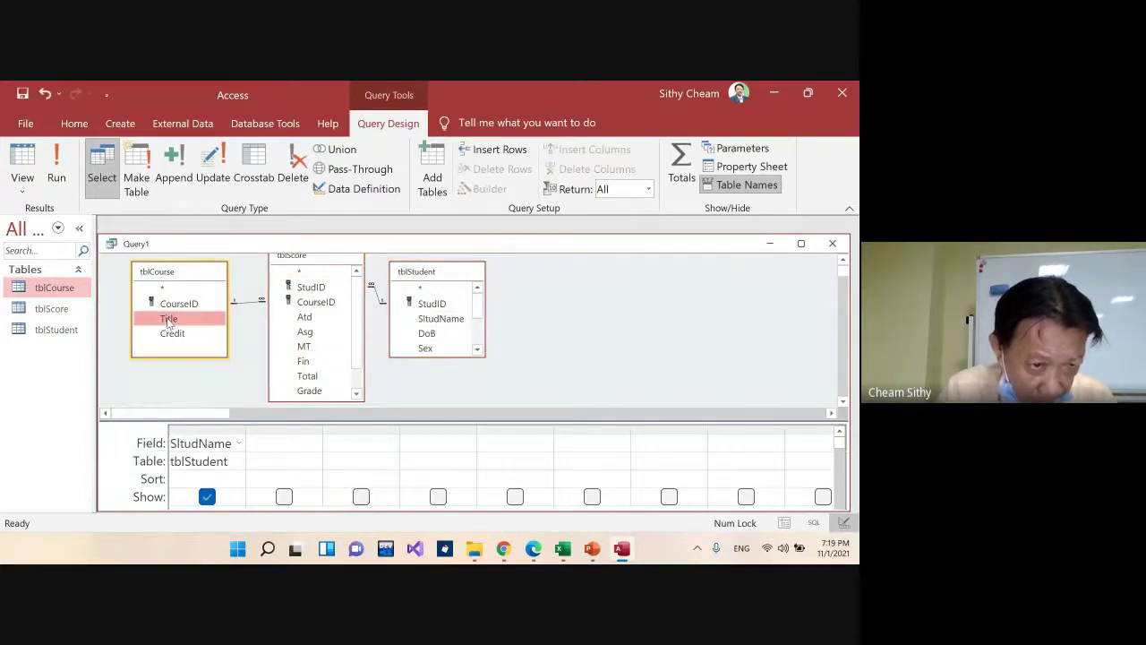
left_click(311, 319)
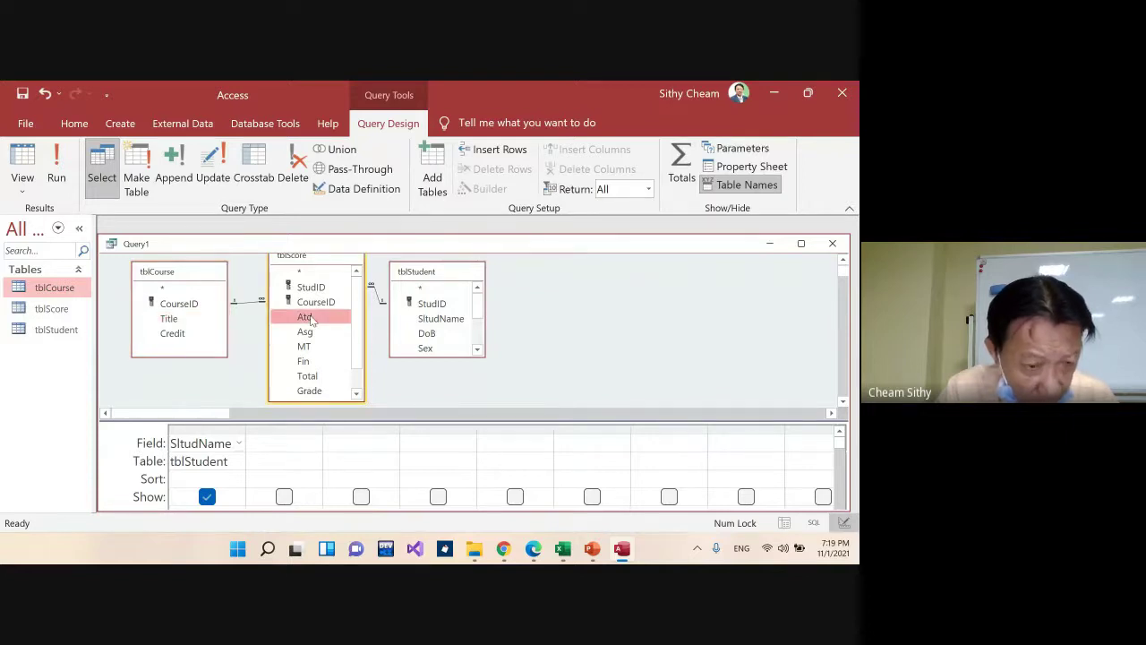
left_click(321, 394, "shift")
left_click_drag(321, 394, 357, 439)
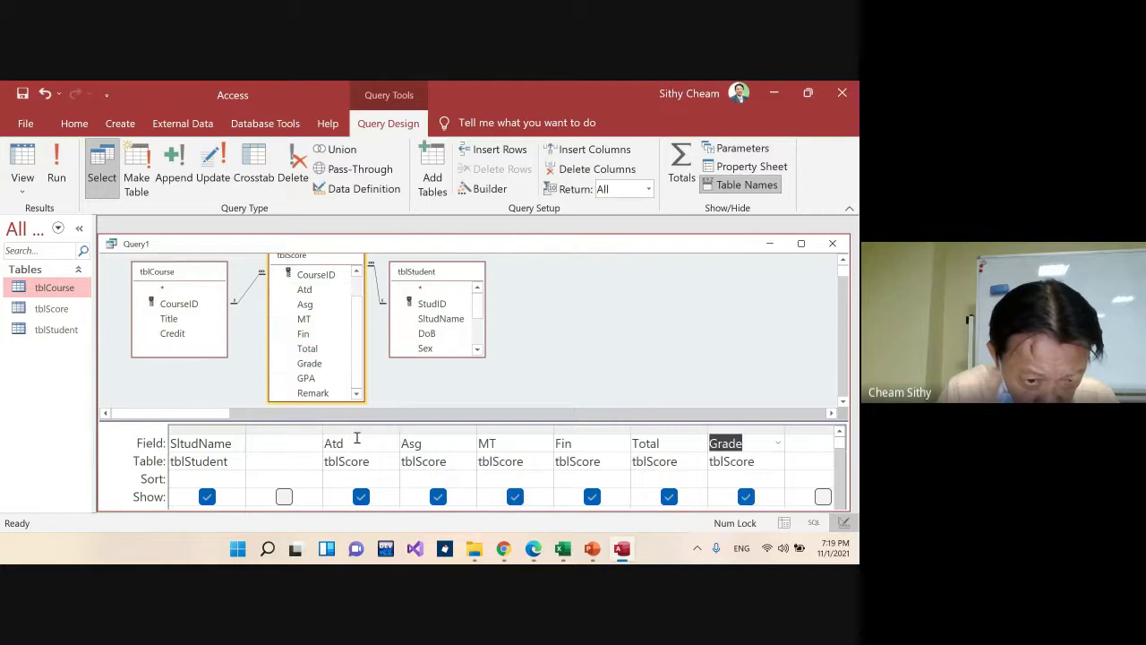
Insert the tblCourse field Title between SltudName and Atd, and remove the empty column left before Atd
left_click(169, 320)
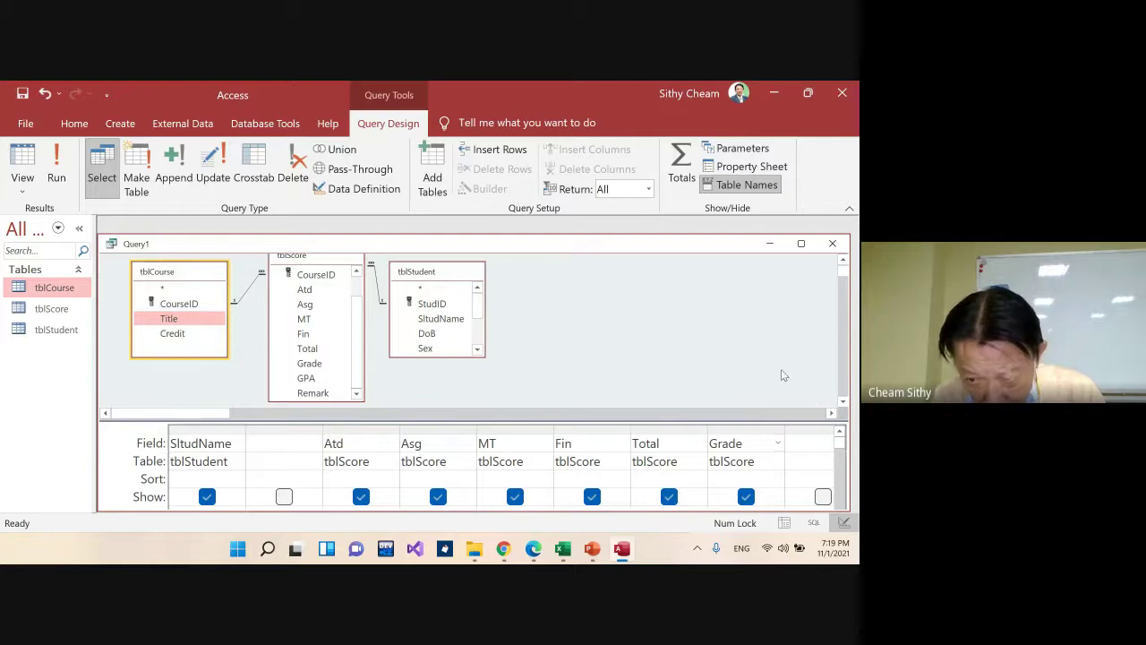
left_click(170, 319)
left_click_drag(170, 319, 274, 447)
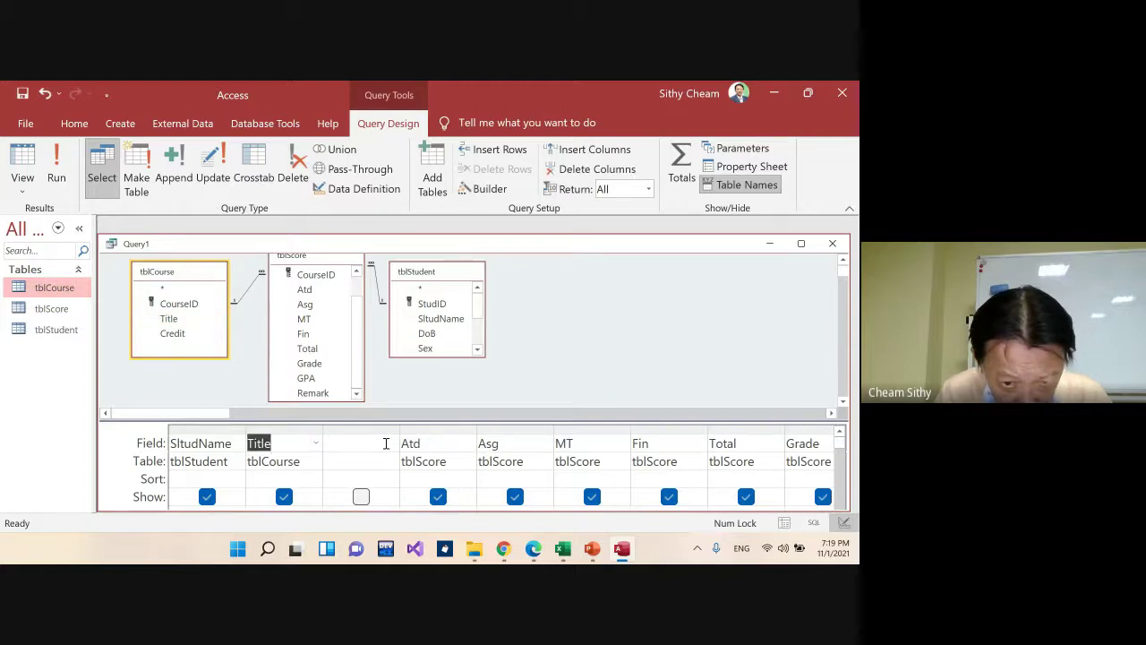
left_click(356, 427)
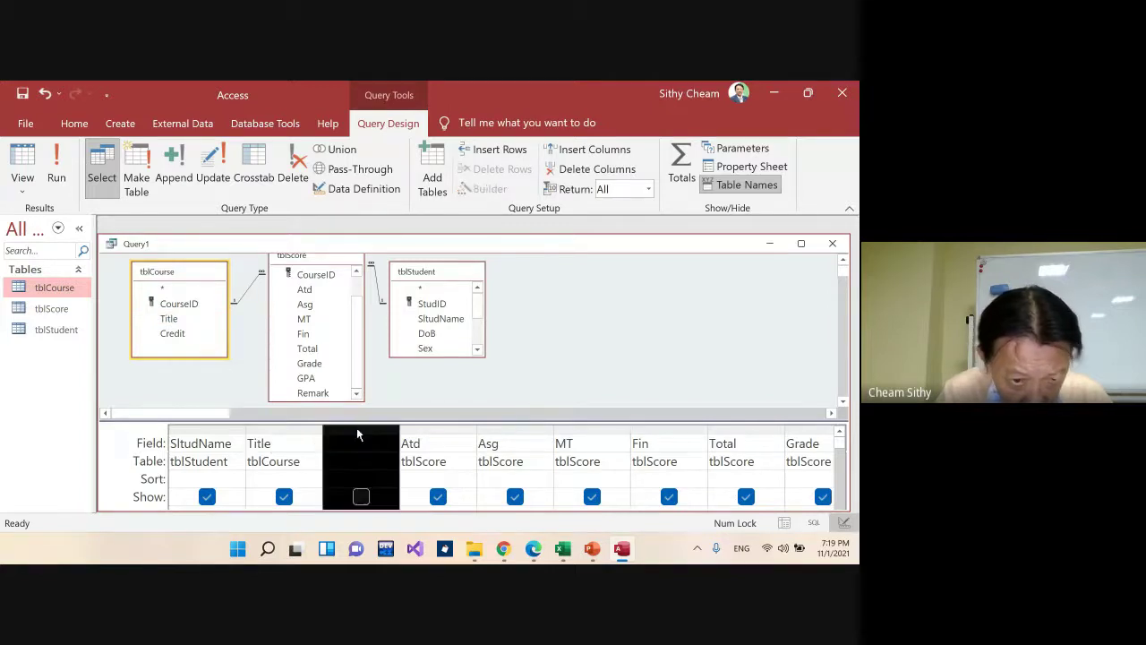
right_click(357, 427)
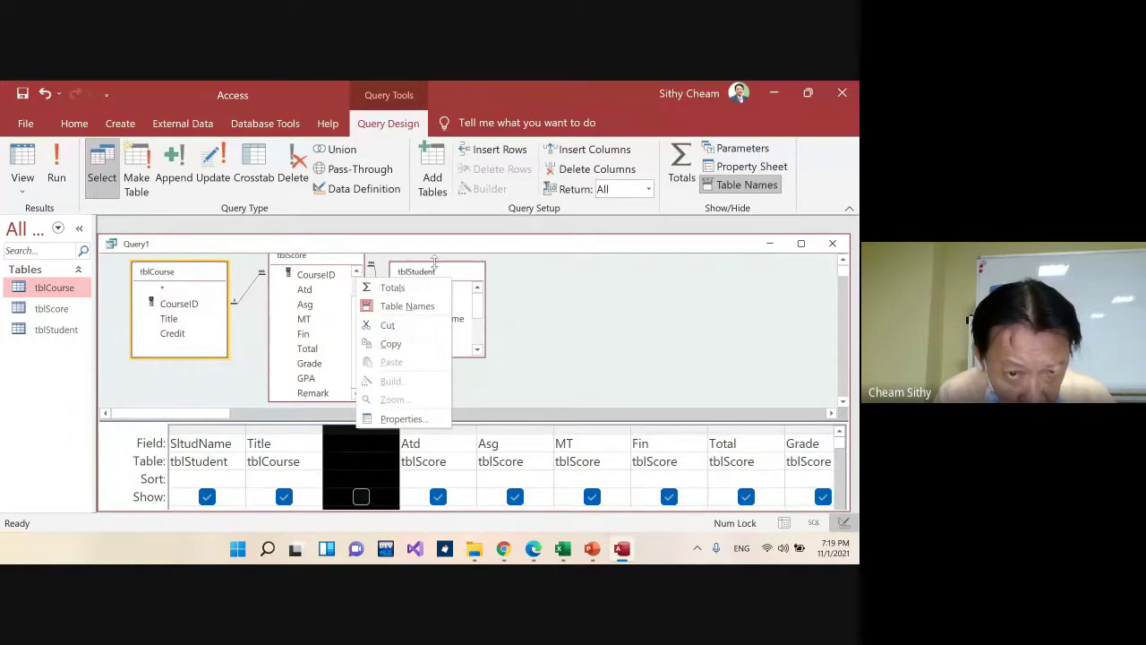
left_click(409, 319)
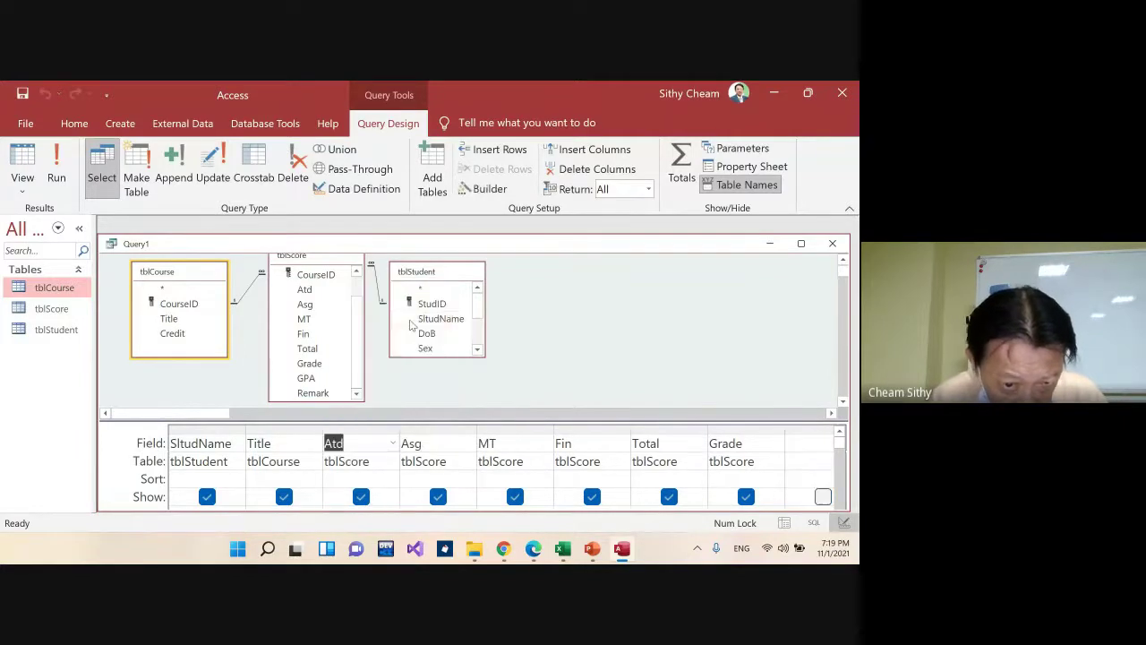
left_click(673, 347)
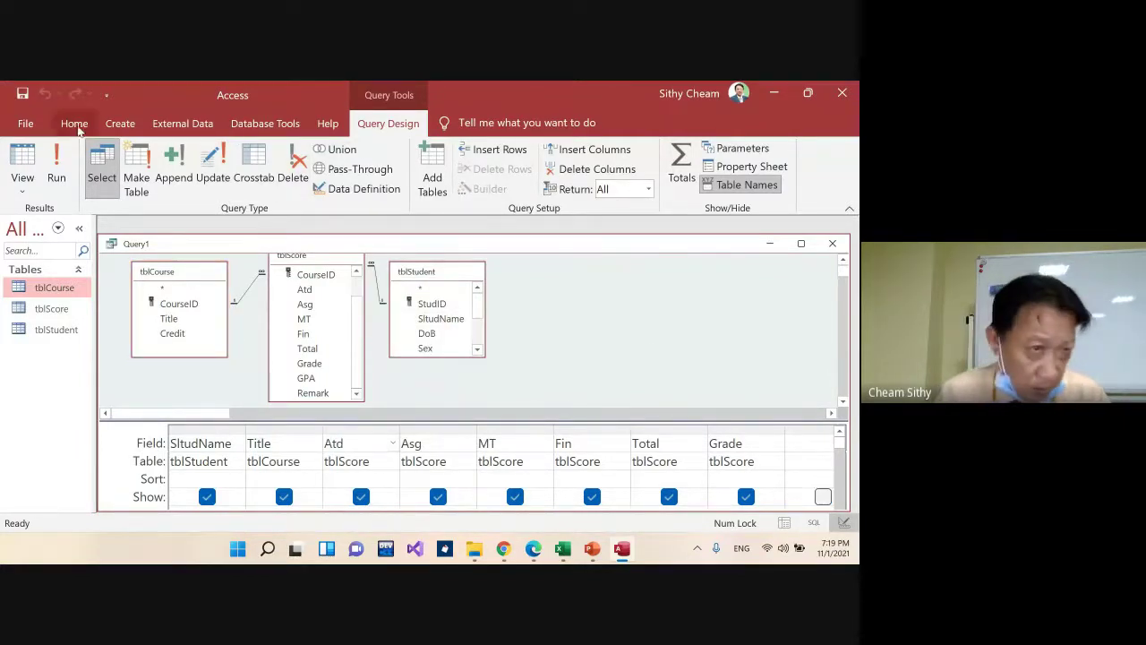
Run the query and narrow the SltudName and Title columns in the results to about the width of their contents
left_click(59, 162)
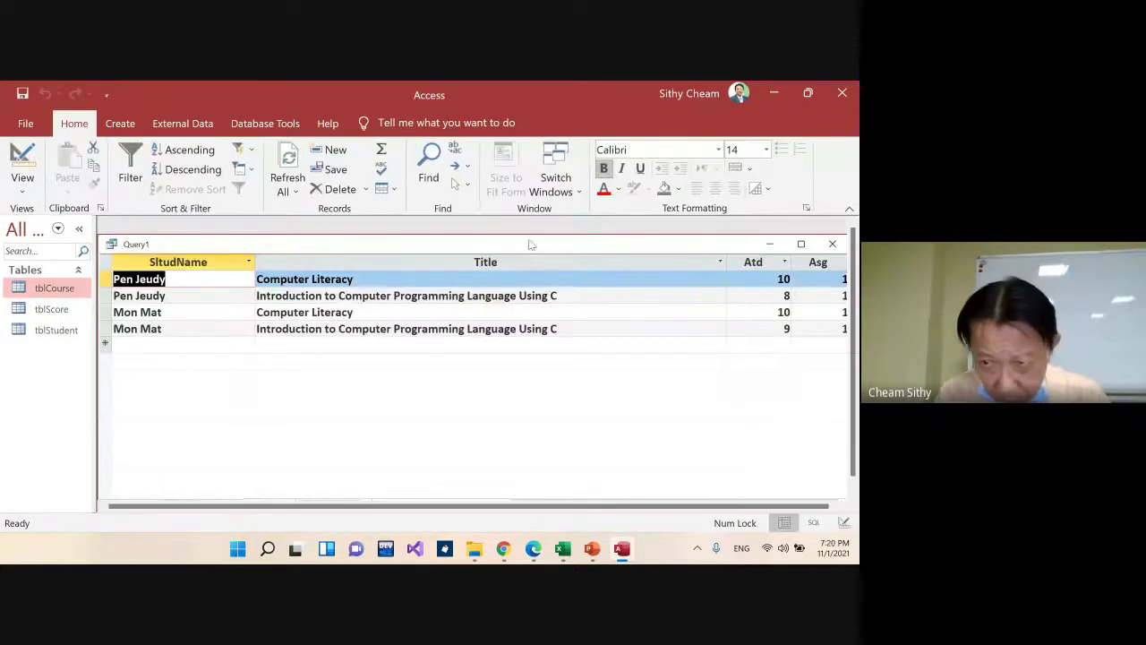
double_click(254, 261)
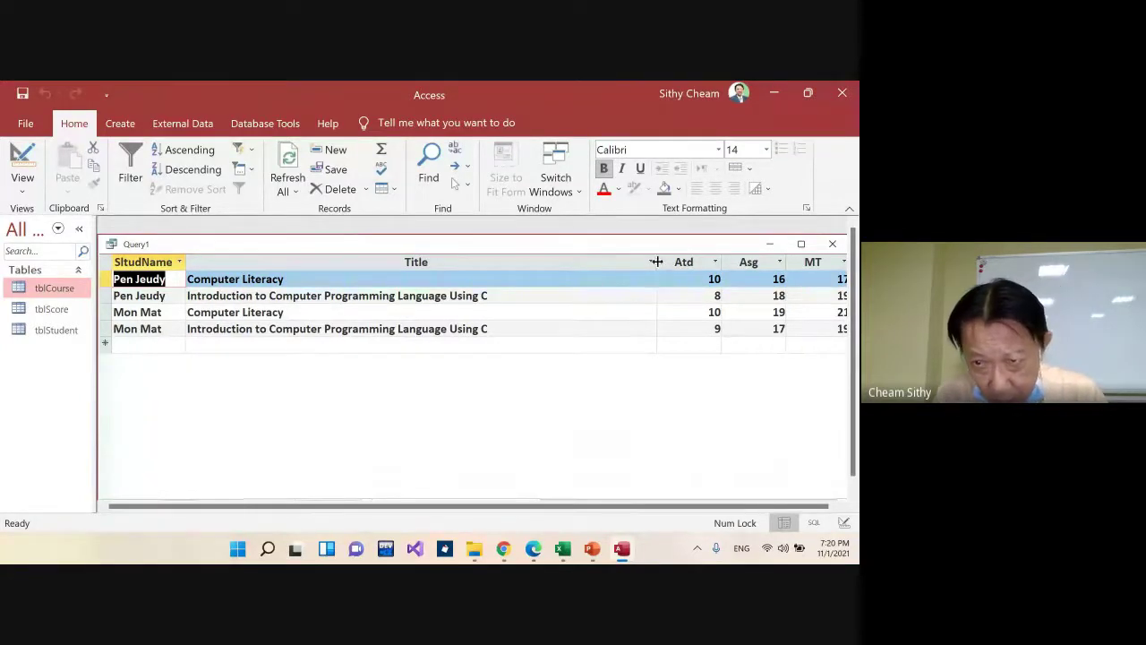
left_click_drag(656, 262, 491, 266)
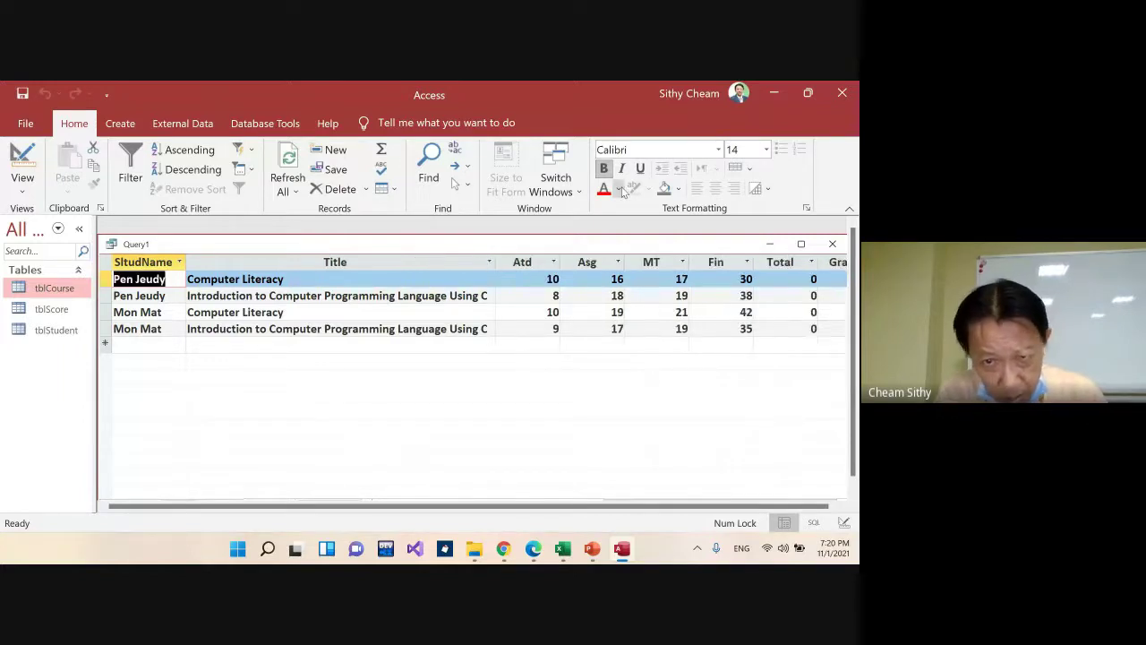
Fit the Atd, Asg, MT and Fin columns of the query results to their contents
double_click(560, 259)
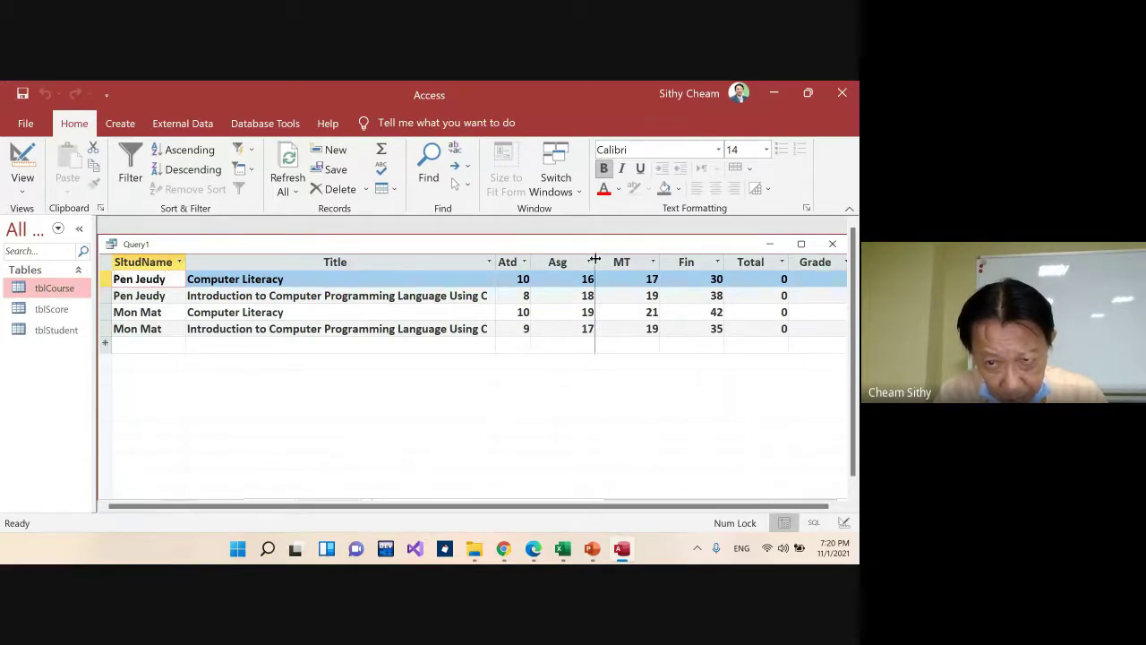
double_click(594, 260)
left_click(634, 261)
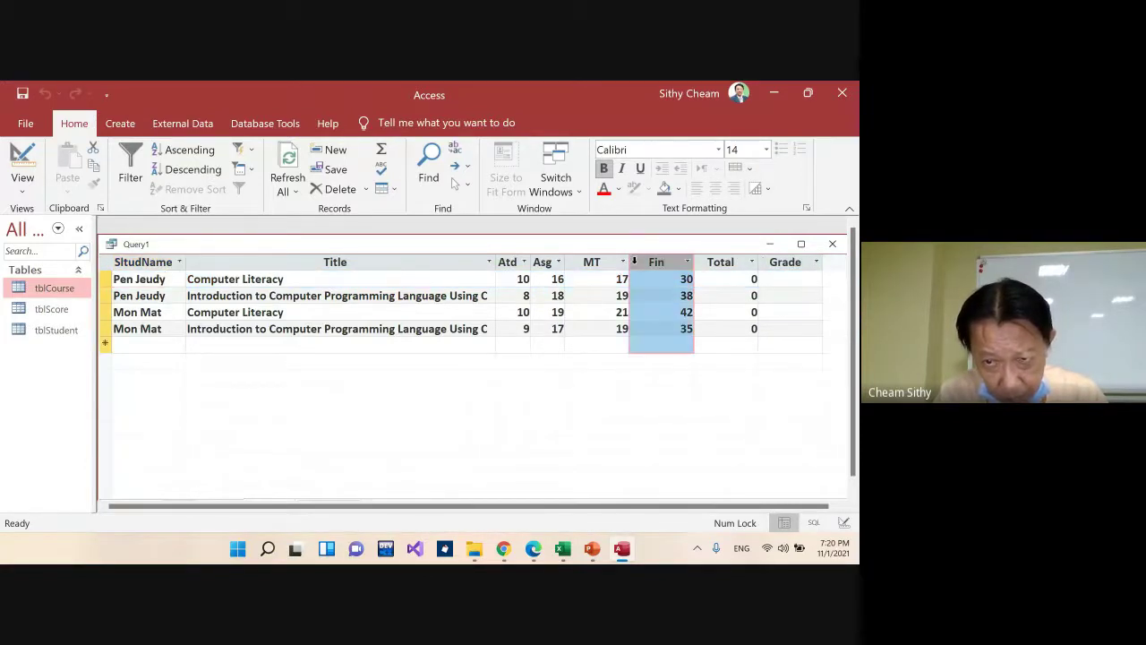
left_click(629, 260, "shift")
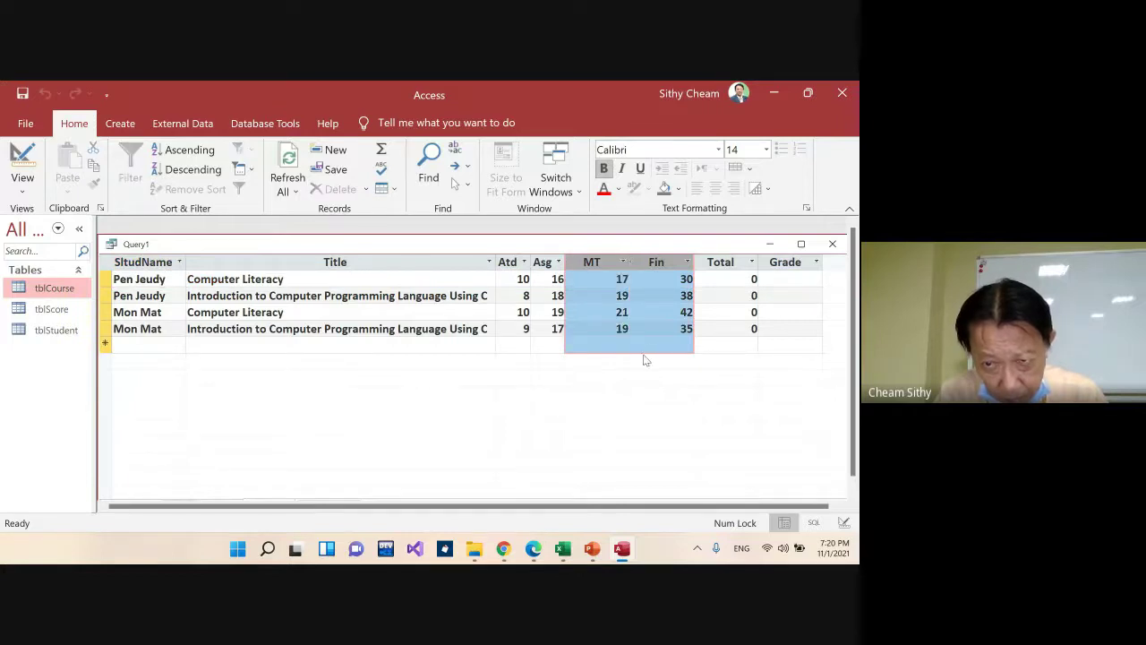
left_click(587, 296)
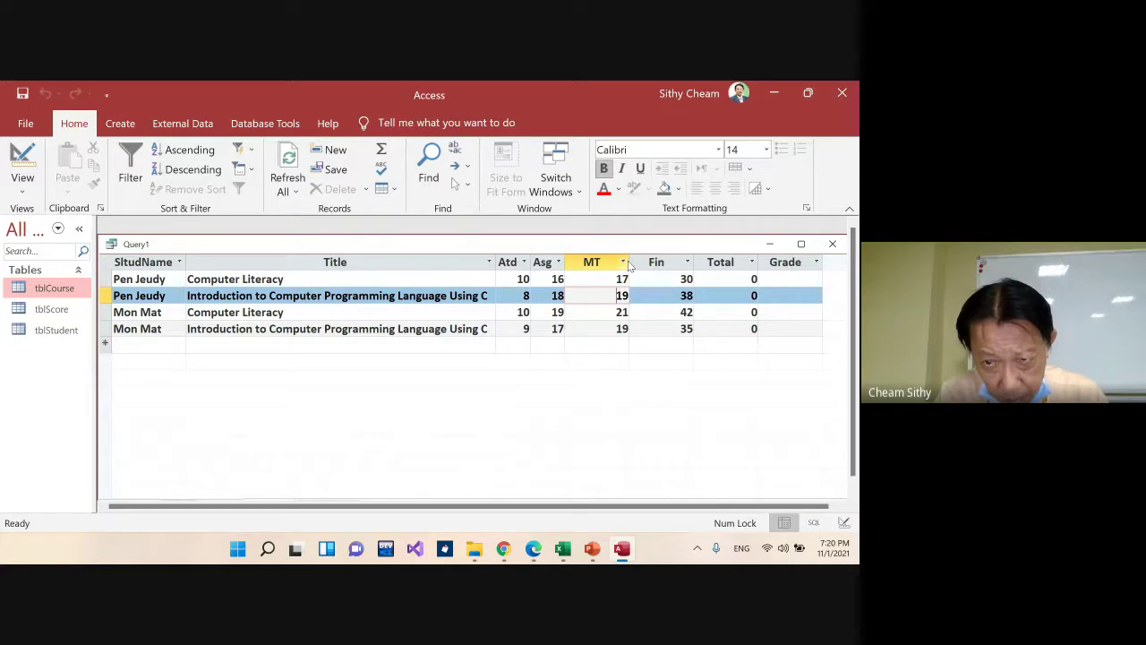
double_click(628, 260)
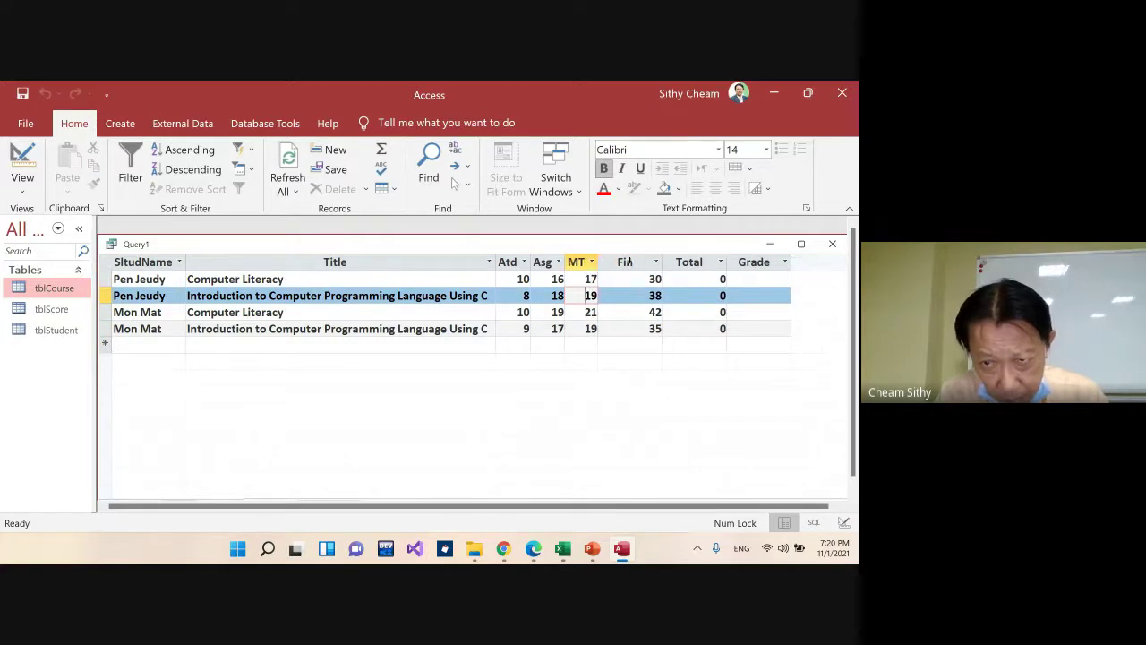
double_click(663, 258)
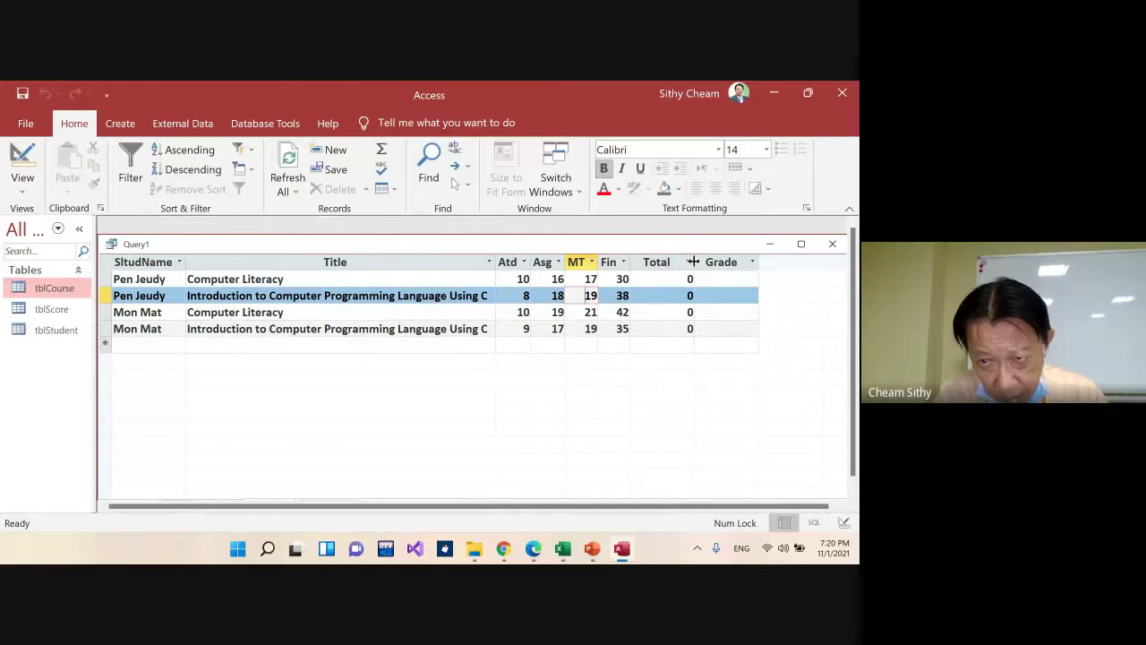
left_click(687, 261)
left_click(688, 262)
left_click(711, 285)
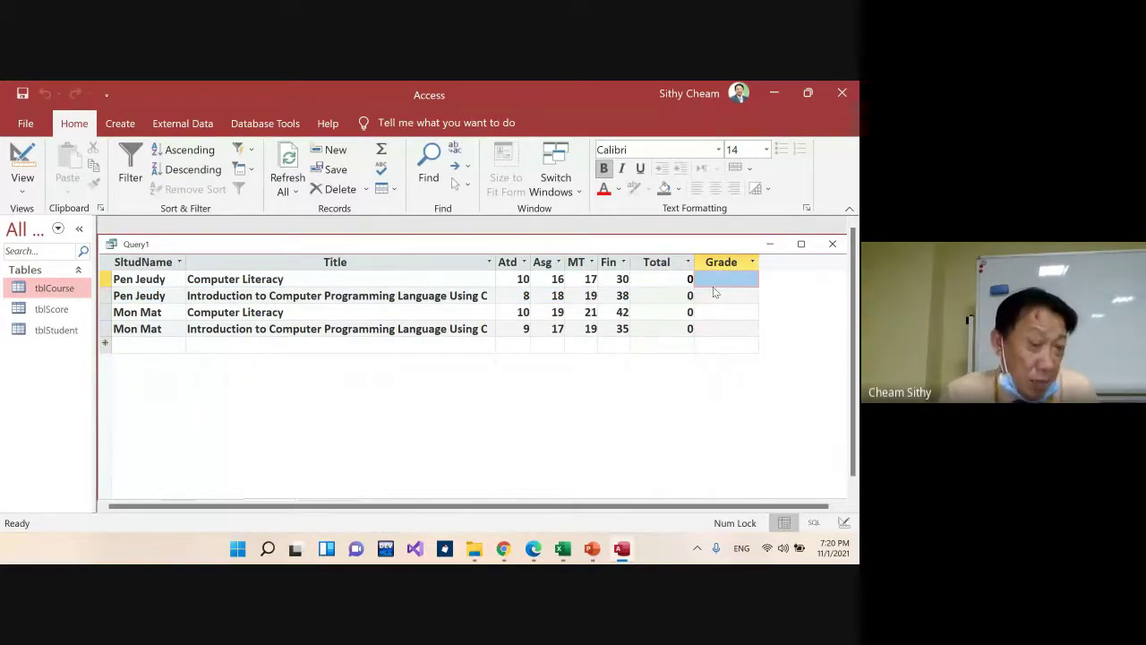
Return the query to Design View and enlarge the design grid to show its Criteria rows
right_click(283, 254)
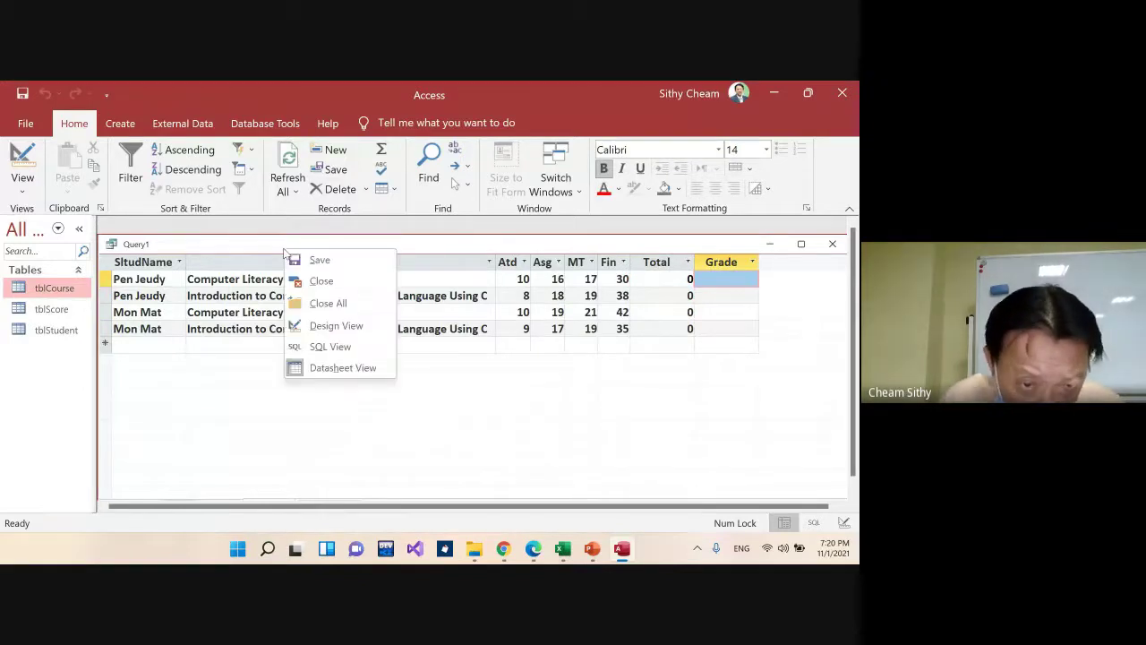
left_click(333, 326)
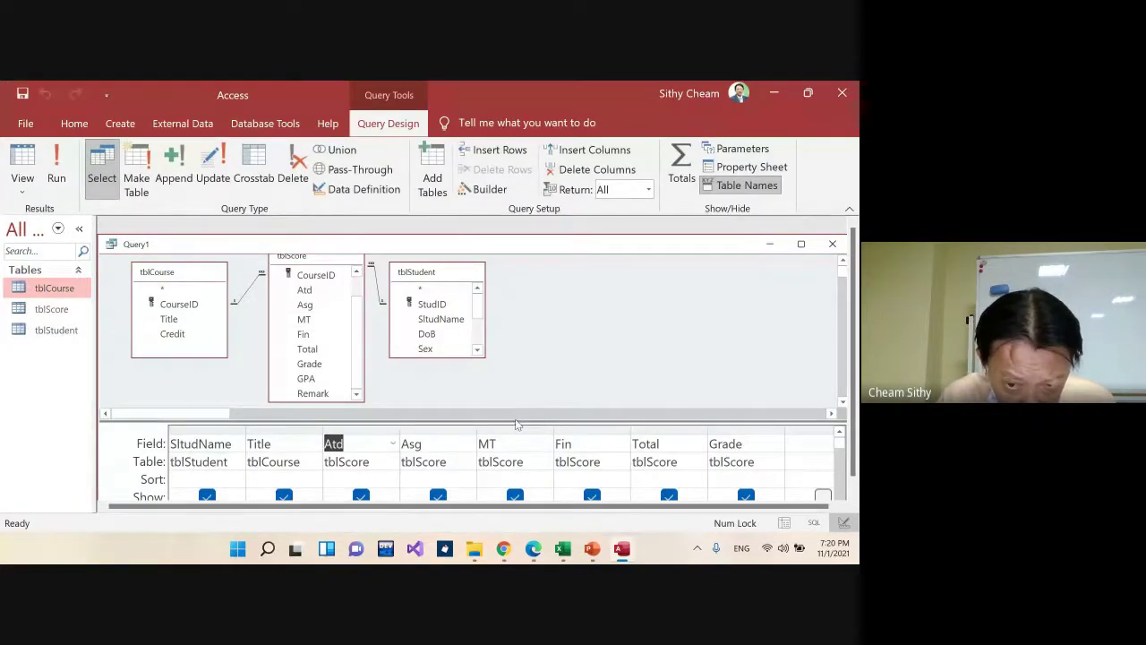
left_click_drag(514, 421, 516, 377)
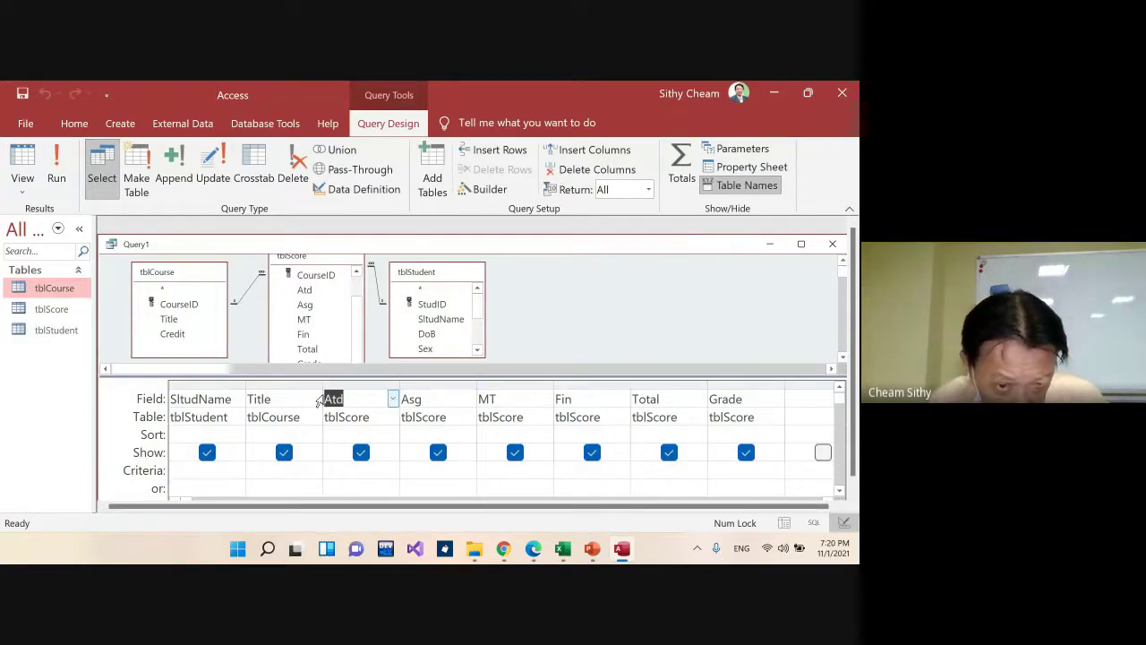
Narrow the Title, Atd, Asg, MT and Fin columns of the design grid and widen the Total column for an expression
double_click(399, 383)
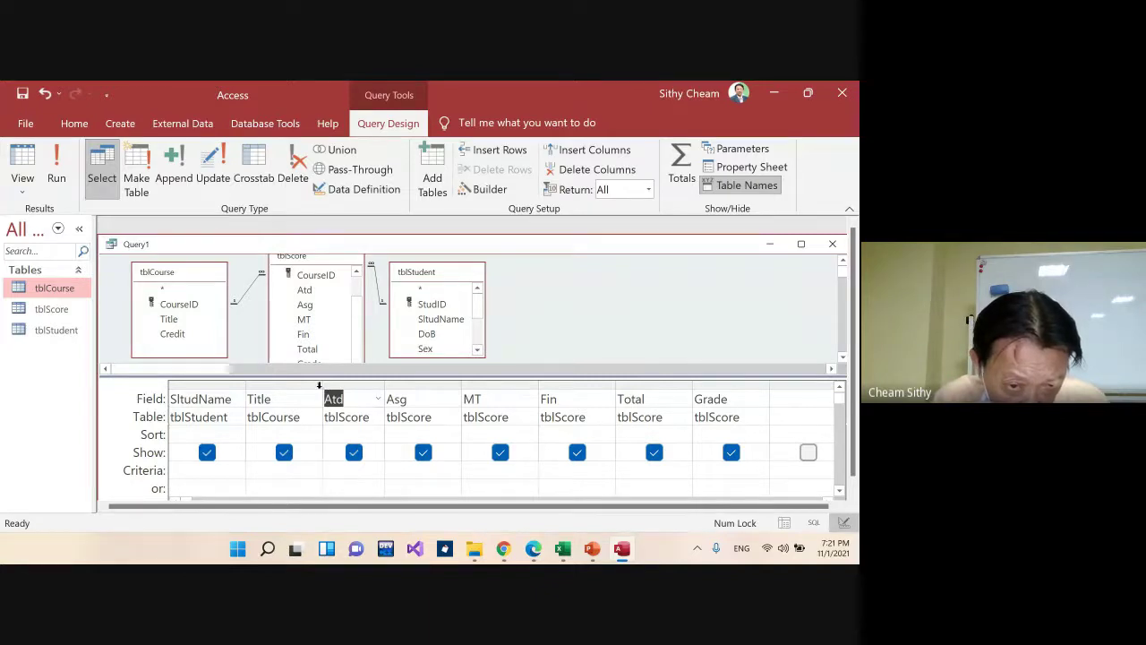
left_click_drag(323, 387, 315, 387)
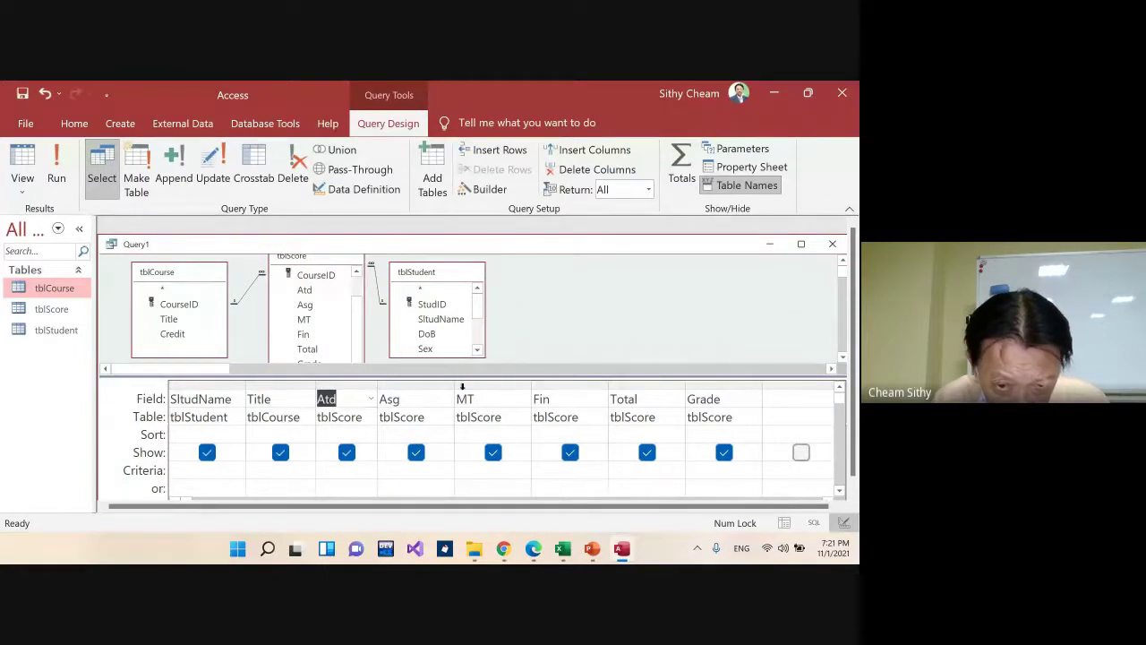
left_click_drag(454, 387, 440, 388)
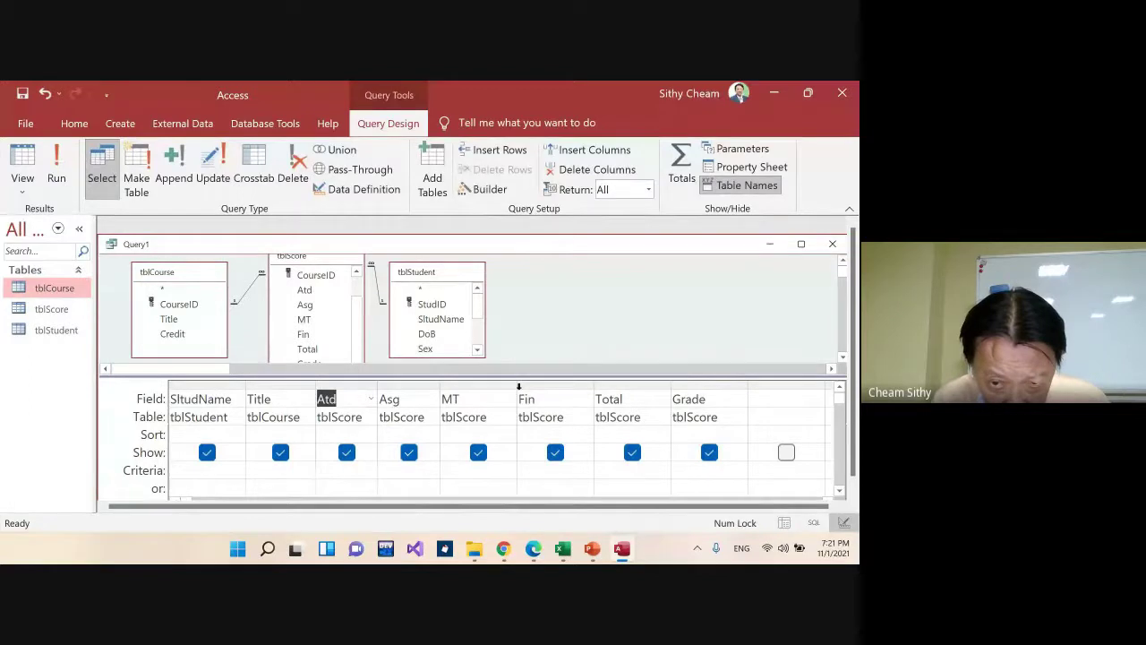
left_click_drag(517, 388, 503, 387)
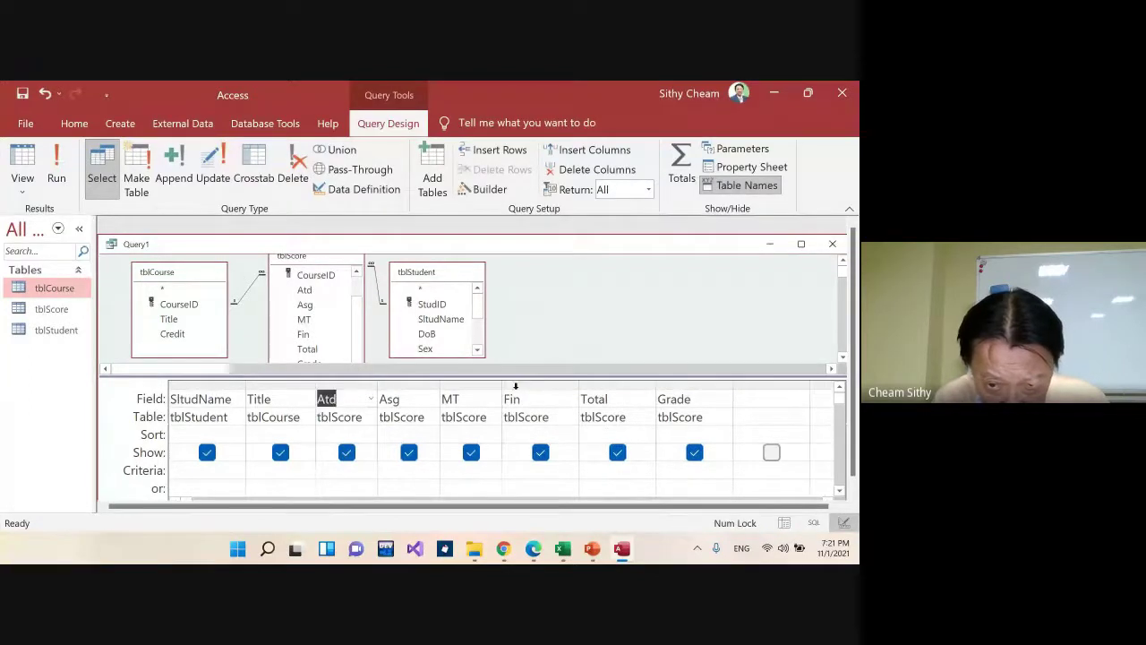
double_click(578, 385)
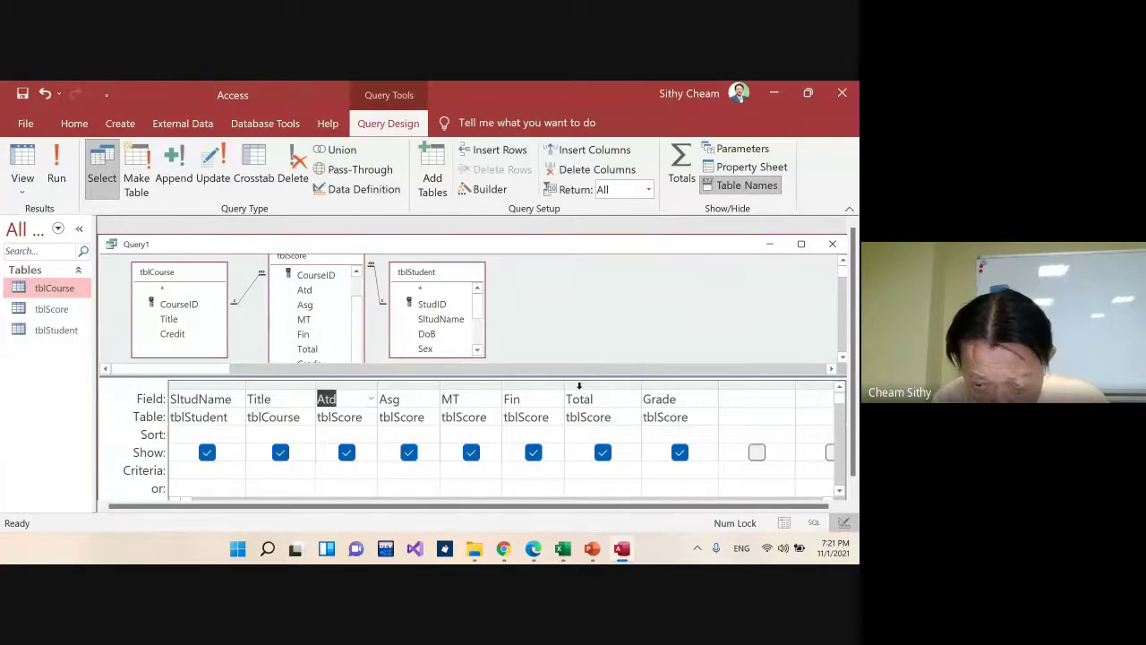
left_click_drag(640, 386, 738, 385)
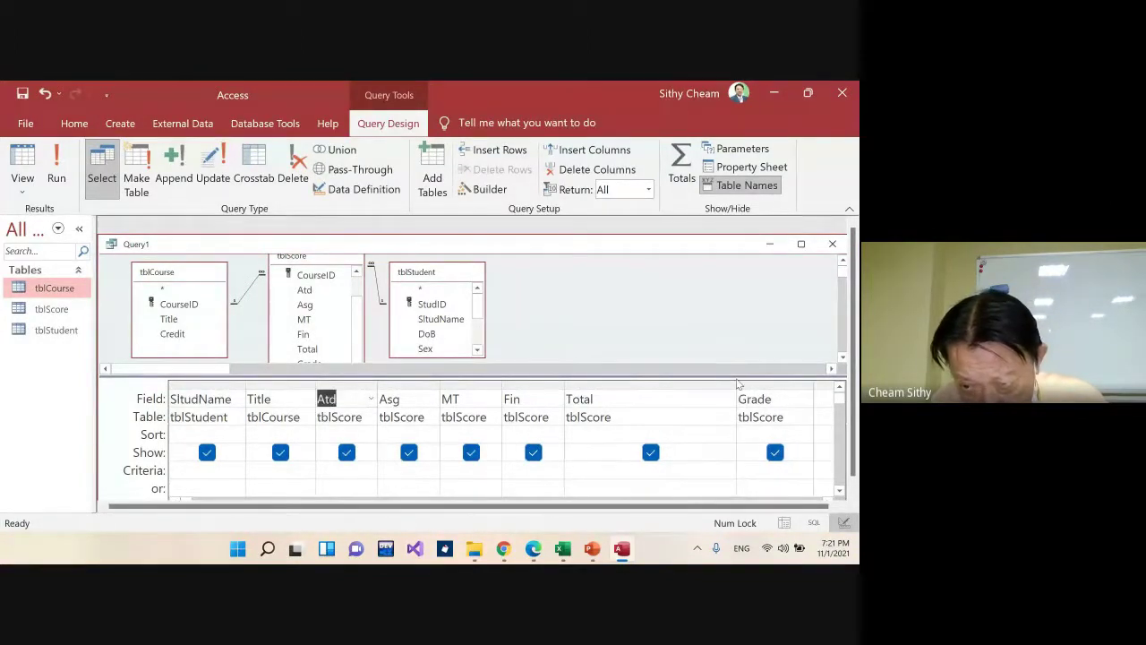
Turn the Total field into the calculated expression Total:Atd+Asg+MT+Fin
left_click(605, 405)
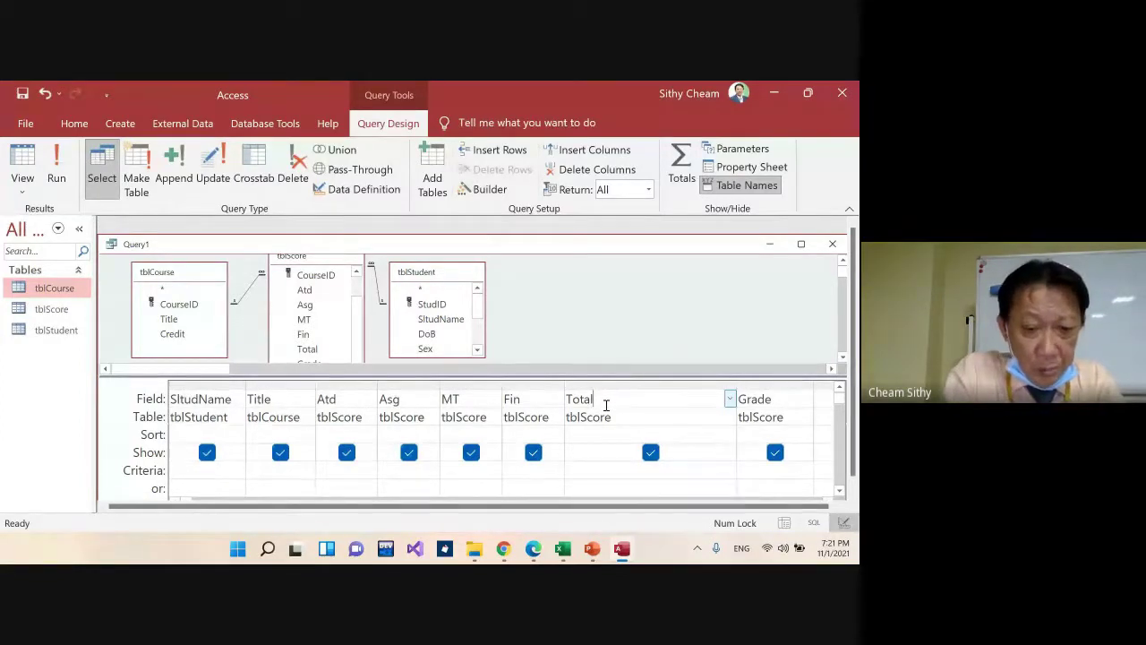
type(":Atd")
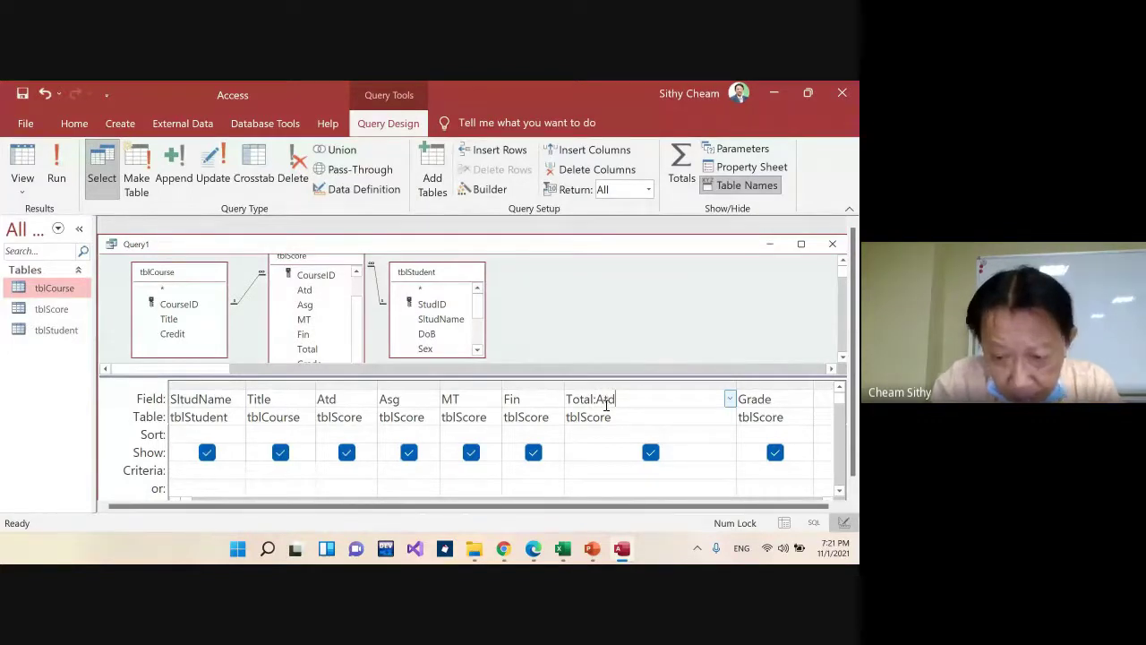
type("+Asg")
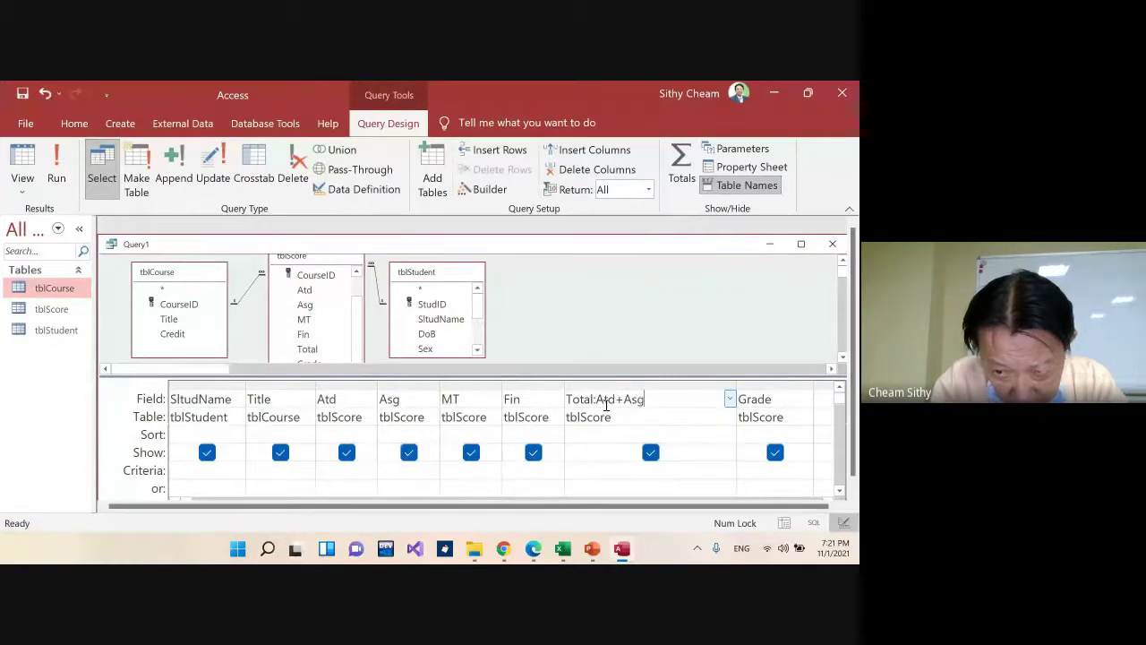
type("+")
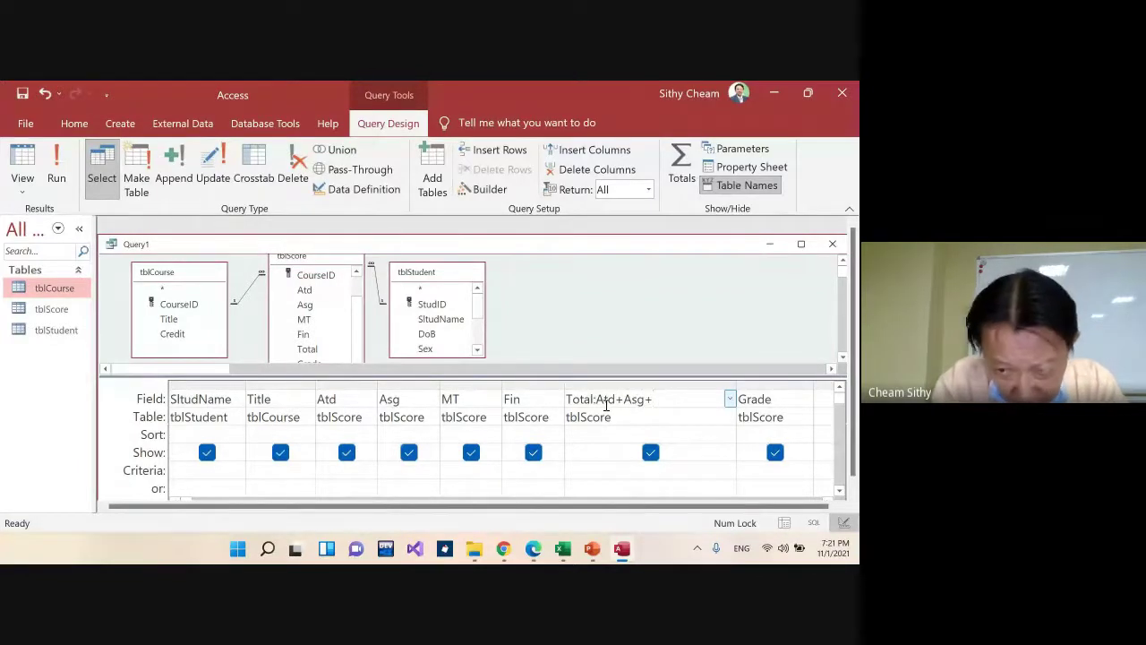
type("MT")
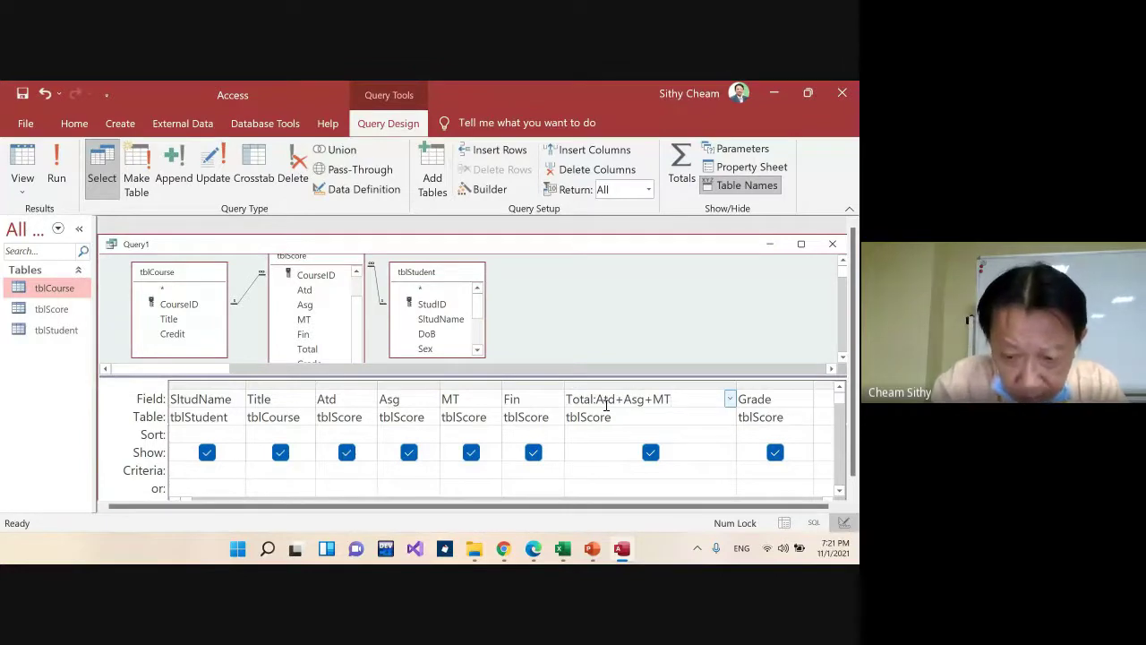
type("+Fin")
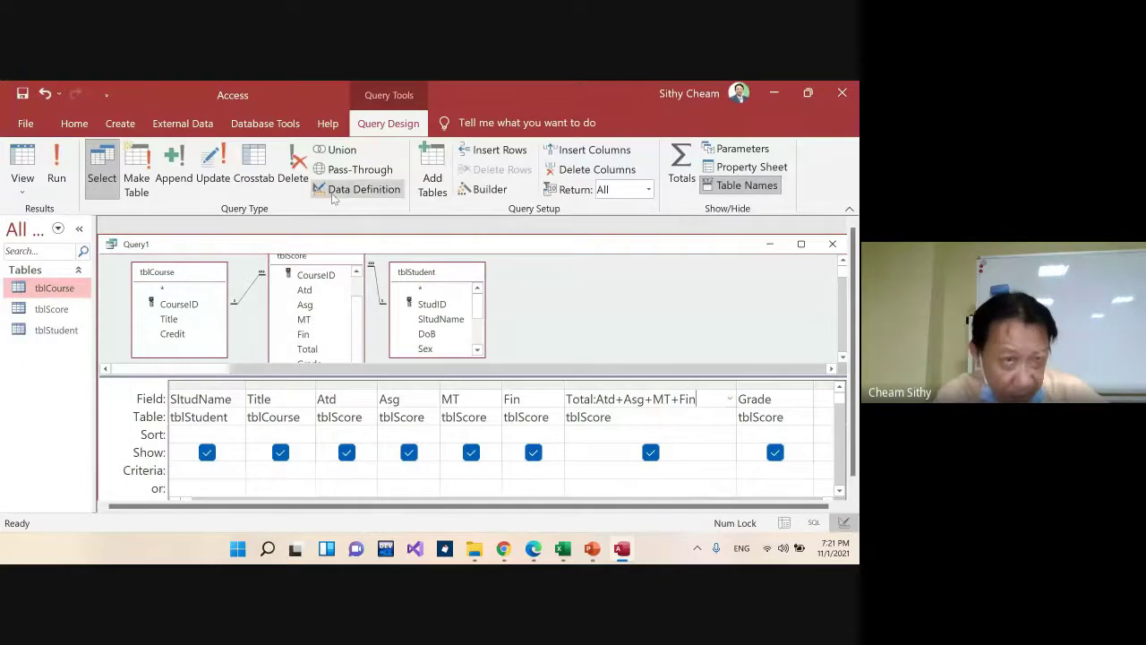
Run the query to check the calculated Total column, and return it to Design View
left_click(57, 157)
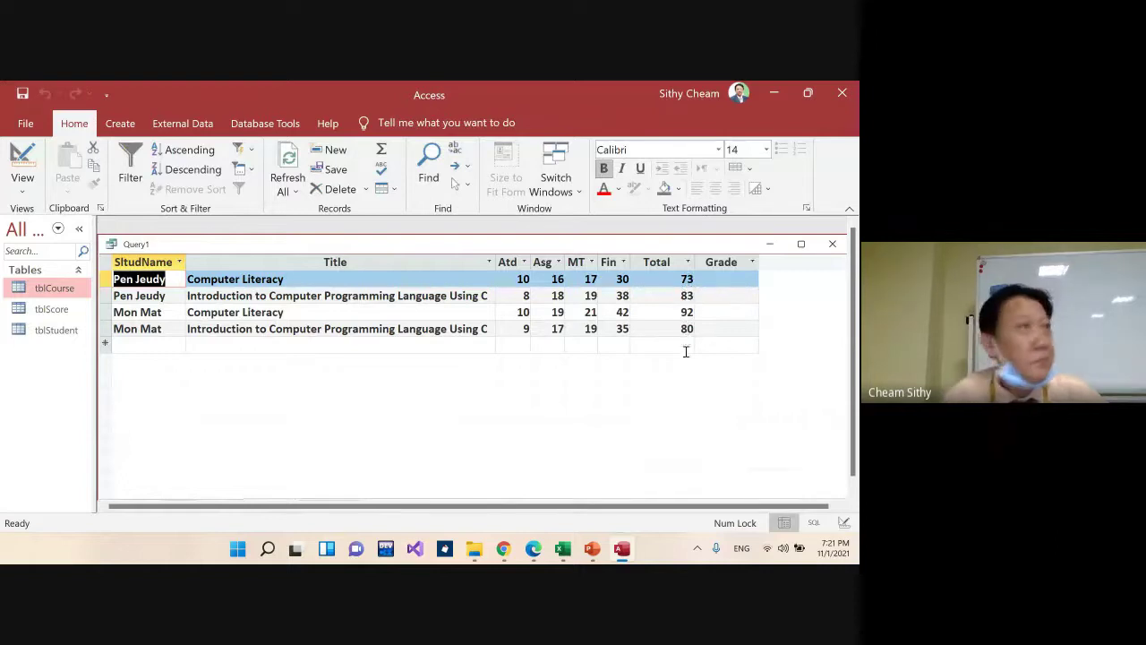
right_click(288, 247)
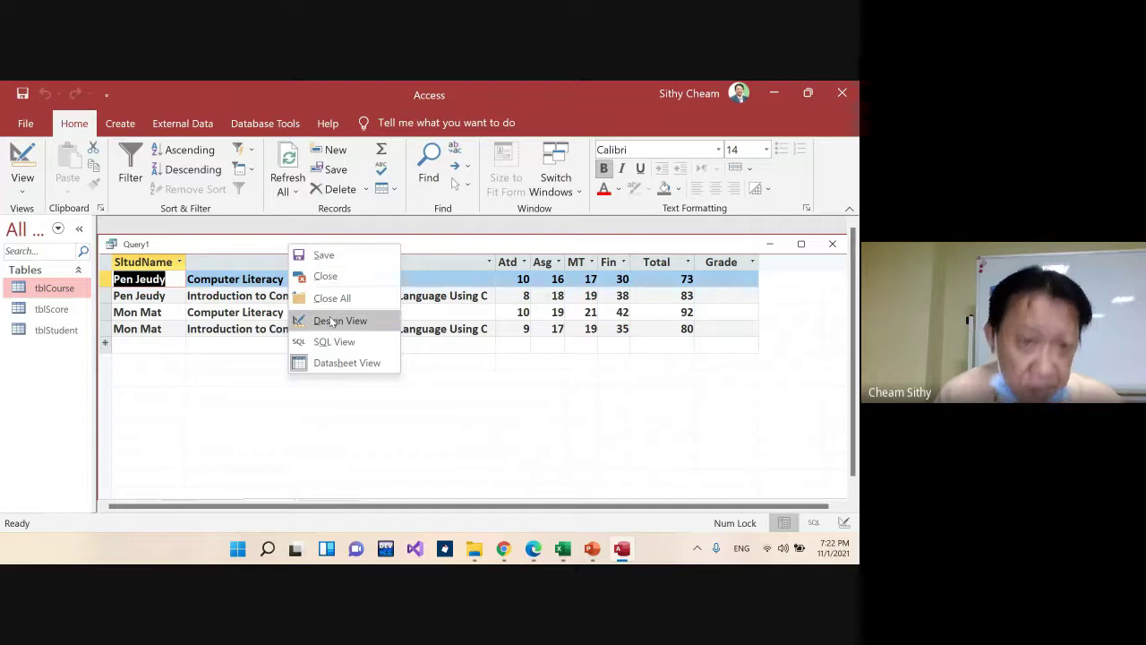
left_click(333, 319)
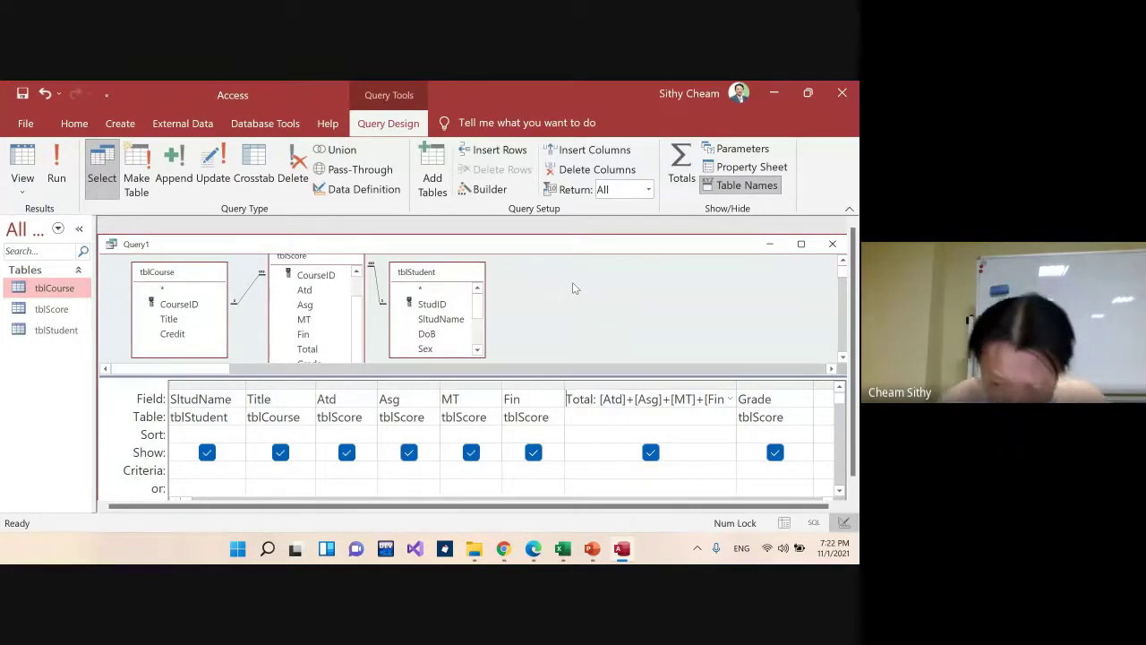
left_click(781, 398)
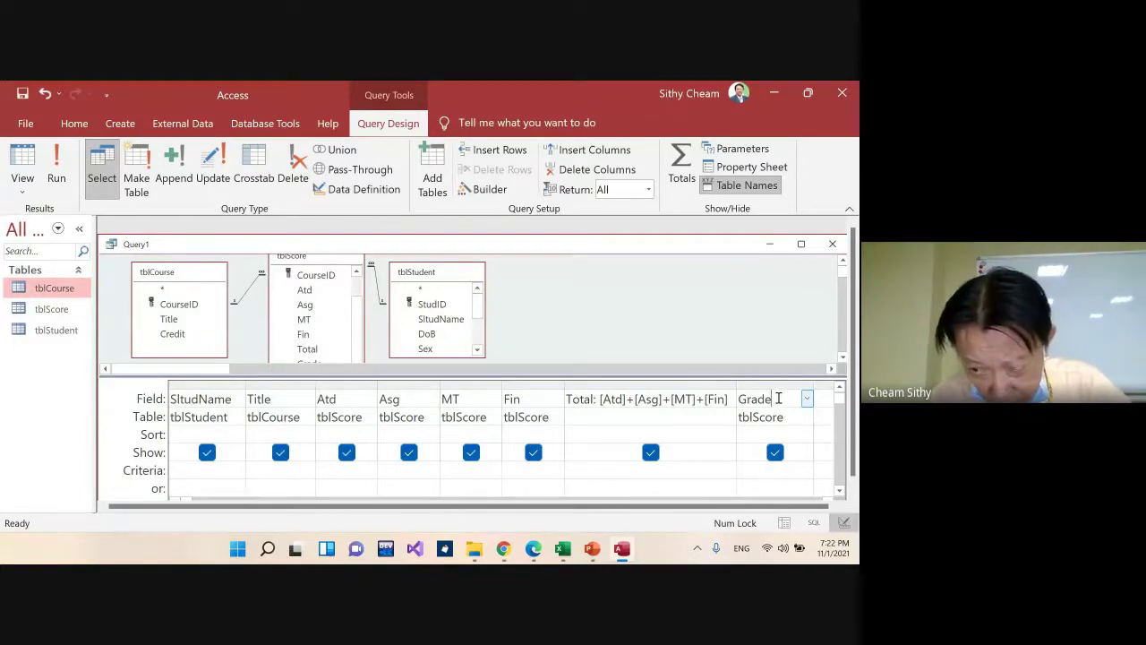
right_click(778, 398)
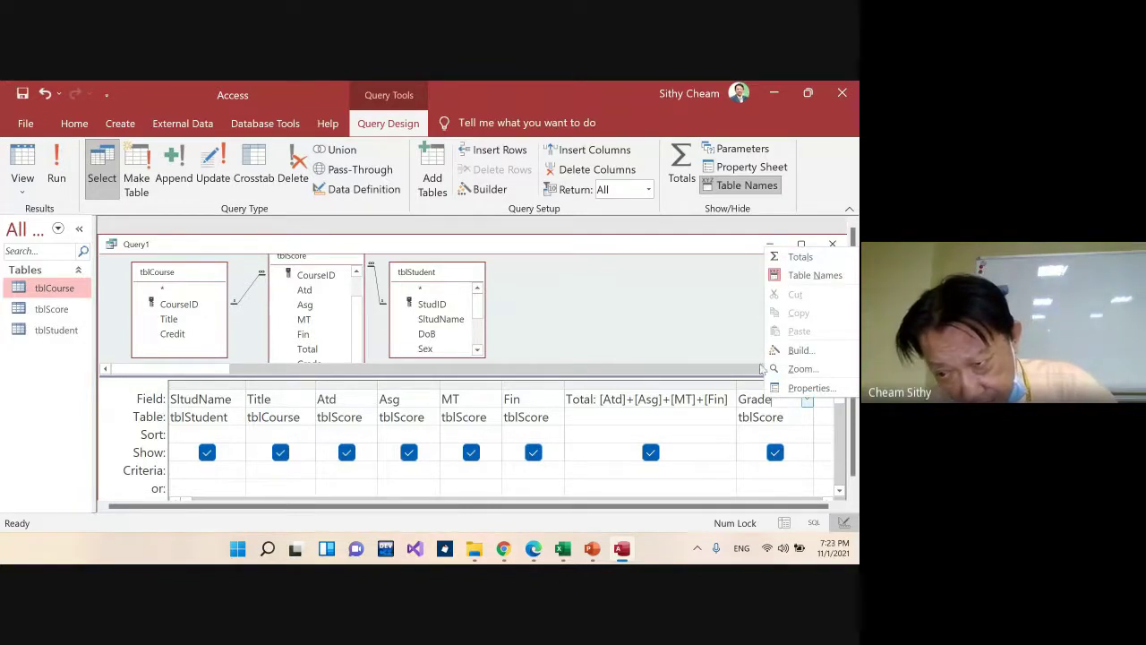
left_click(809, 373)
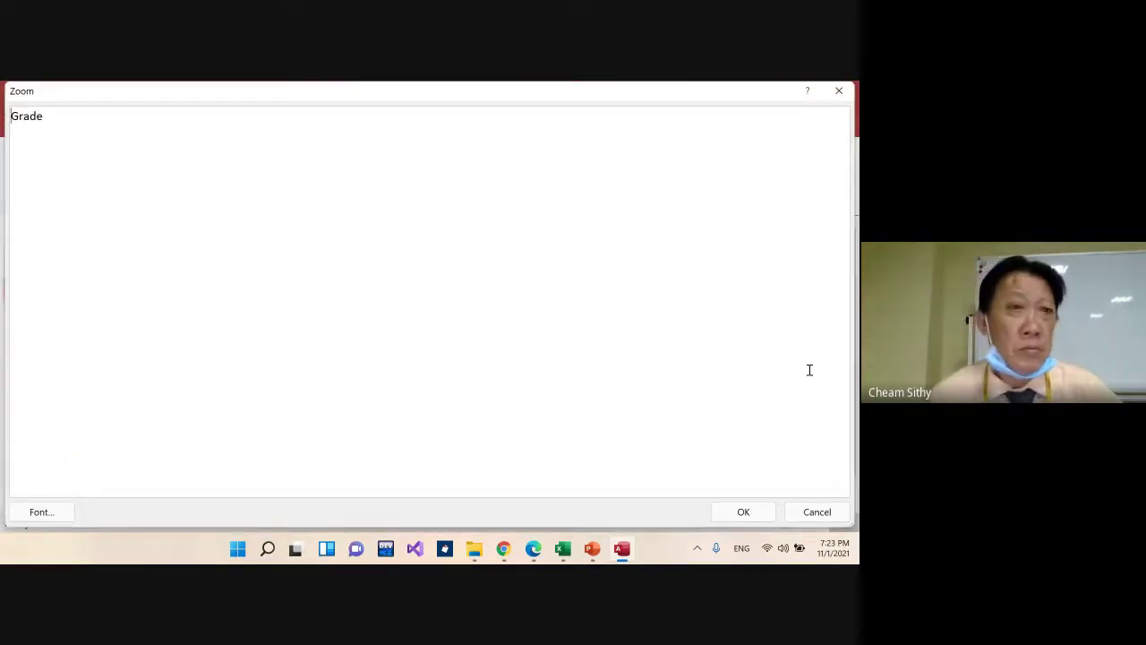
left_click(810, 92)
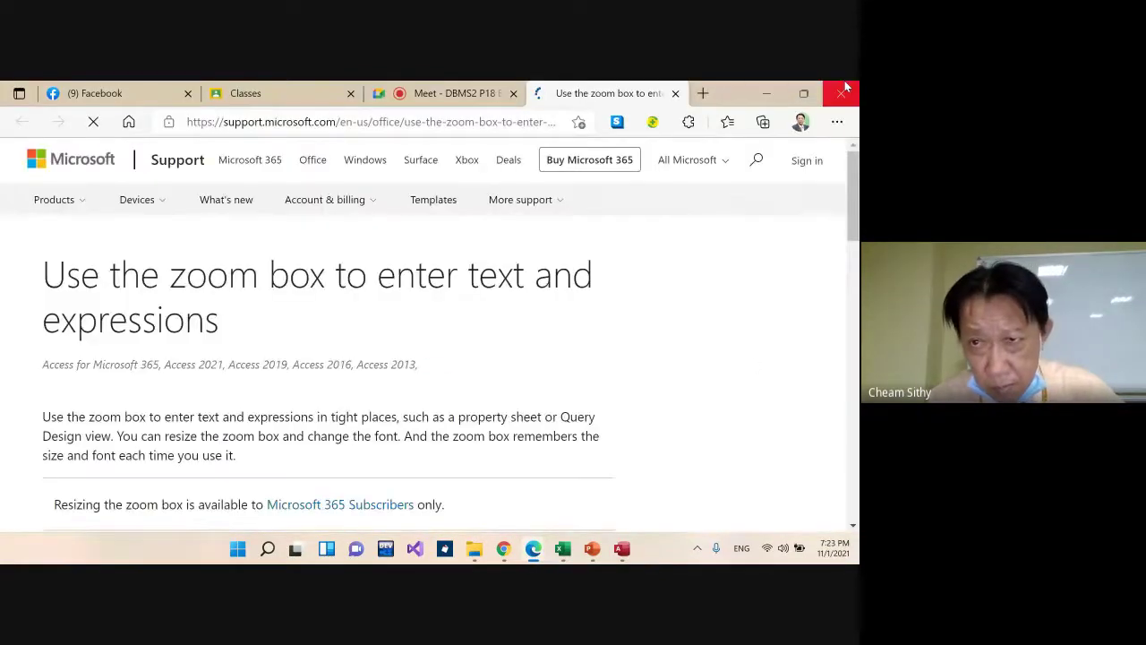
left_click(675, 93)
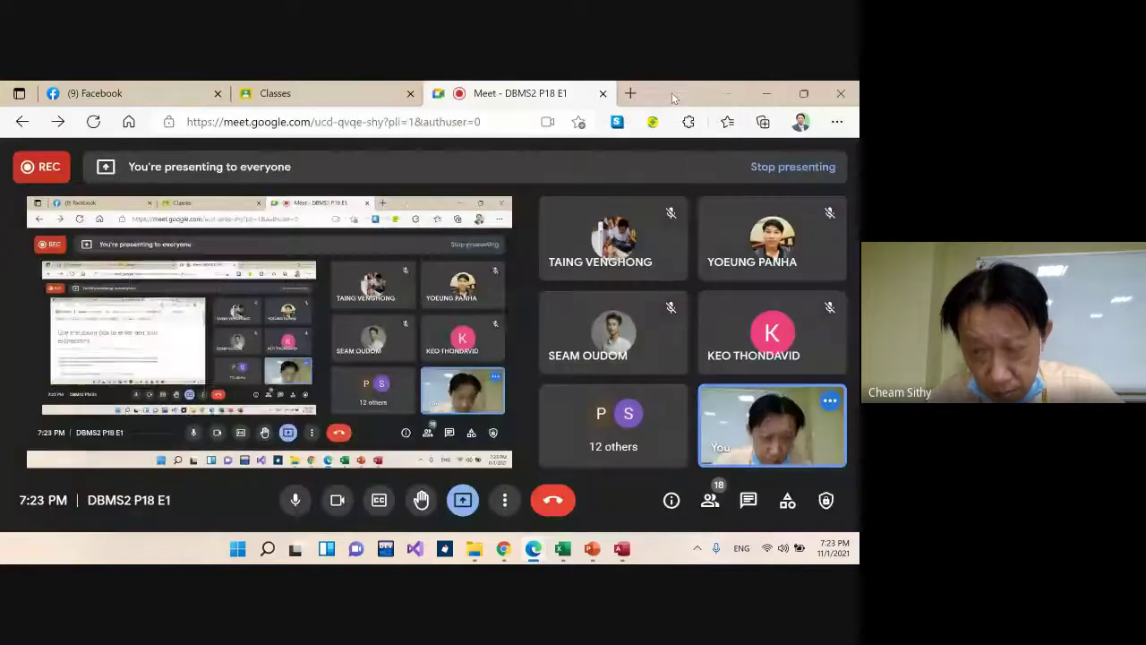
left_click(622, 550)
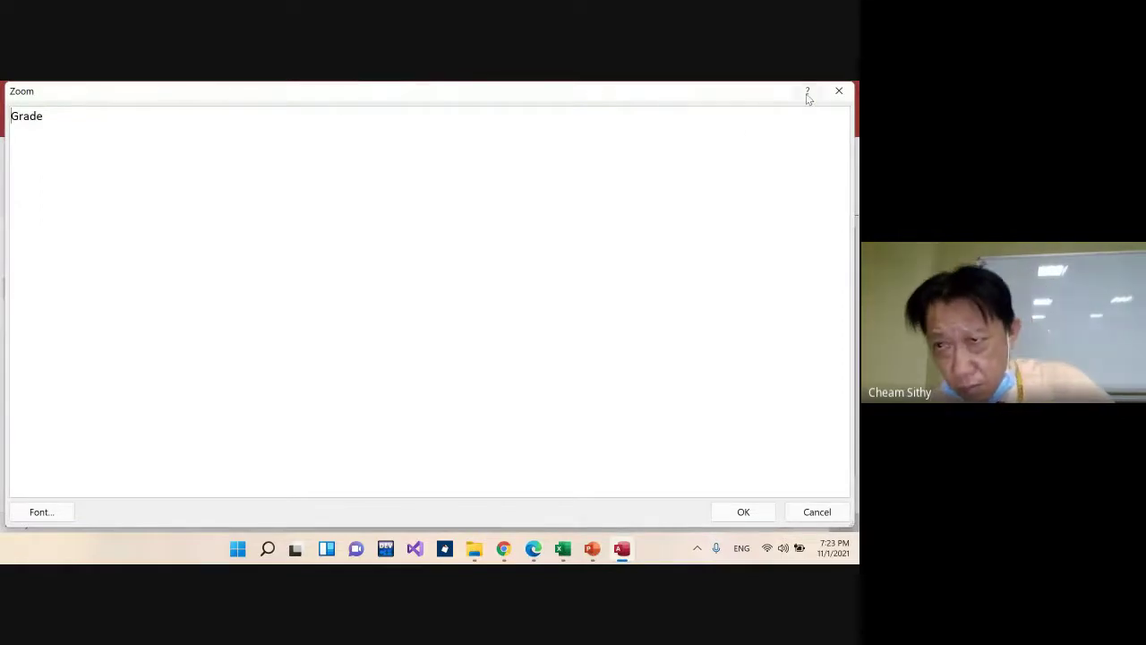
left_click(838, 94)
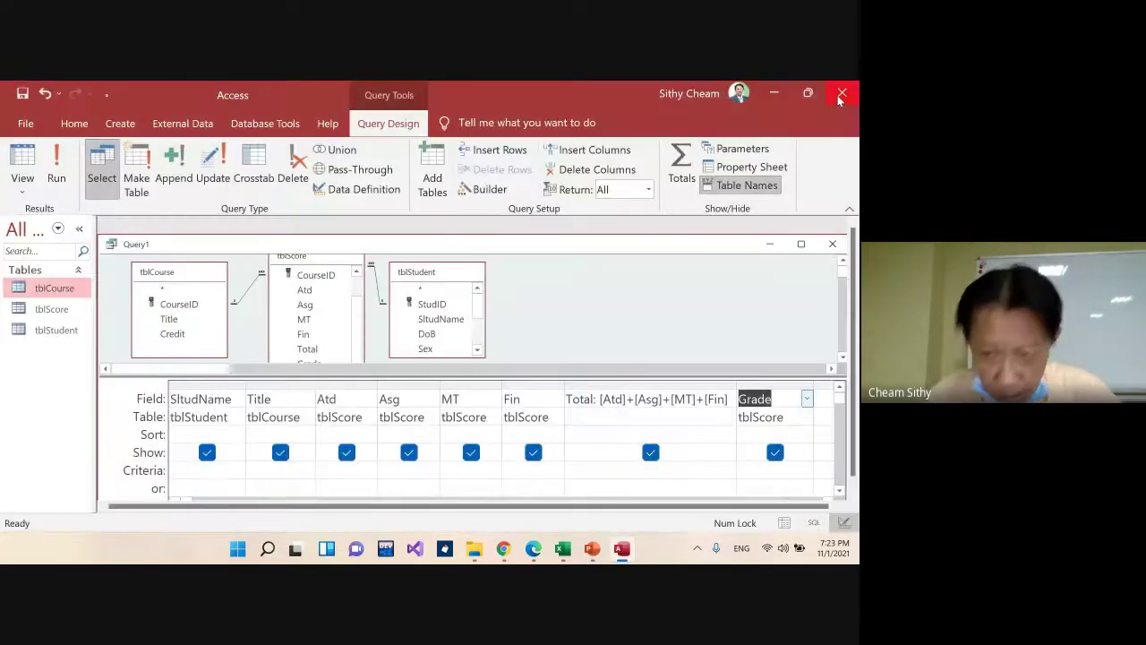
Open the Grade field in the Zoom box, shrink the box in both directions and move it to the middle of the screen
left_click(780, 401)
right_click(781, 400)
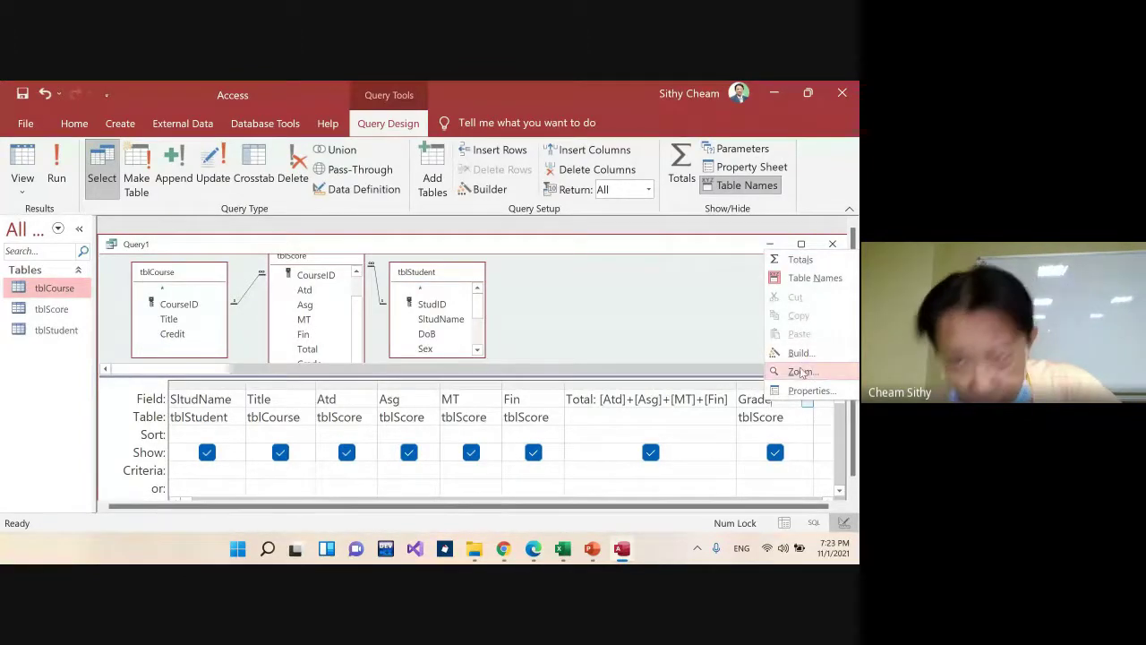
left_click(802, 372)
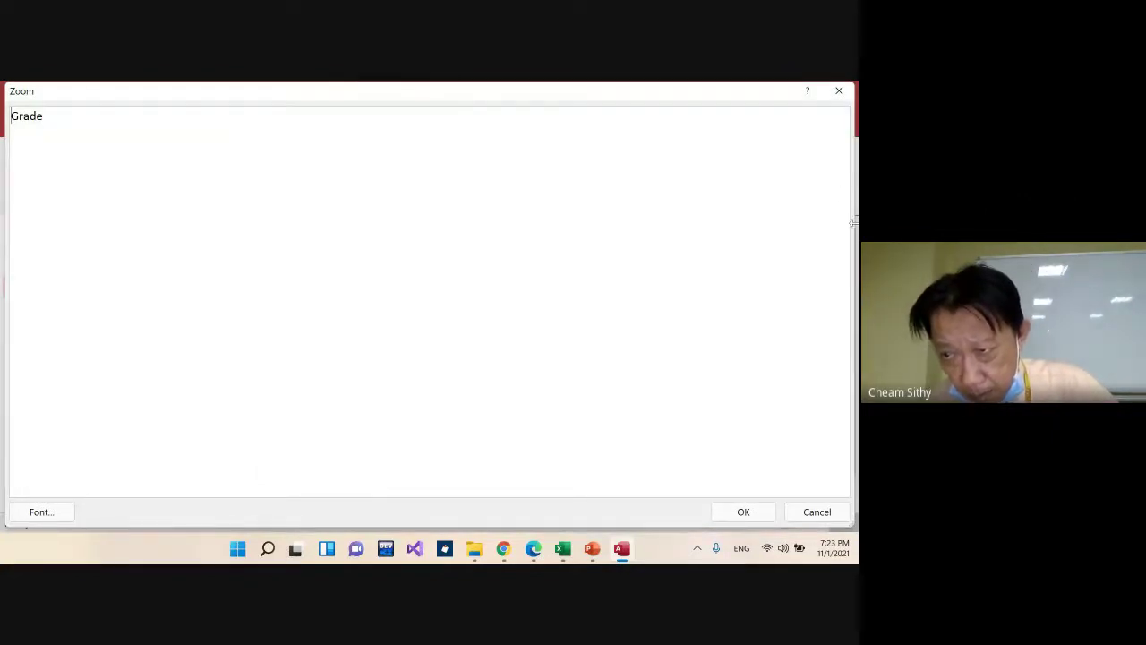
left_click_drag(853, 231, 558, 286)
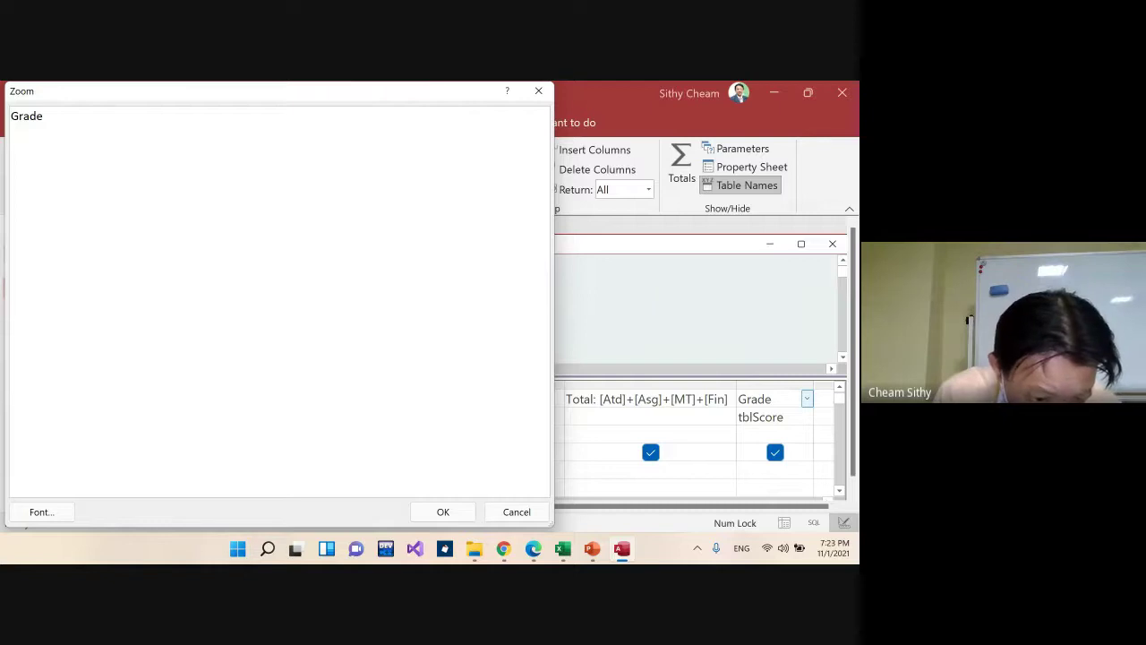
mouse_move(267, 548)
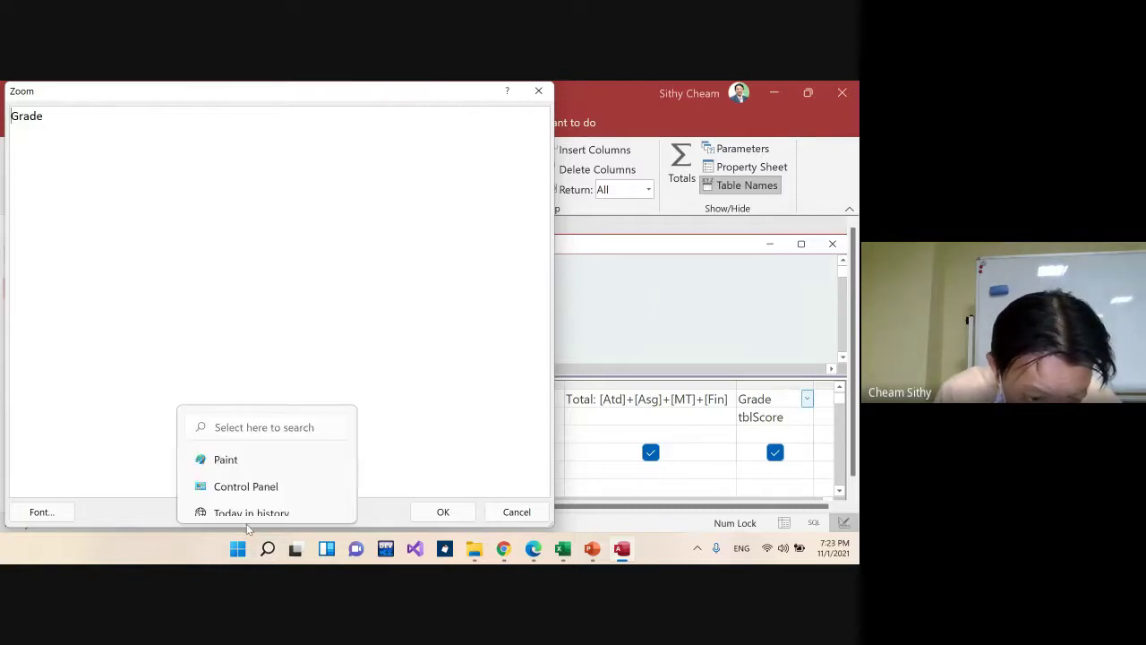
left_click_drag(386, 528, 386, 310)
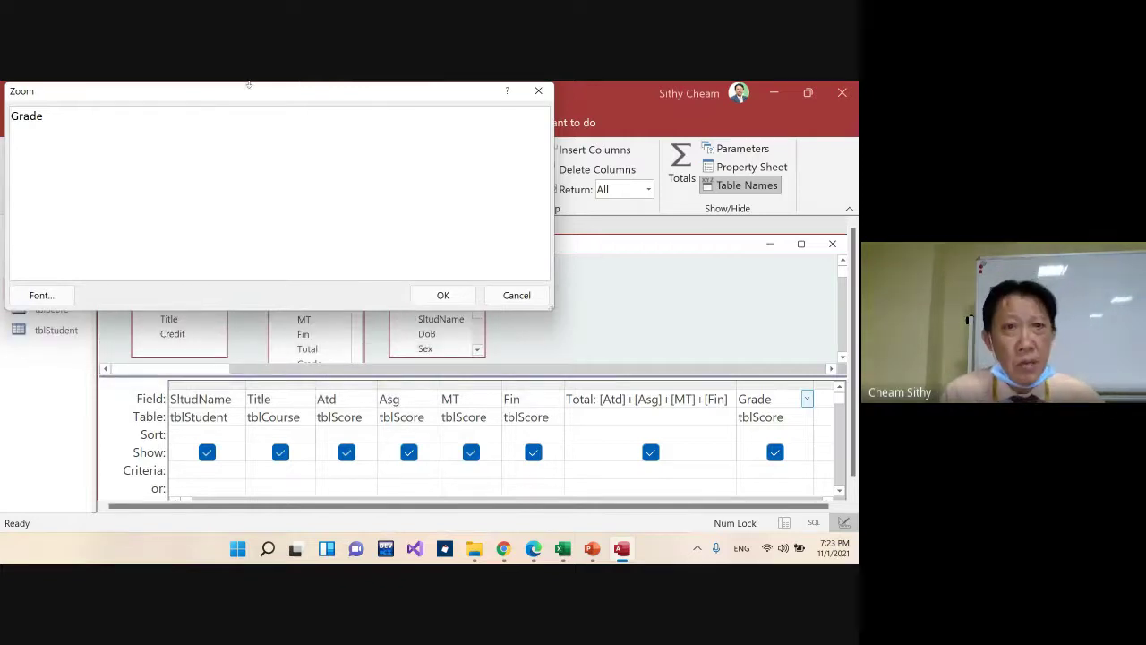
left_click_drag(276, 97, 441, 221)
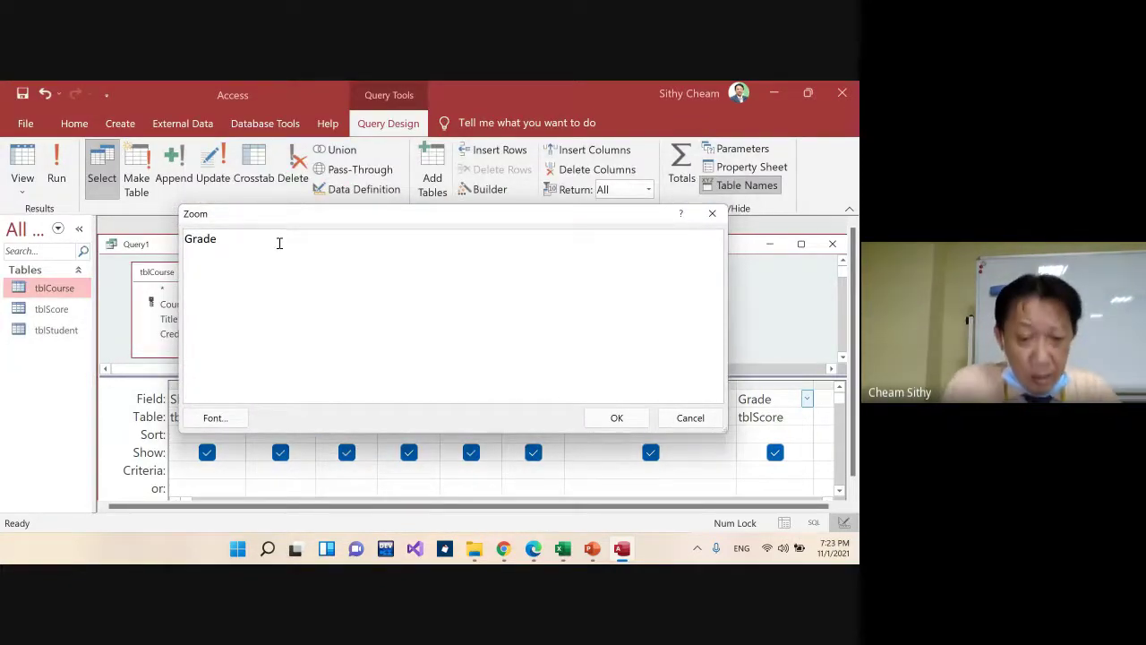
Start the calculated Grade expression with the first condition, Grade:iif(Total>=90, "A"
type(":")
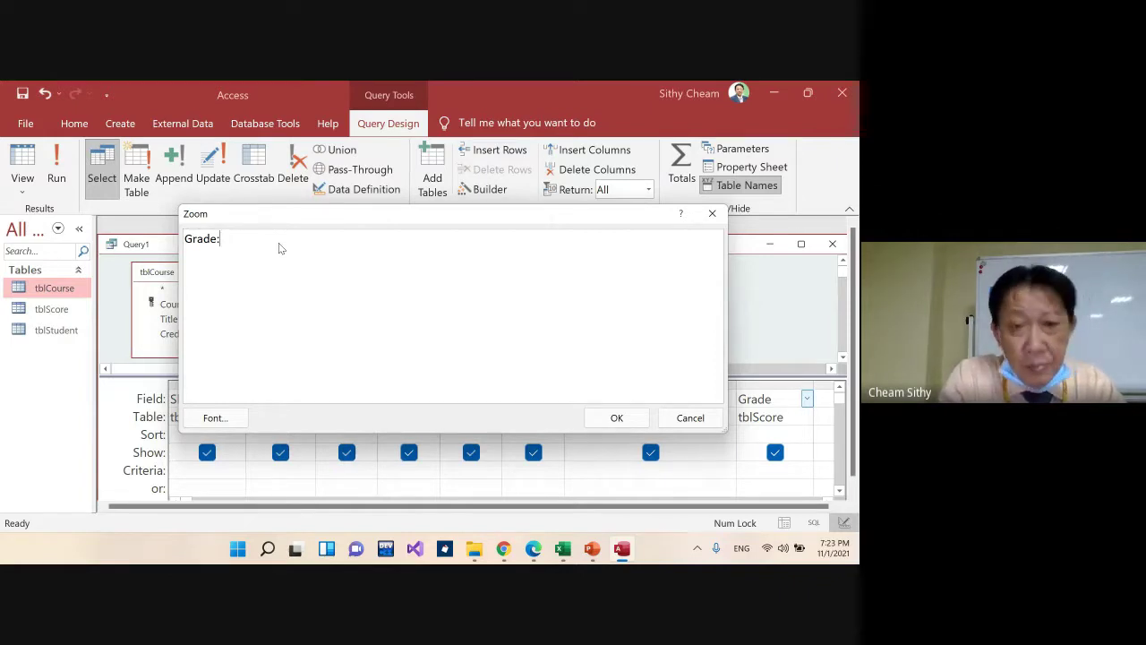
type("iif")
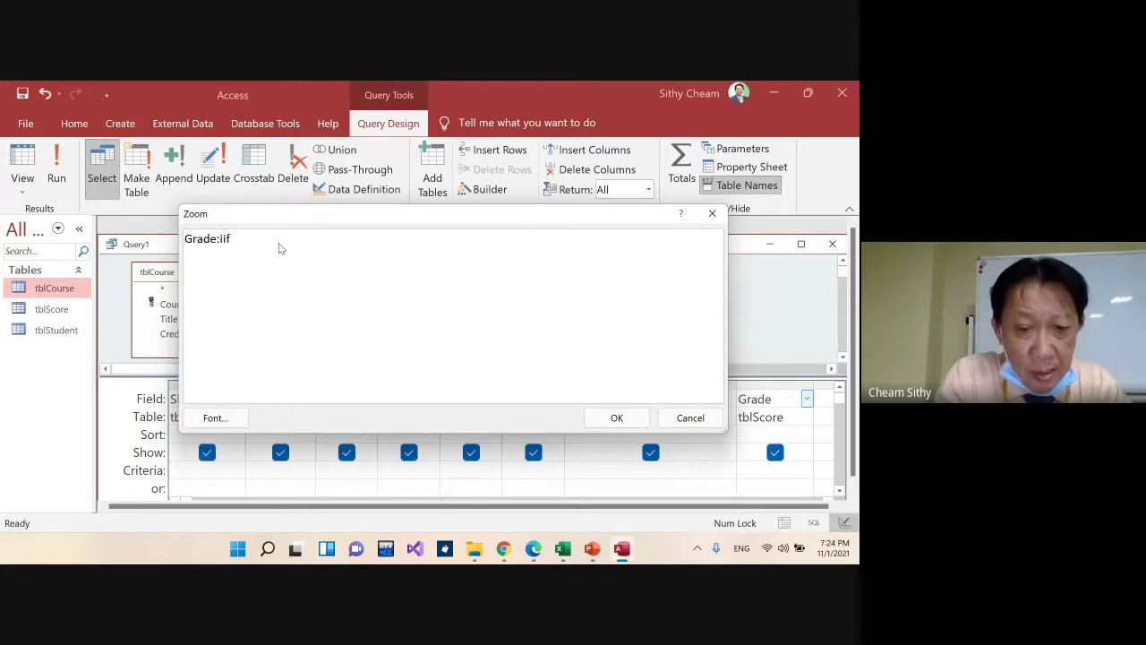
type("(*")
key("BackSpace")
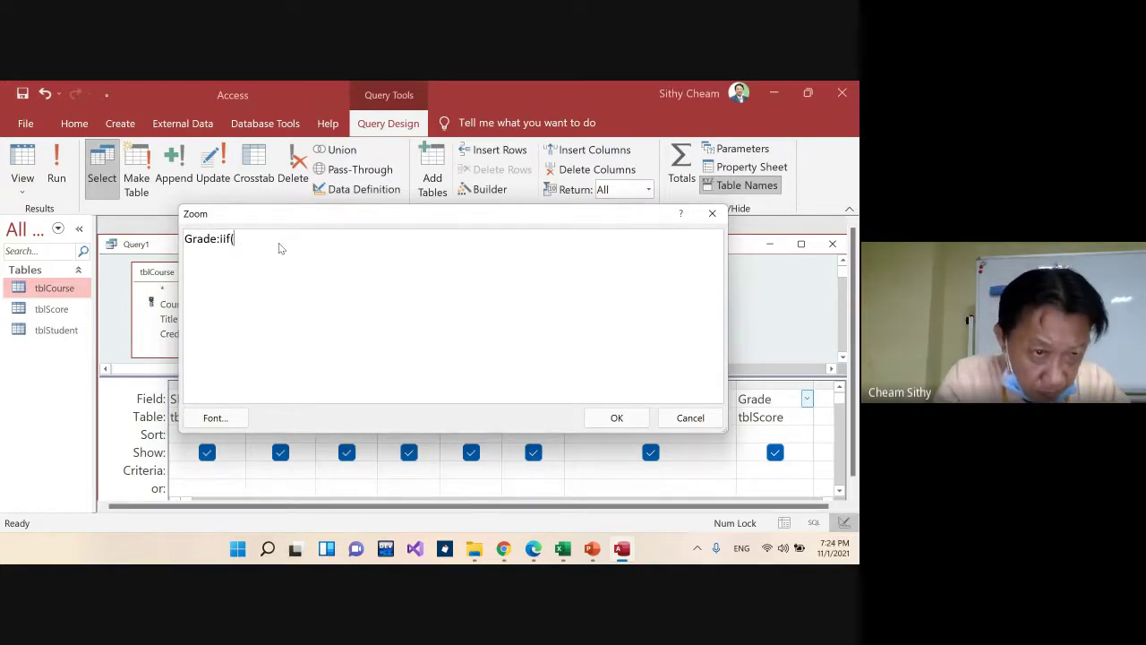
type("Total>=")
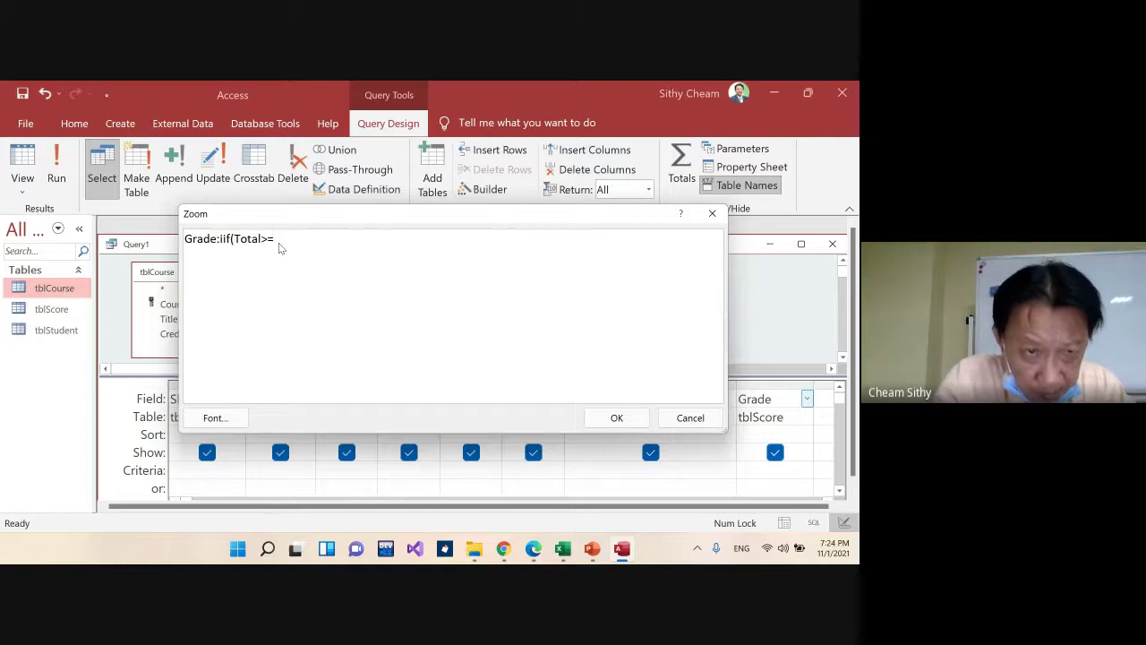
type("90,")
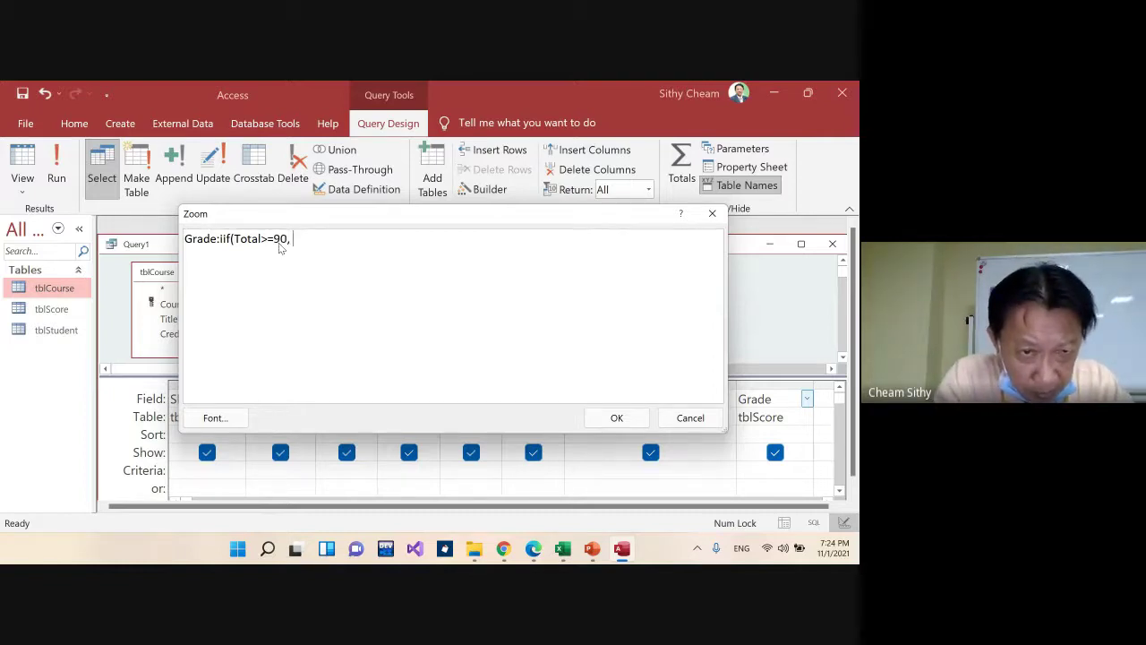
type(" \"A")
key("BackSpace")
type("A\"")
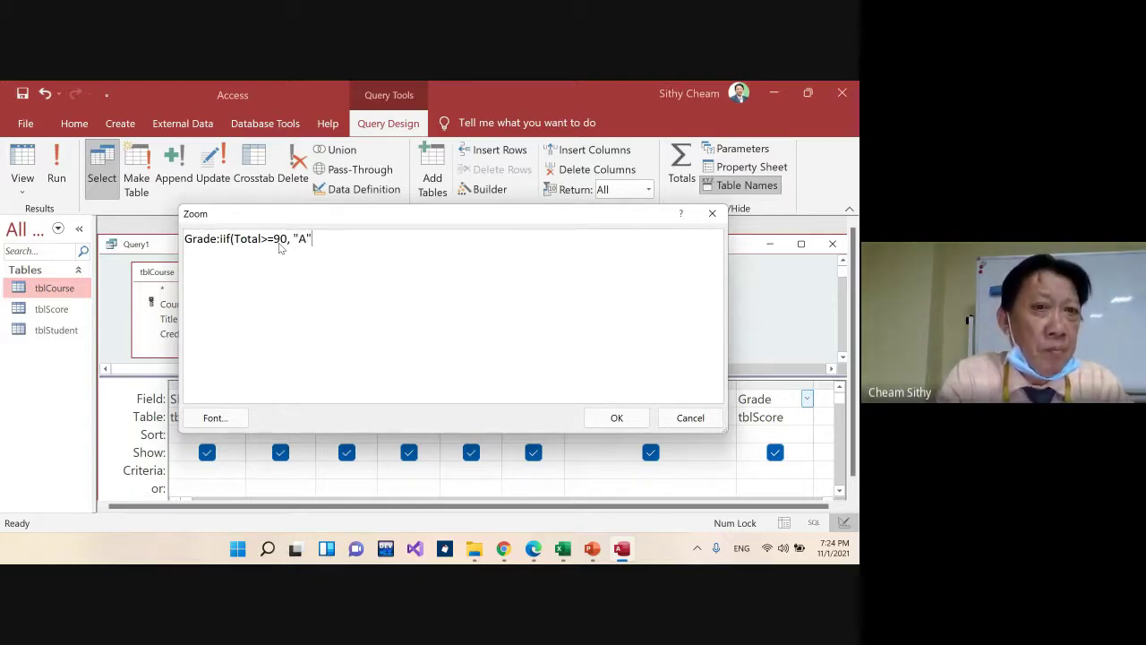
Extend the Grade expression with a nested condition that gives B for 80 or more: , iif(Total>=80, "B",
type(", iif")
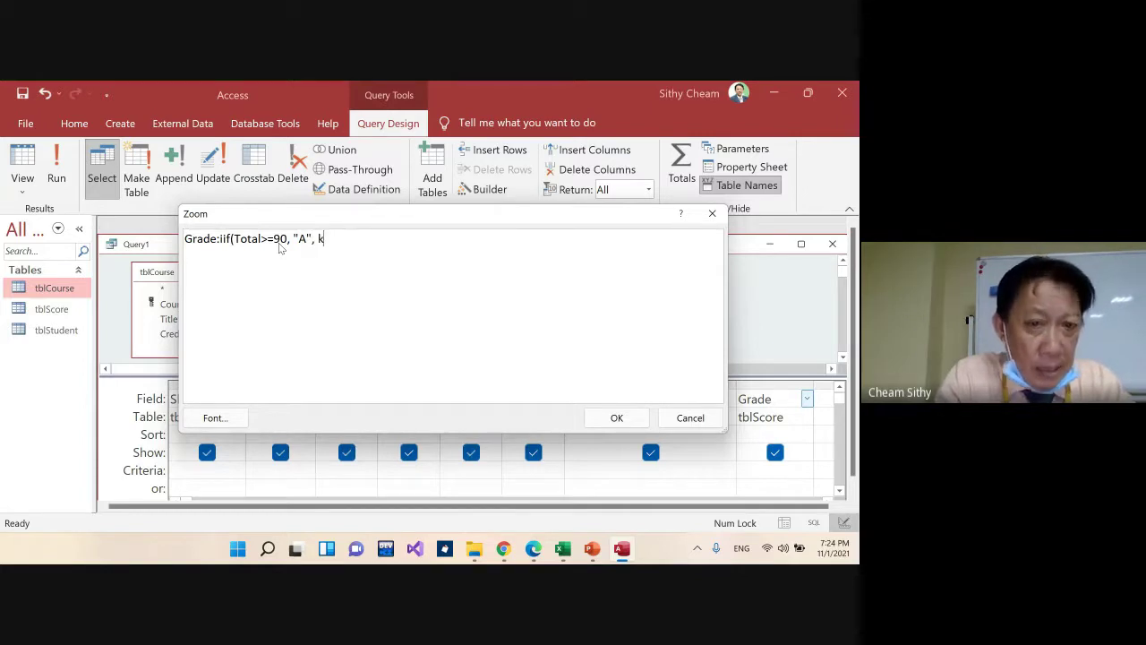
key("BackSpace")
key("BackSpace")
key("BackSpace")
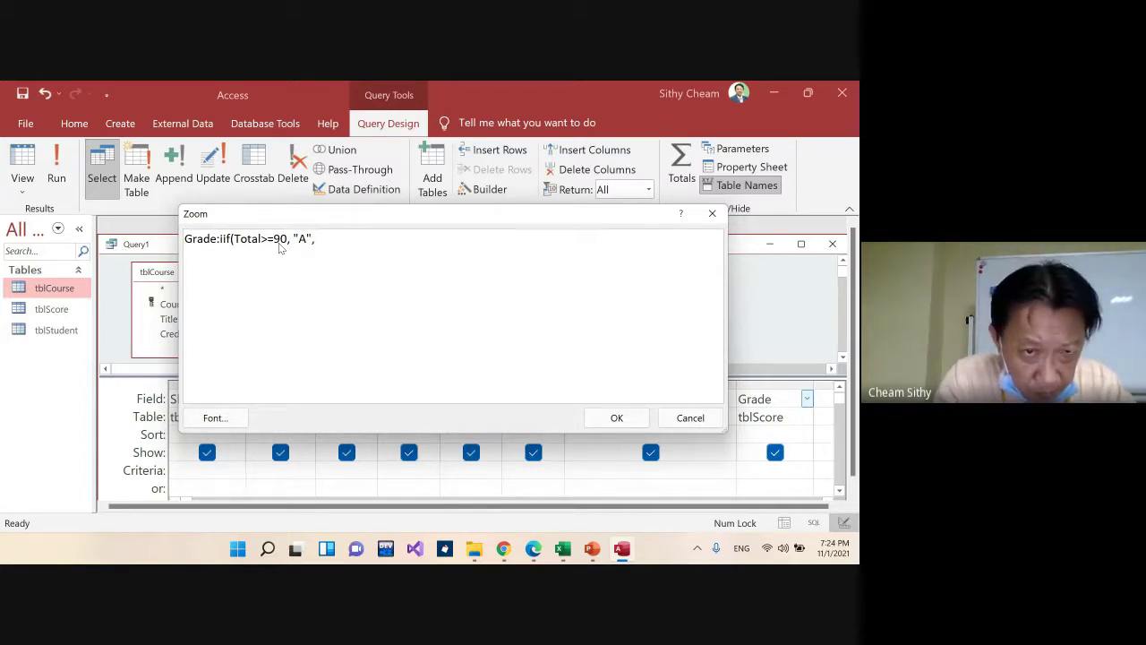
type("ki")
key("BackSpace")
key("BackSpace")
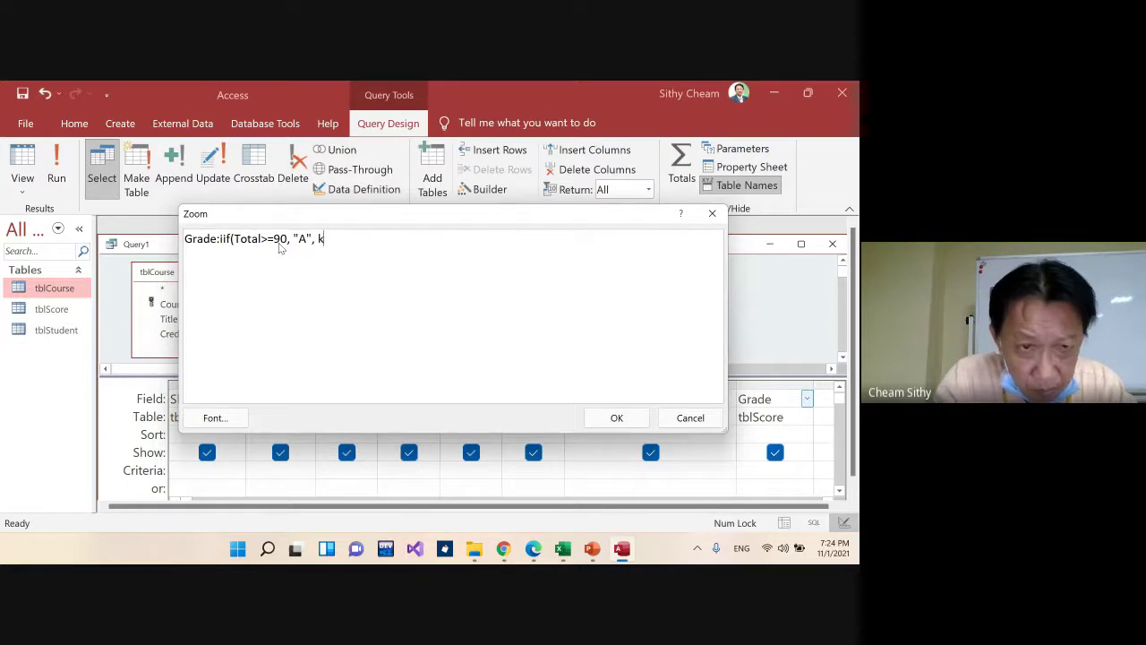
type("iif")
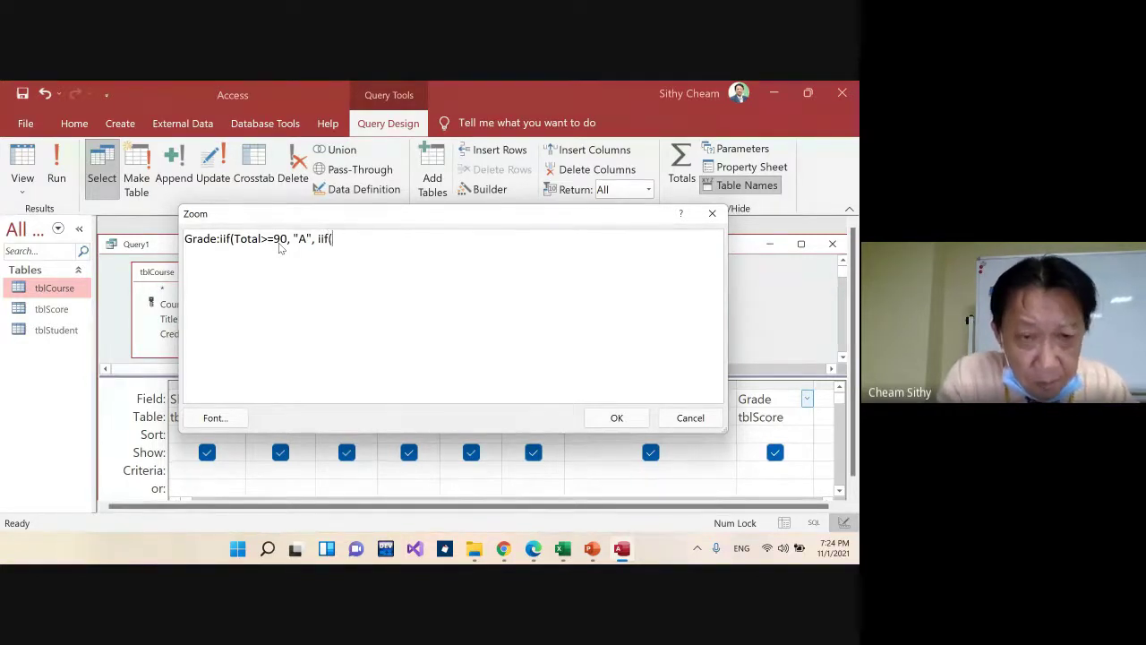
type("(T")
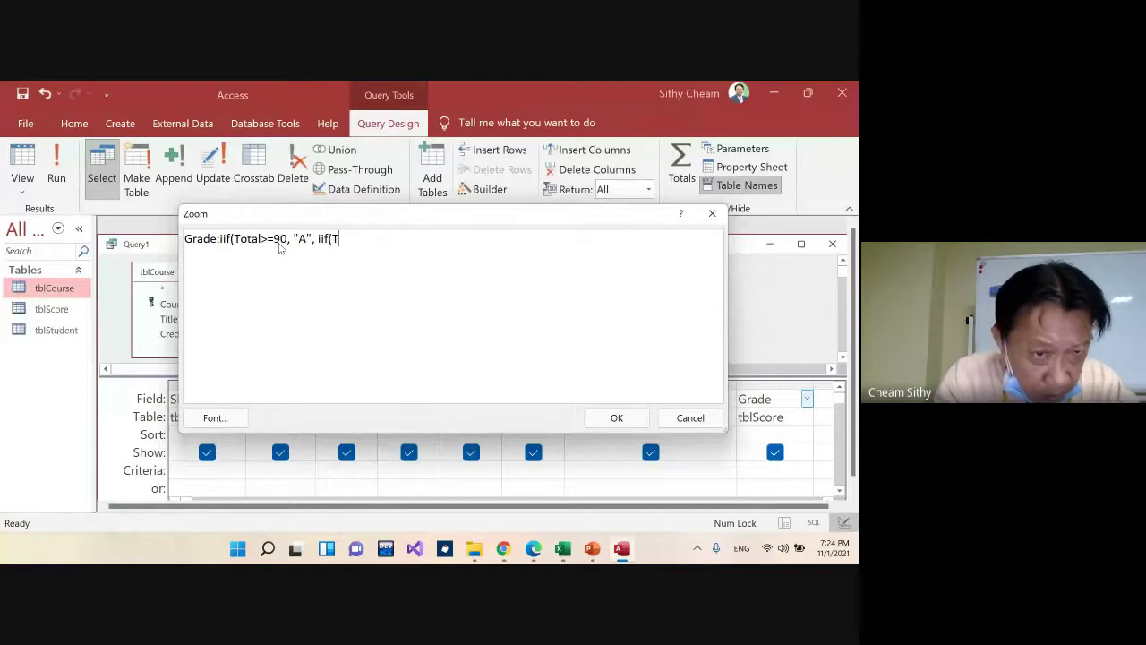
type("otal")
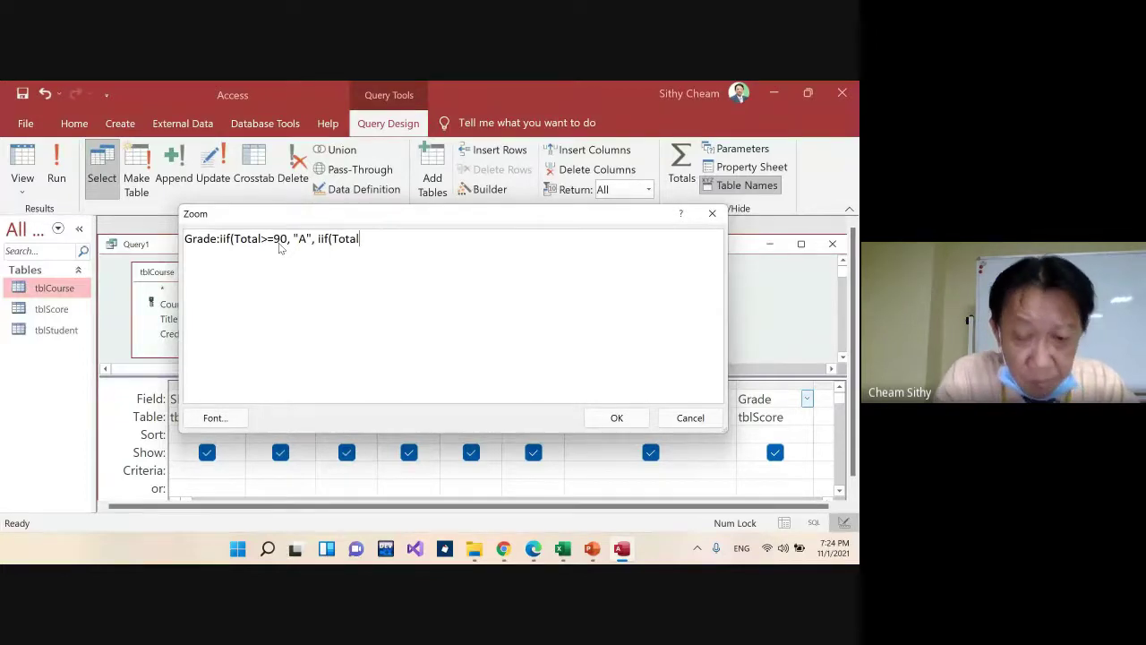
type(">")
type("=")
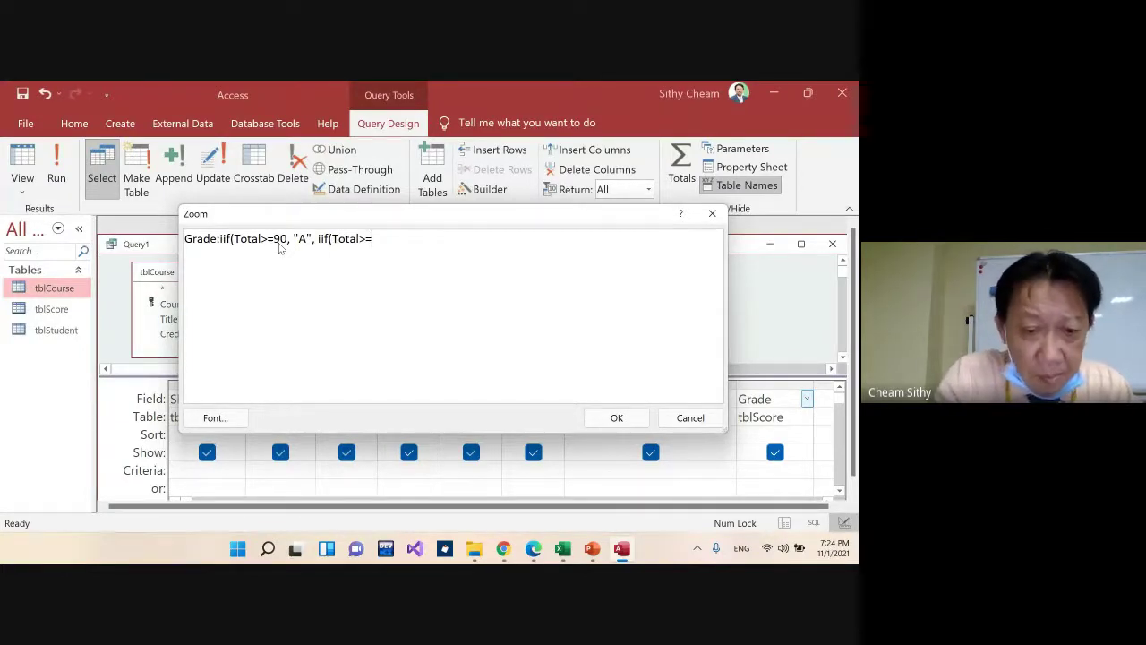
type("80")
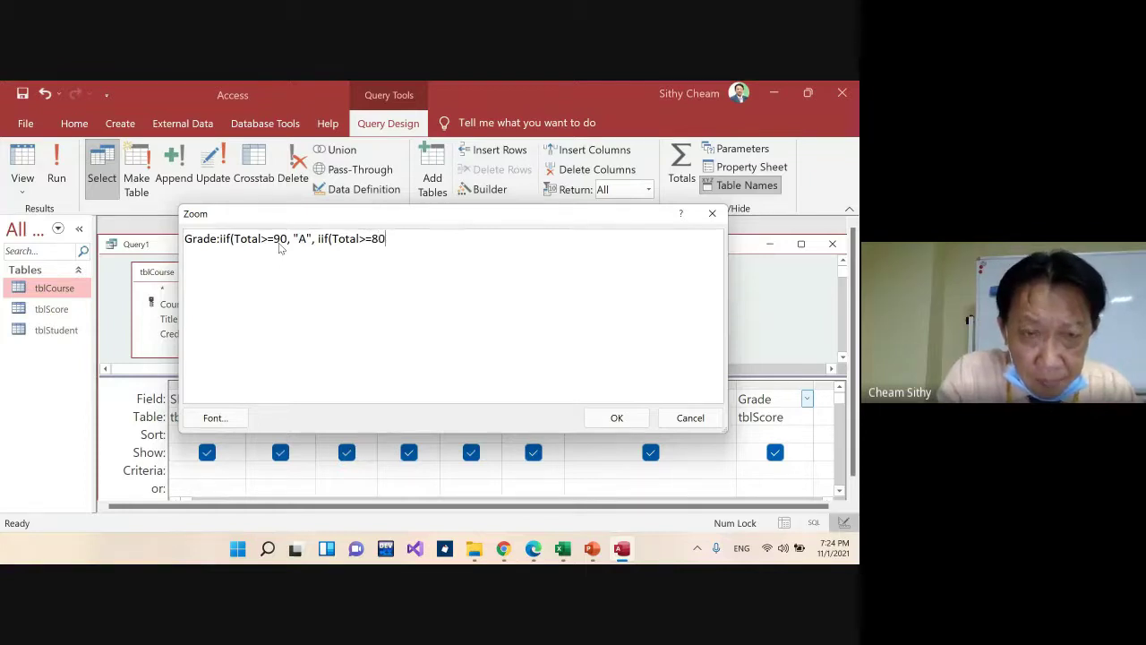
type(", \"B\",")
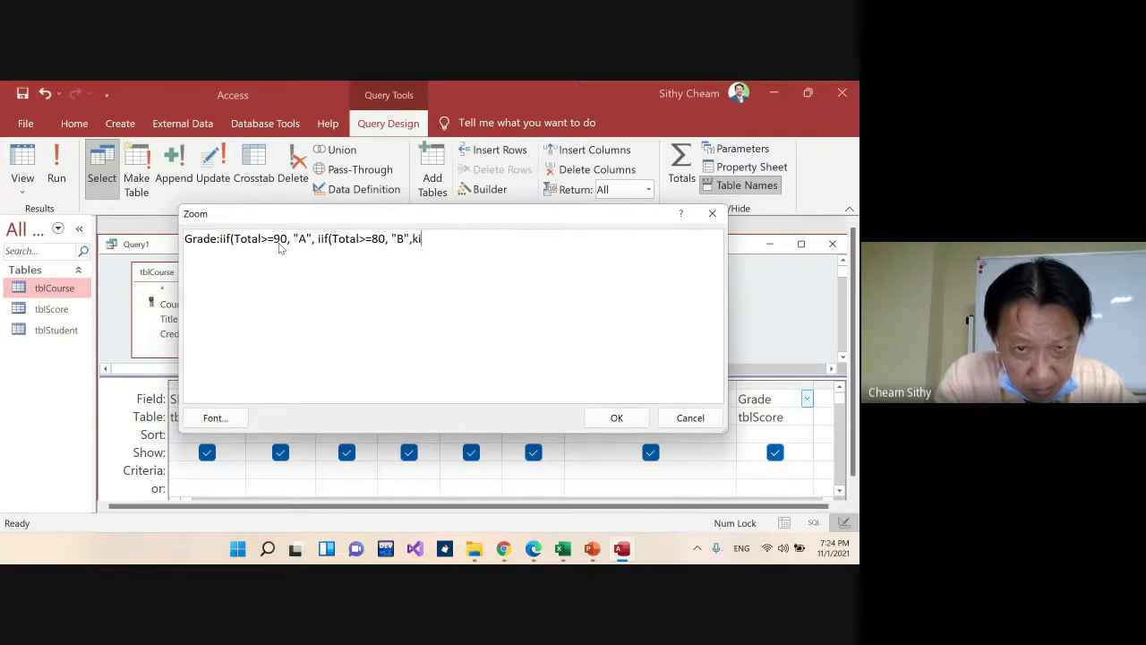
Extend the Grade expression with a nested iif(Total>=70 condition that gives C for 70 or more, followed by a comma
type("o")
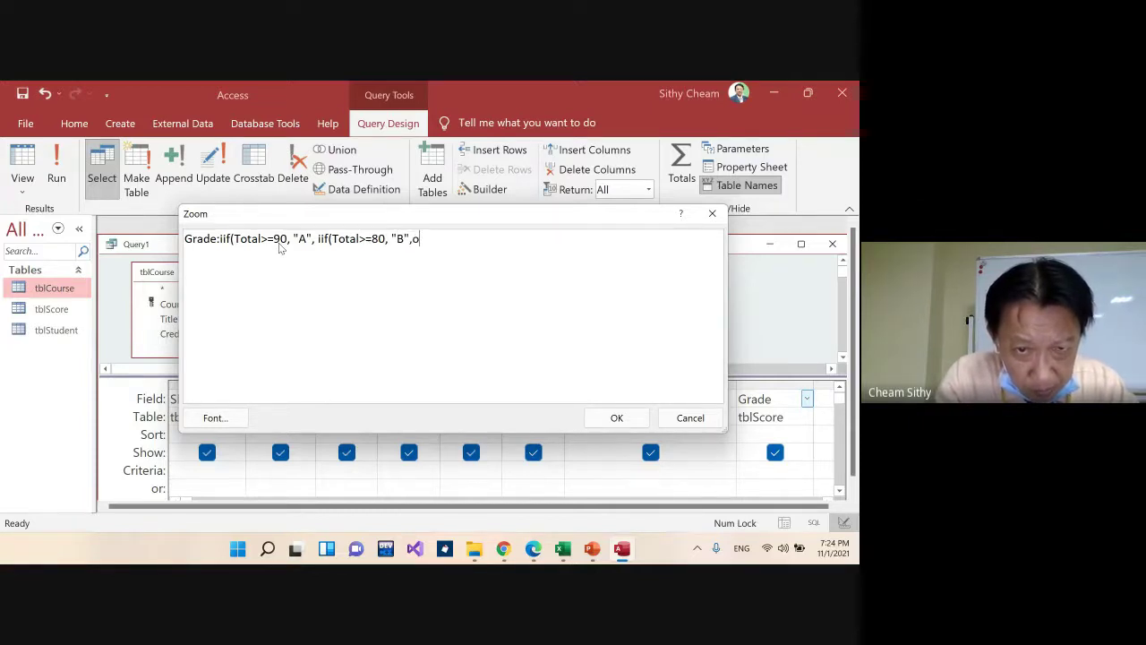
key("BackSpace")
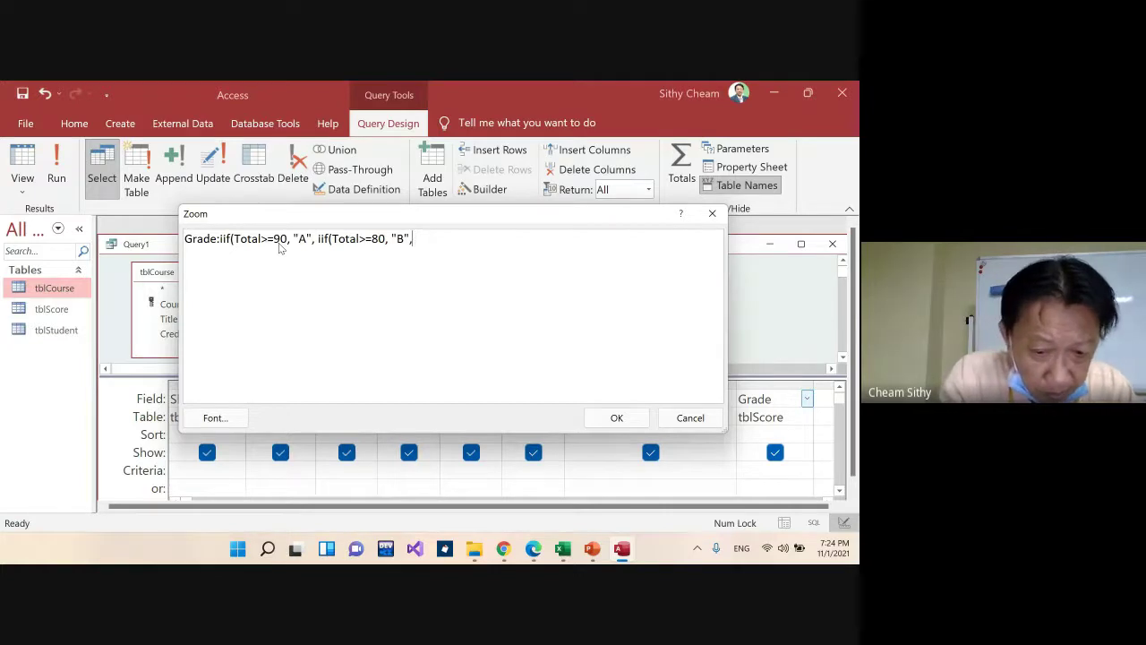
type("iif(")
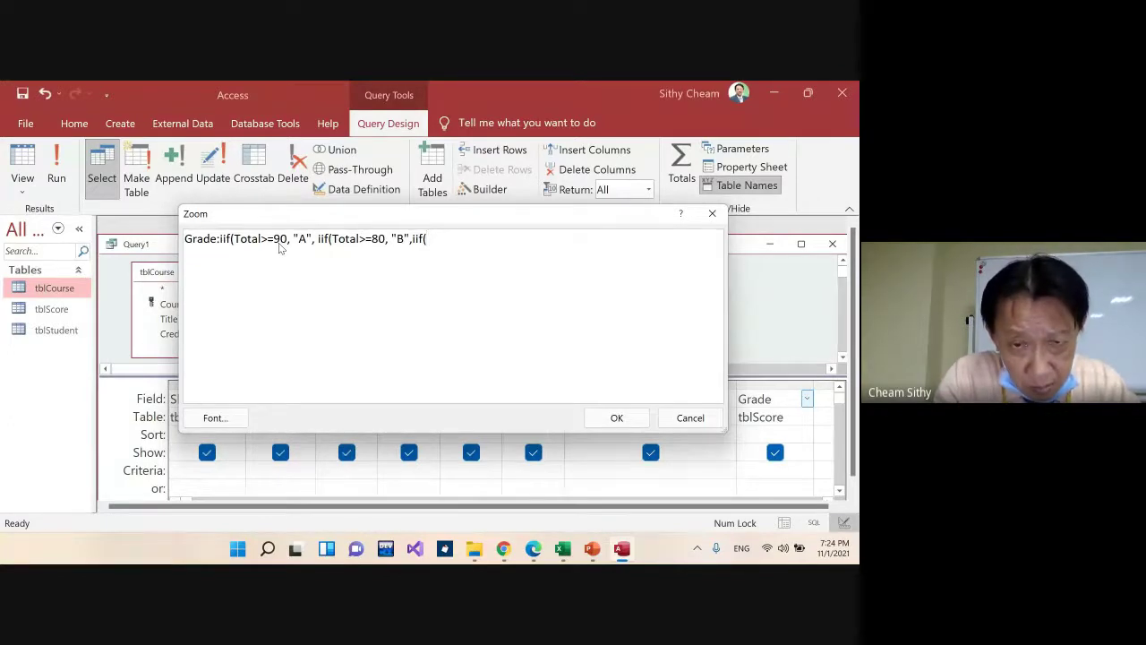
type("Total")
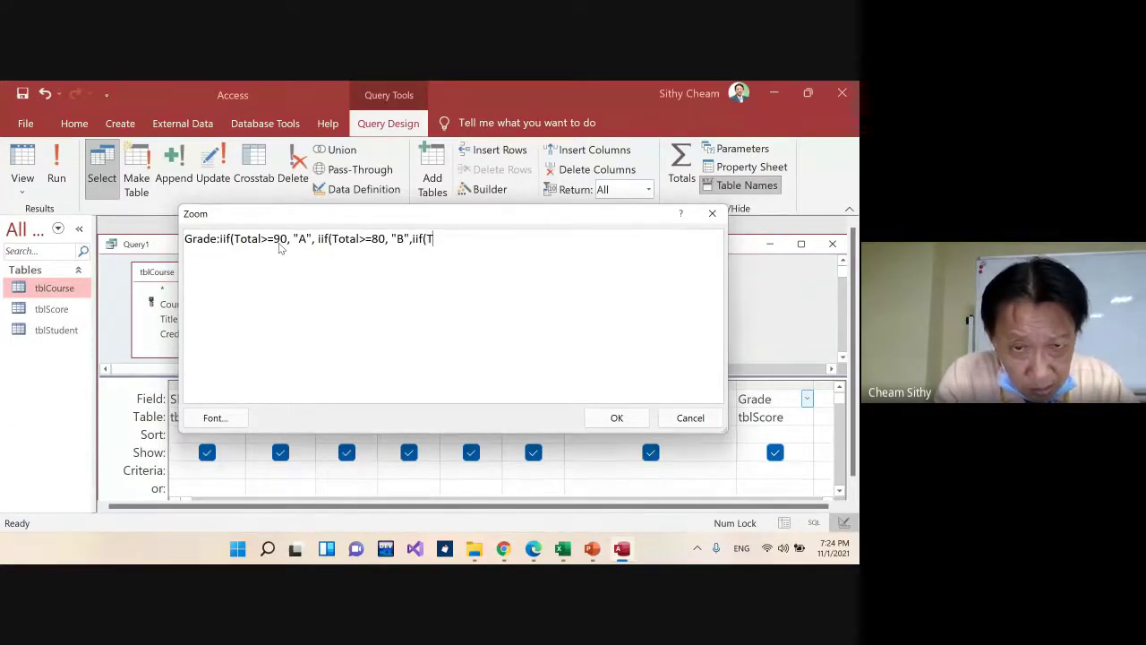
type(">")
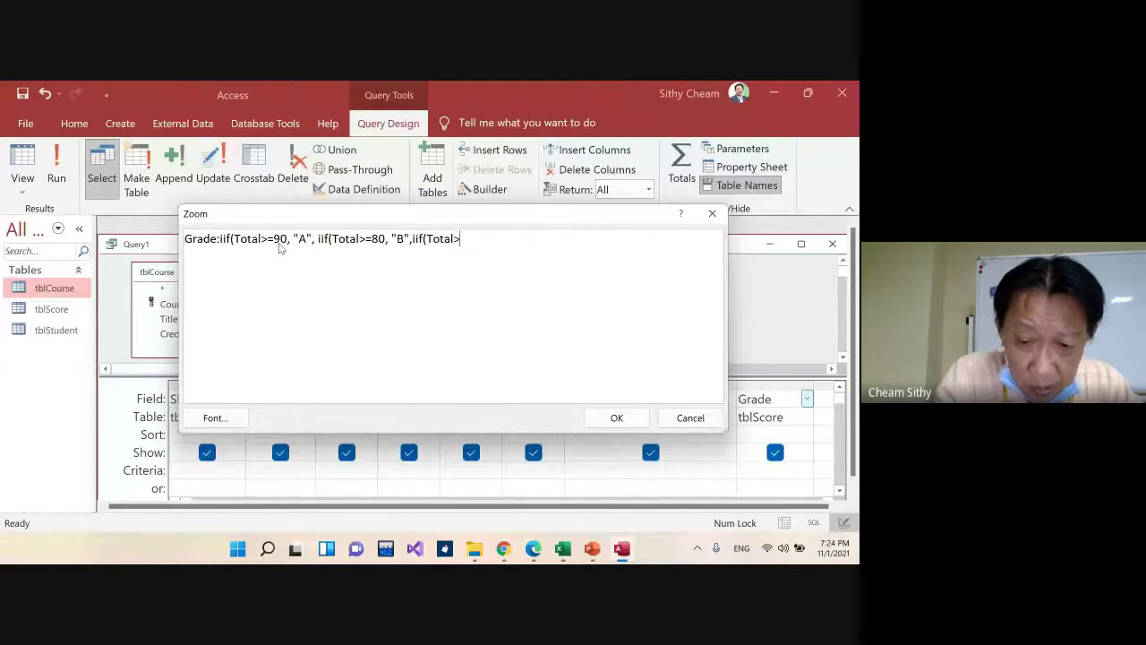
type("=")
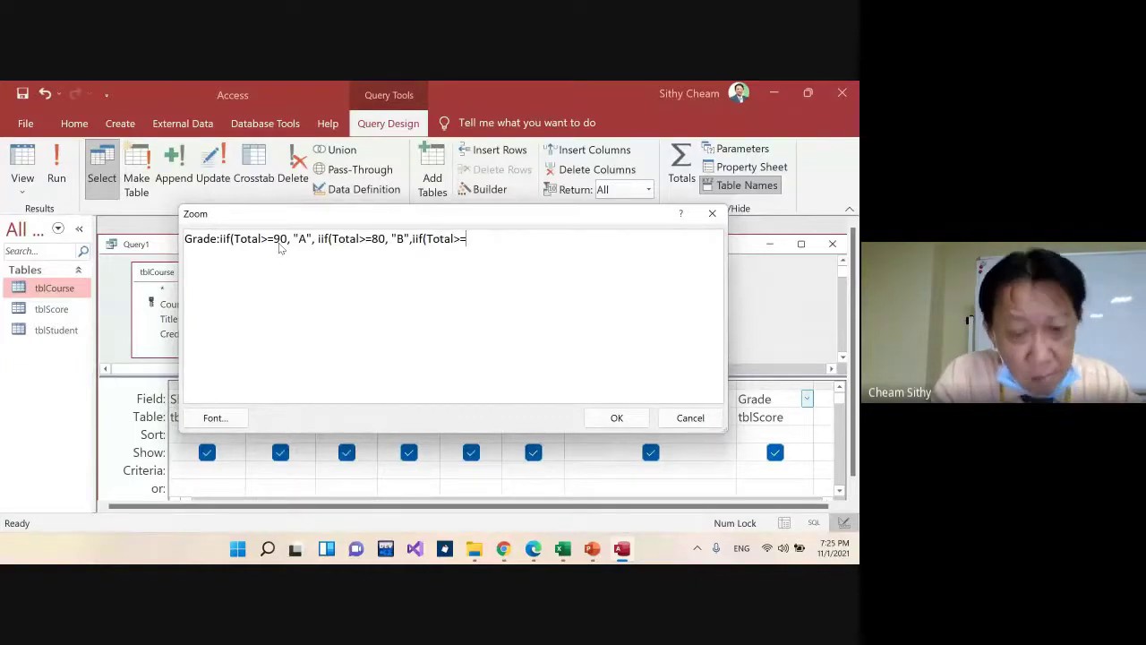
type("70")
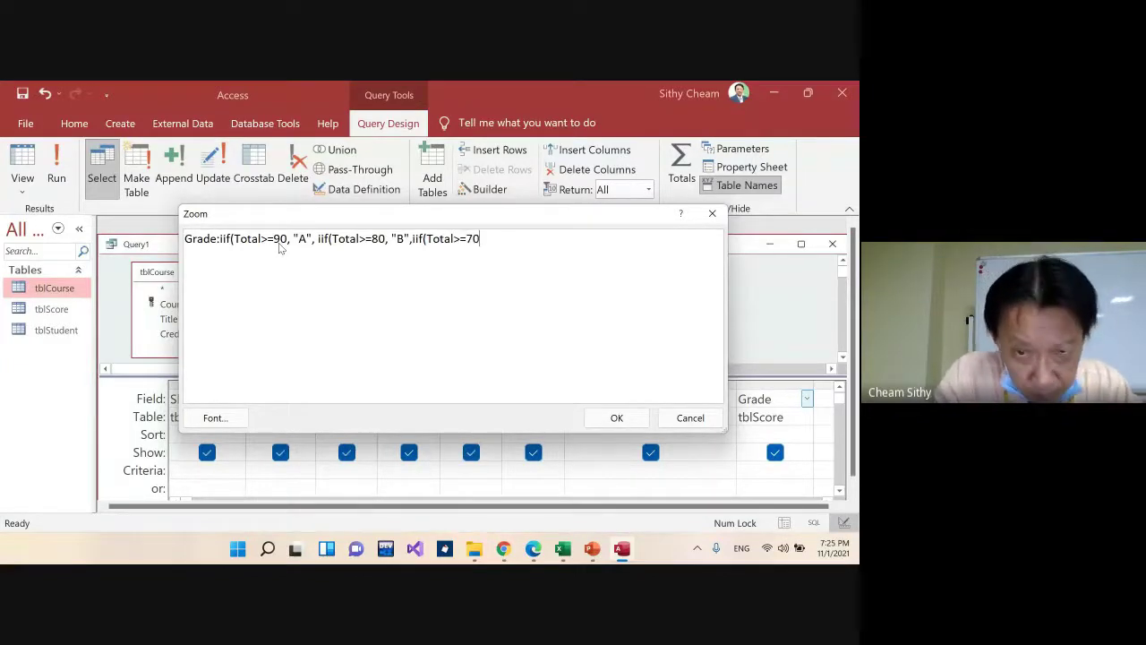
type(",\"")
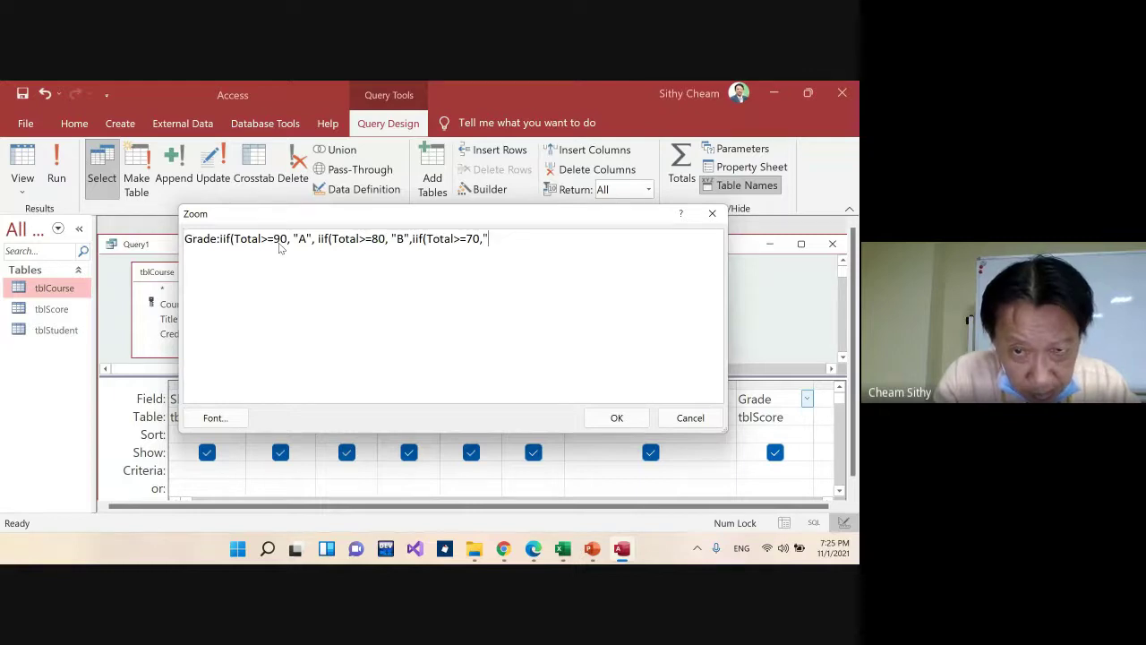
type("C\",")
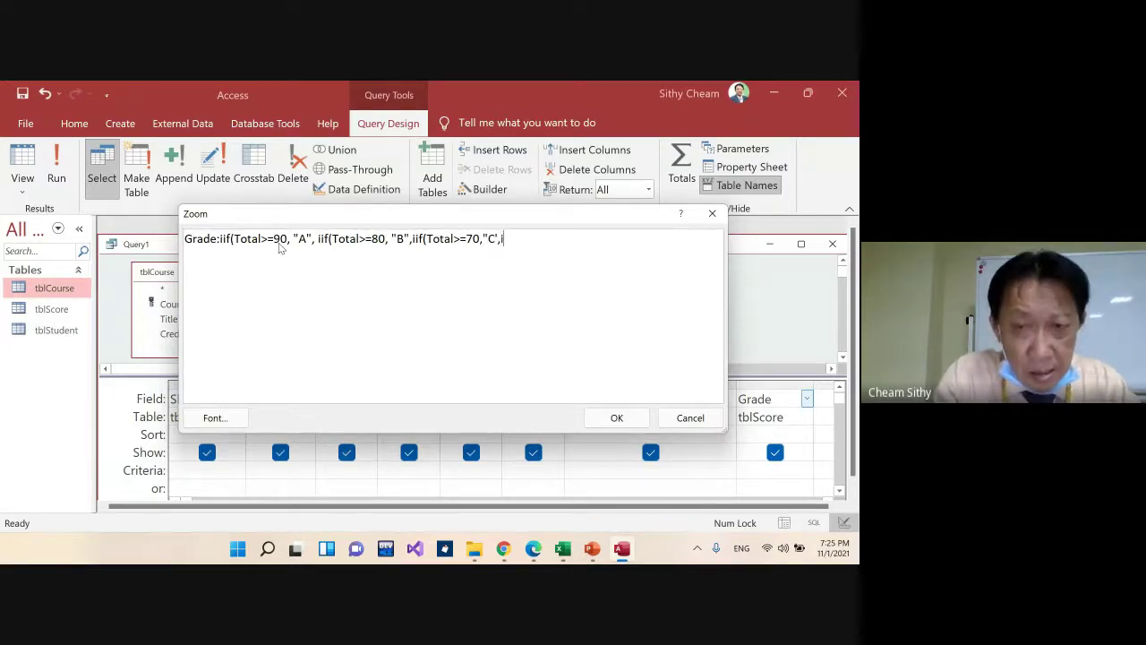
Add another nested condition that gives D for 60 or more: iif(Total>=60,"D",
type("iif(Tot")
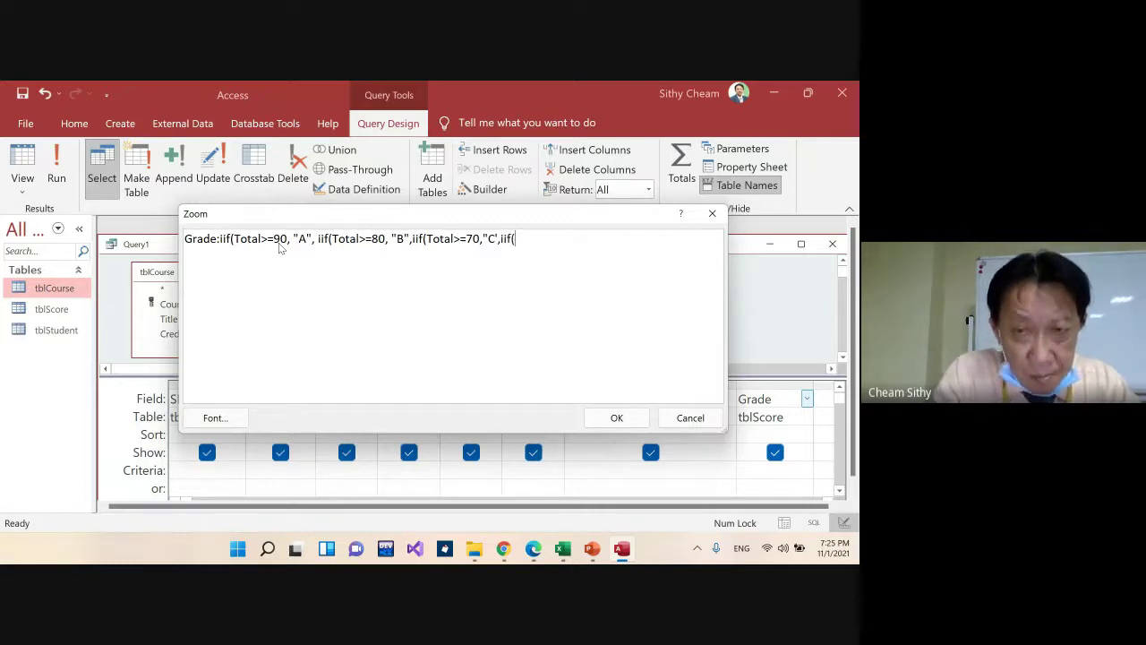
type("al")
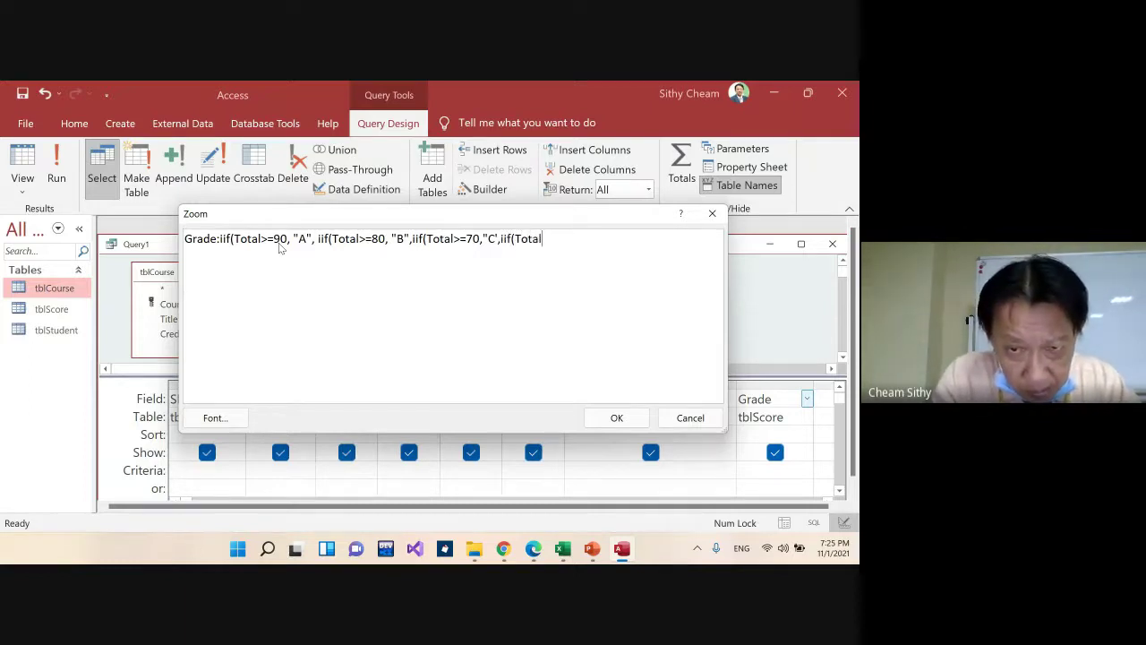
type(">-")
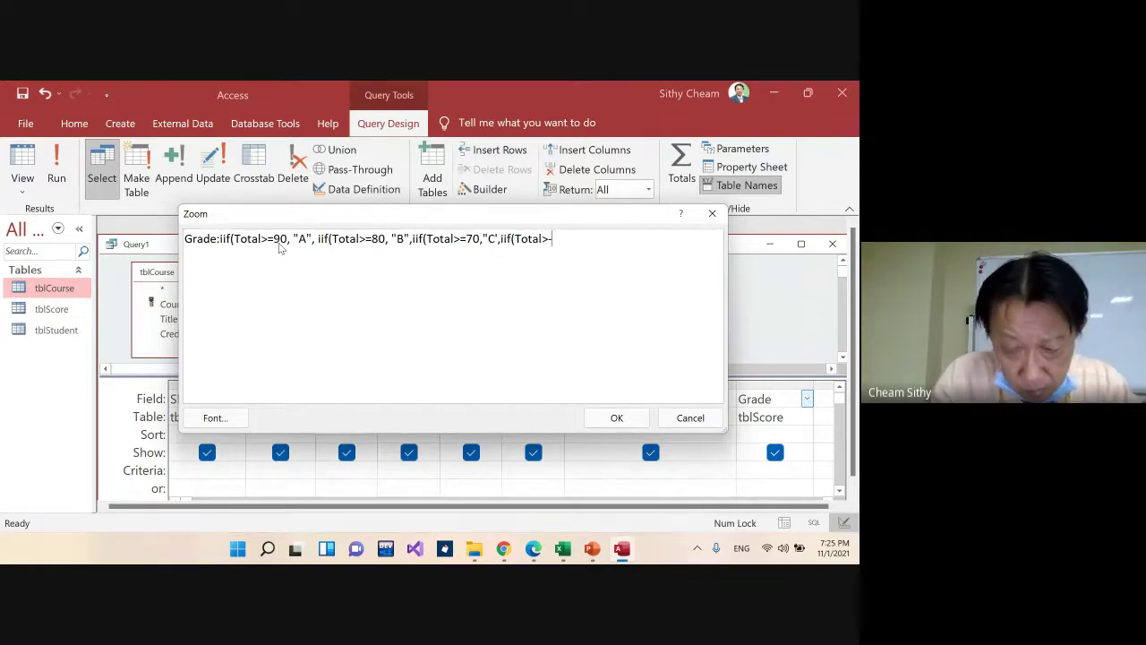
key("BackSpace")
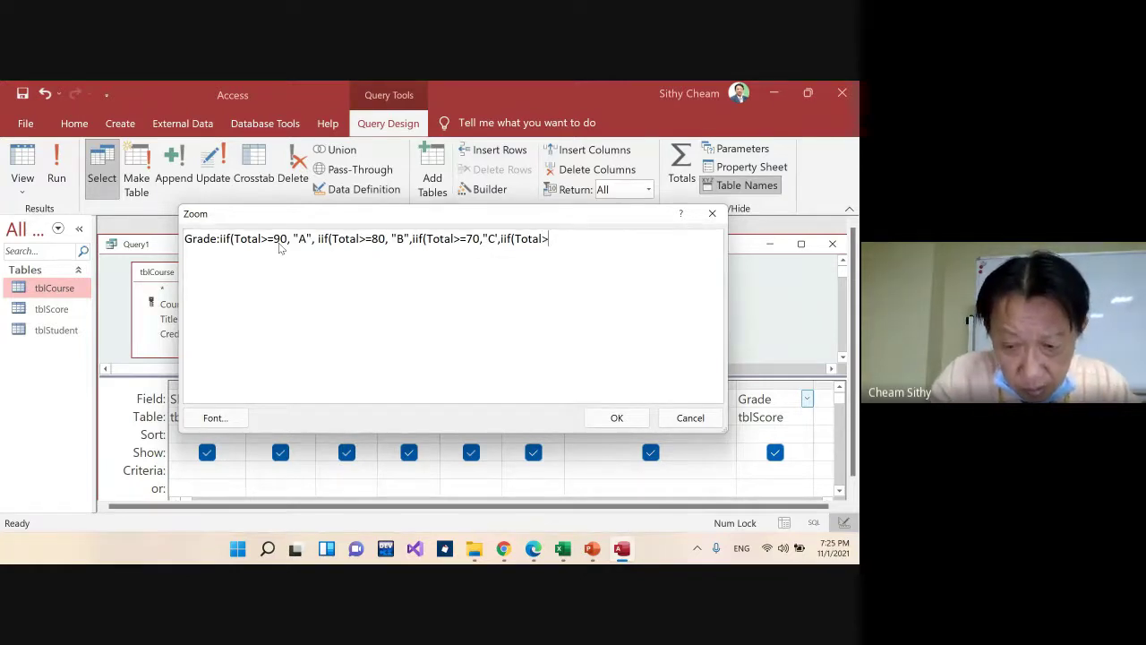
type("=60,\"D")
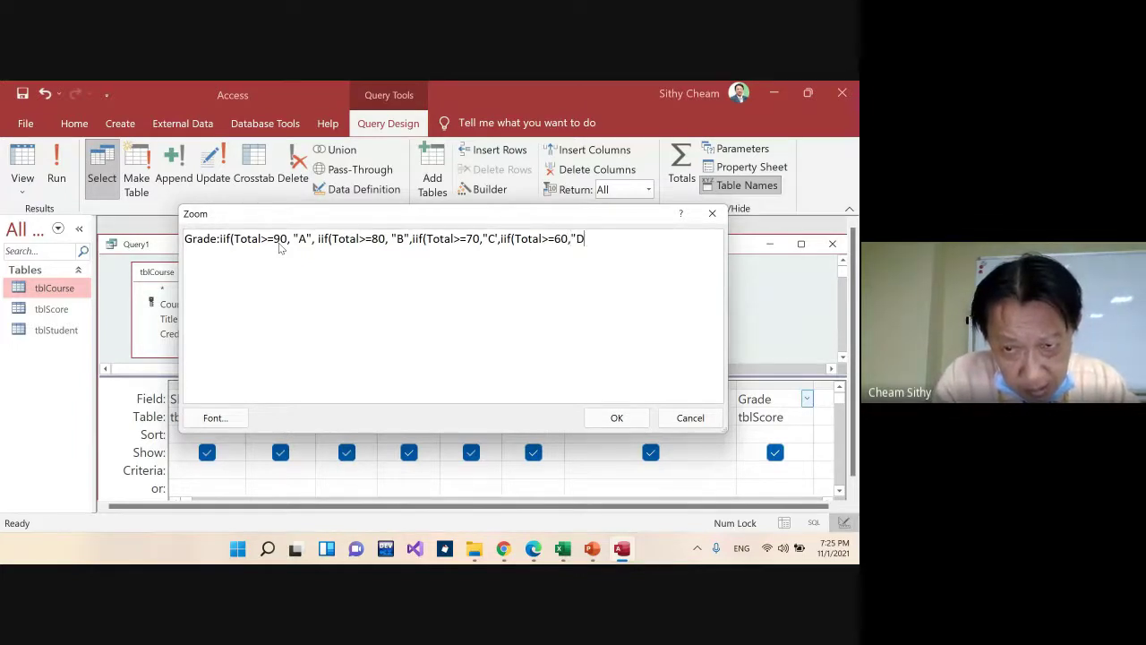
type("\",")
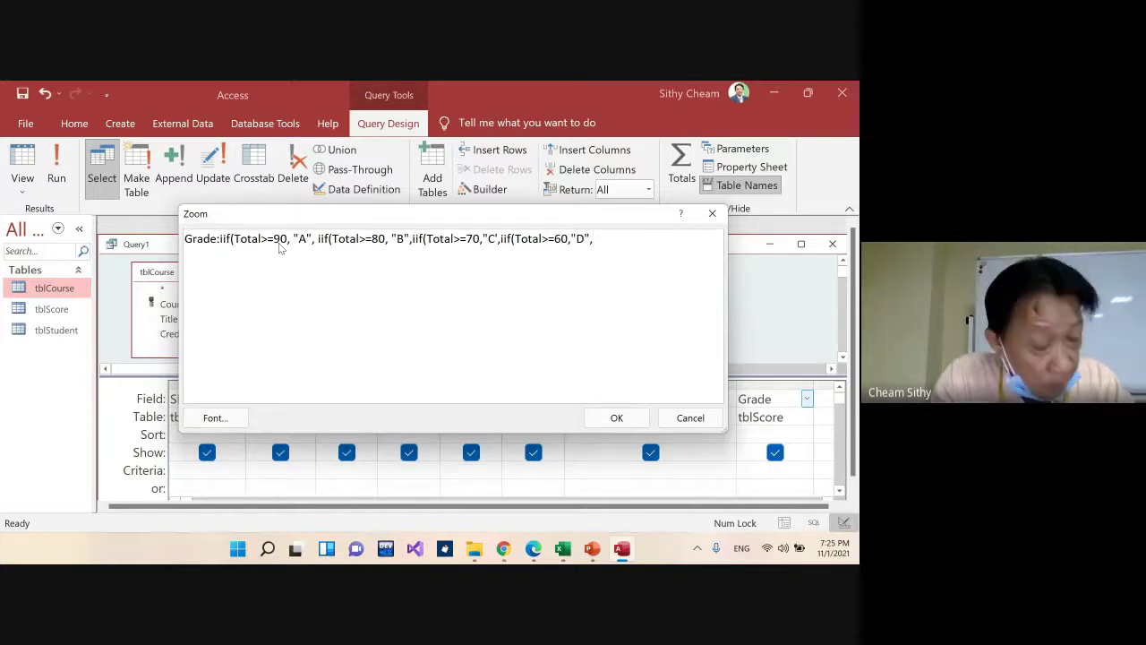
Finish the Grade expression with "F" as the fallback grade and four closing parentheses
type("\"F\"")
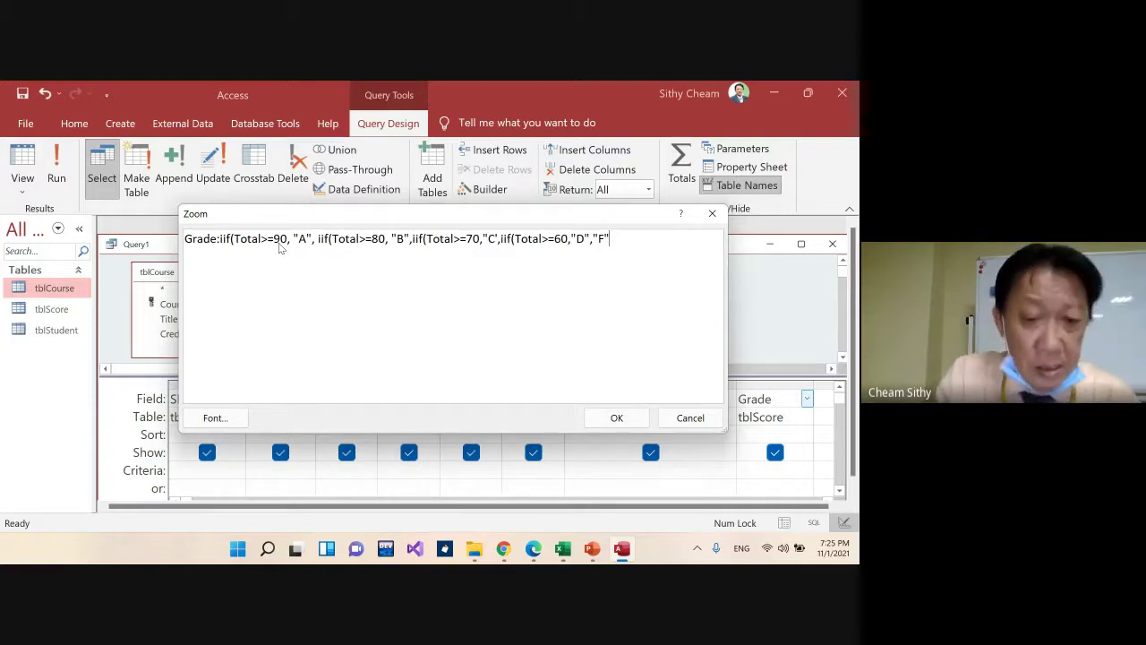
type(")")
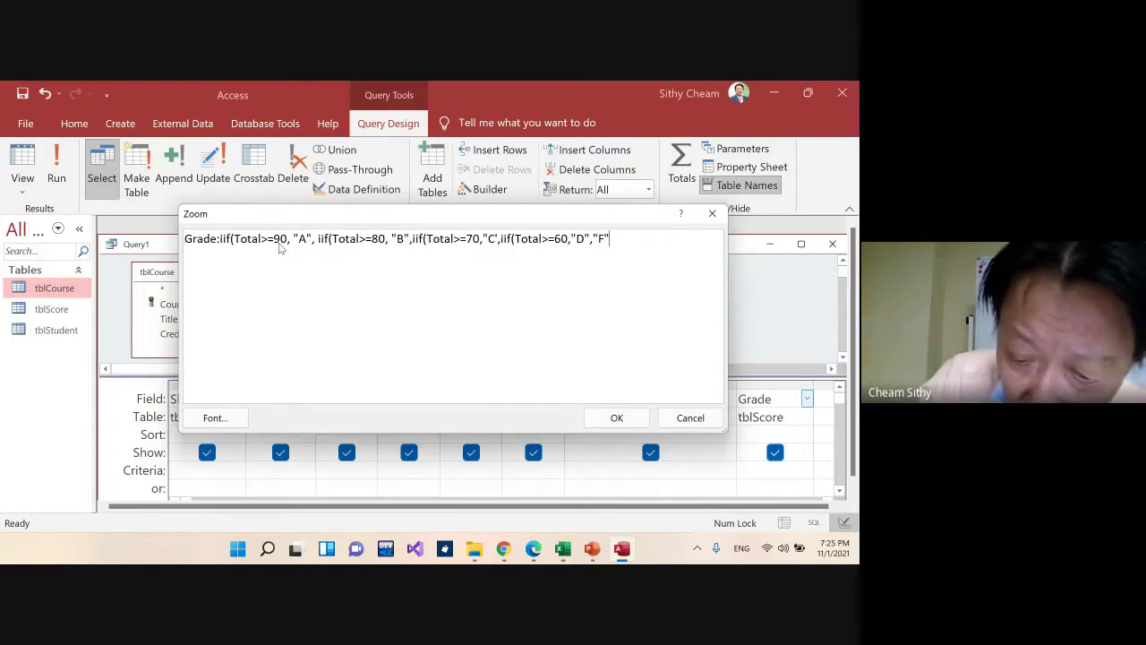
type(")))")
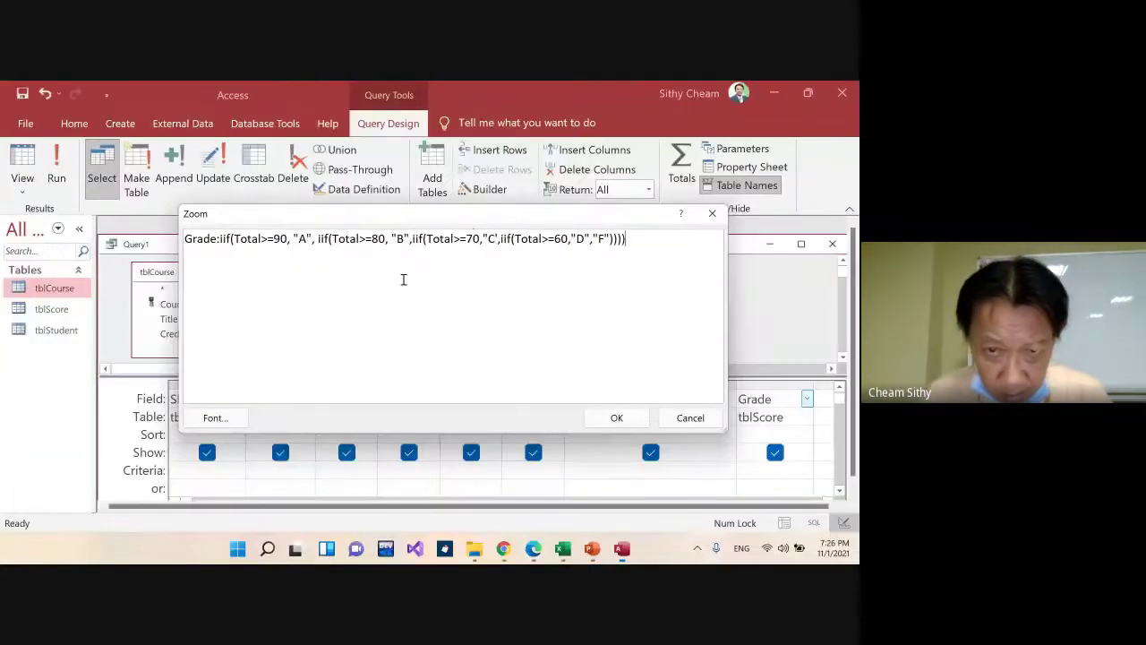
Replace the single closing quote after C with a double quotation mark, and accept the Grade expression
left_click_drag(495, 240, 732, 327)
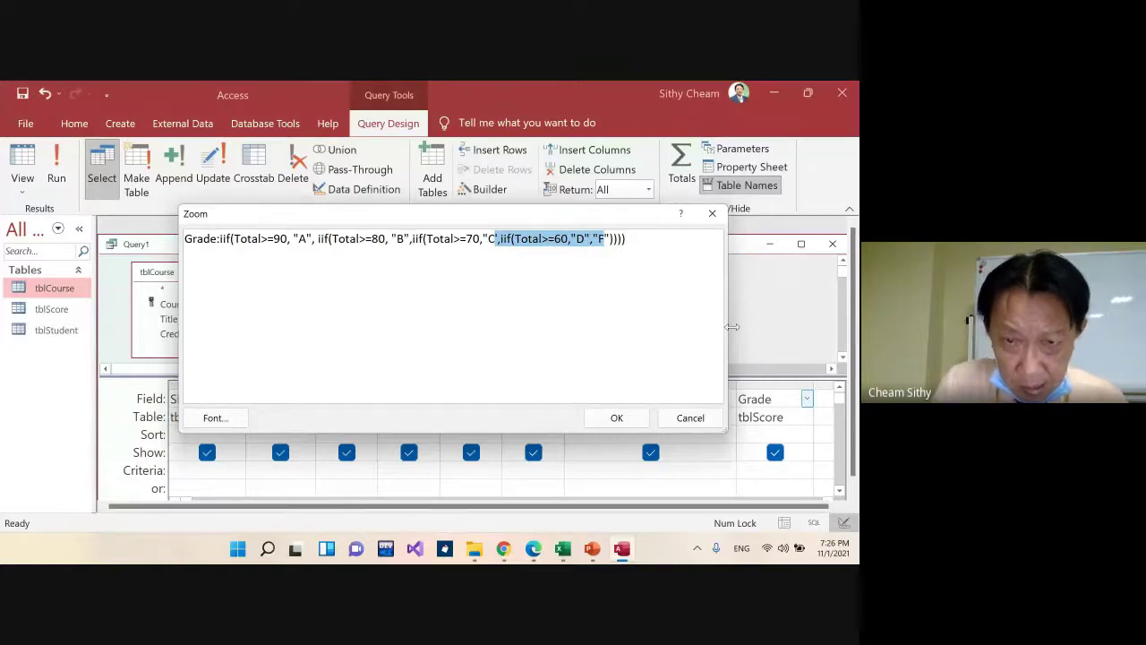
key("Left")
key("Delete")
type("\"")
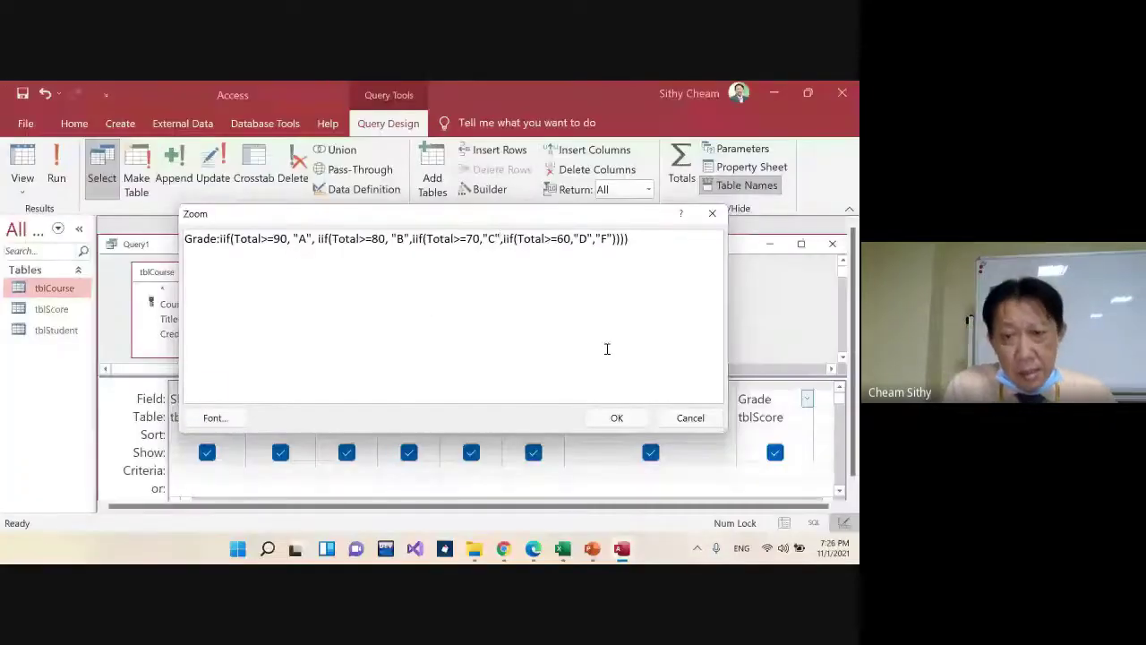
left_click(612, 418)
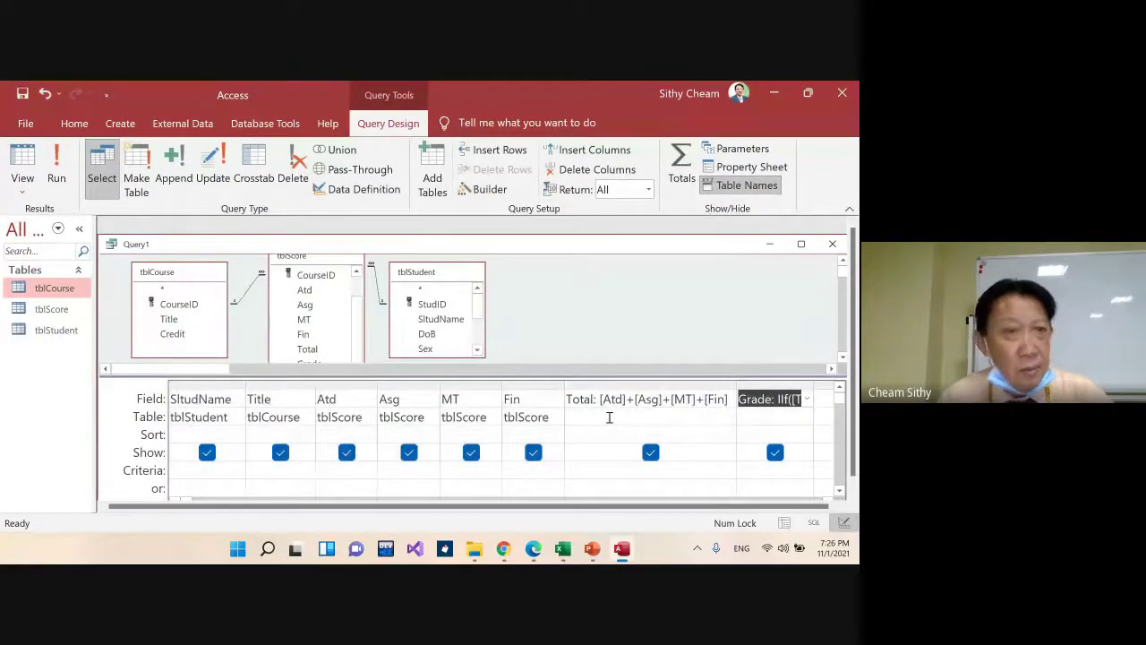
Run the query to check the calculated Grade column, view its SQL statement, and return it to Design View
left_click(56, 165)
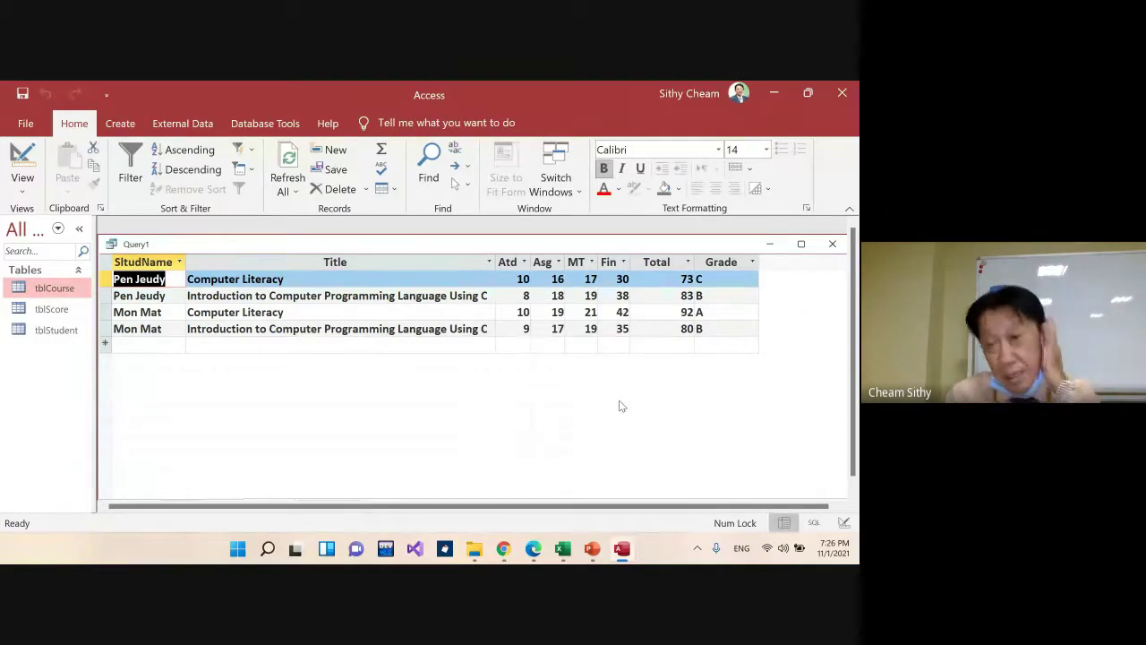
right_click(396, 247)
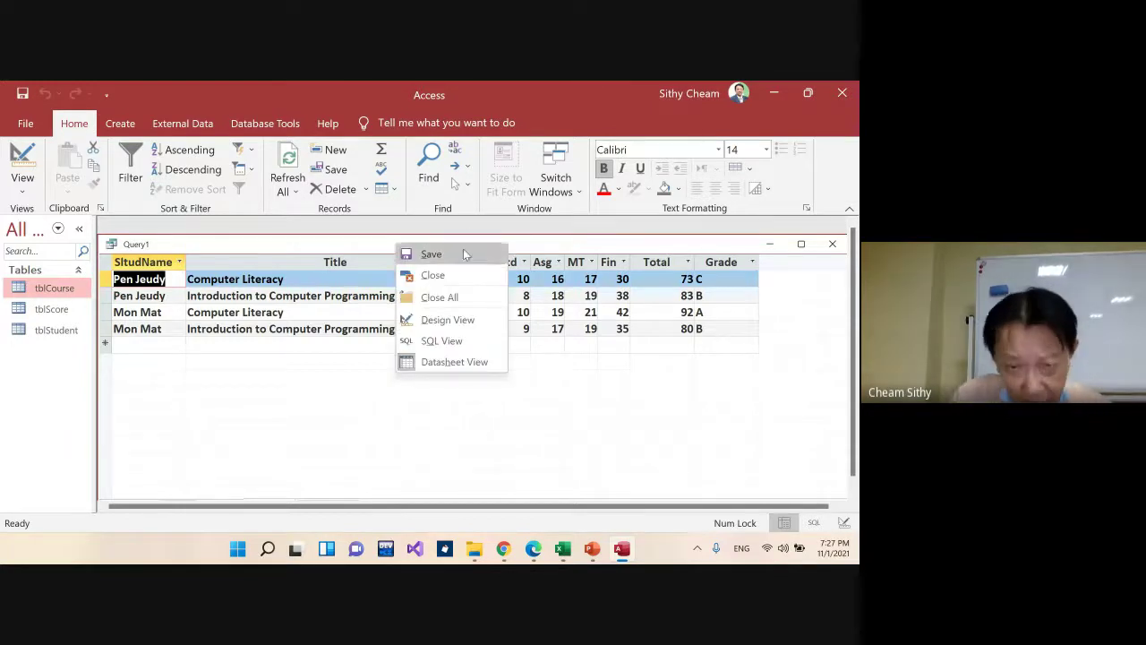
left_click(432, 341)
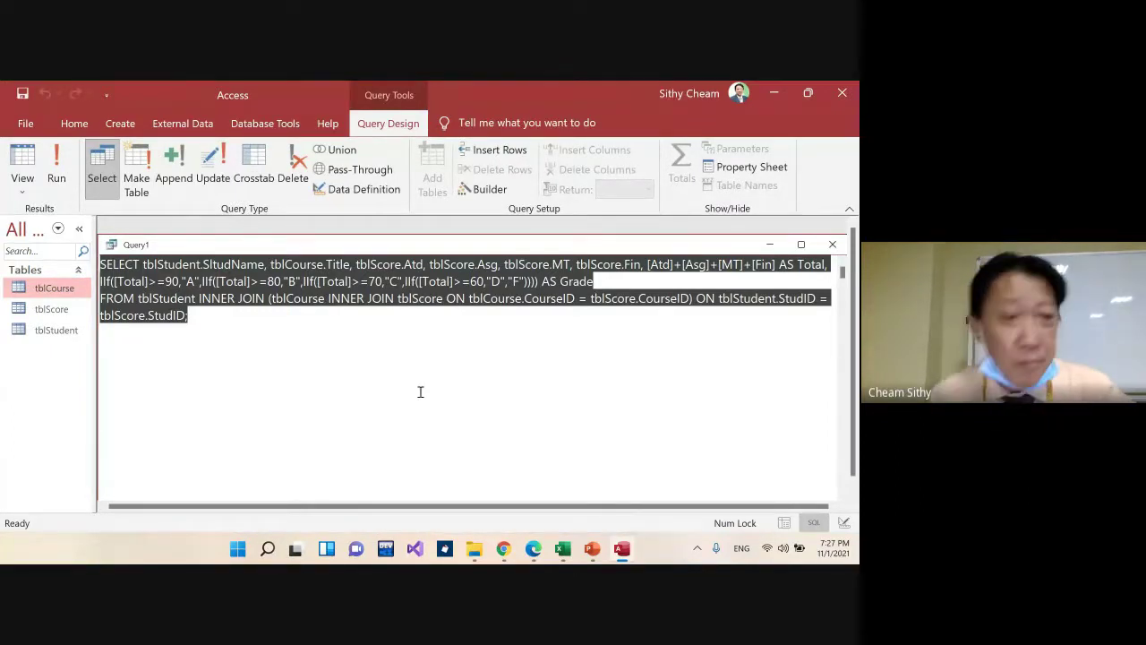
right_click(265, 243)
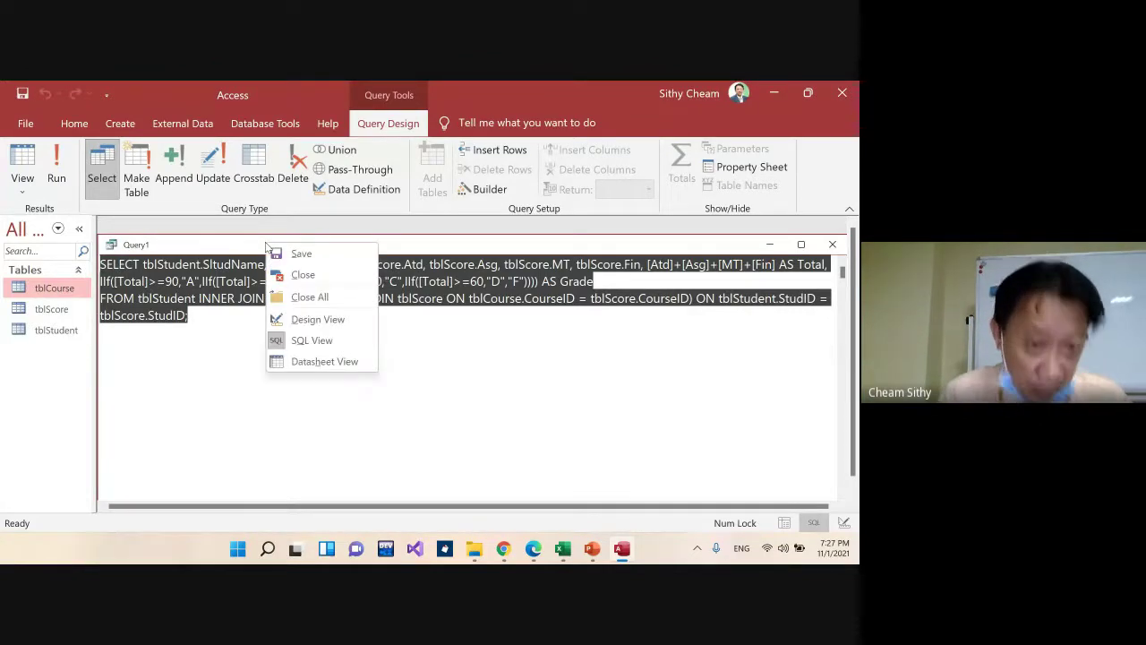
left_click(308, 319)
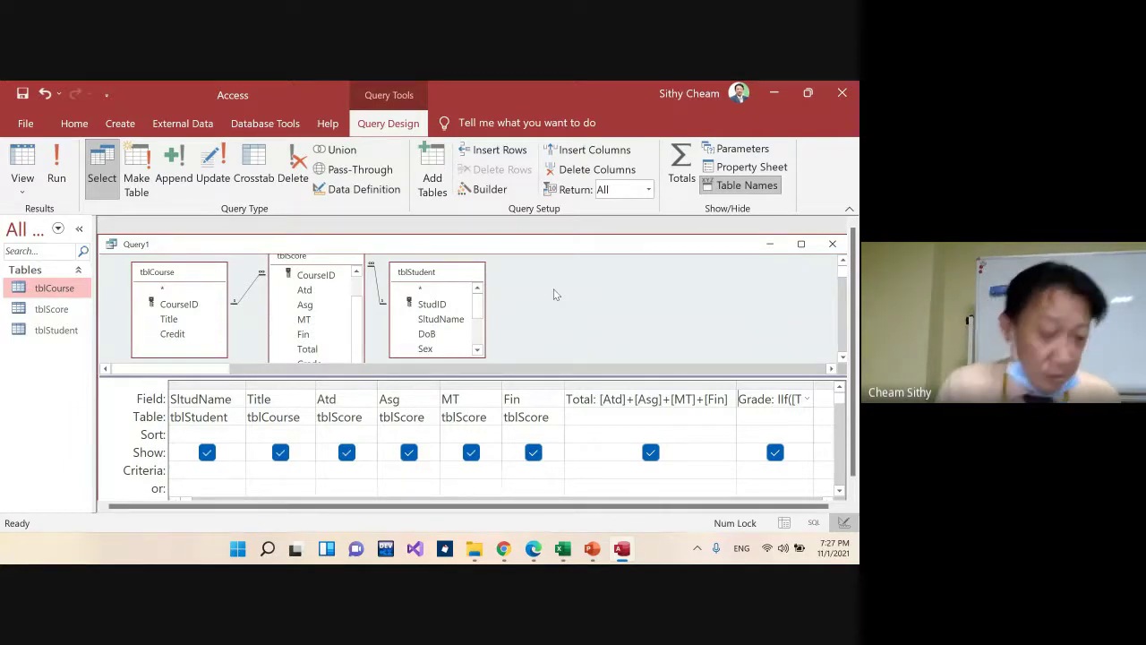
Save the query as qryStudGrade, and close both the query and Access
key("ctrl+s")
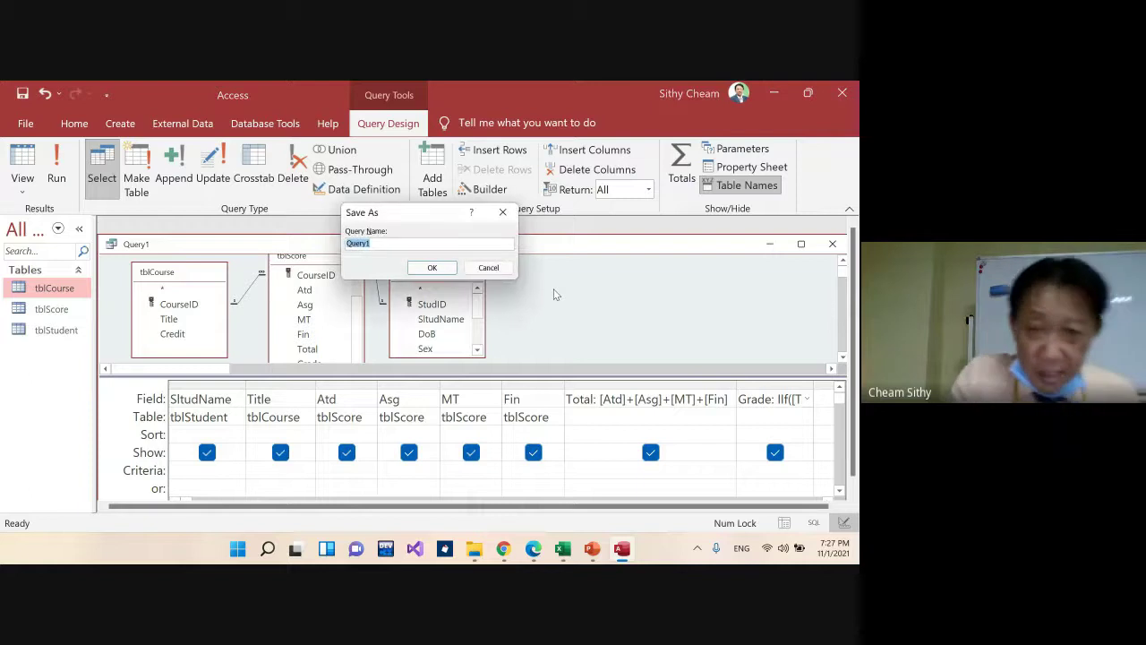
type("q")
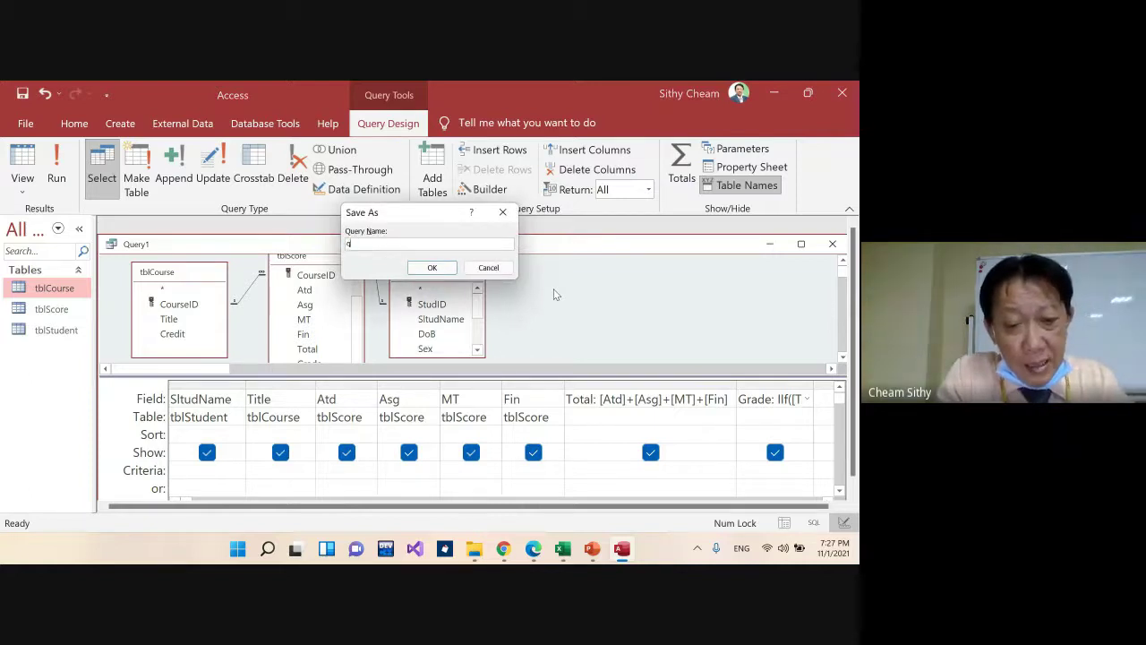
type("ry")
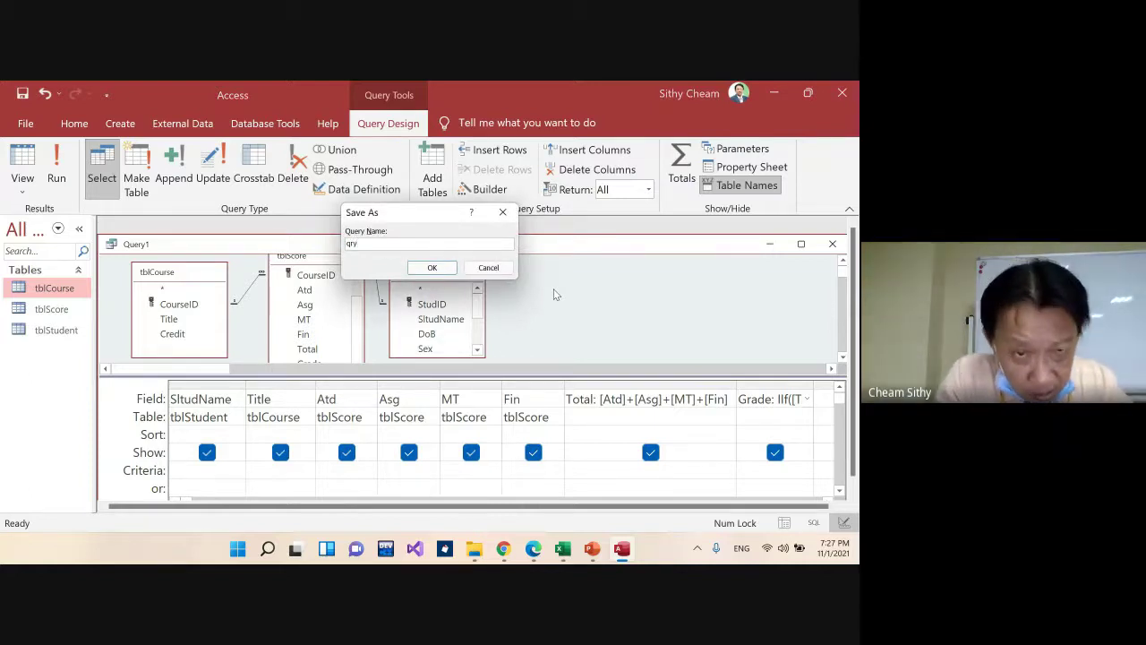
type("StudGrade")
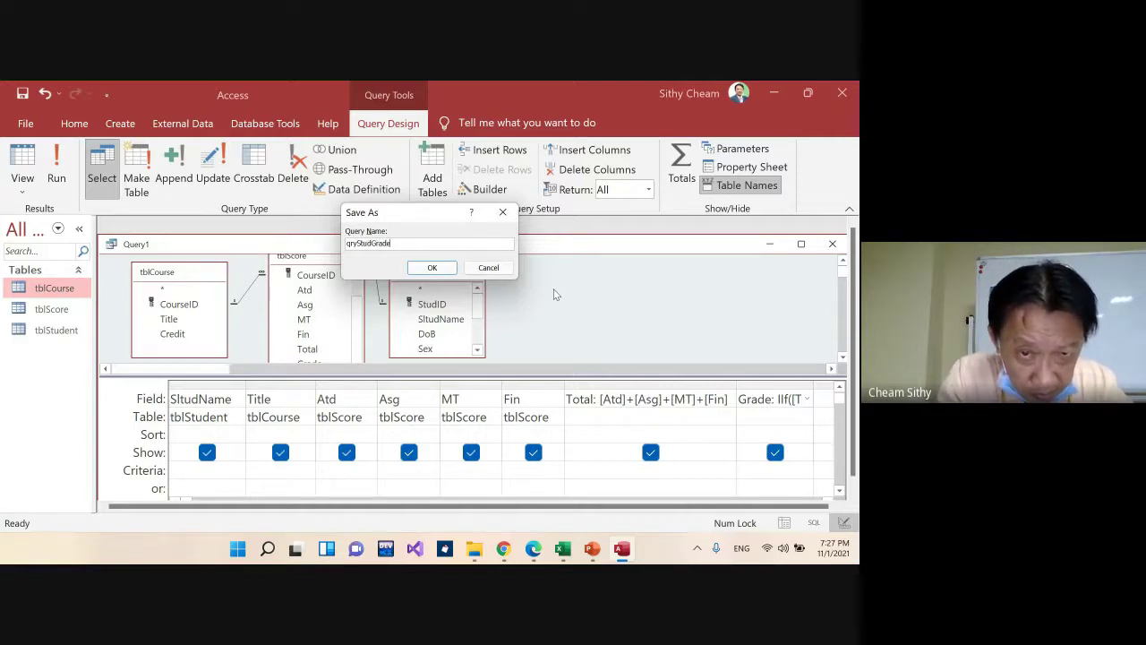
key("Return")
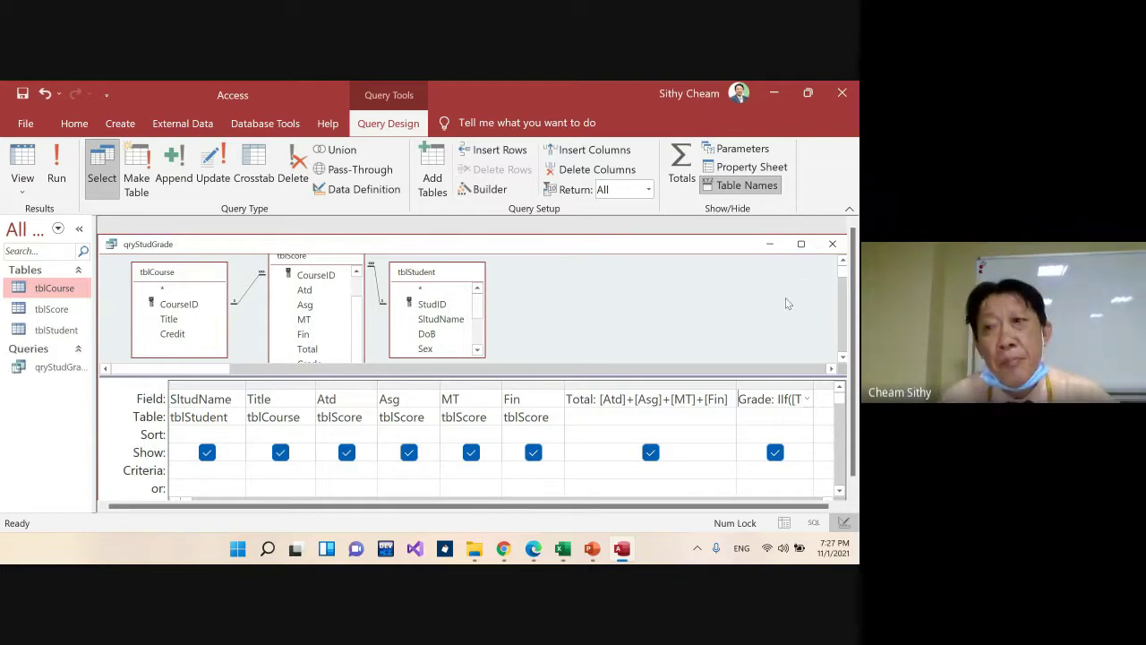
left_click(833, 244)
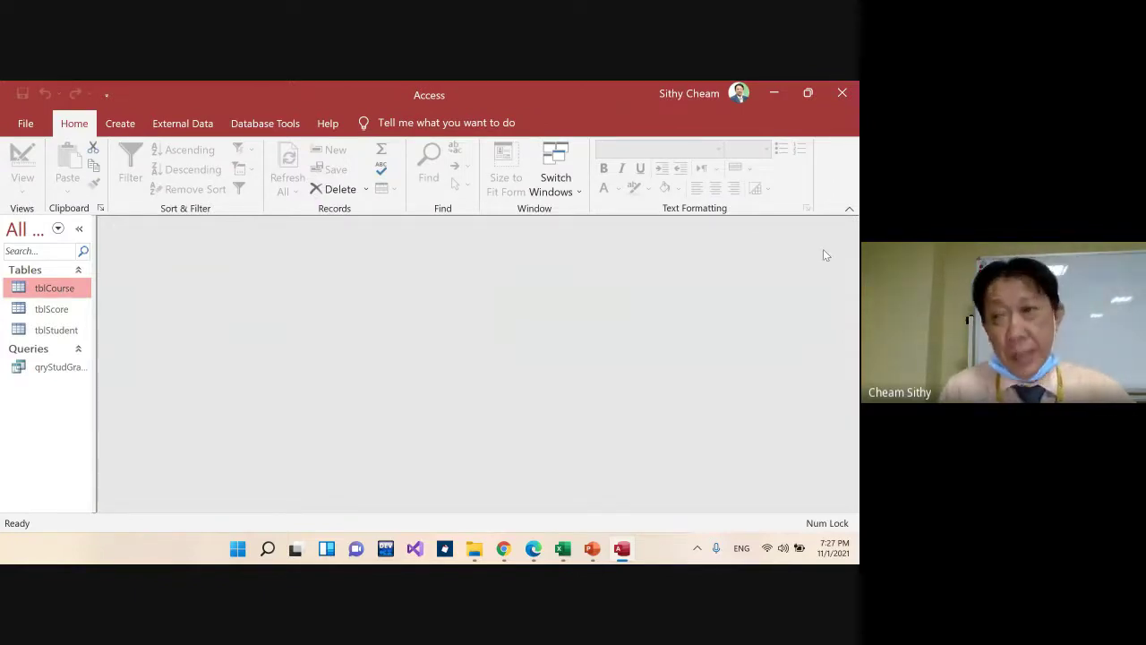
left_click(842, 93)
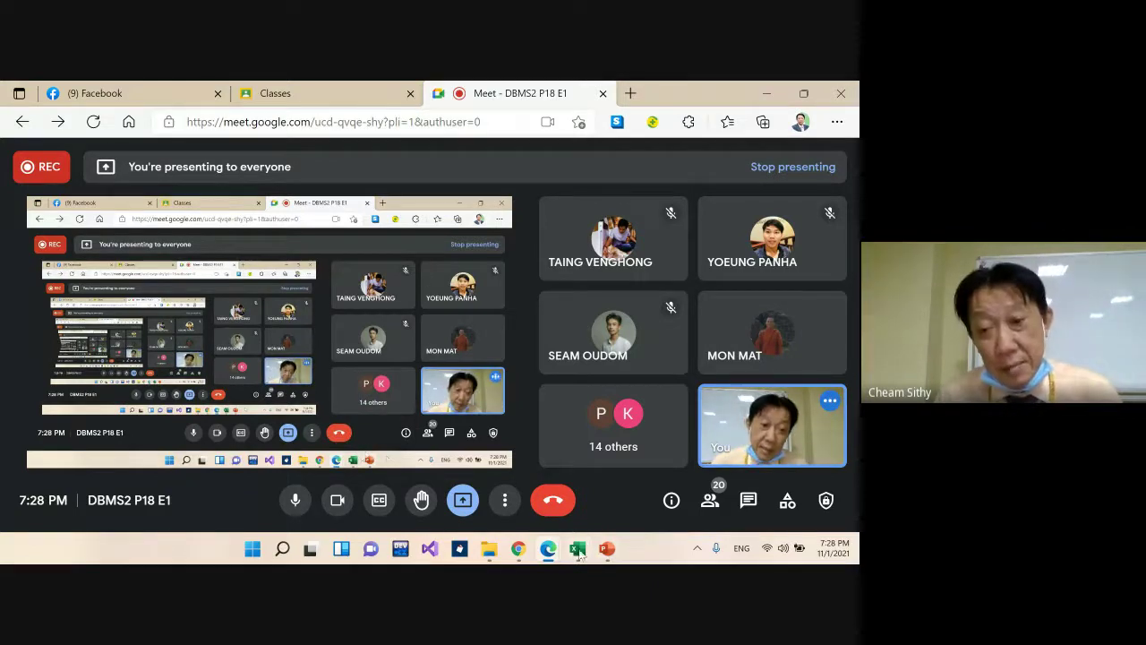
Switch to PowerPoint to view the open DBMS2LiveSession15+16.pptx presentation, and minimise it
left_click(609, 549)
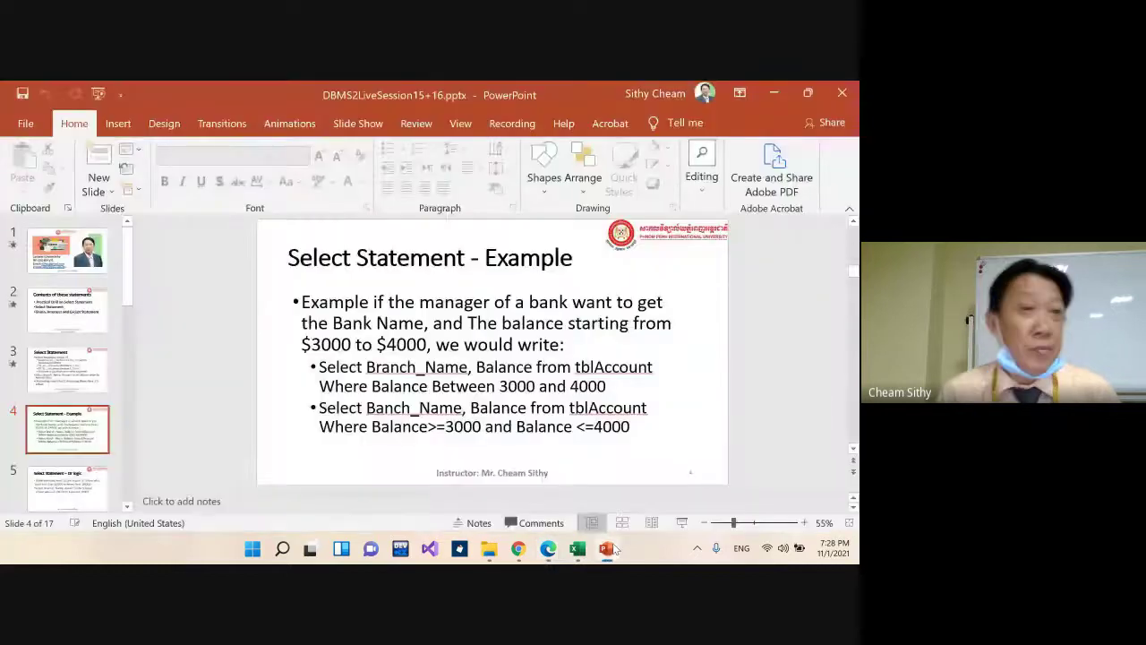
left_click(775, 93)
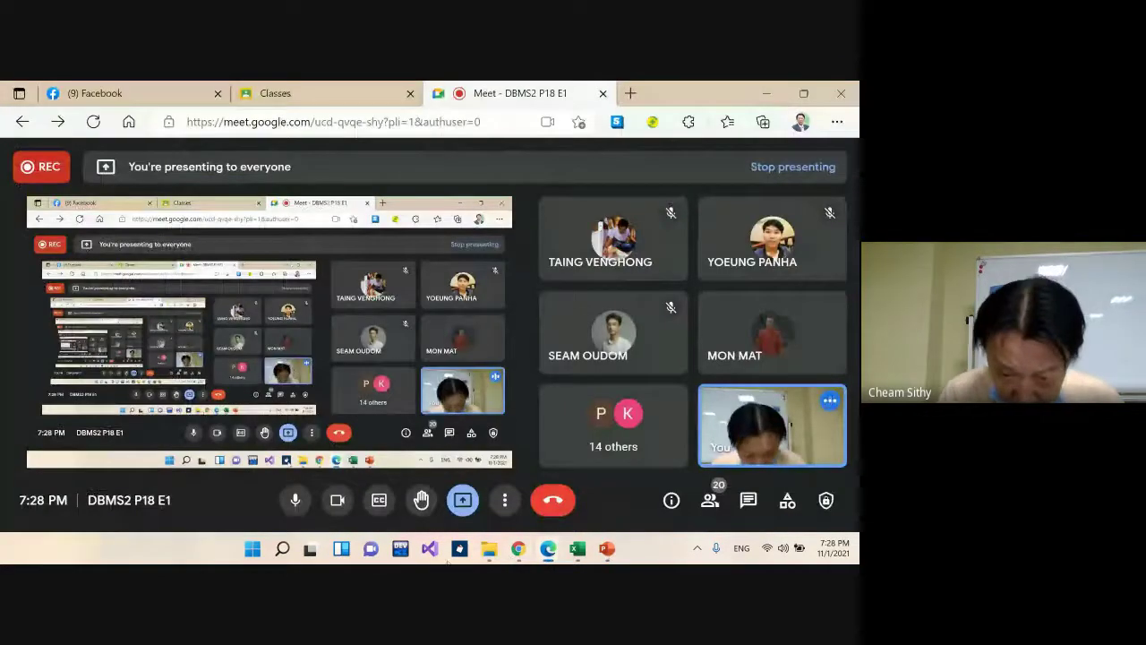
Switch to File Explorer and open the BankingSystem.accdb database from the Eve folder
left_click(489, 549)
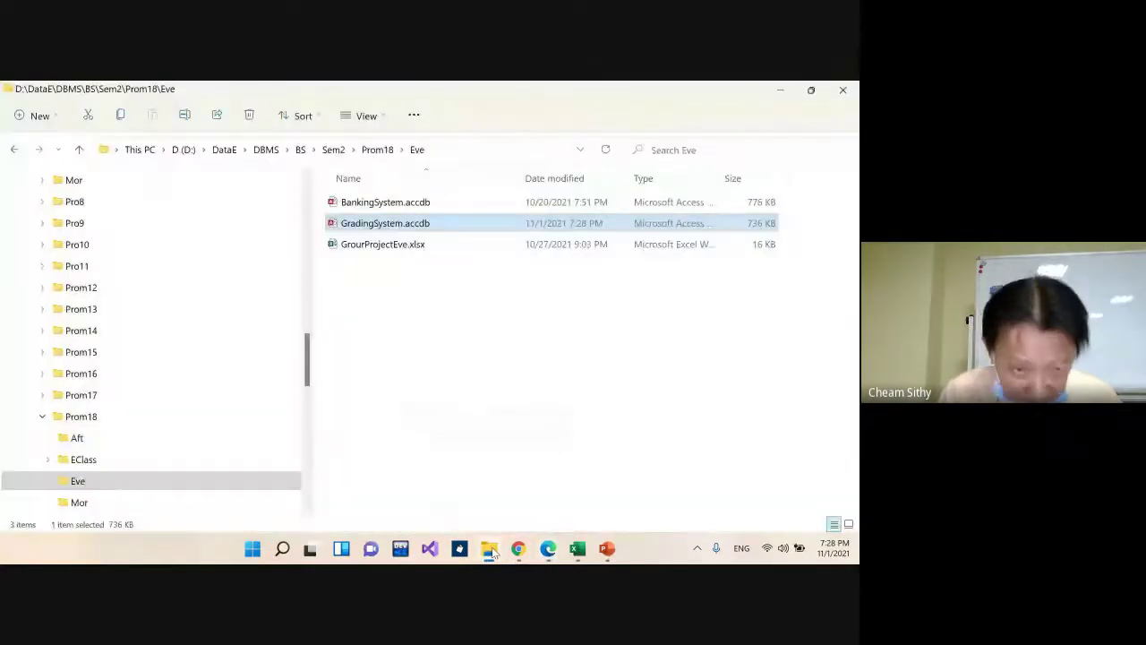
left_click(367, 206)
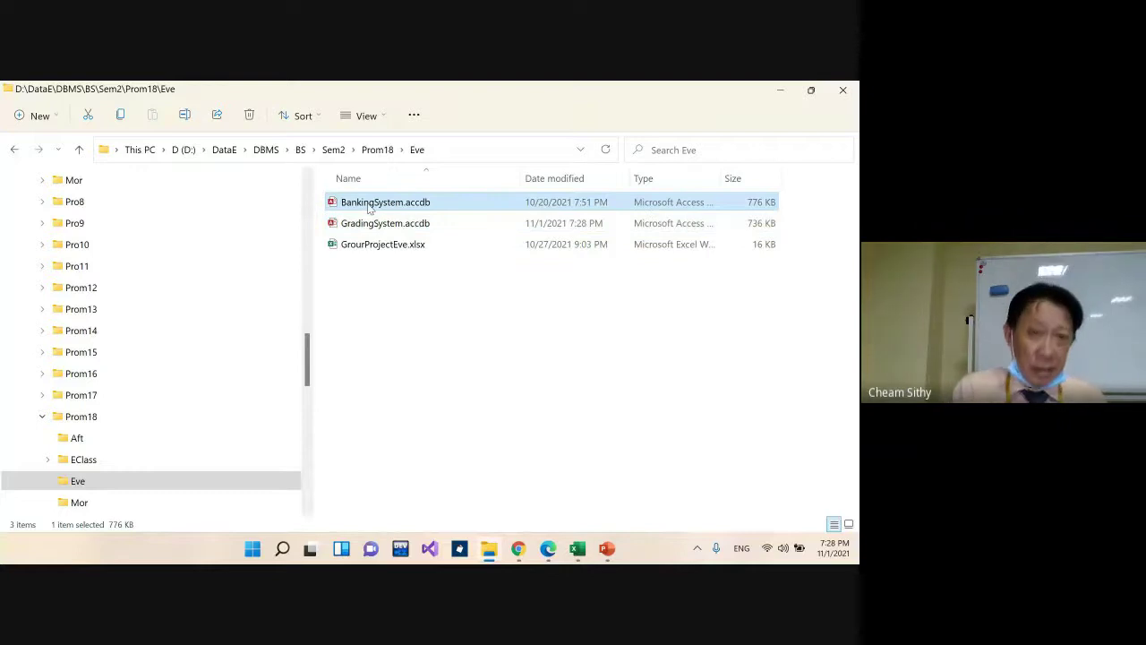
double_click(367, 204)
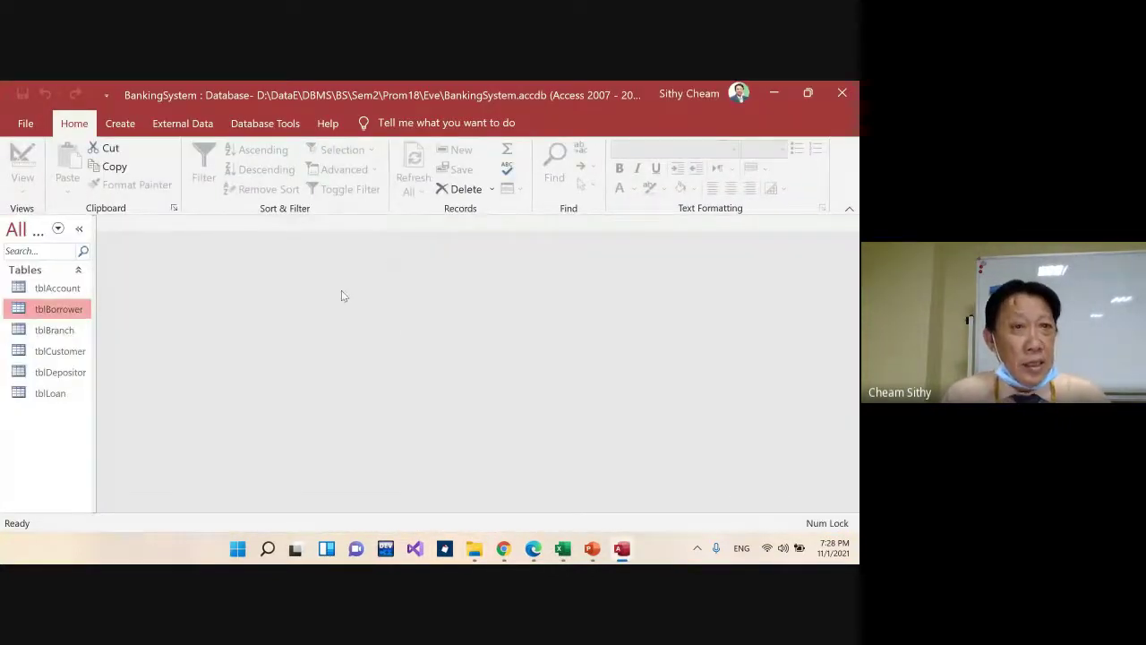
Create a new query in Design View with tblLoan as its only source table
left_click(121, 127)
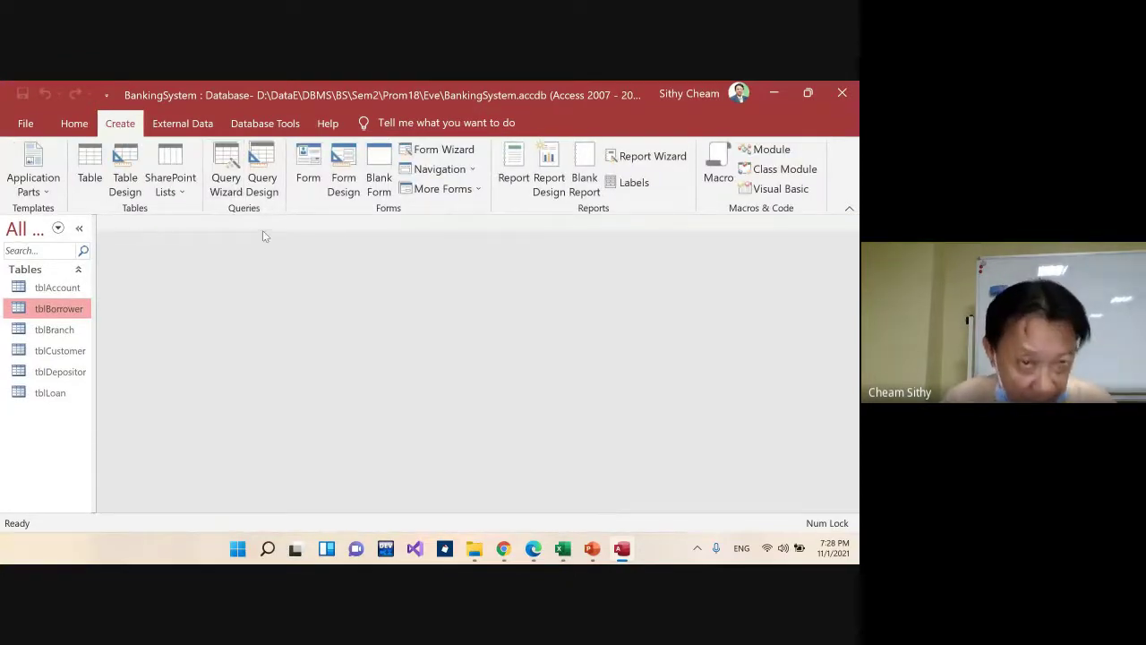
left_click(264, 181)
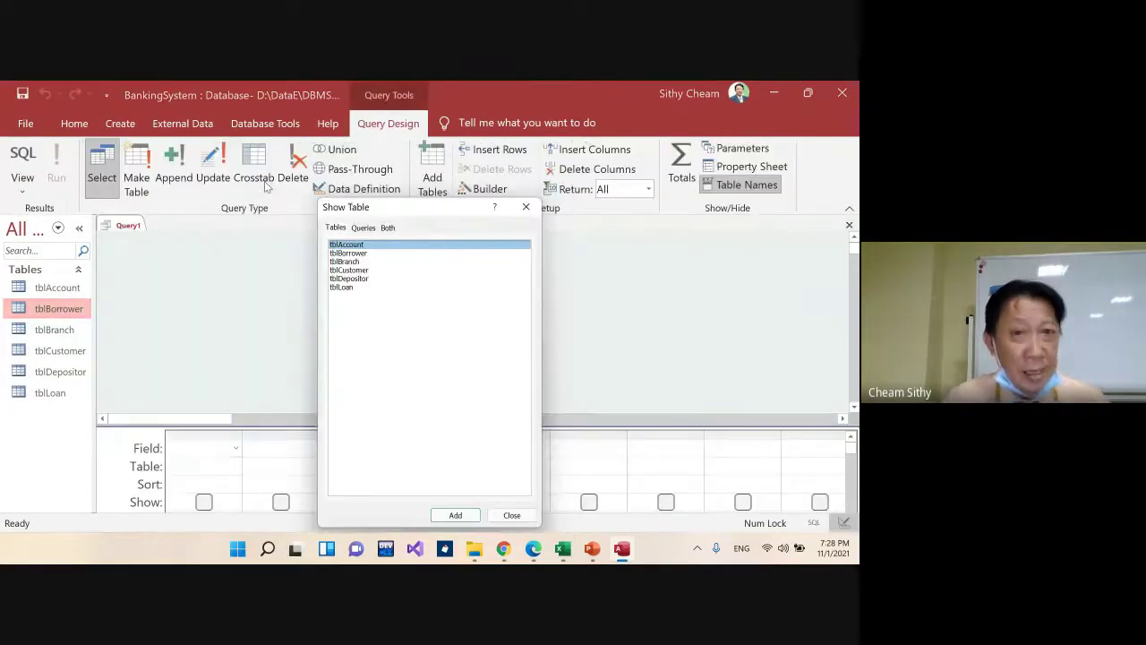
double_click(347, 288)
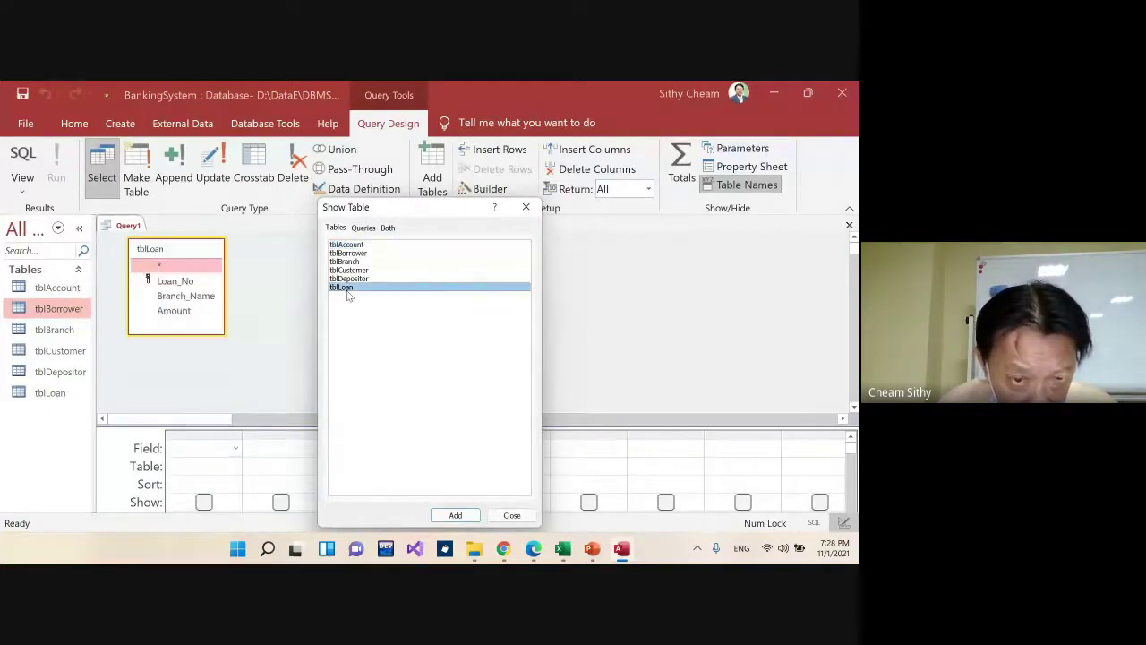
left_click(525, 208)
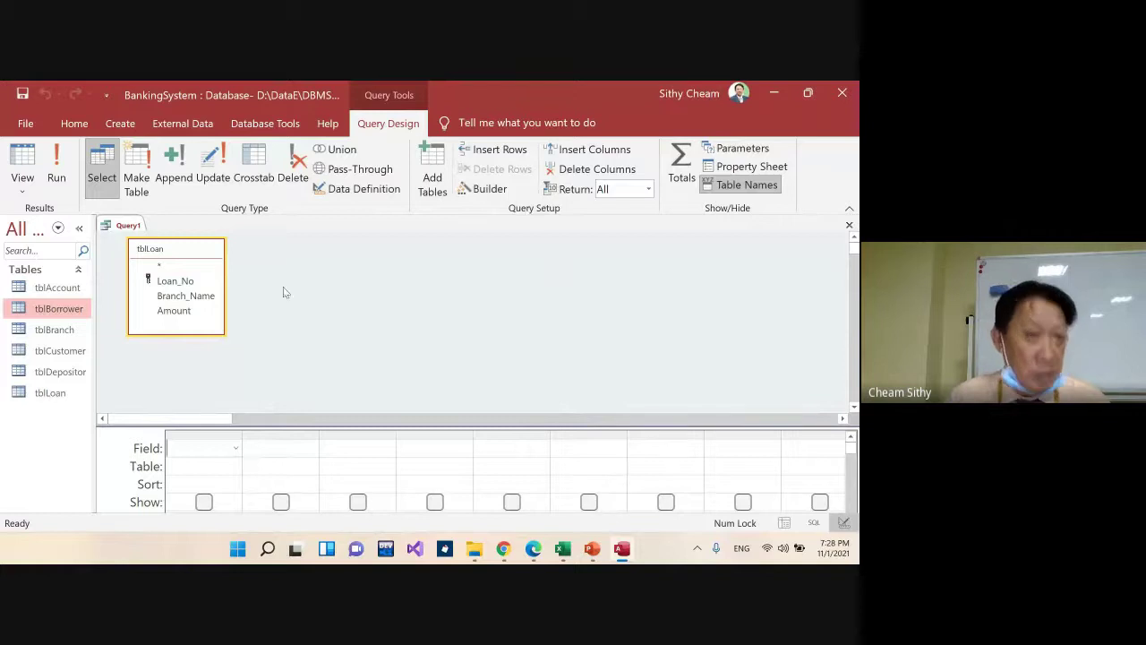
Add the Branch_Name and Amount fields of tblLoan together to the query's design grid
left_click(172, 303)
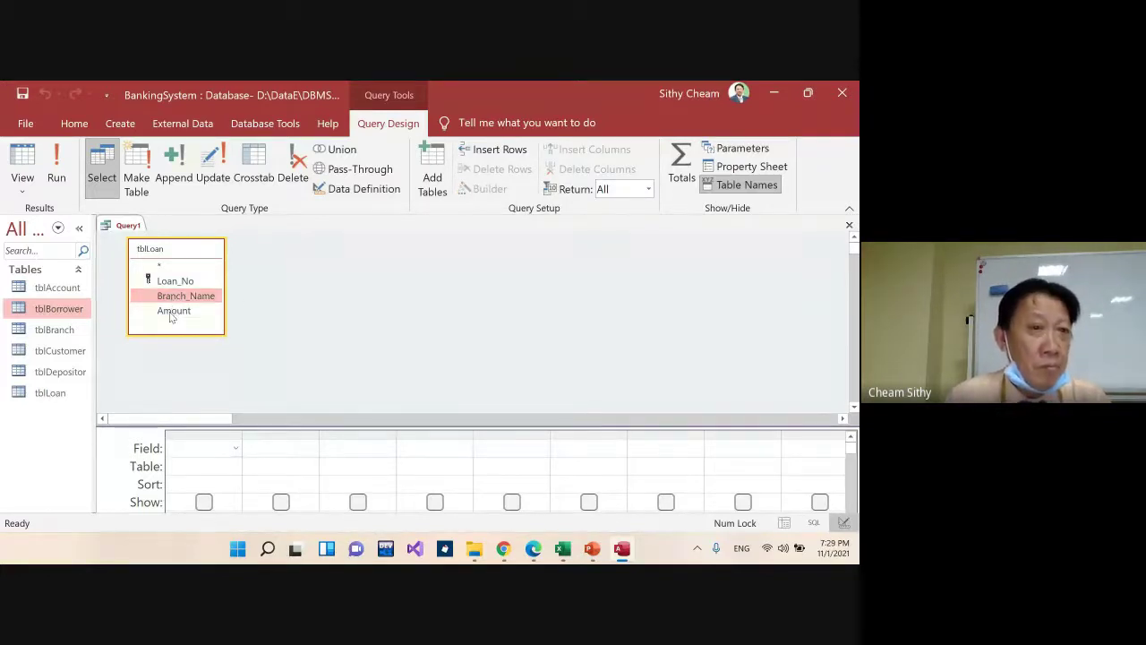
left_click(171, 314, "shift")
left_click_drag(170, 315, 228, 447)
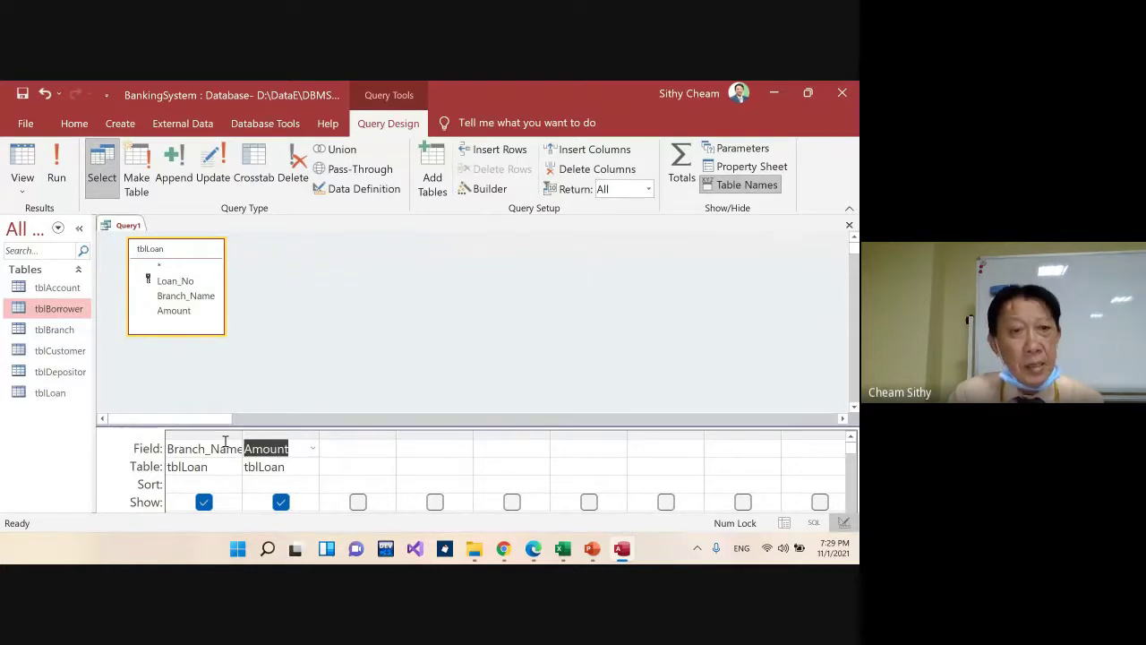
Run the query to check the branch names and loan amounts, and return it to Design View
left_click(58, 161)
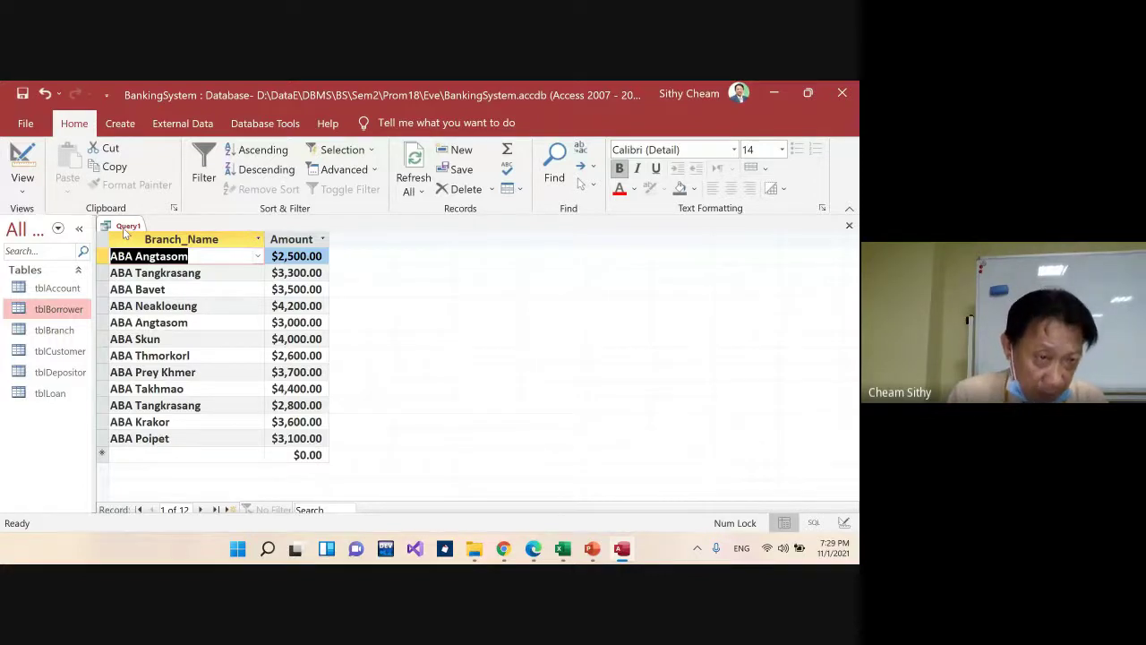
right_click(125, 231)
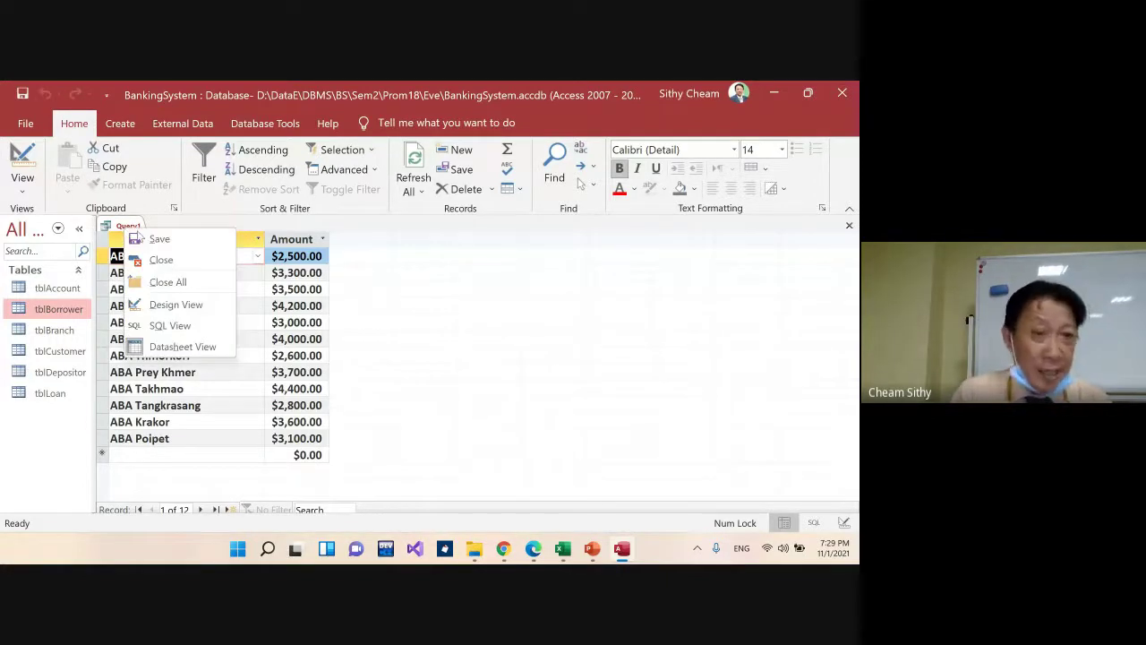
left_click(161, 305)
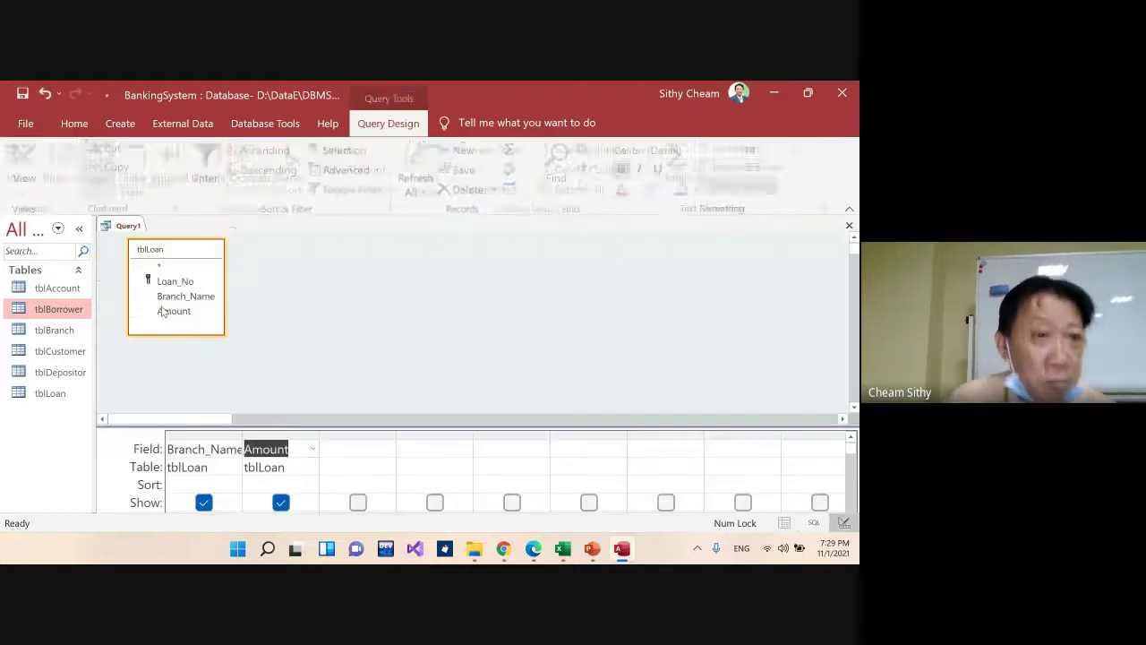
Enlarge the design grid area and set the Amount column's sort order to Descending
left_click_drag(346, 424, 374, 343)
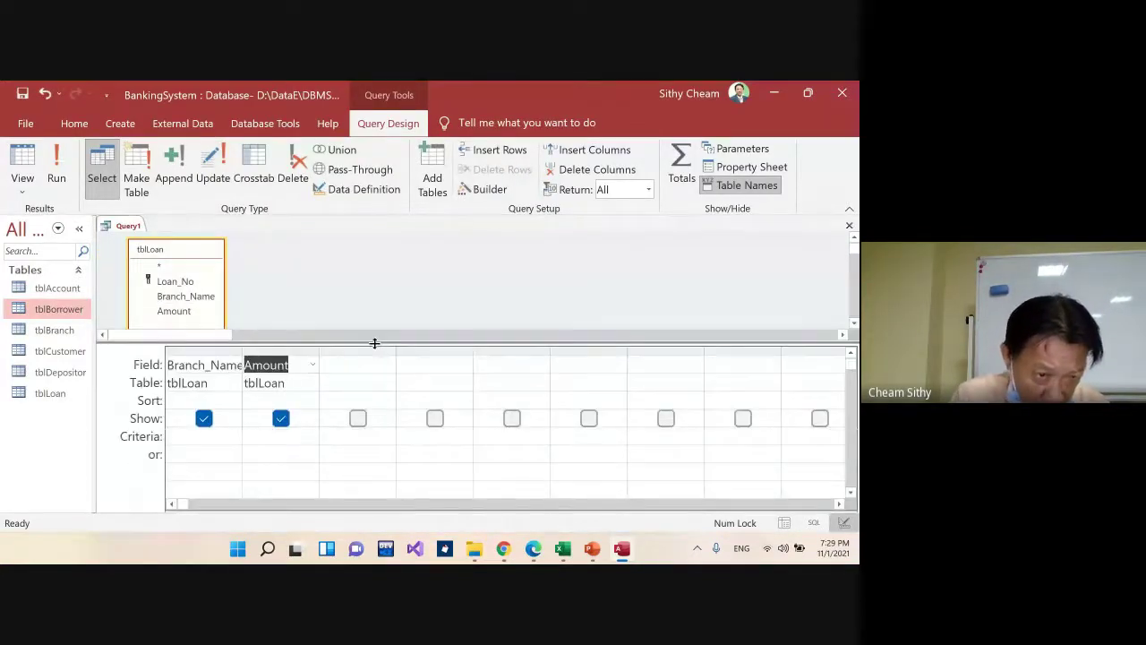
left_click(277, 401)
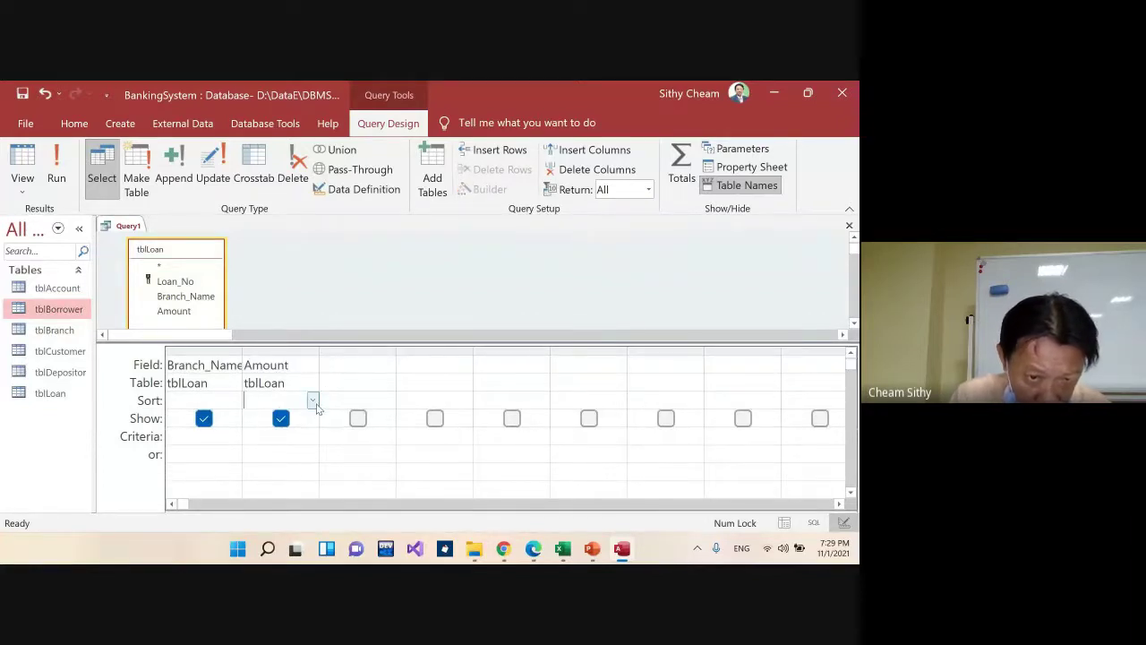
left_click(312, 401)
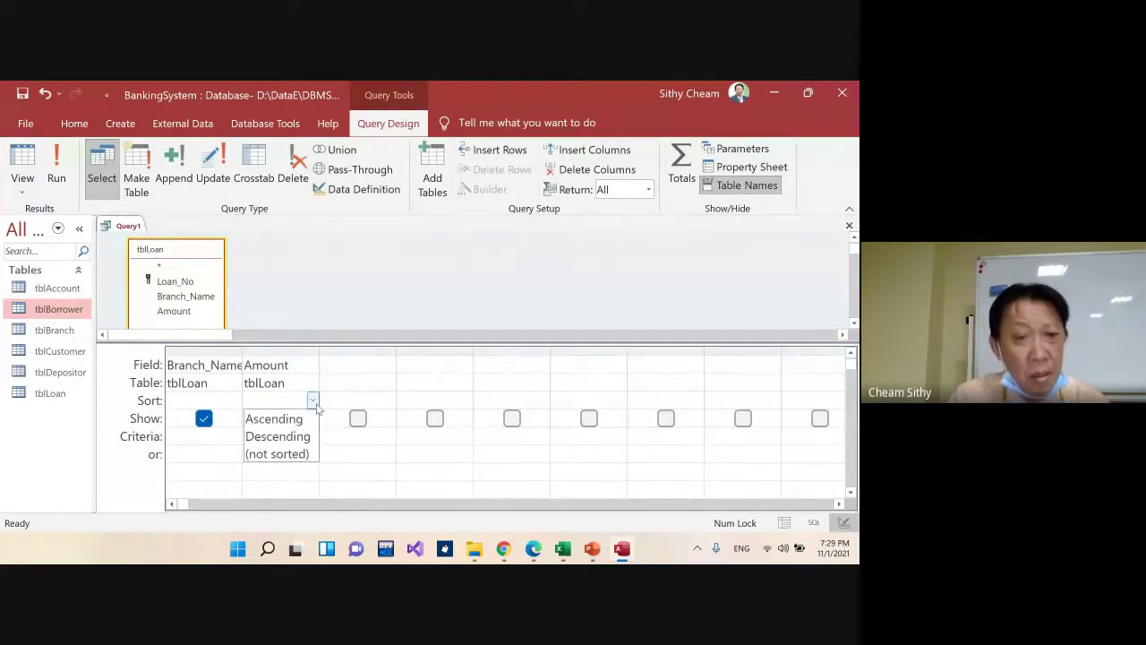
left_click(283, 436)
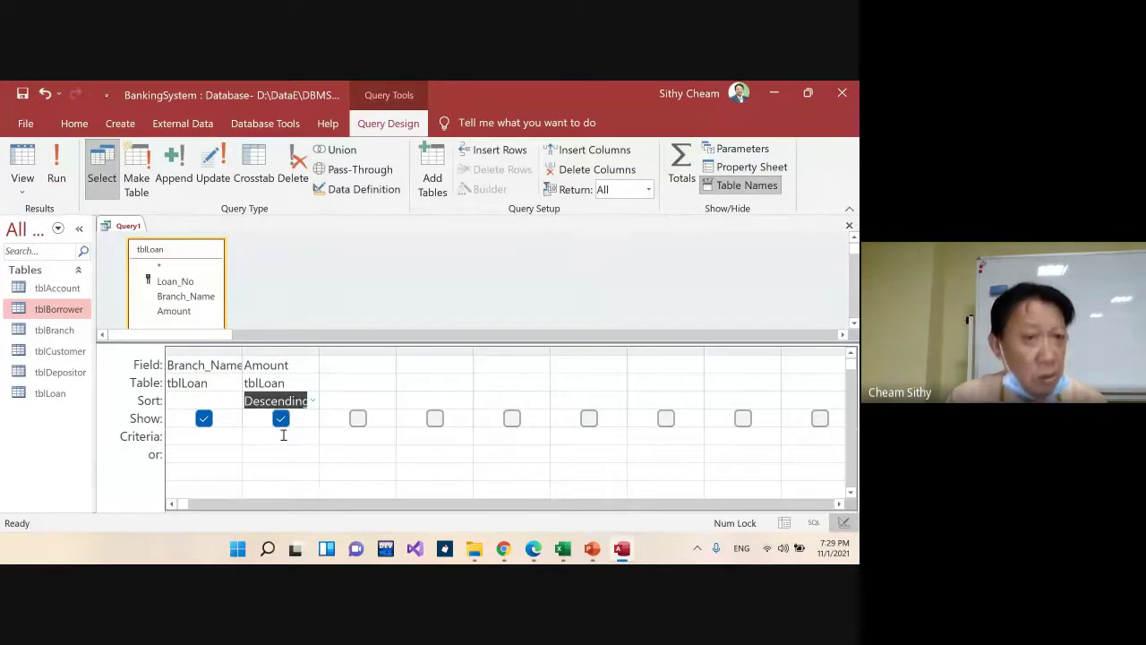
Run the query to check the sorted amounts, view its SQL statement, and return it to Design View
left_click(61, 154)
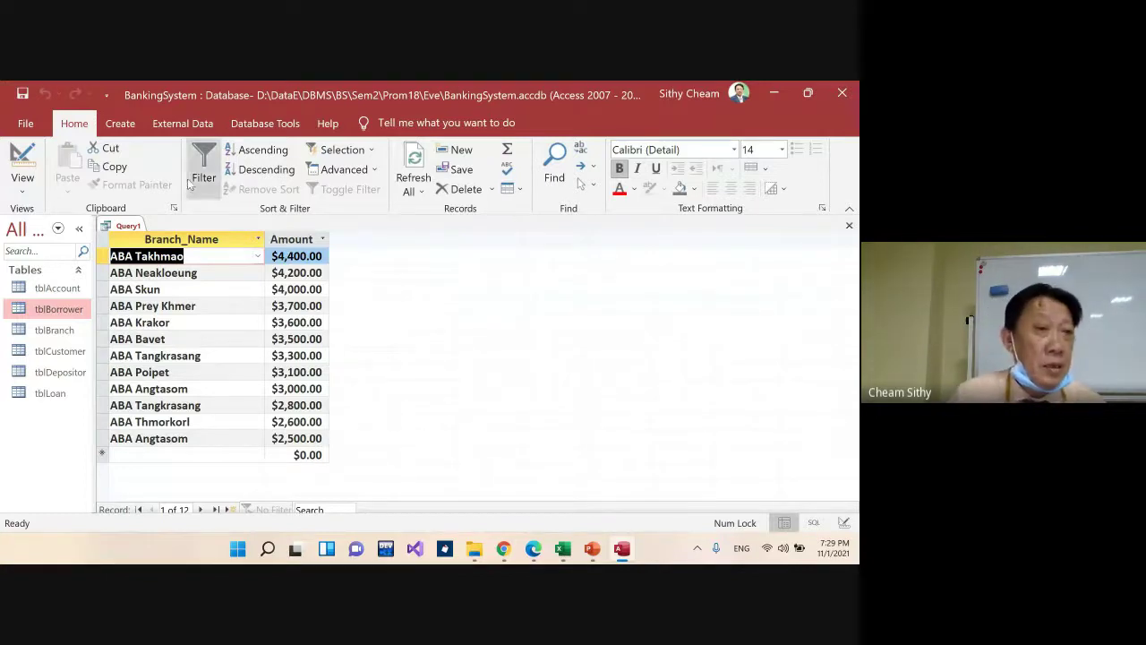
right_click(125, 227)
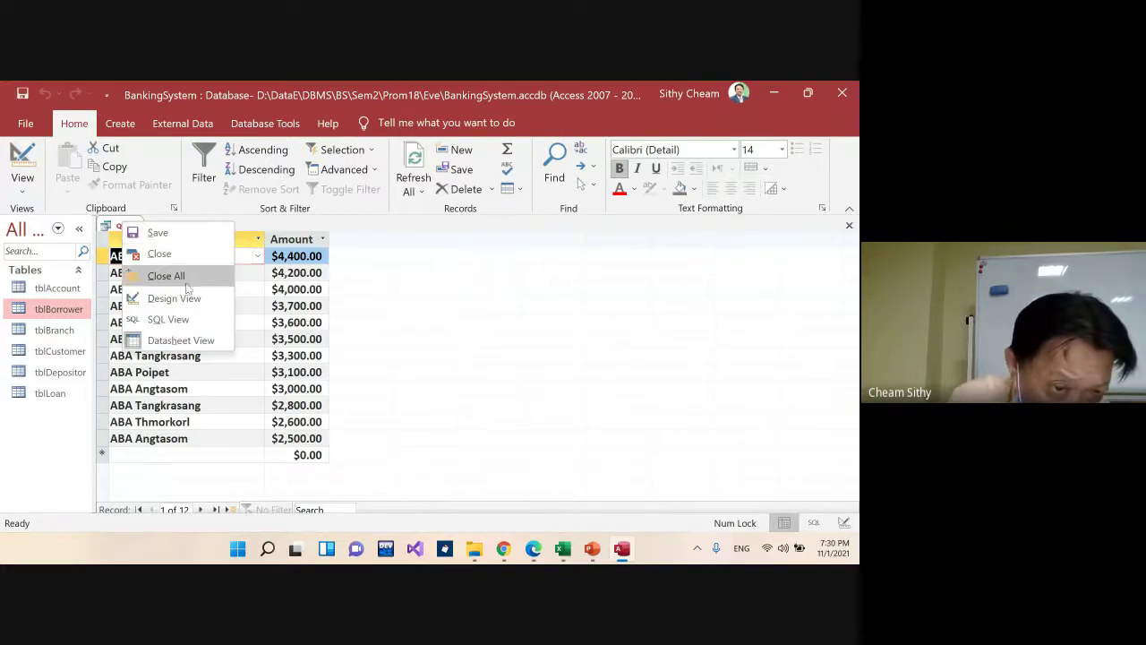
left_click(168, 320)
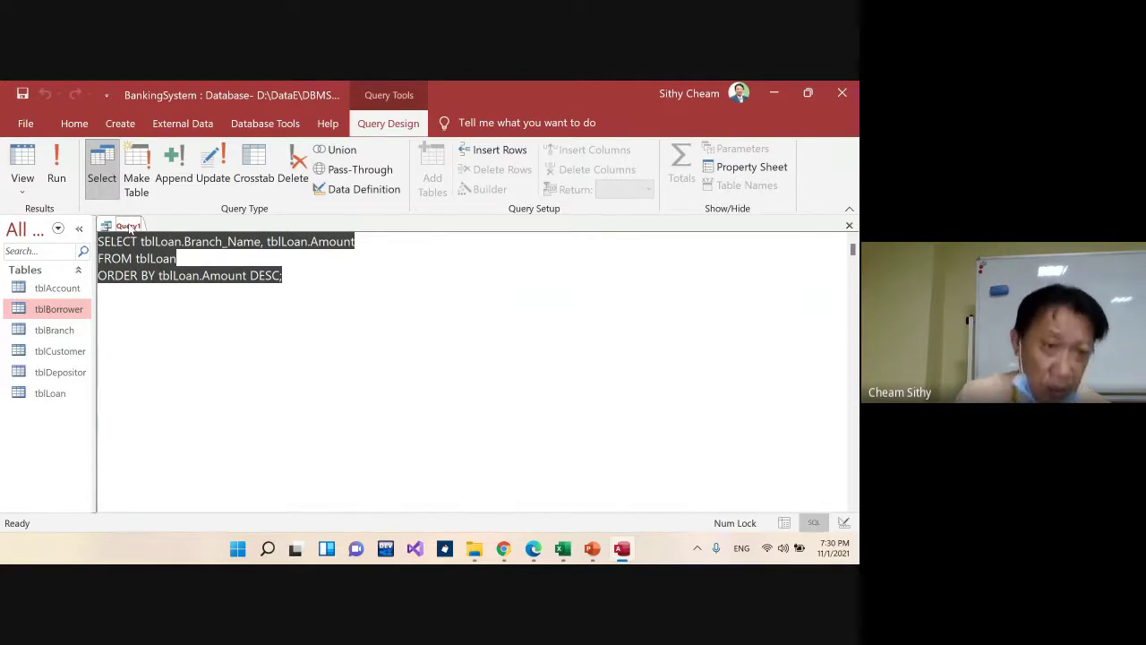
right_click(130, 229)
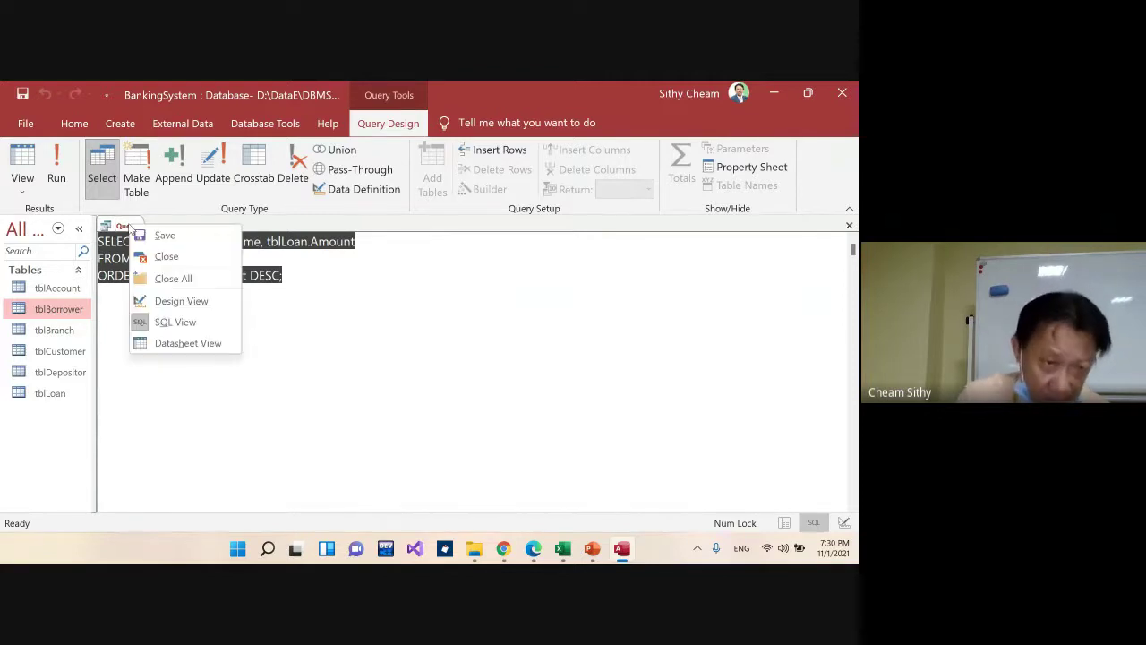
left_click(179, 302)
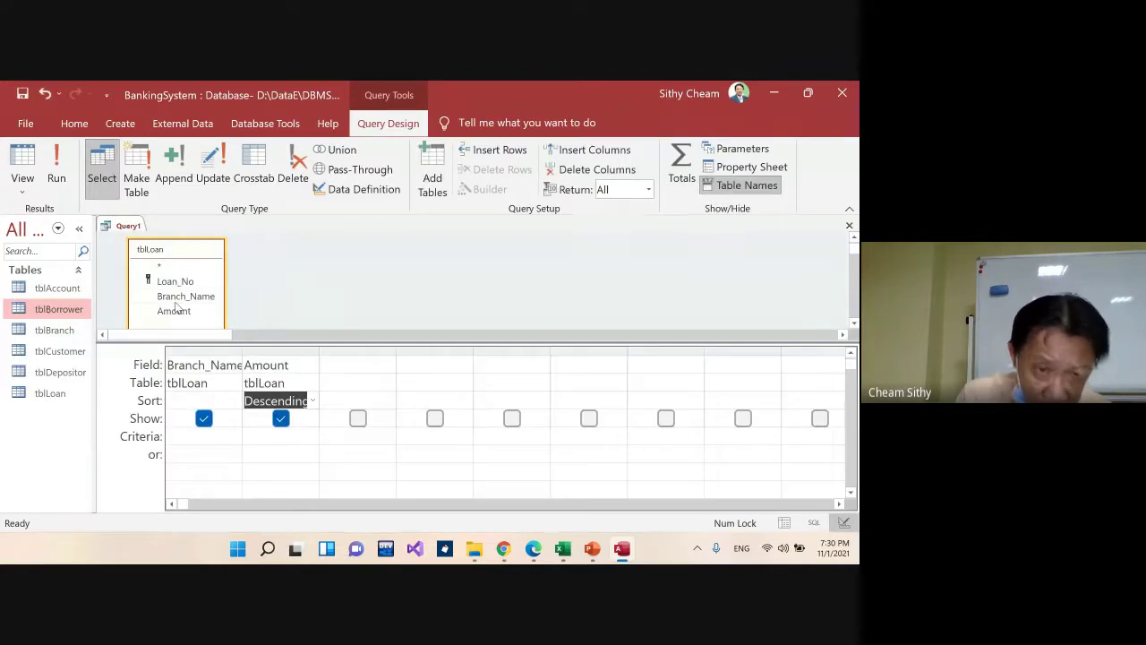
Add Amount again as a third query column, hide it from the results, and give it the criterion <4000
left_click(297, 443)
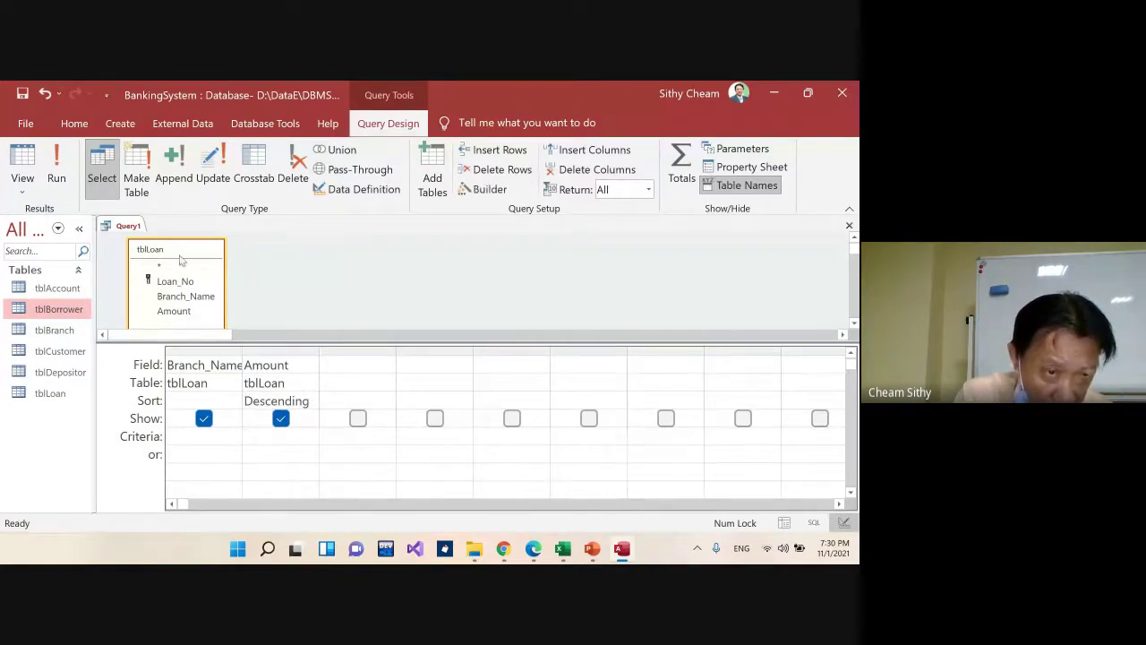
left_click_drag(171, 309, 373, 365)
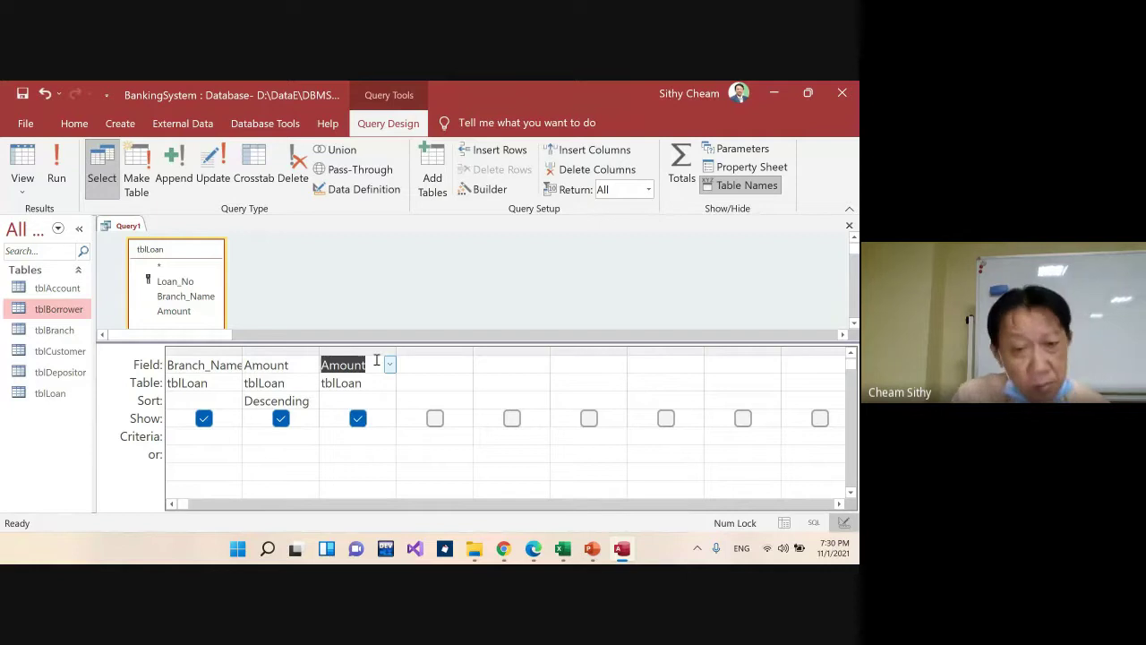
left_click(357, 418)
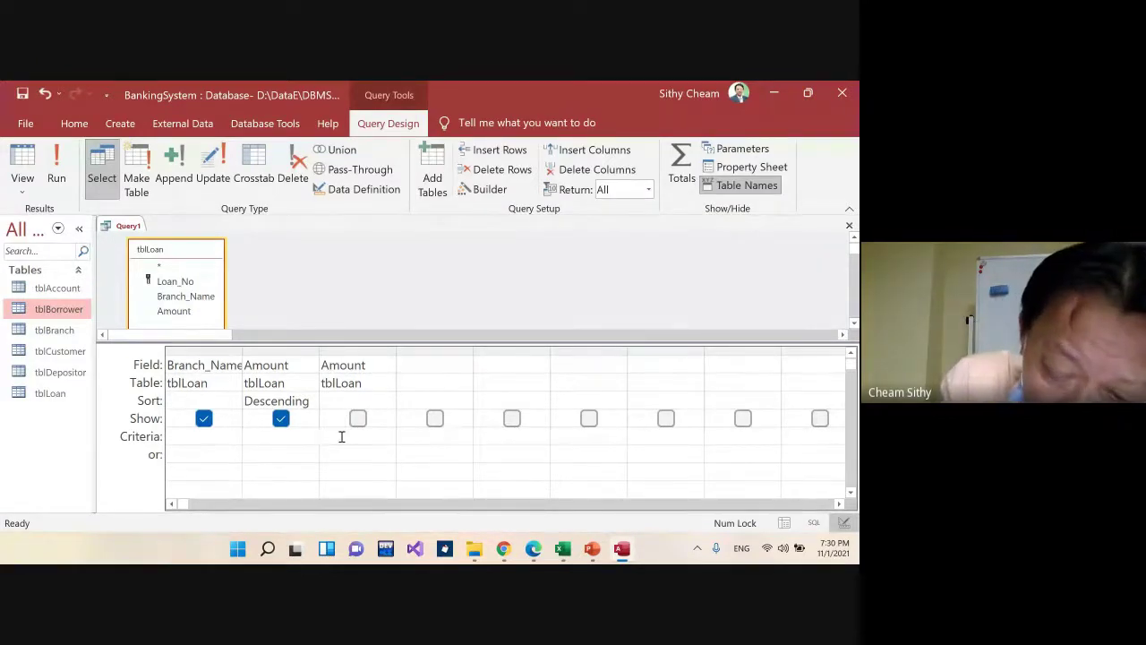
type("<")
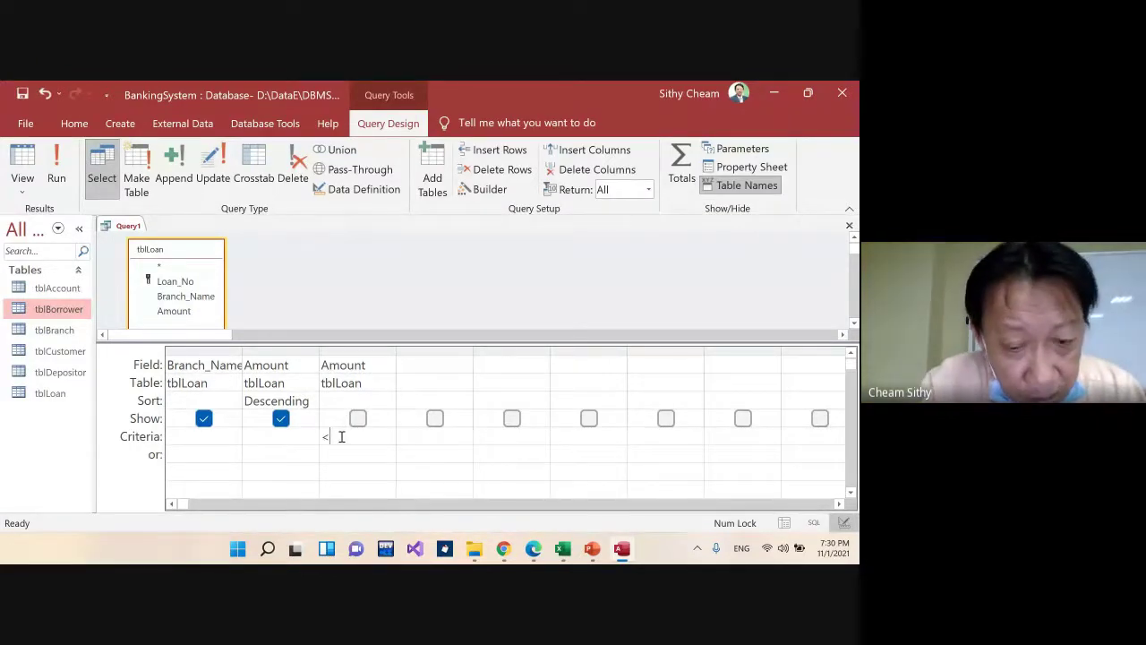
type("4000")
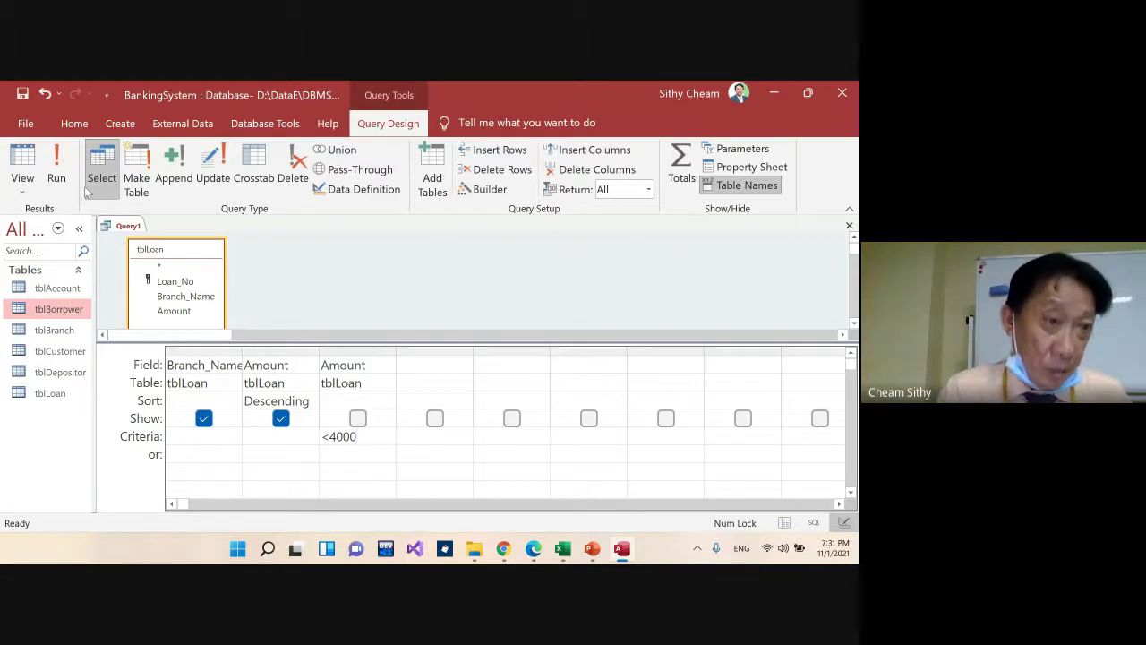
Run the query to check the loans filtered by amount, and return it to Design View
left_click(58, 158)
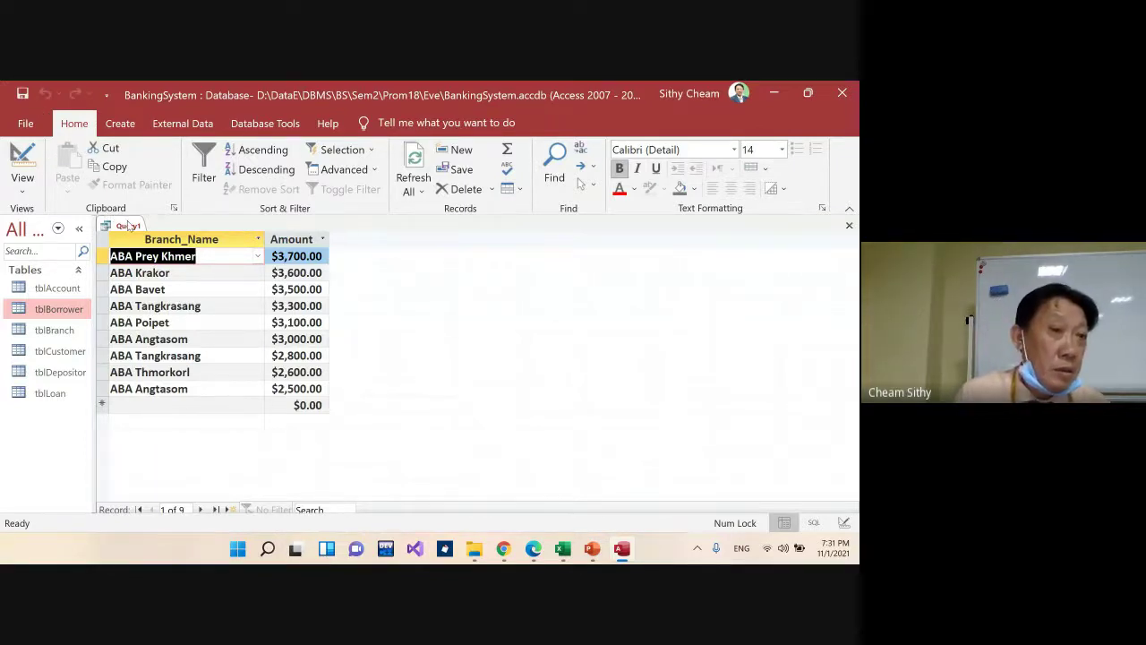
right_click(128, 226)
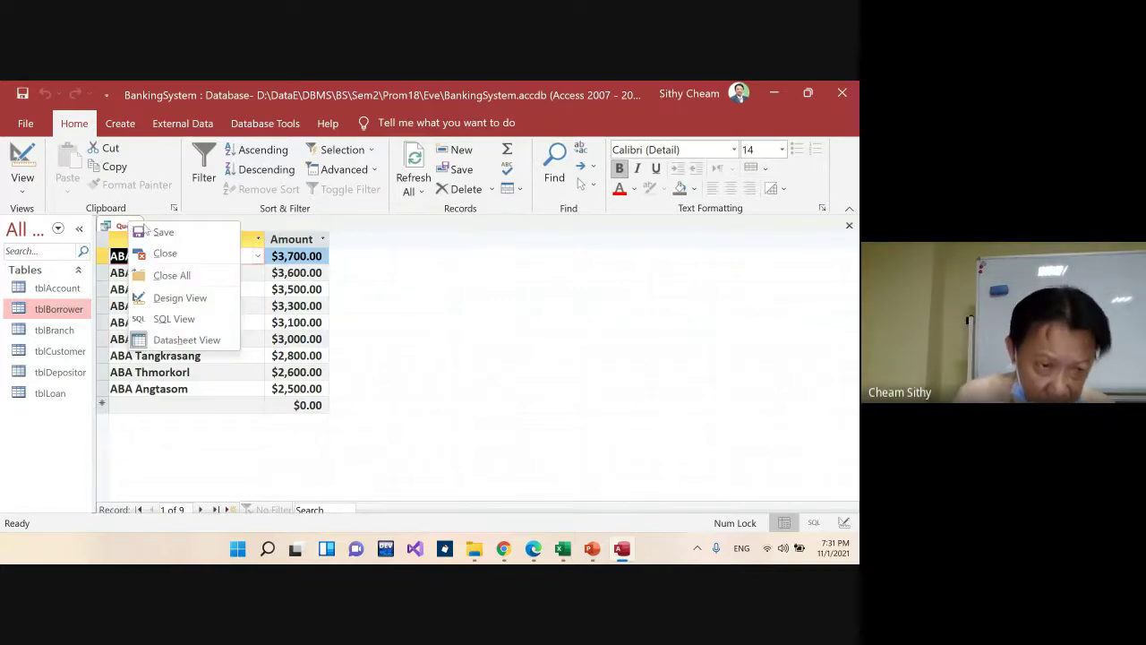
left_click(179, 297)
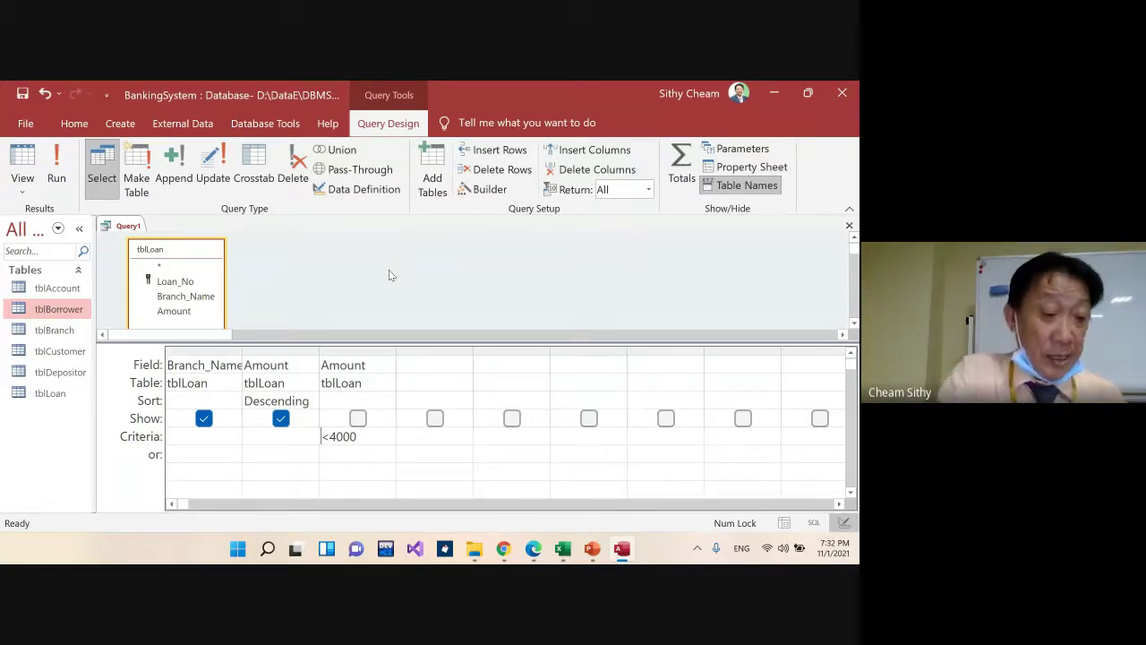
Save the query as qryAmount<4k, close it, and select it among the database's queries
key("ctrl+s")
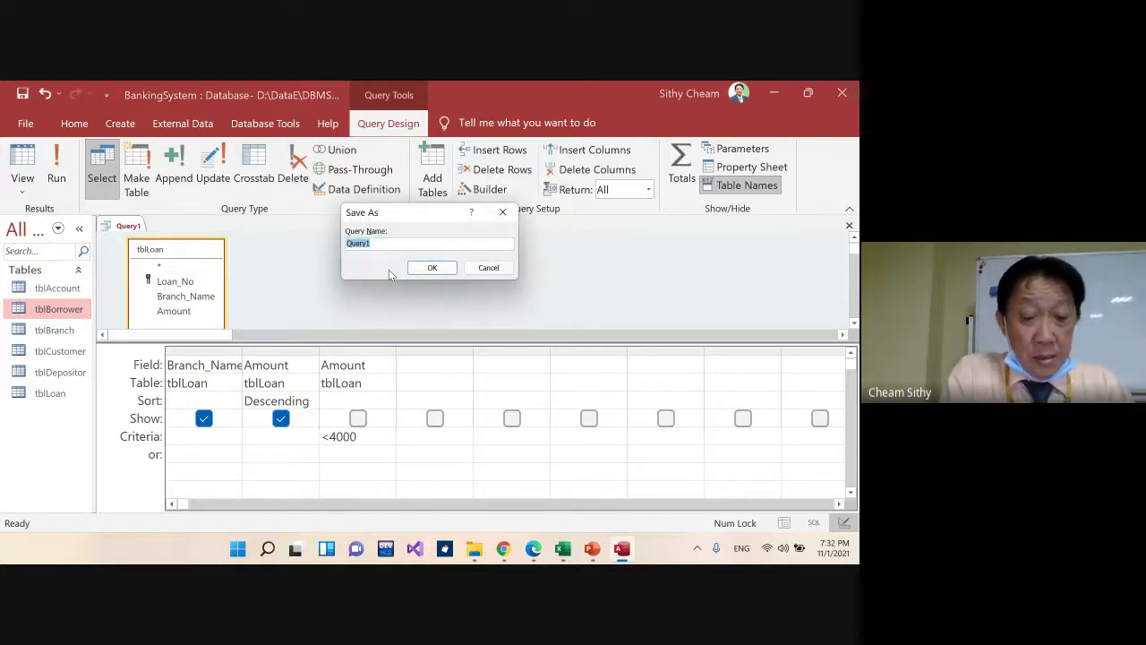
type("qry")
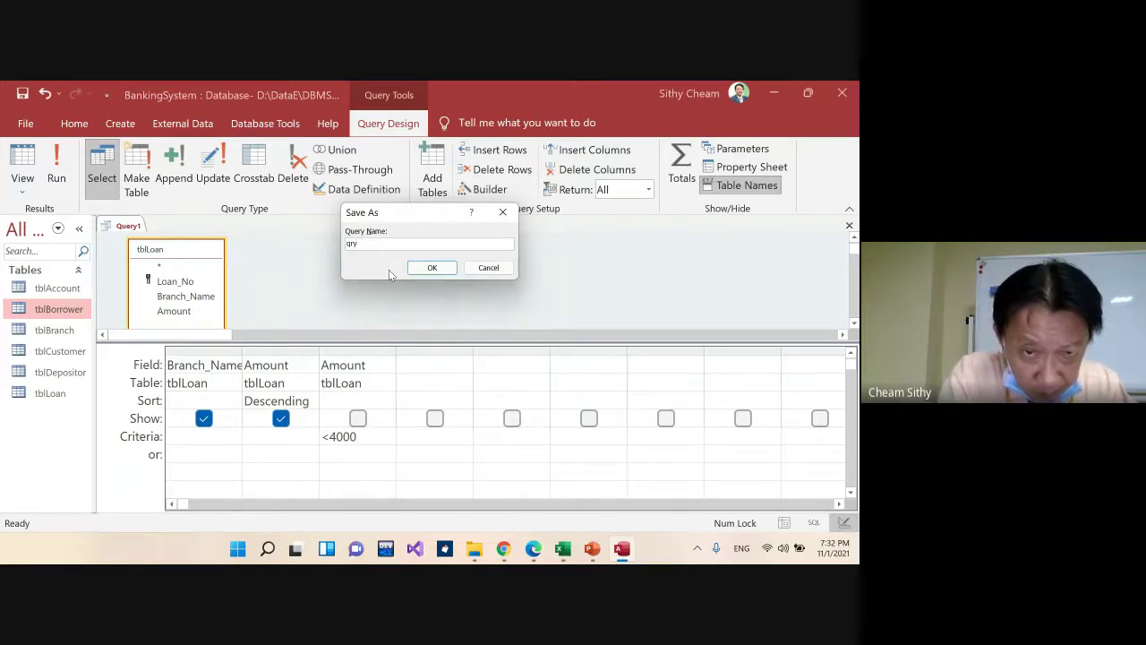
type("ount<4k")
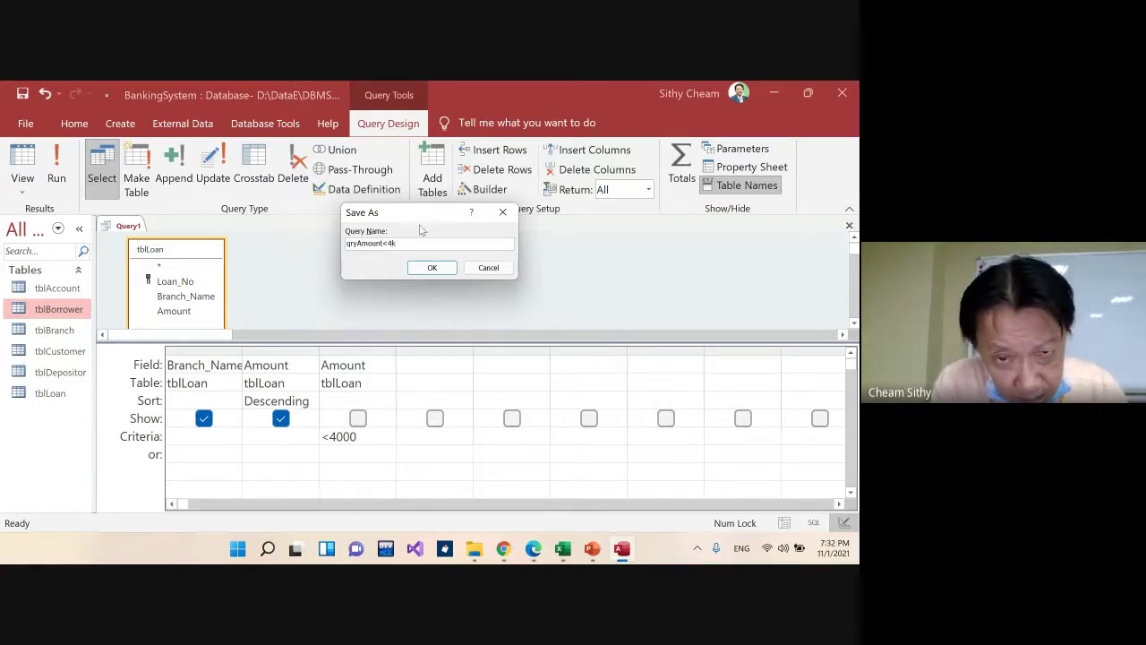
left_click(433, 267)
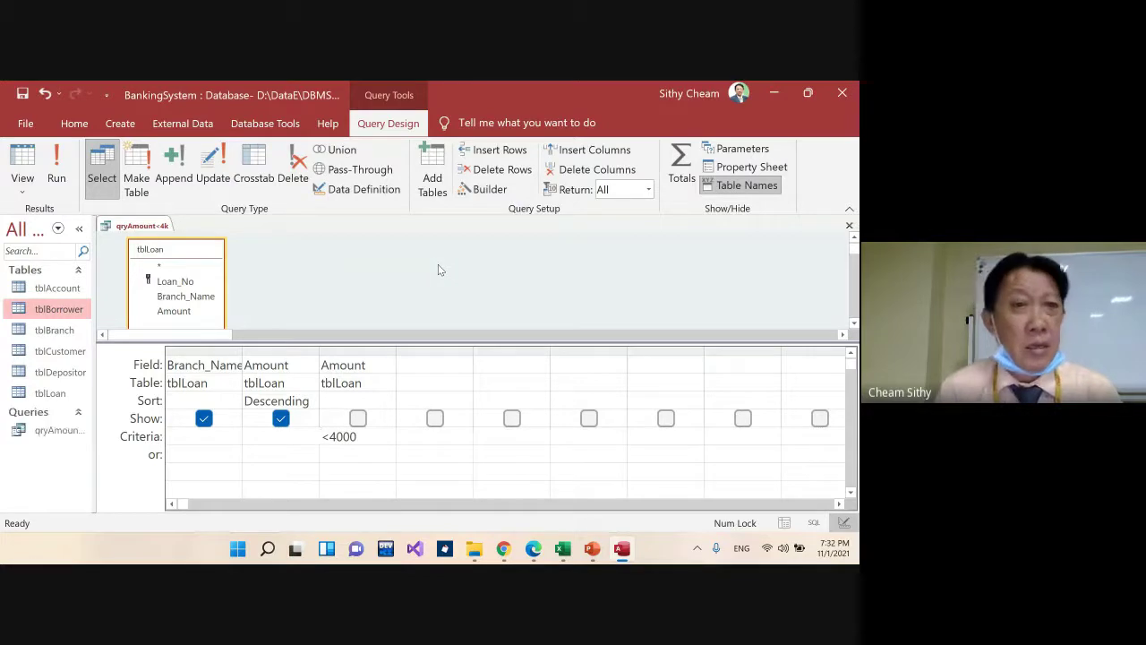
left_click(847, 225)
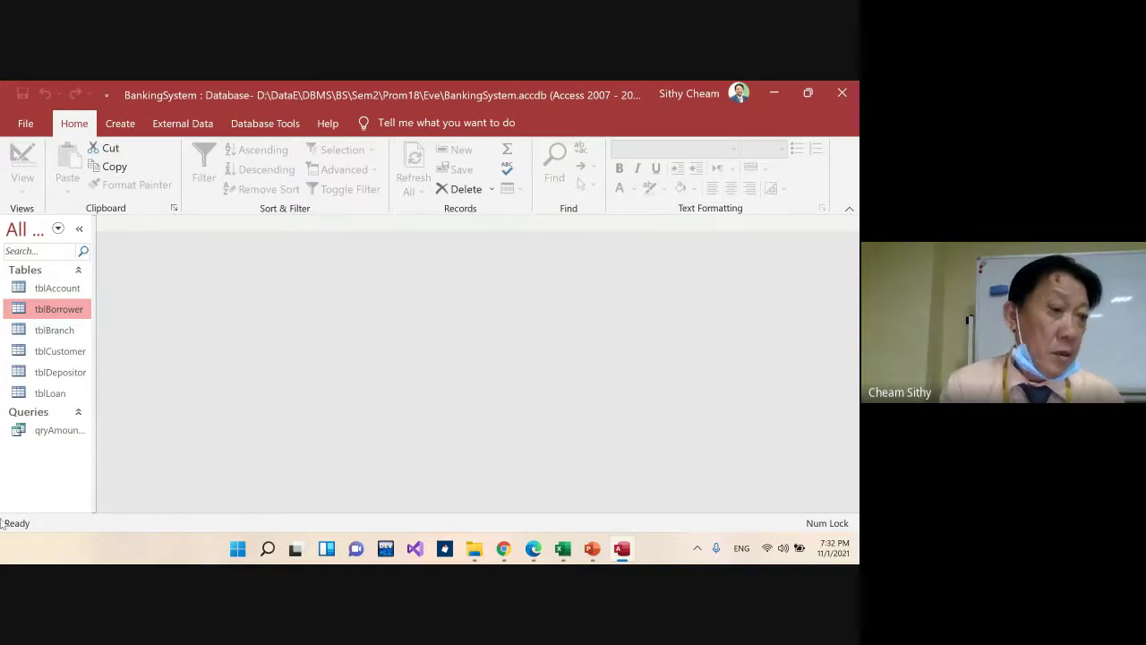
left_click(43, 436)
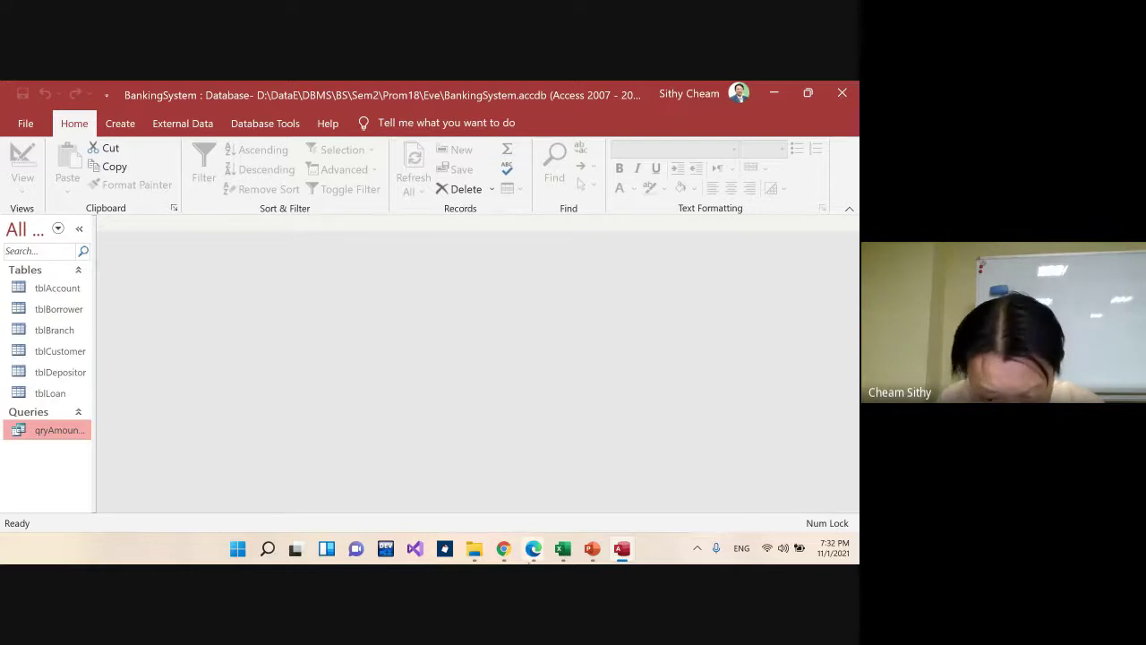
Switch to the Google Meet call in the browser and show the end of its participant list
mouse_move(519, 558)
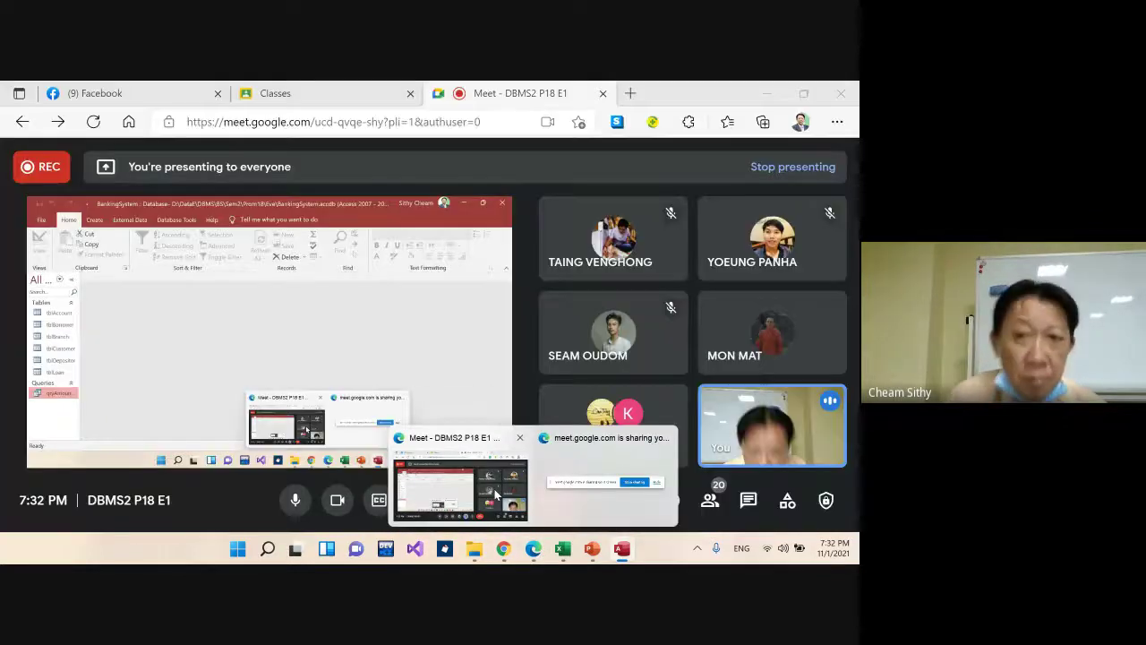
left_click(496, 494)
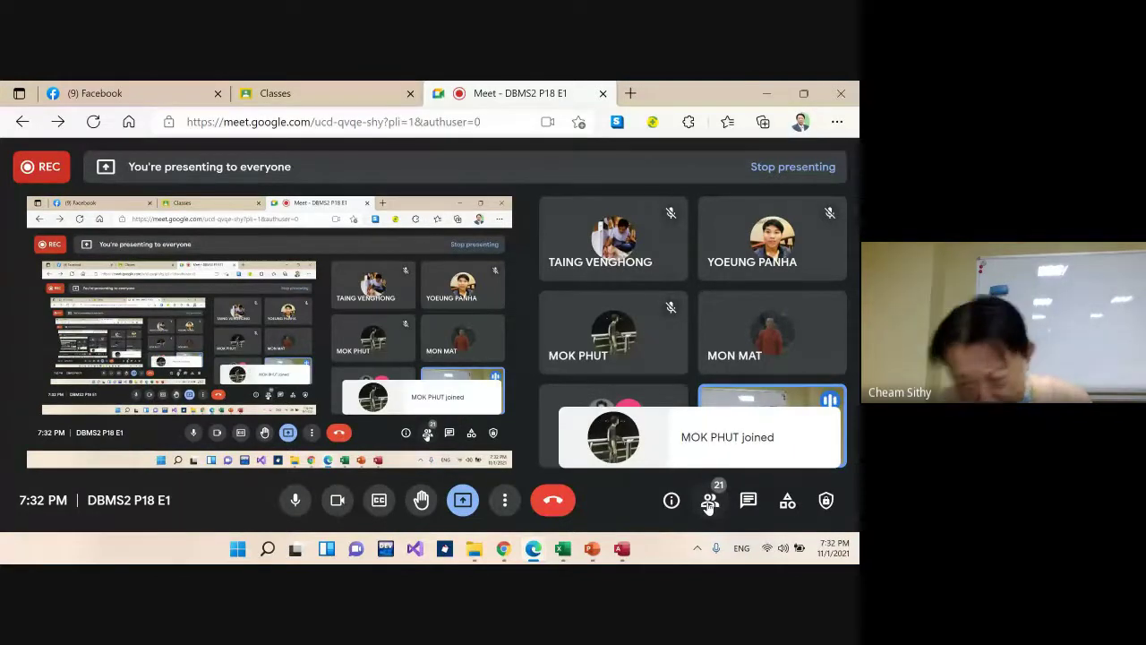
left_click(709, 502)
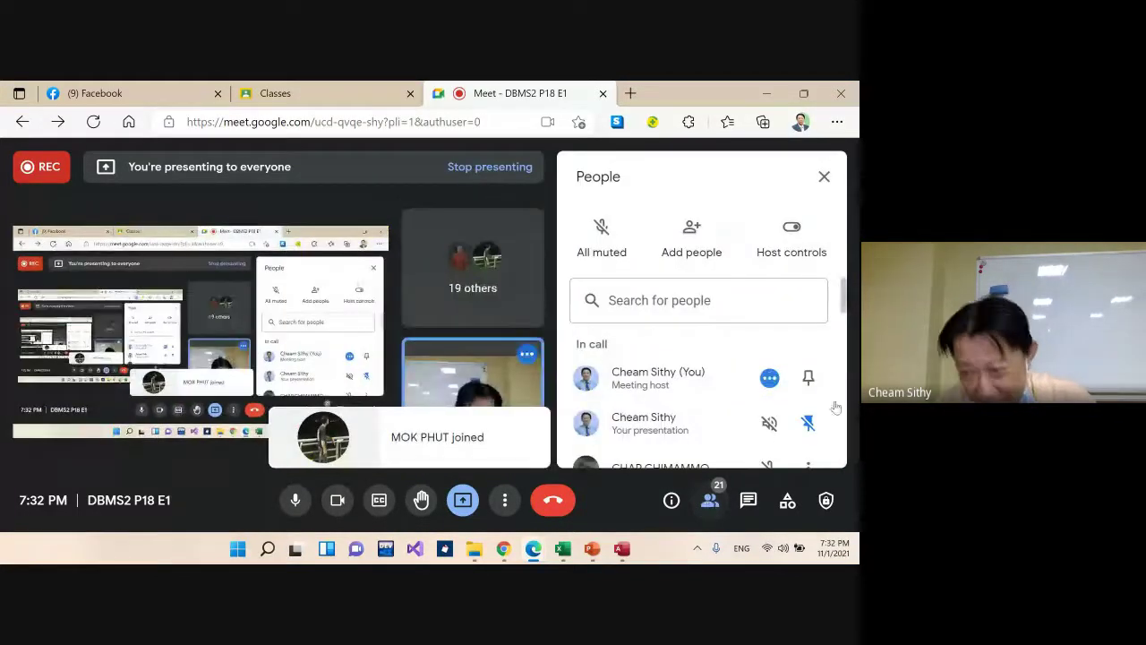
left_click_drag(843, 295, 857, 460)
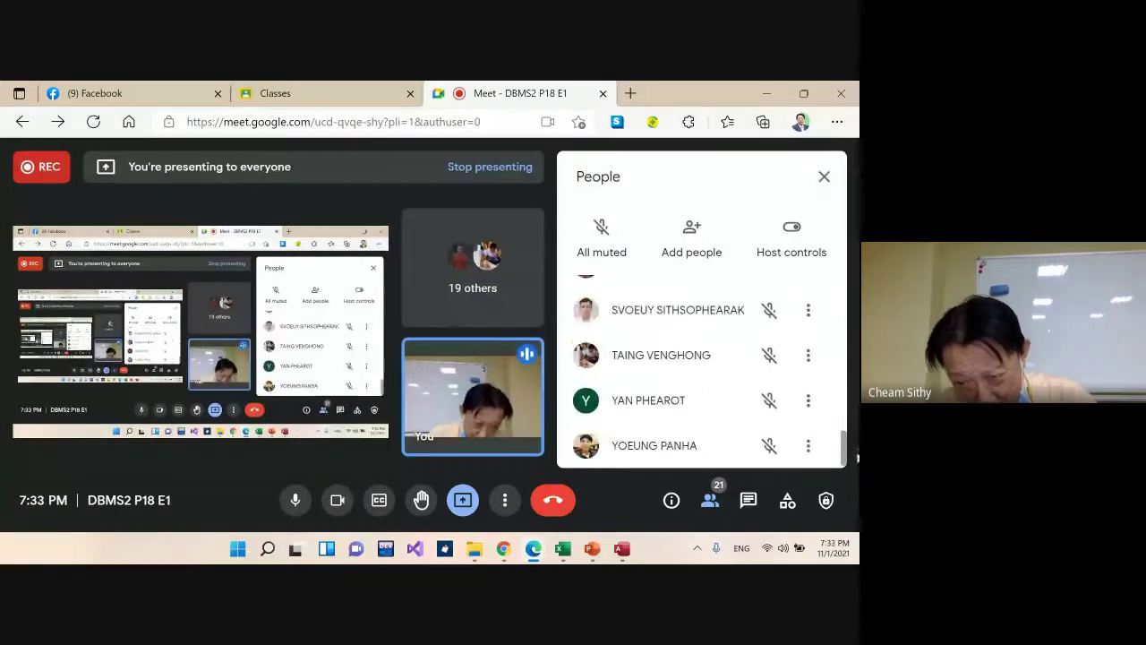
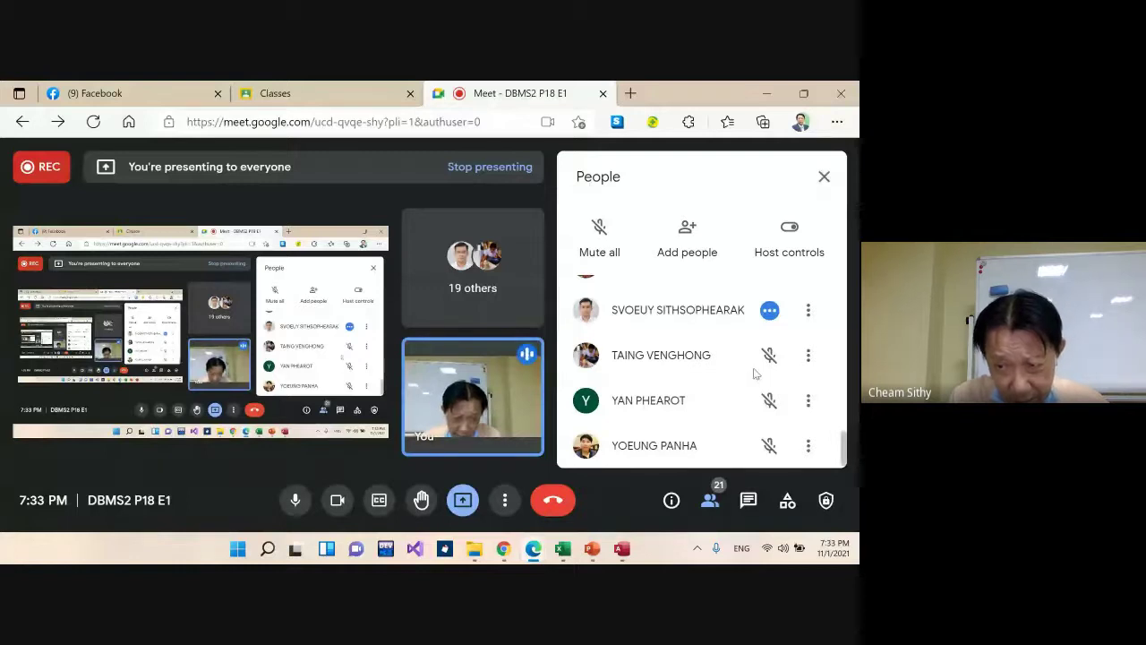
Go through the call's participant list from the last attendee back to the first to check who is present
scroll(754, 376, "up", 1)
scroll(755, 374, "up", 2)
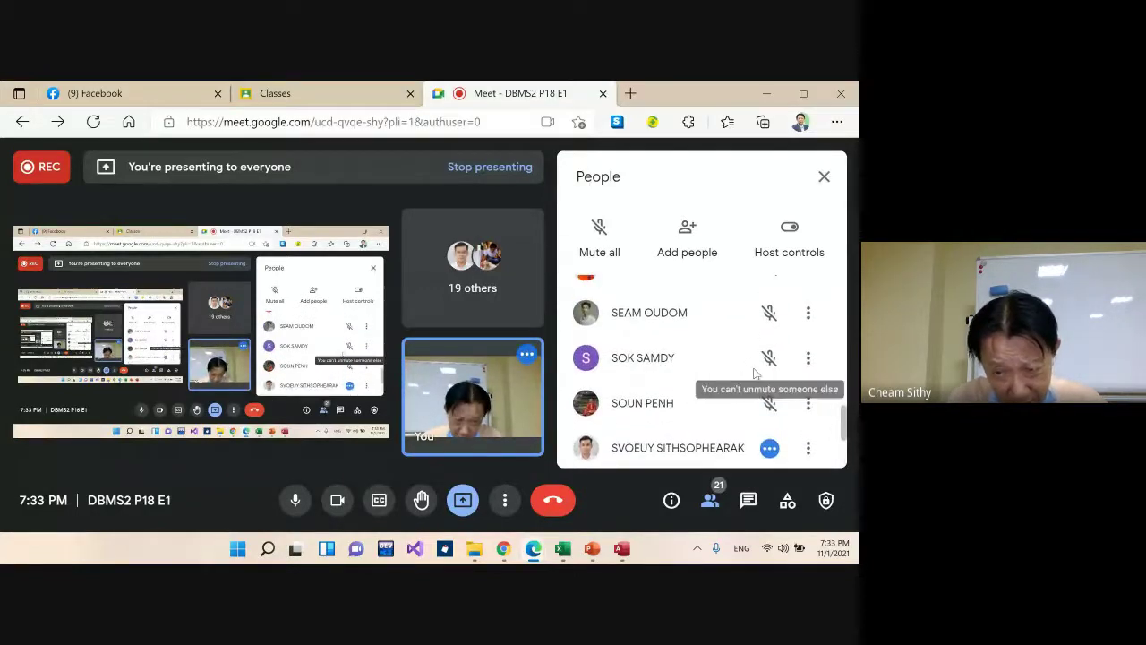
scroll(754, 374, "up", 1)
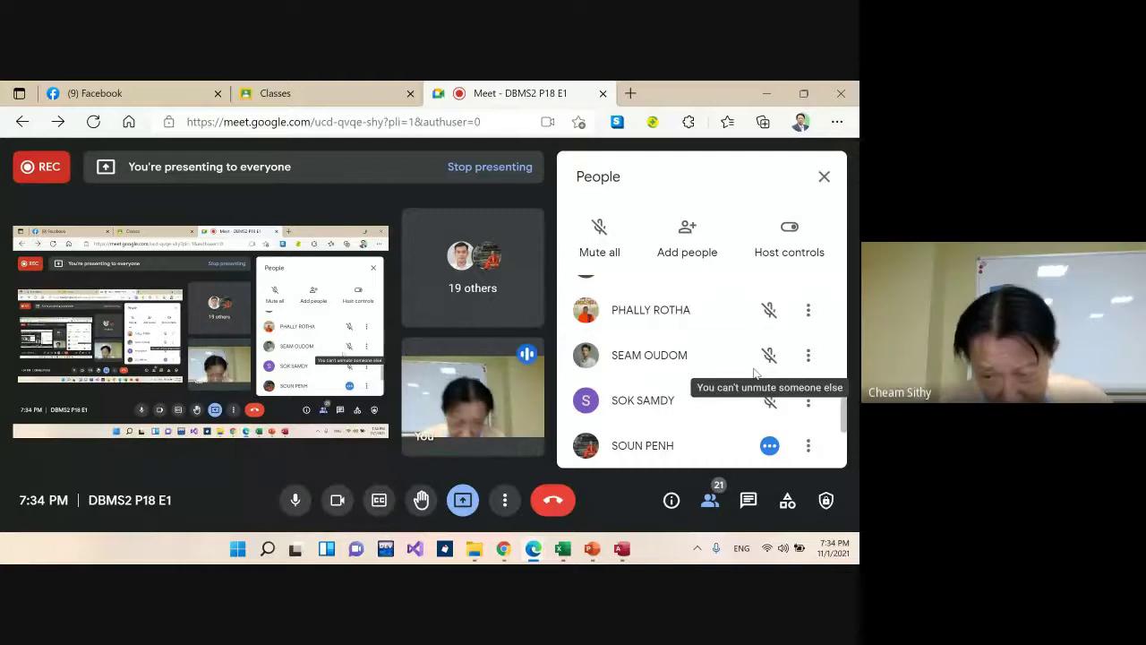
scroll(743, 409, "up", 1)
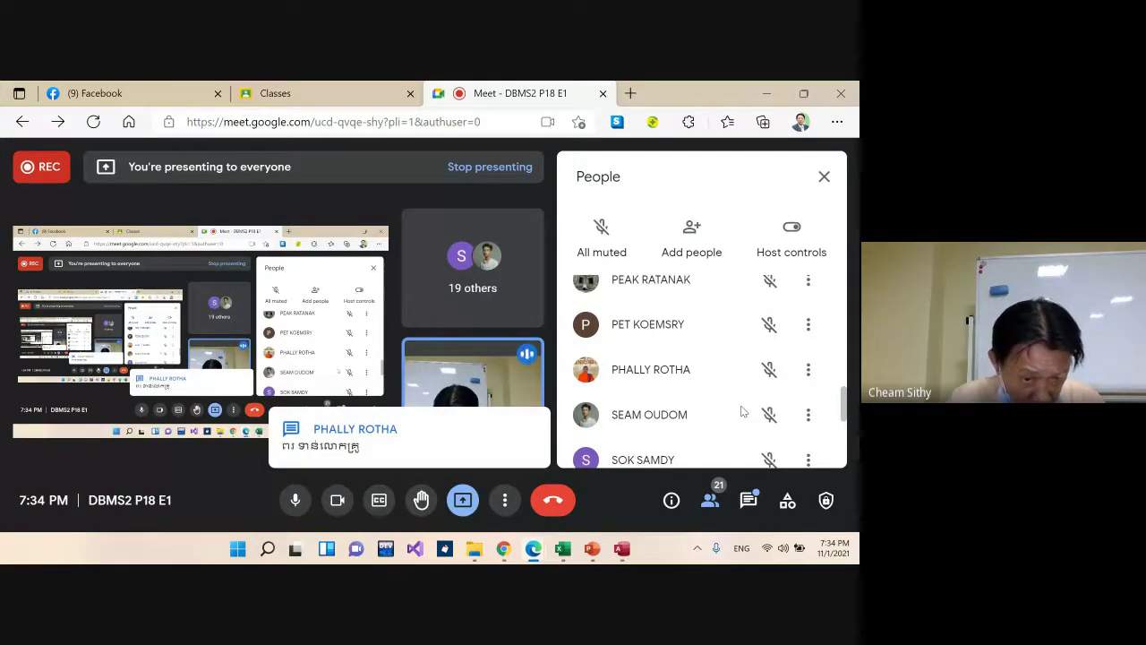
scroll(741, 411, "up", 1)
scroll(741, 411, "up", 2)
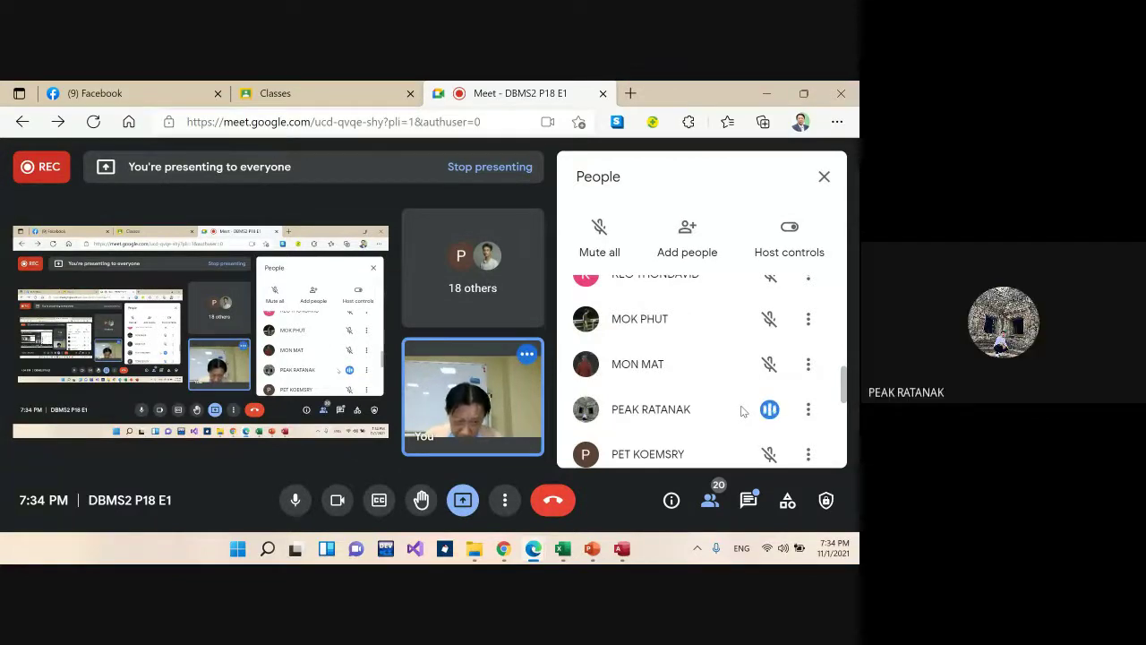
scroll(741, 410, "up", 1)
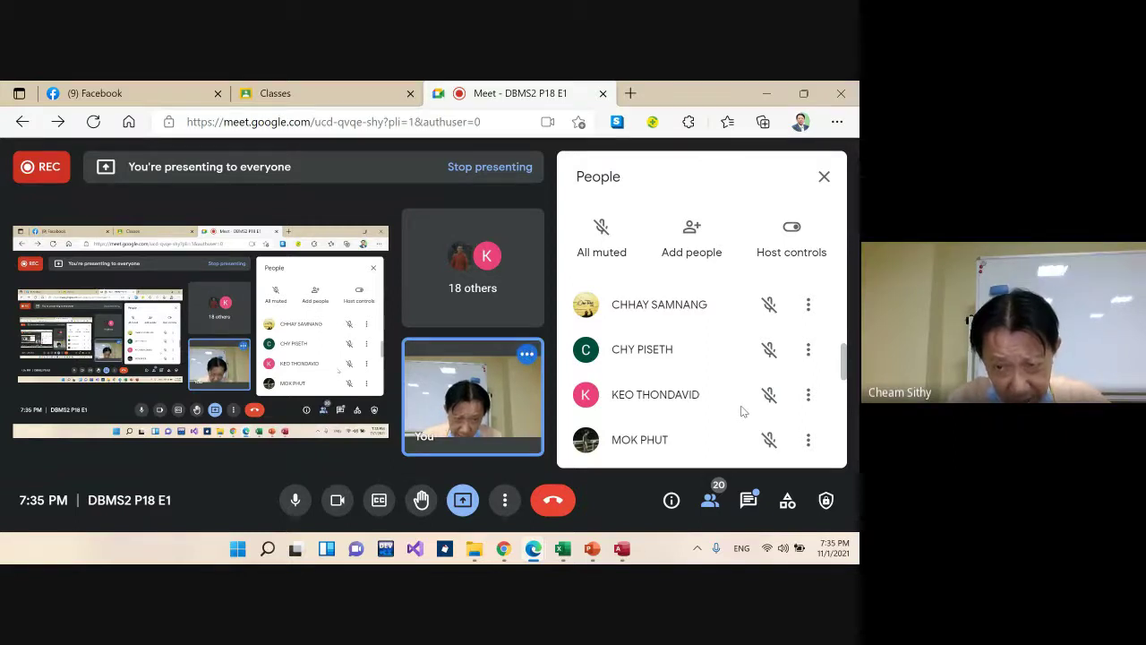
scroll(741, 410, "up", 2)
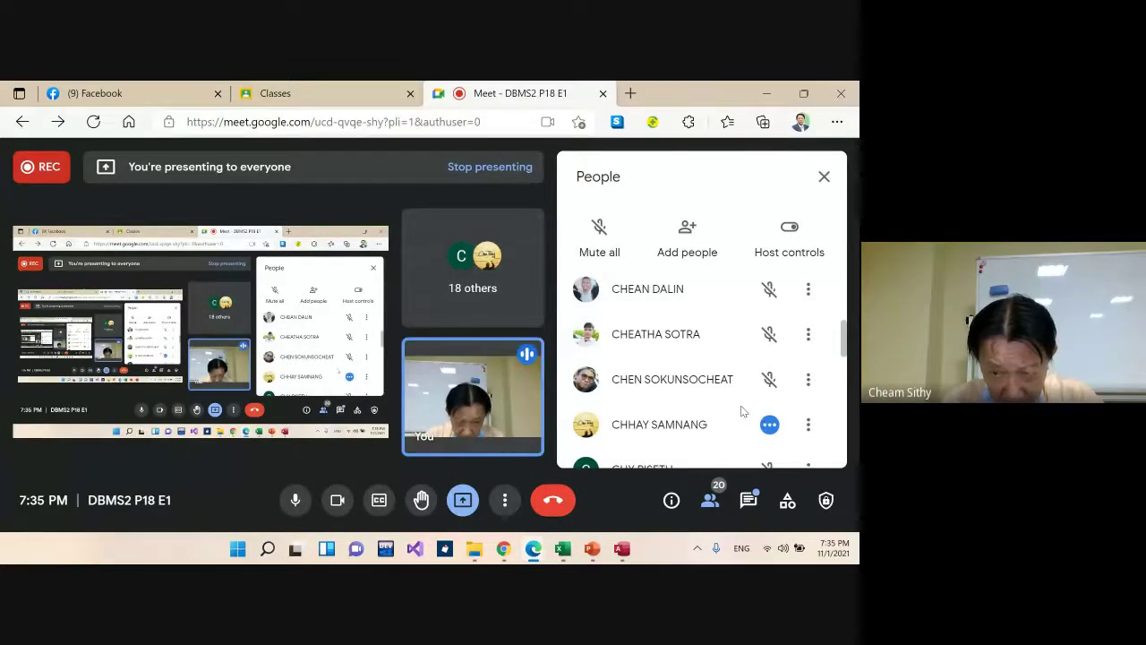
scroll(741, 411, "up", 1)
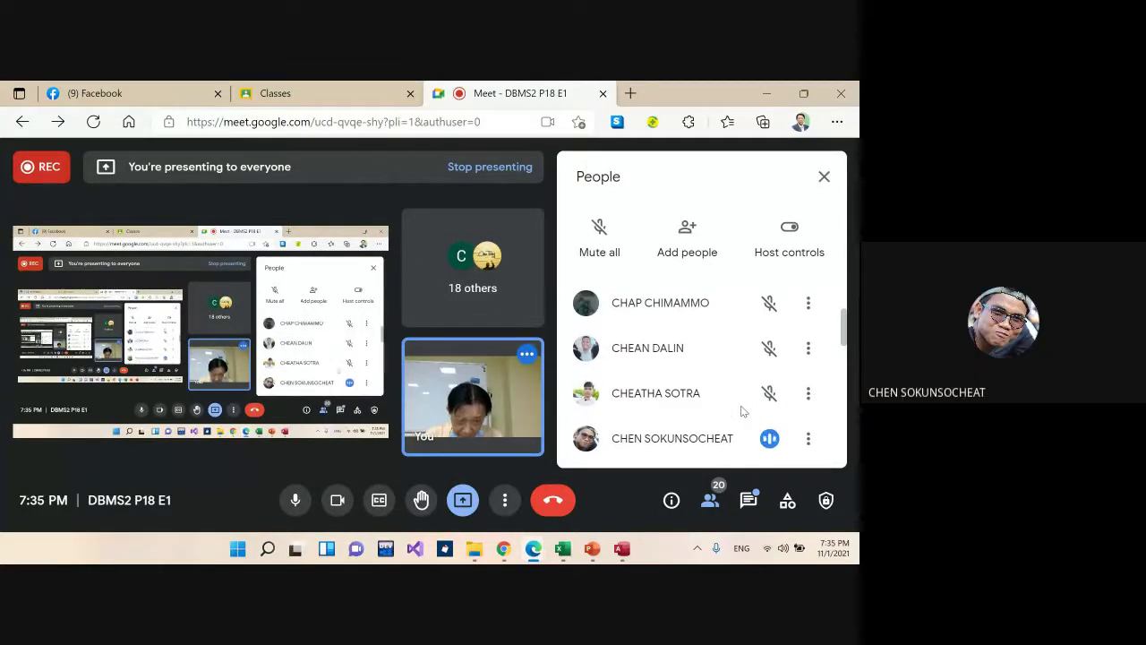
scroll(741, 411, "up", 1)
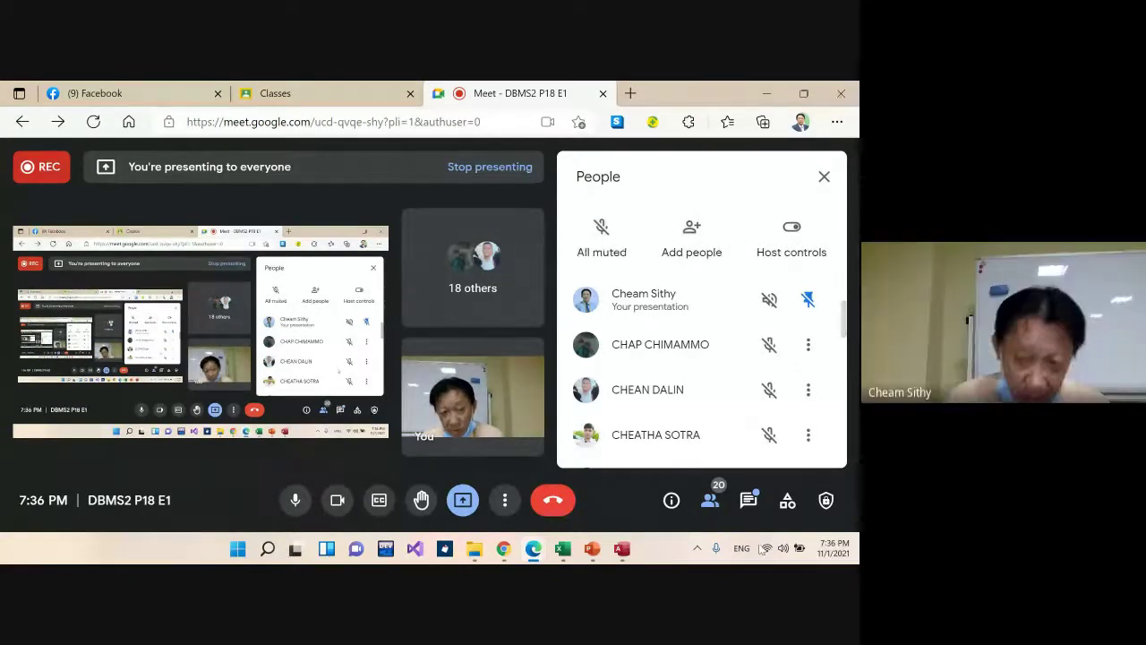
Switch back to the BankingSystem database in Access and create a query without adding tables, opened in SQL View
left_click(622, 548)
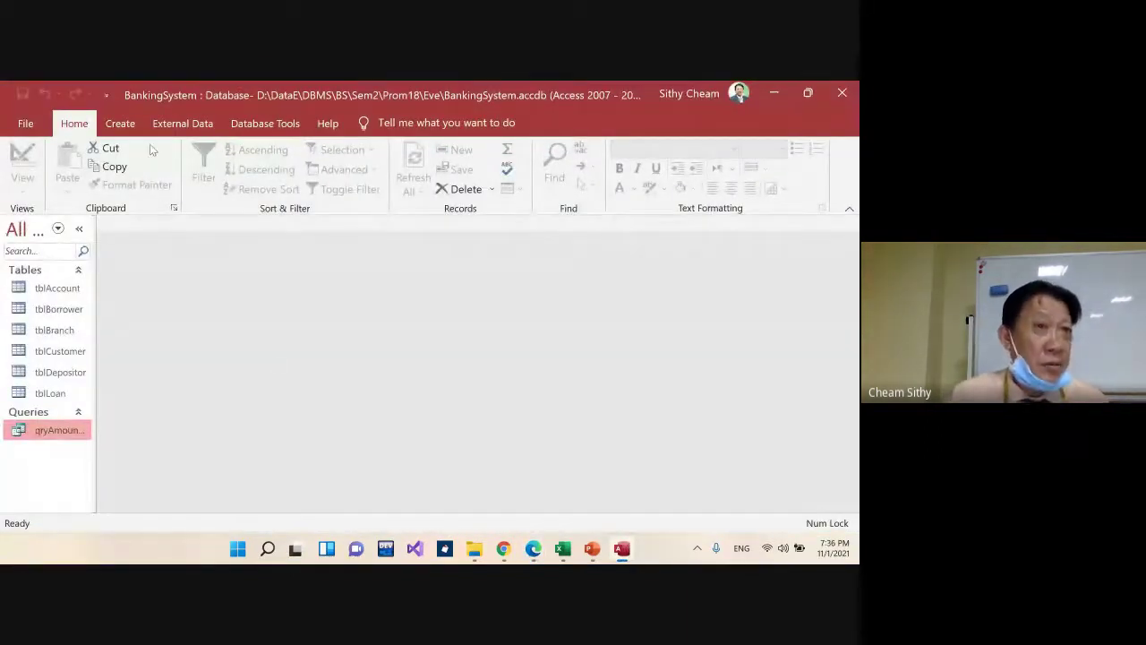
left_click(120, 123)
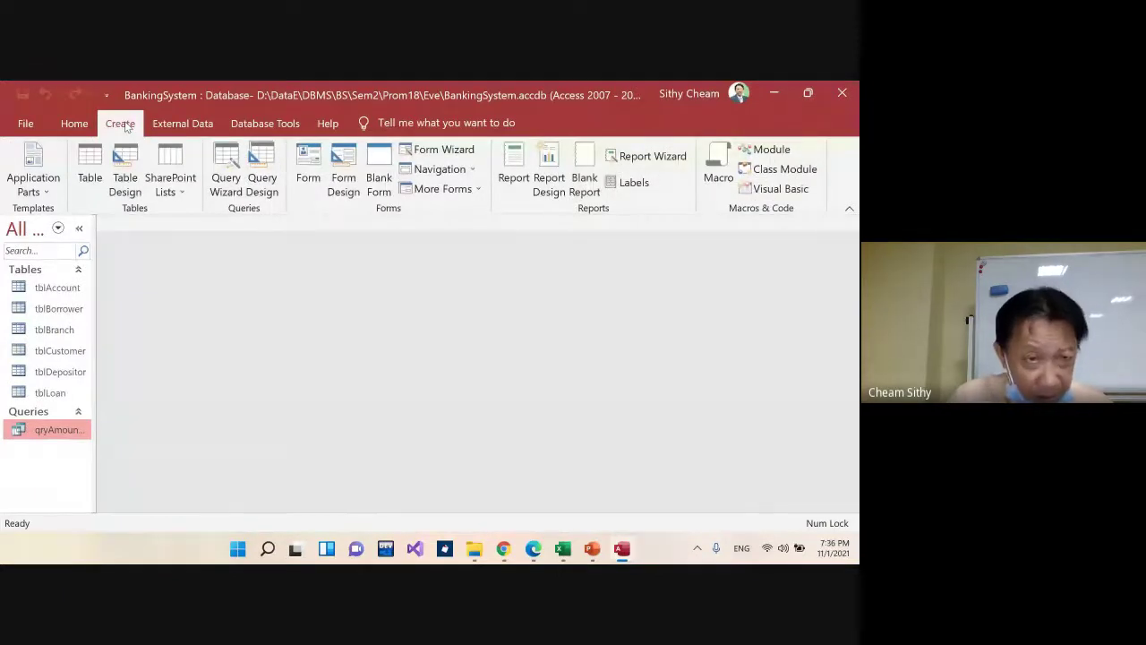
left_click(257, 179)
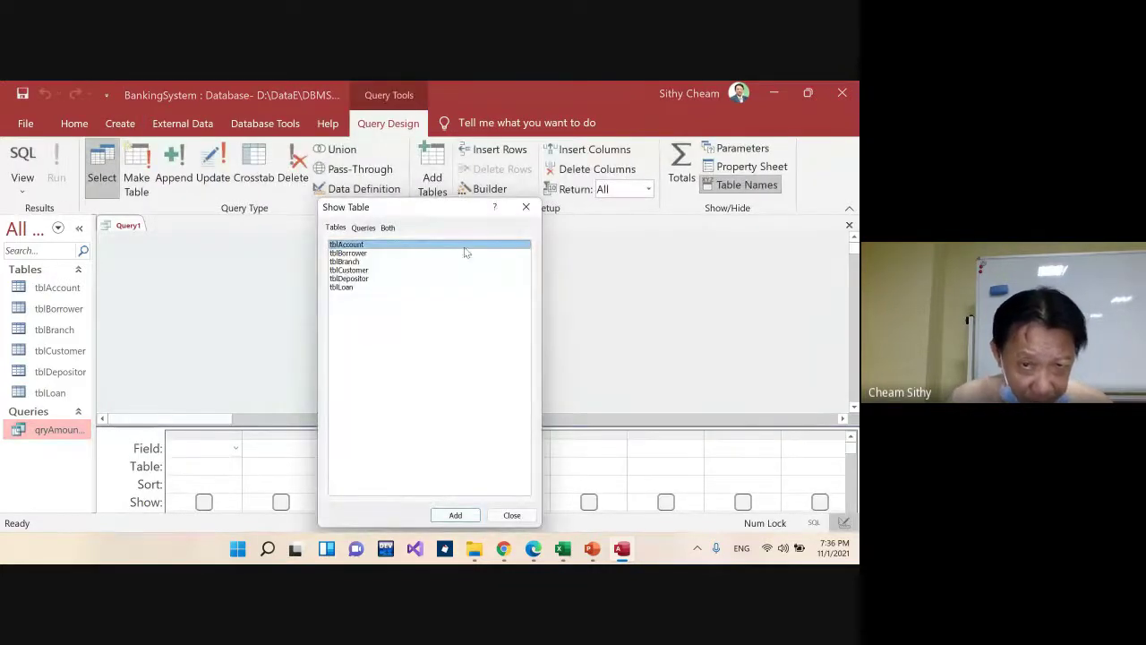
left_click(525, 210)
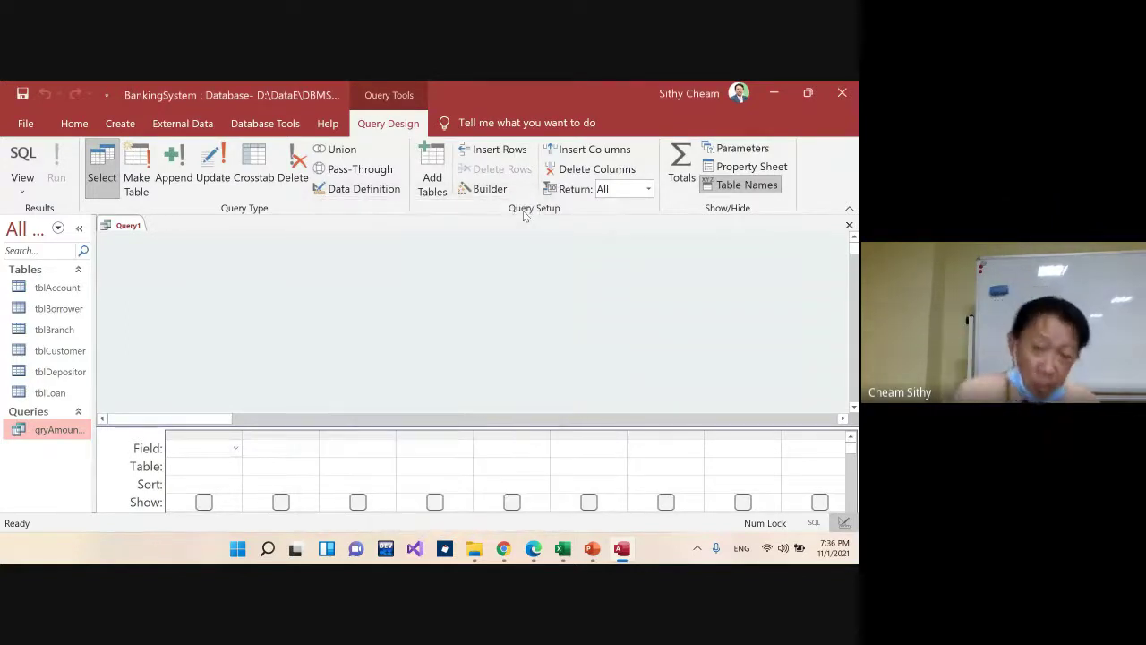
right_click(359, 304)
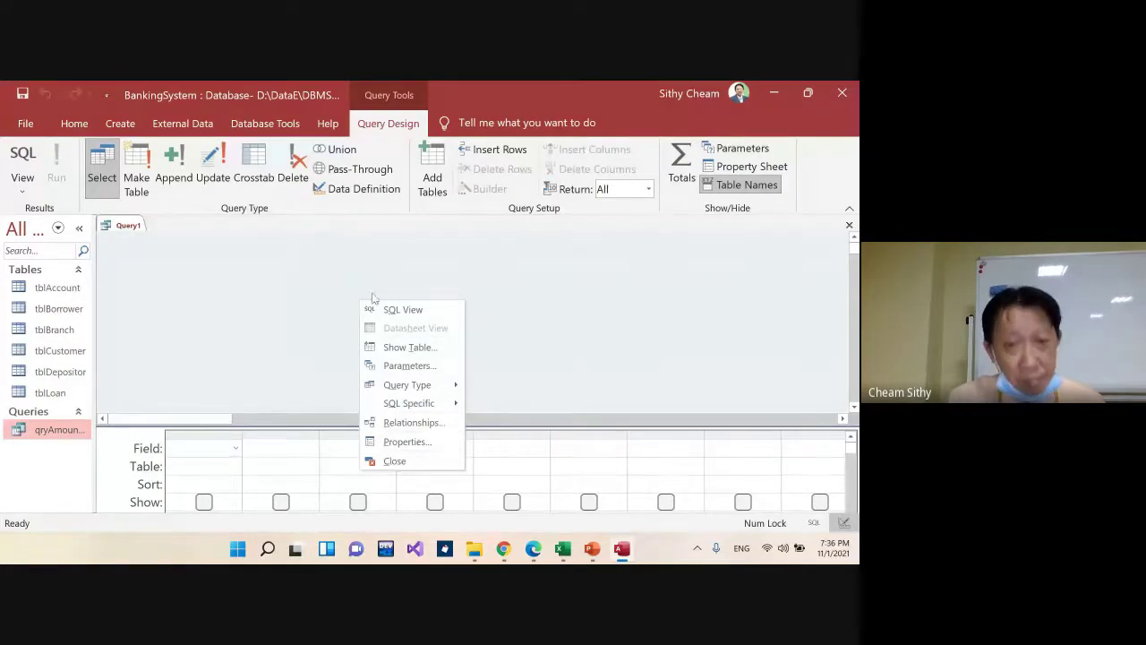
left_click(412, 312)
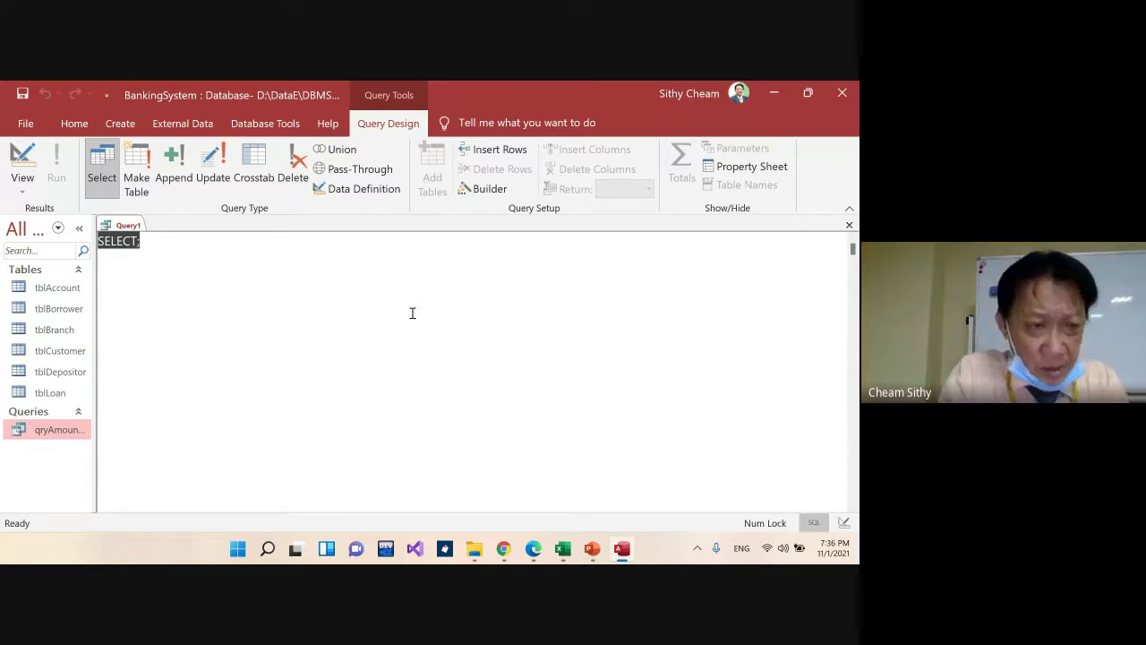
Replace the default SQL statement with a Select statement that retrieves Branch_Name and Amount
type("Select Branch")
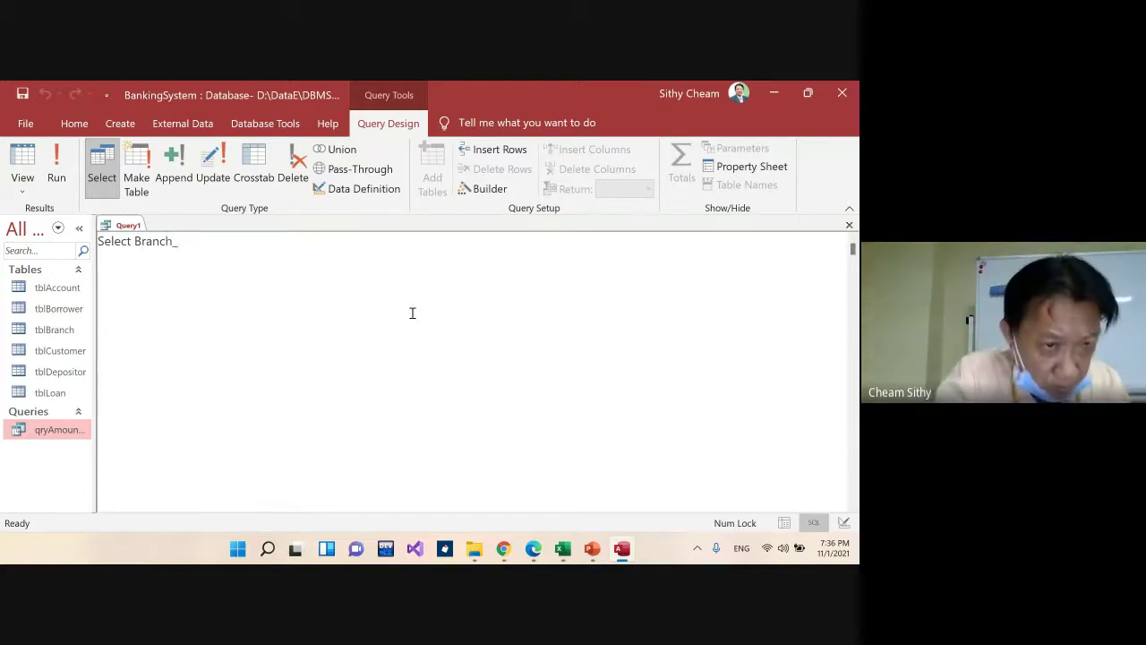
type("_Name")
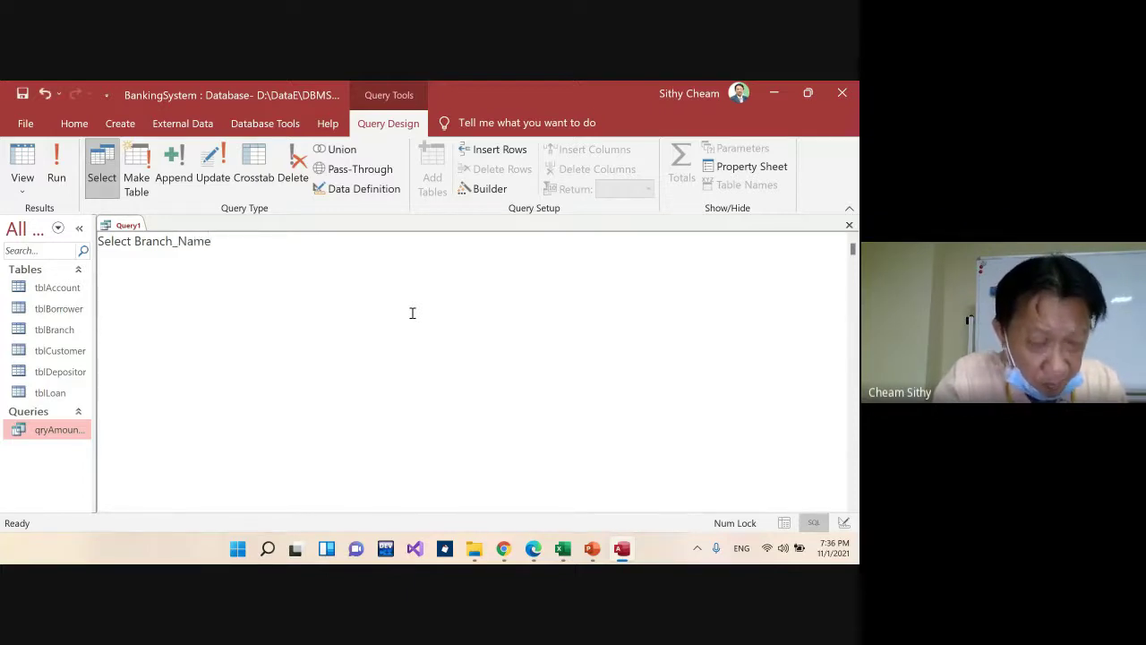
type(", Amount Fro")
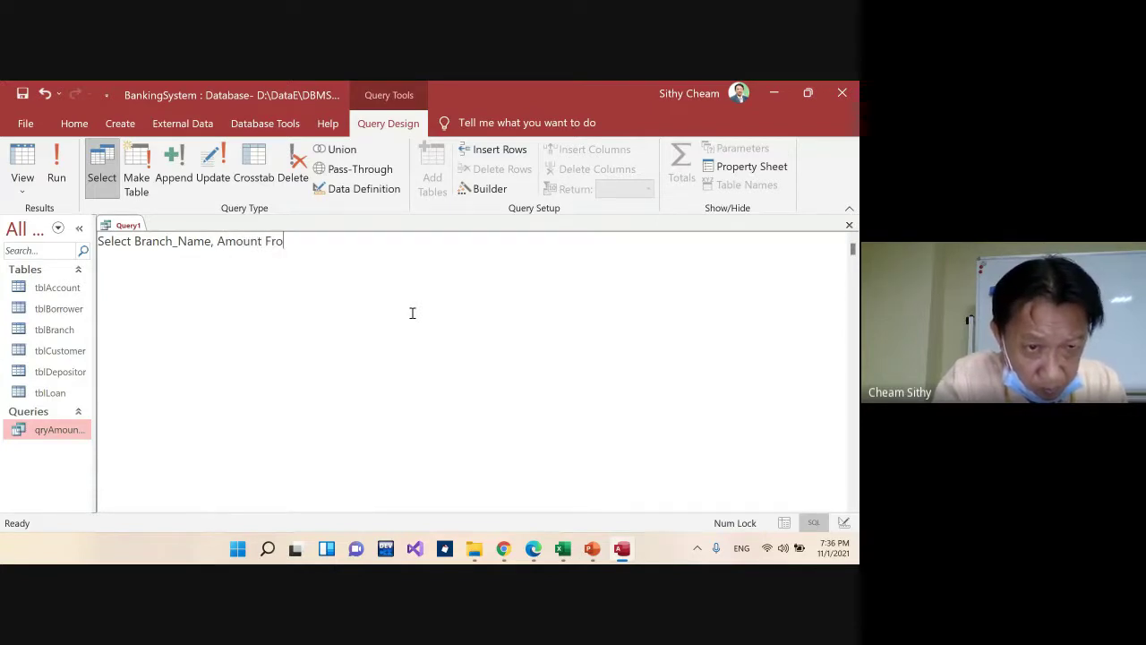
Complete the SQL query with From tblLoan, Where Amount>3000 and Order by Amount Desc, and run it
type("m tblLoan ")
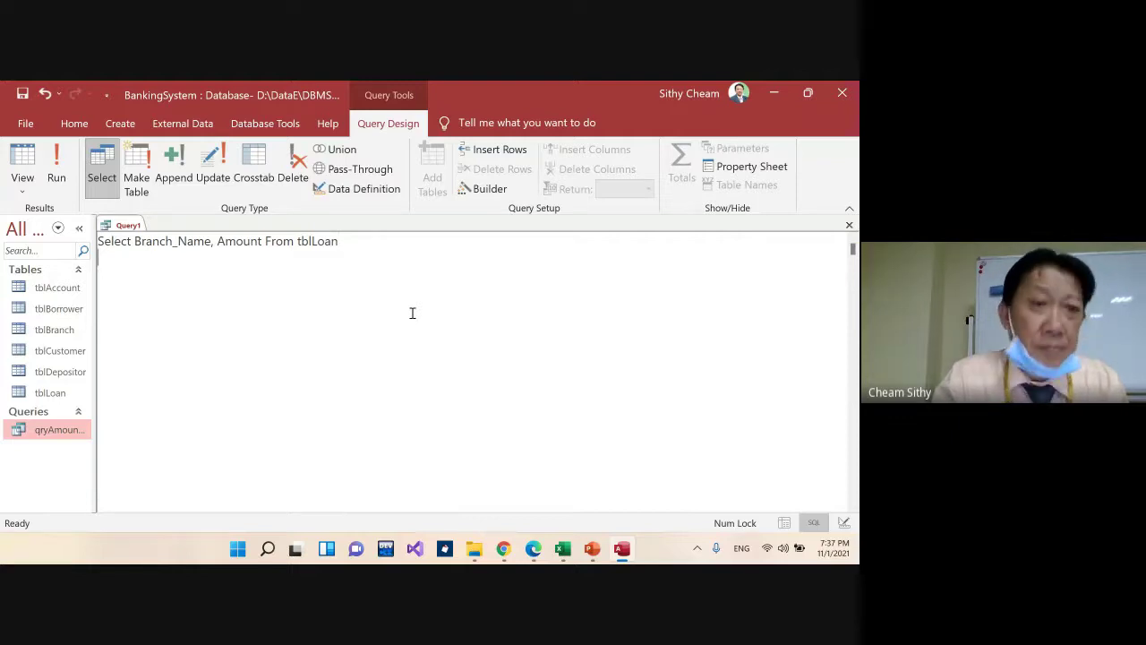
type("Whe")
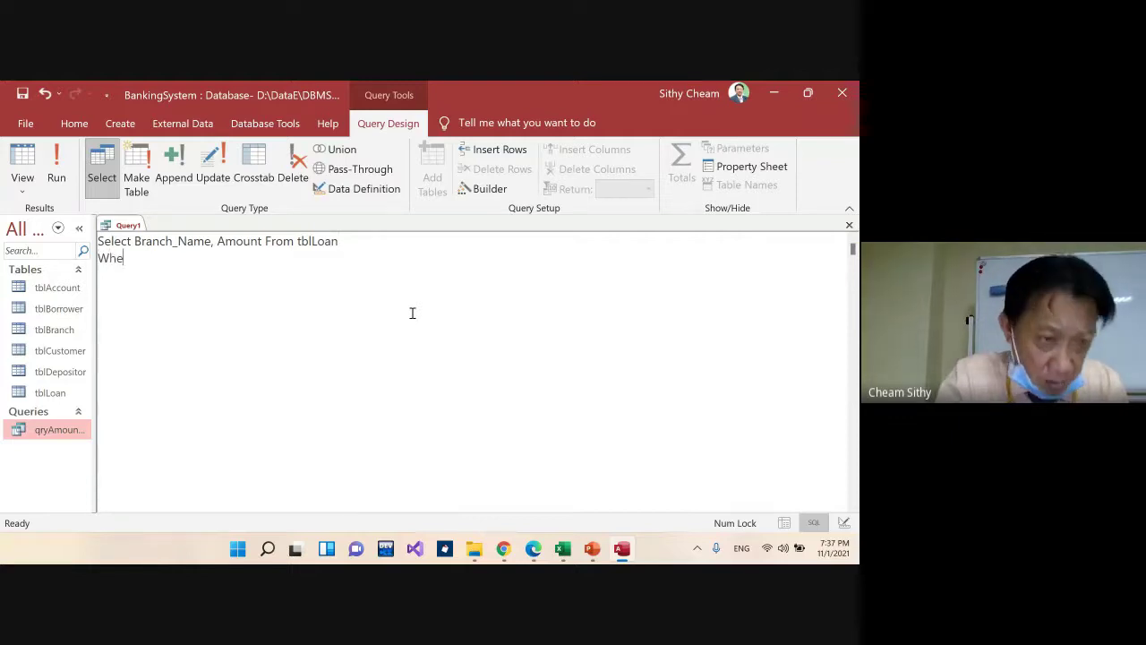
type("re Amount")
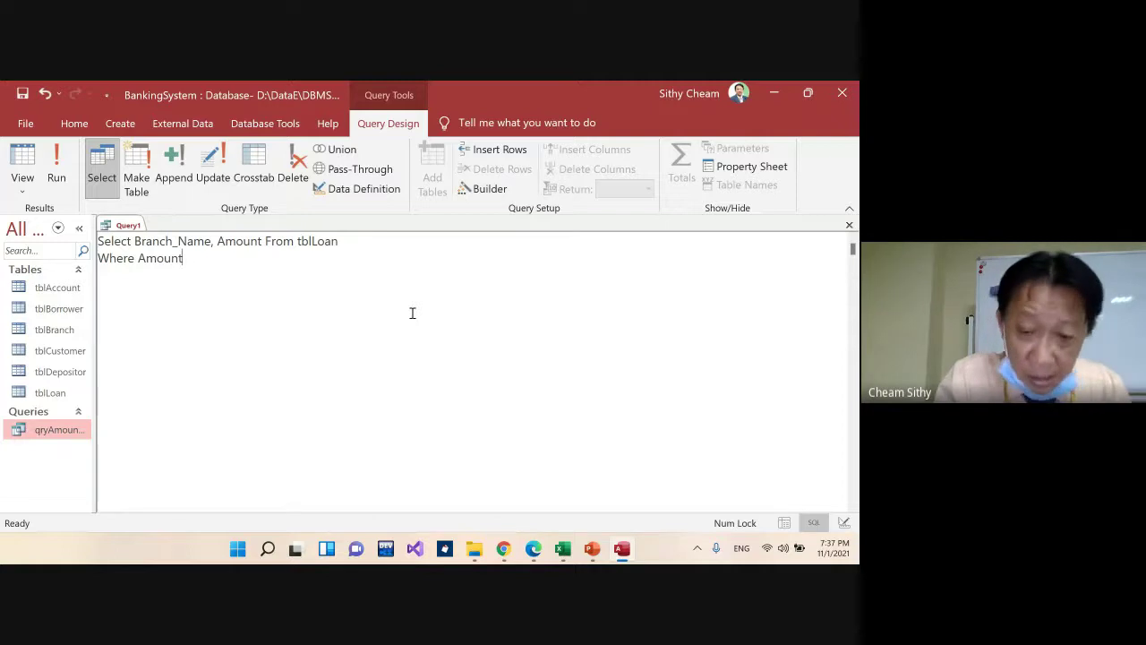
type(">")
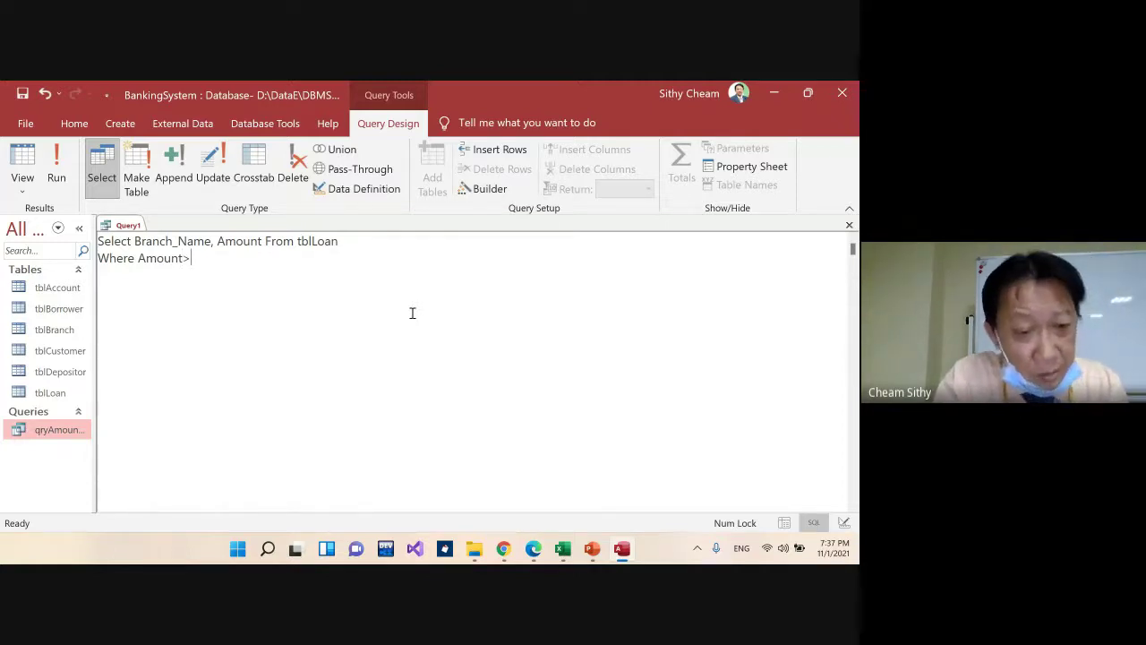
type("3000")
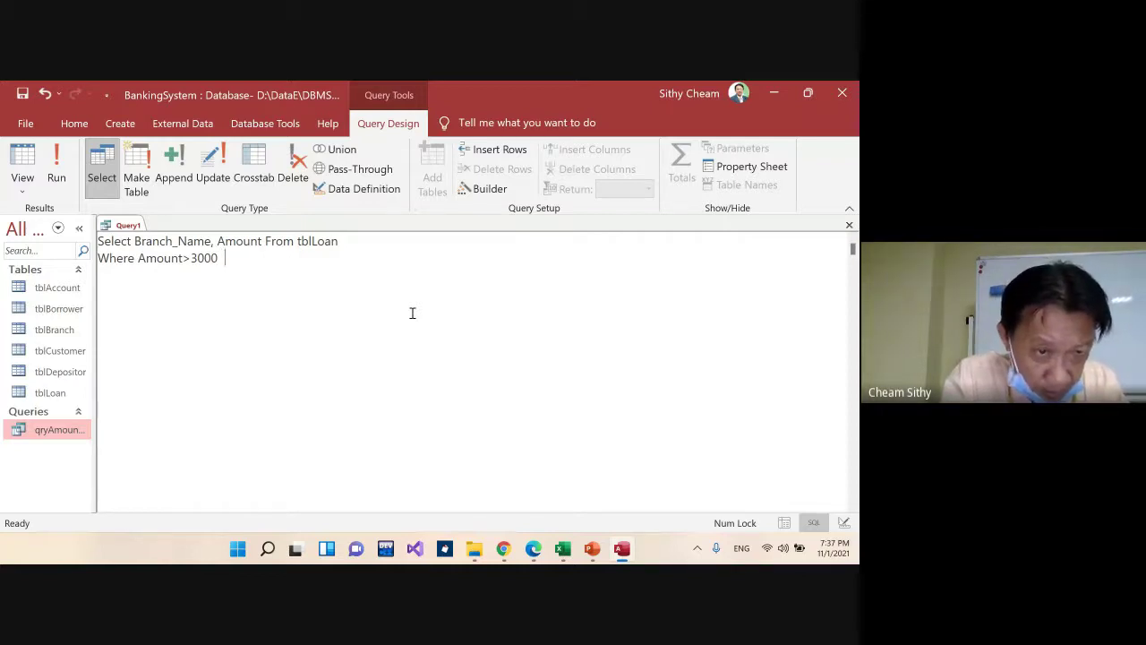
type("Order by ")
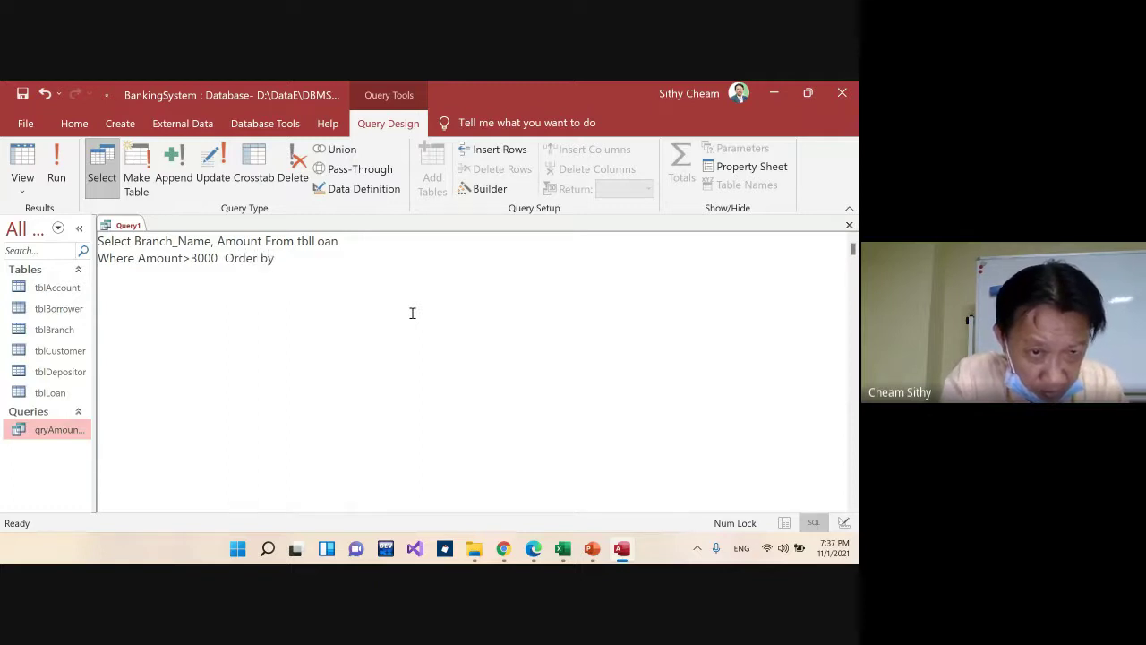
type("Amount")
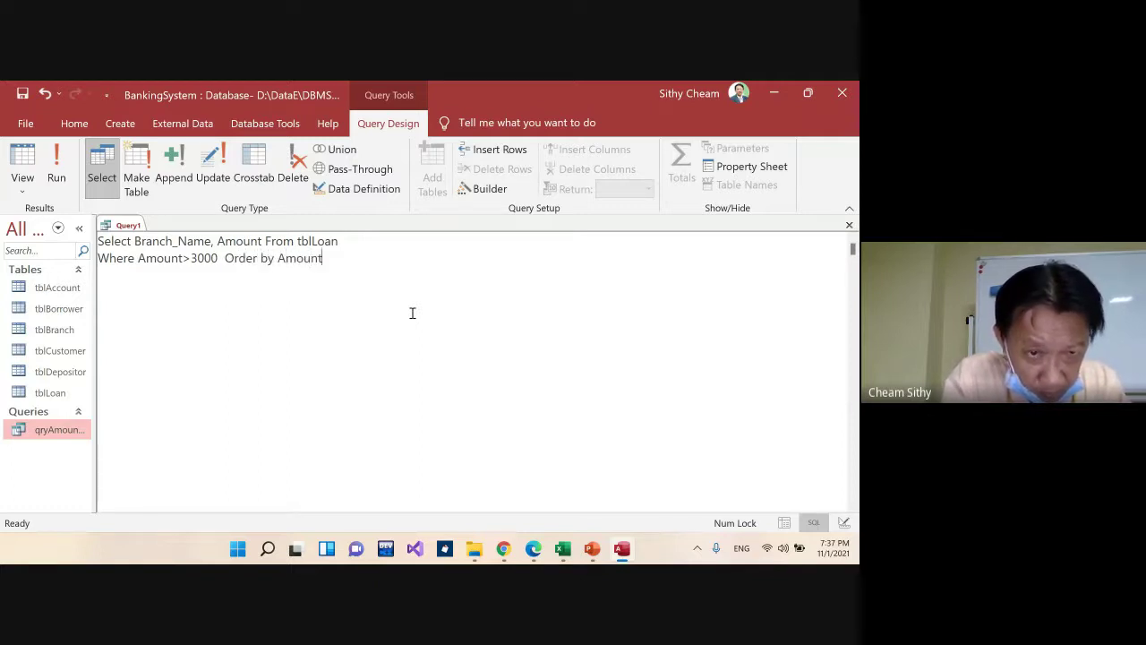
type(" Desc")
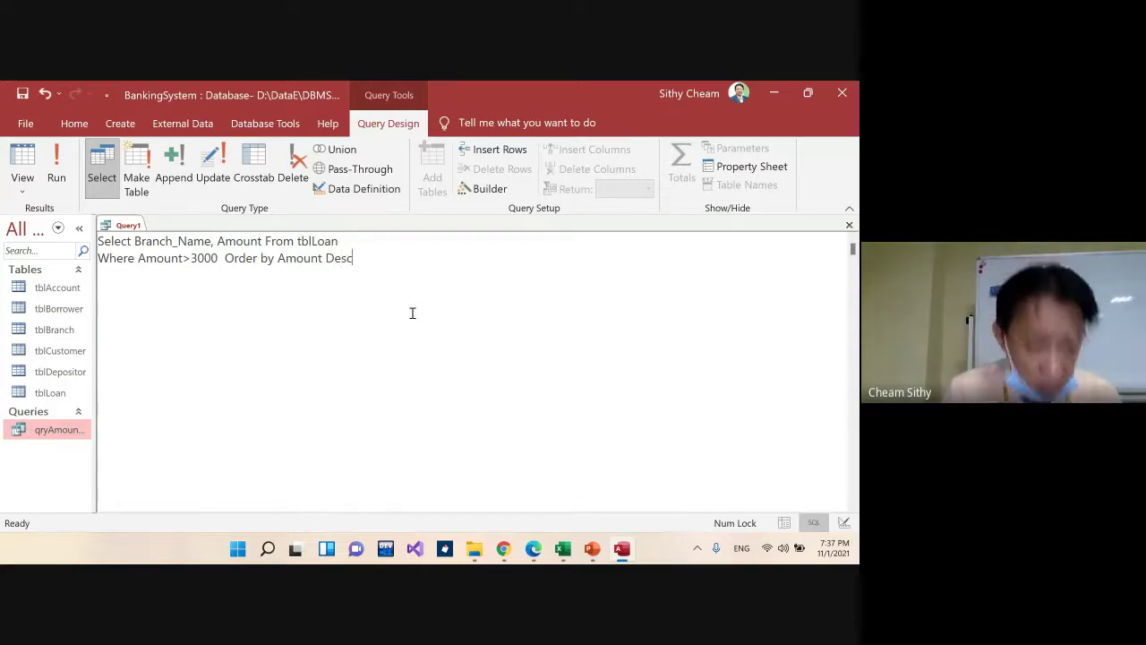
left_click(61, 159)
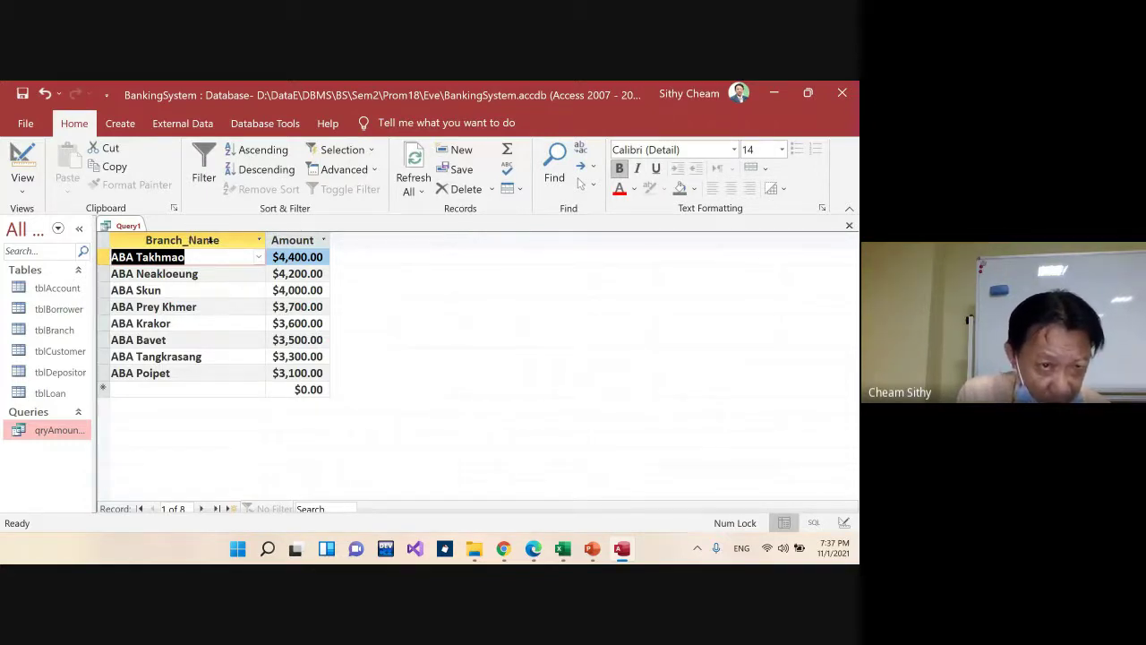
Return the query from its results to SQL View
right_click(134, 225)
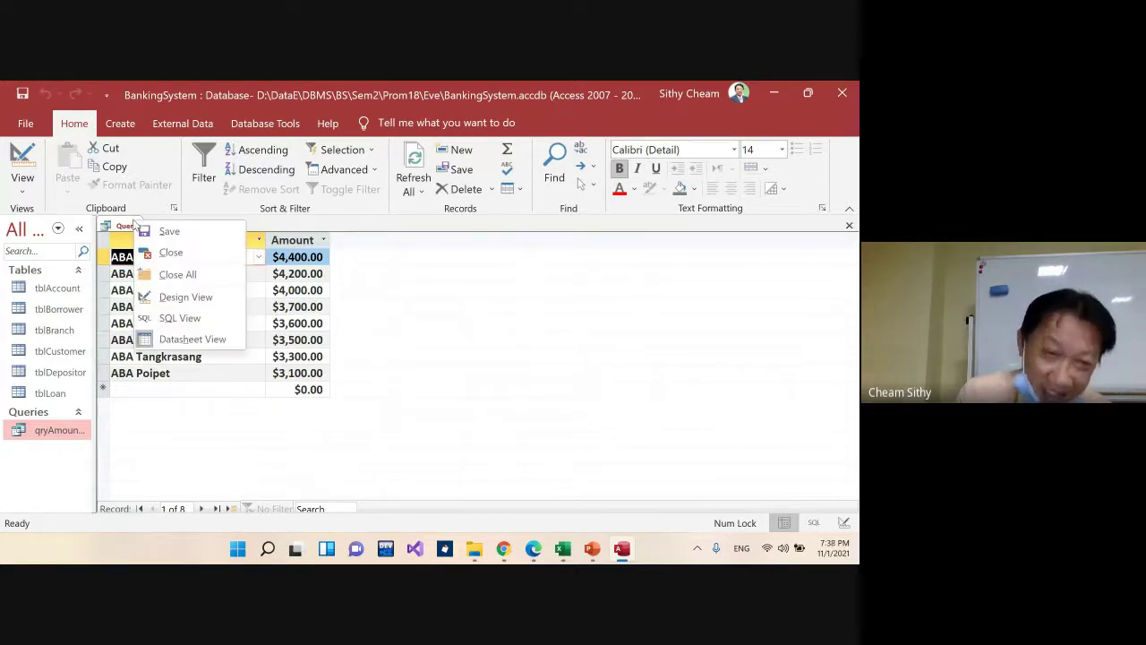
left_click(473, 303)
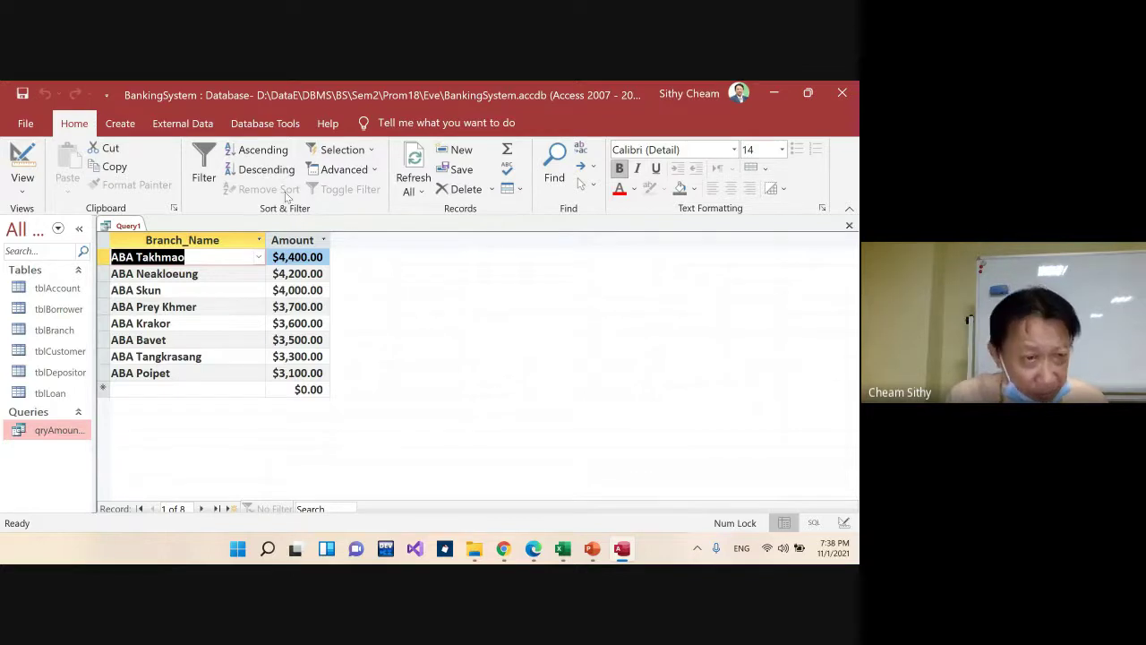
right_click(132, 225)
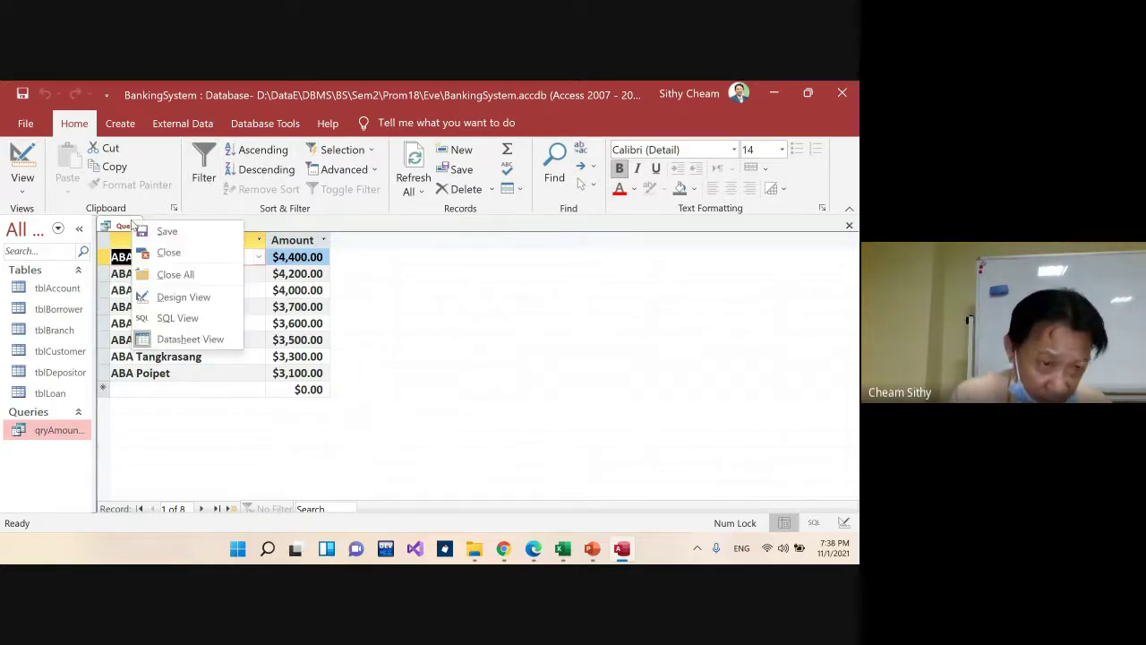
left_click(174, 317)
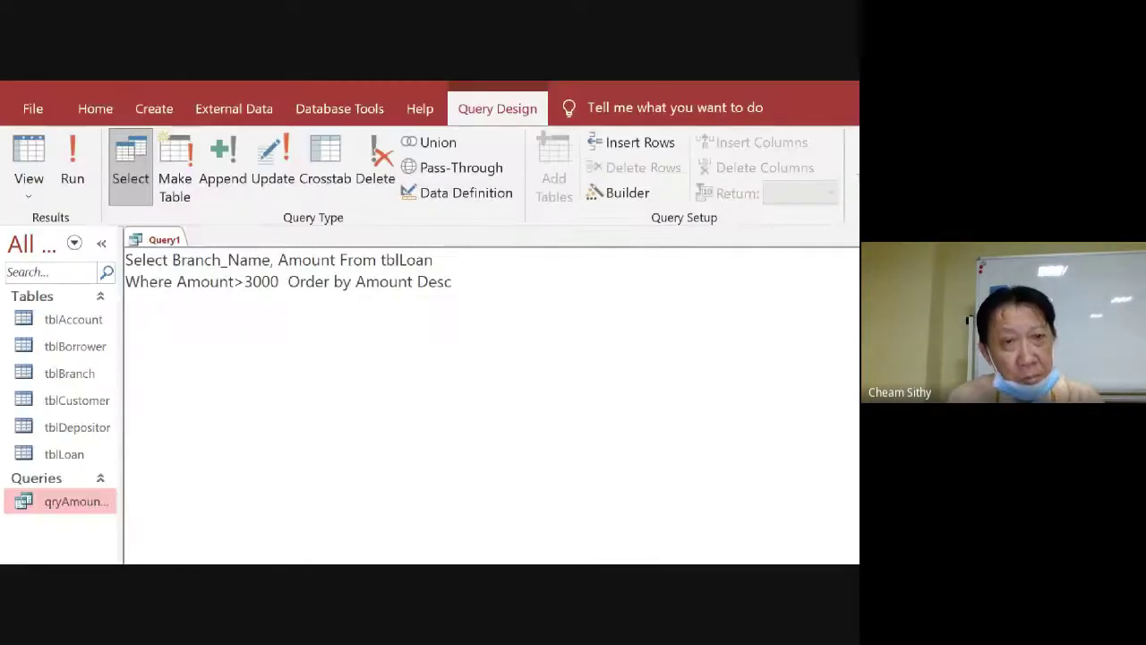
Save the query as qryAmt>3000 and close it
key("ctrl+s")
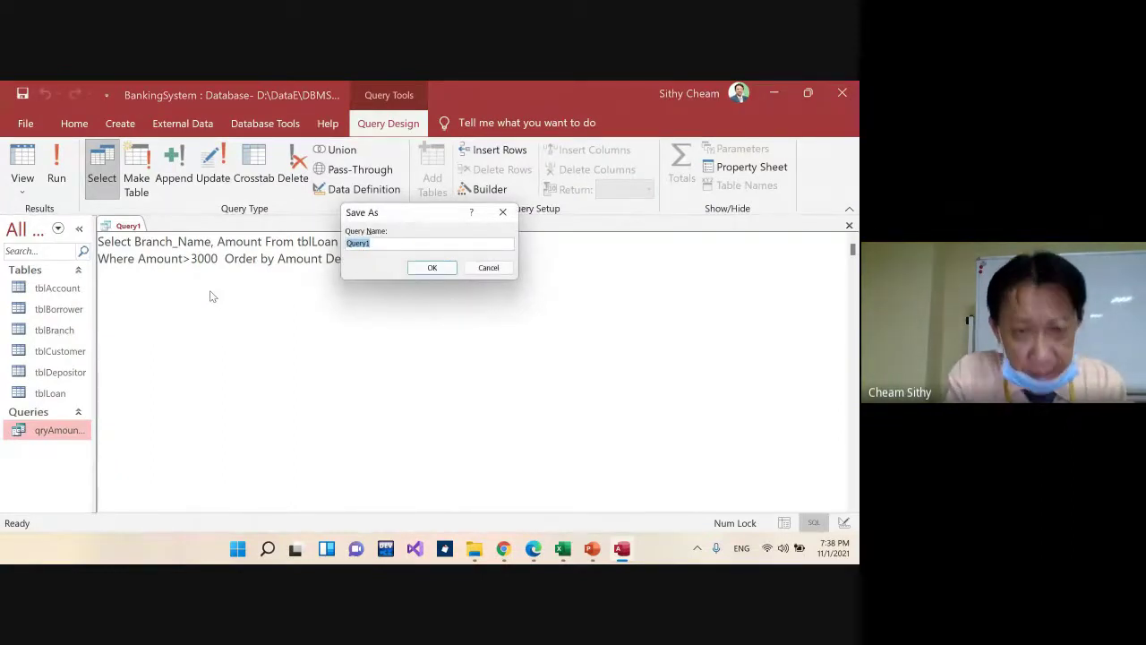
type("qry")
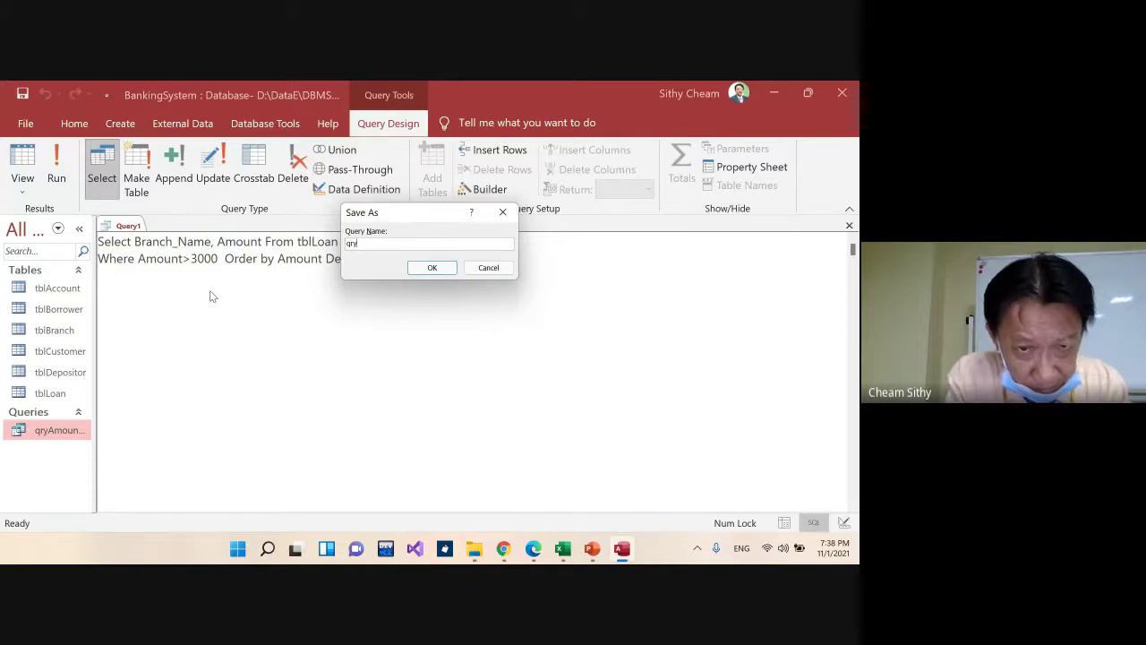
type("Amt")
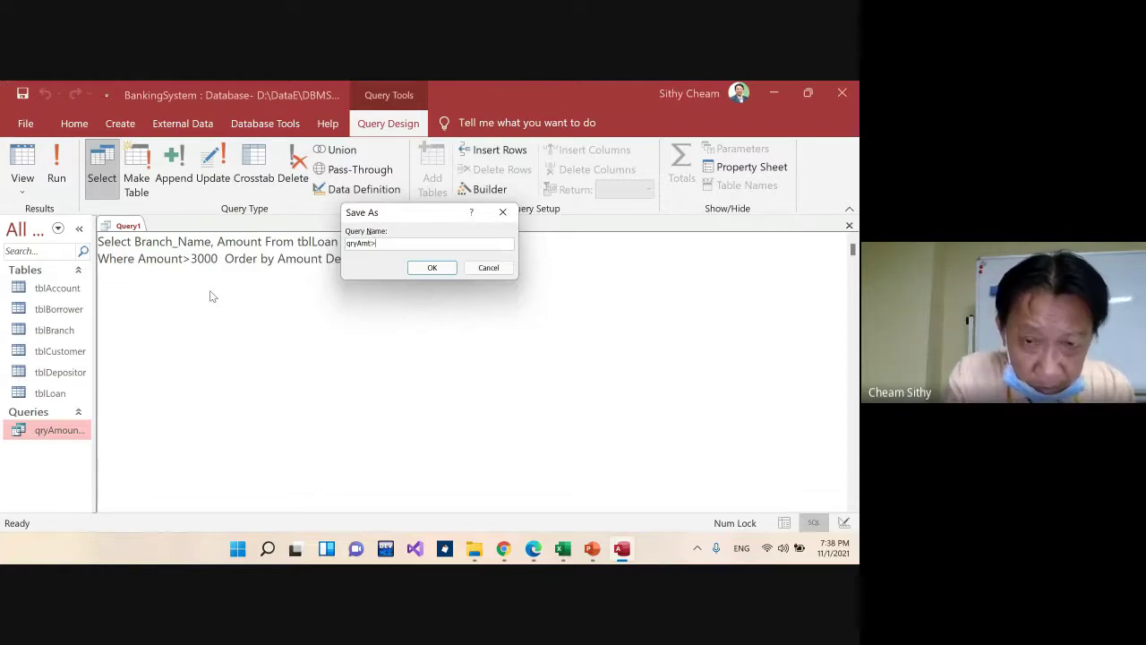
type(">3000")
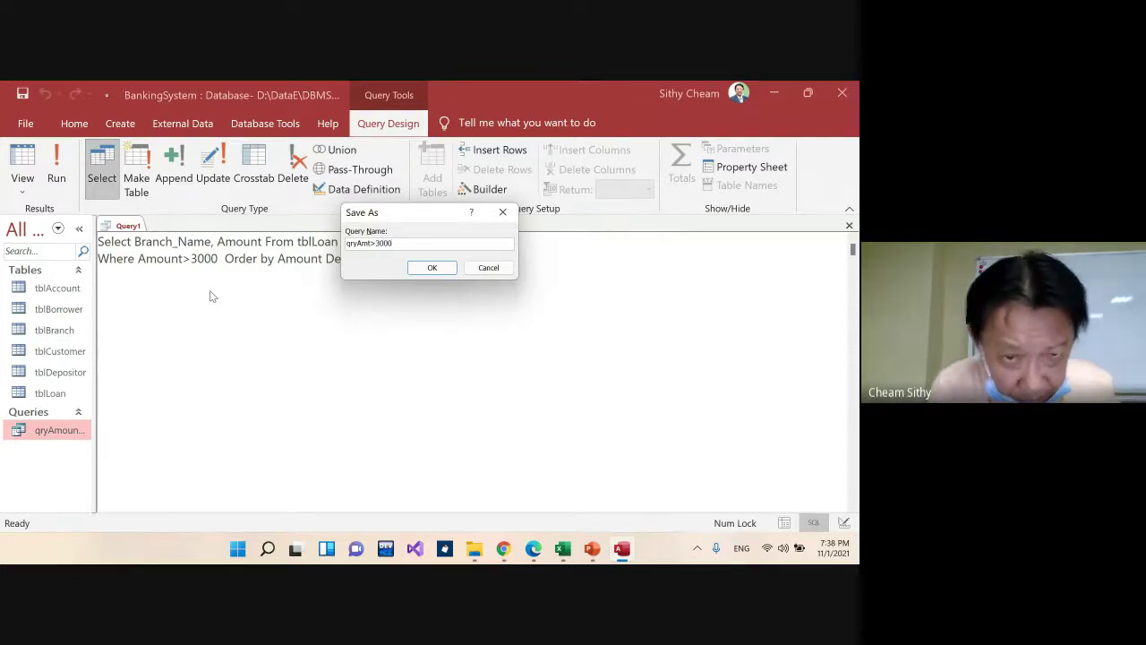
left_click(435, 269)
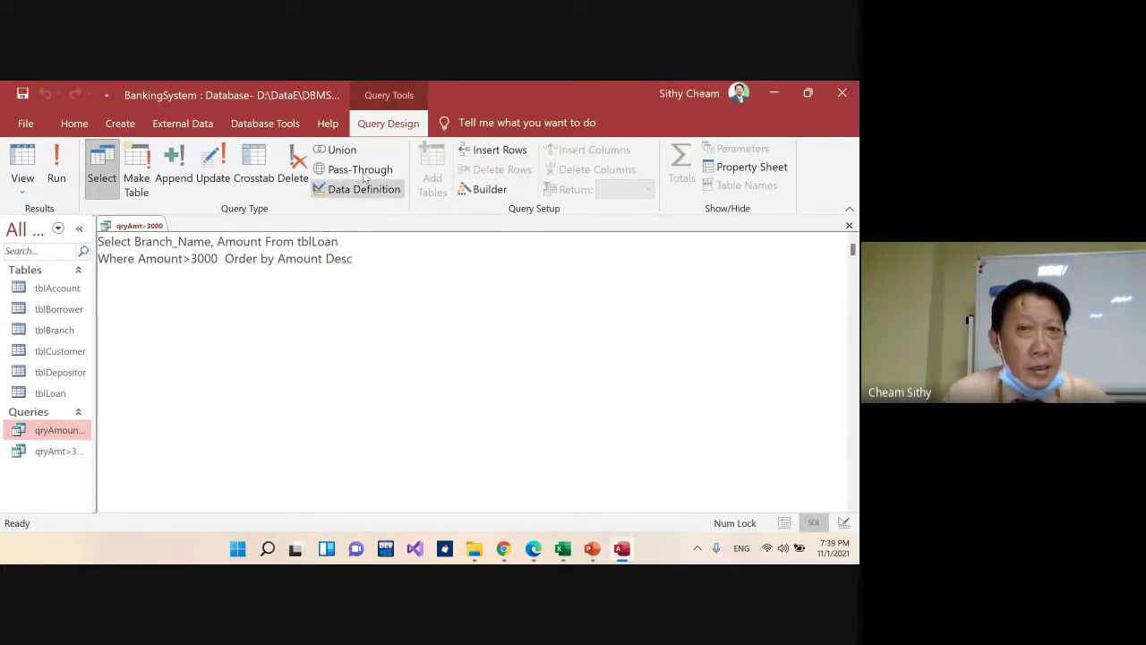
left_click(849, 226)
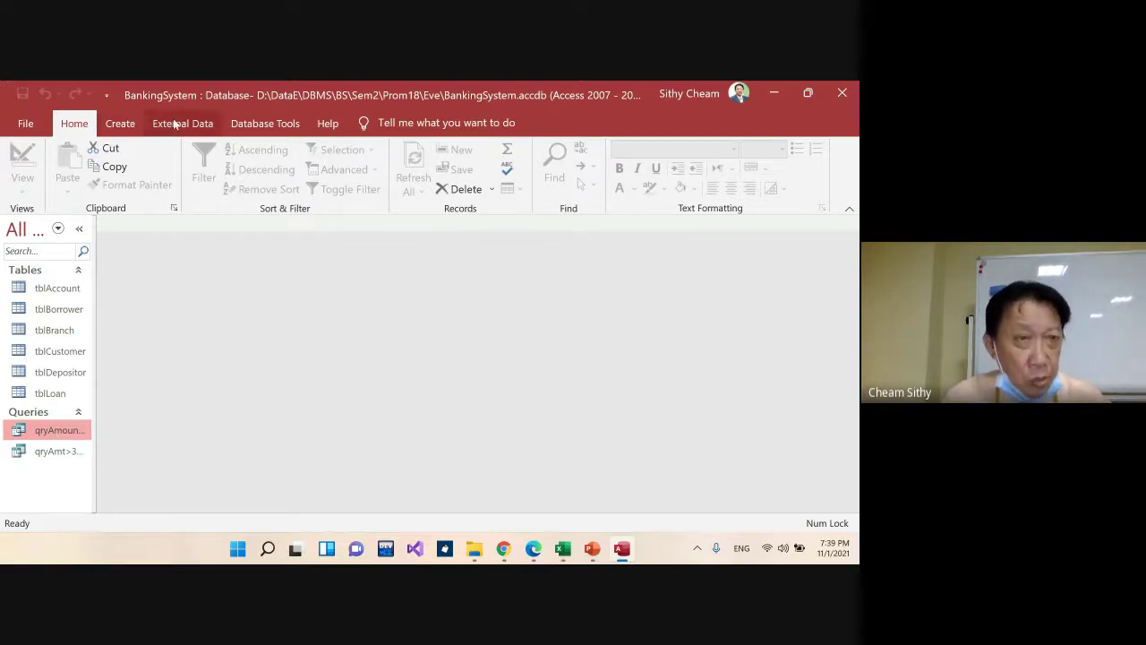
Consult the Select Statement example slide in PowerPoint, return to Access and create a blank query in SQL View without adding tables
left_click(591, 549)
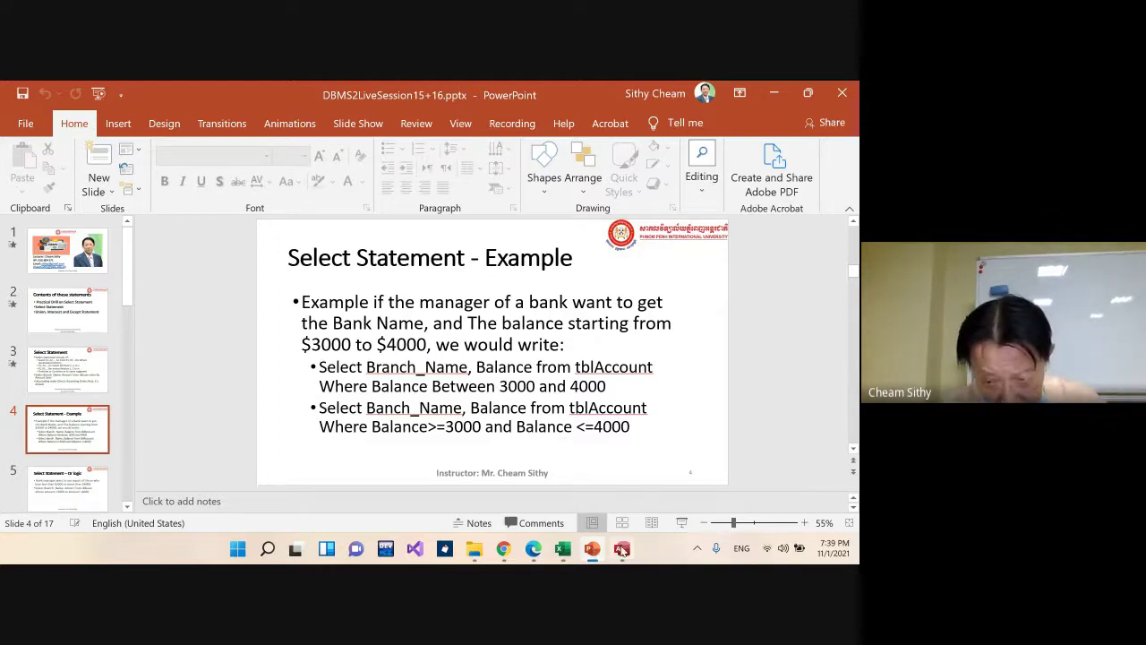
left_click(622, 551)
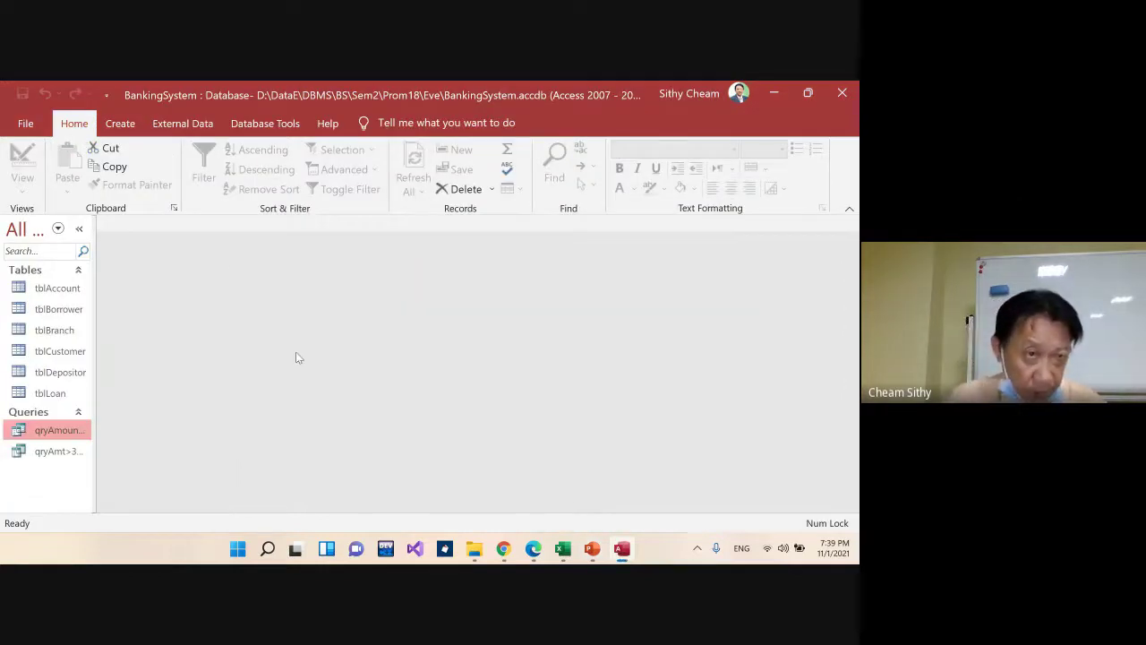
left_click(120, 126)
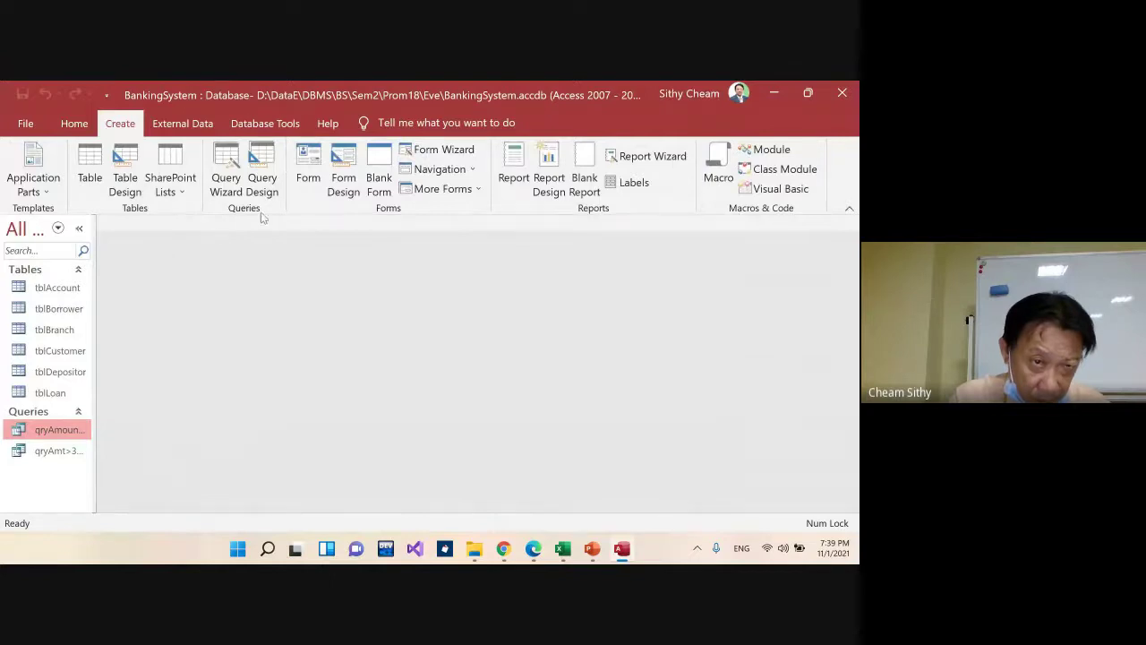
left_click(263, 185)
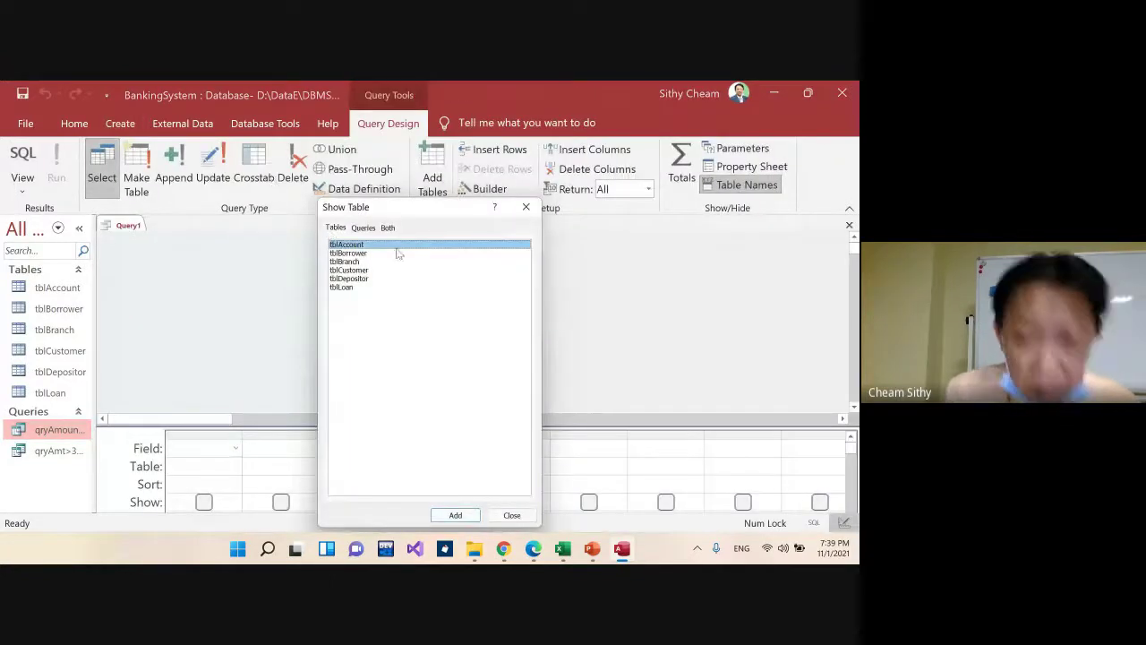
left_click(526, 210)
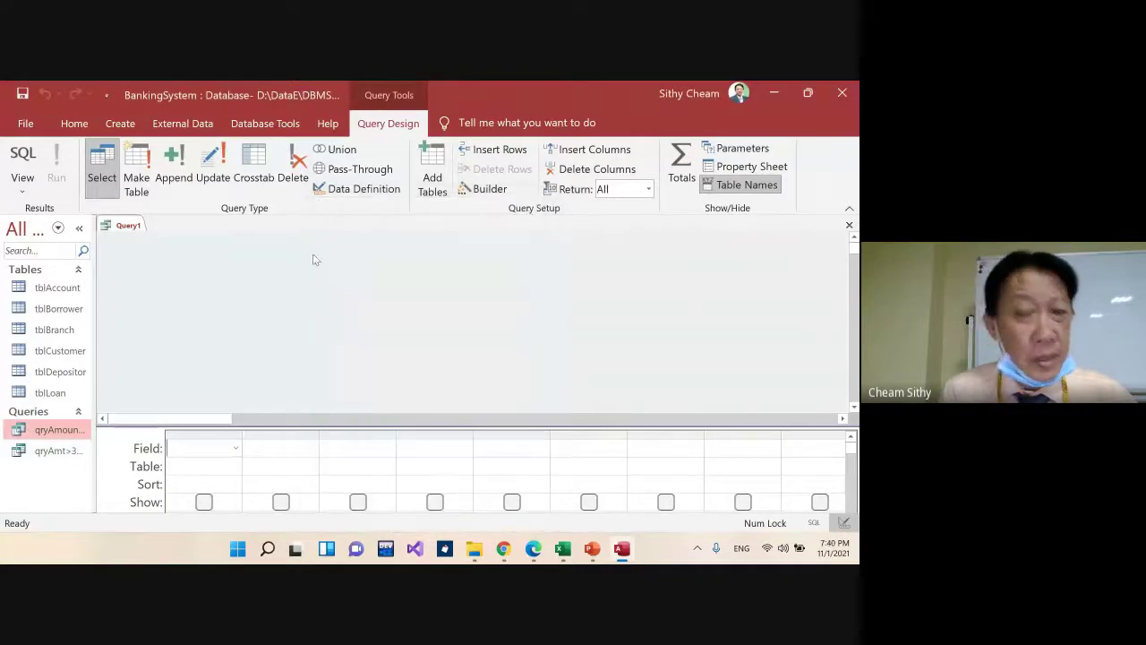
right_click(288, 295)
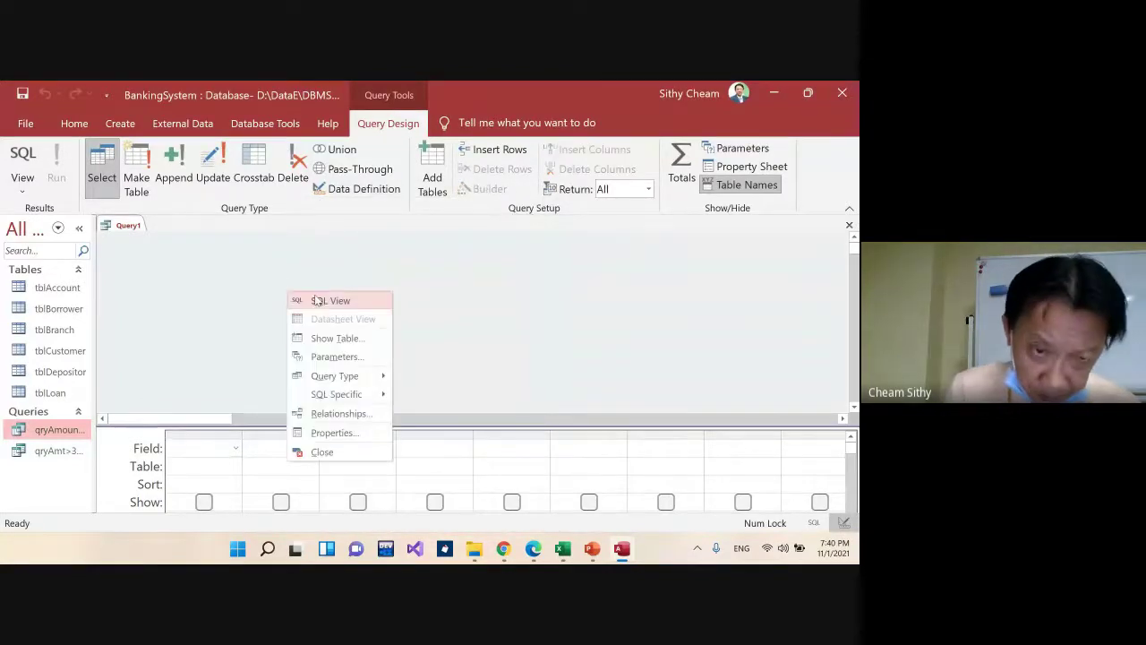
left_click(326, 301)
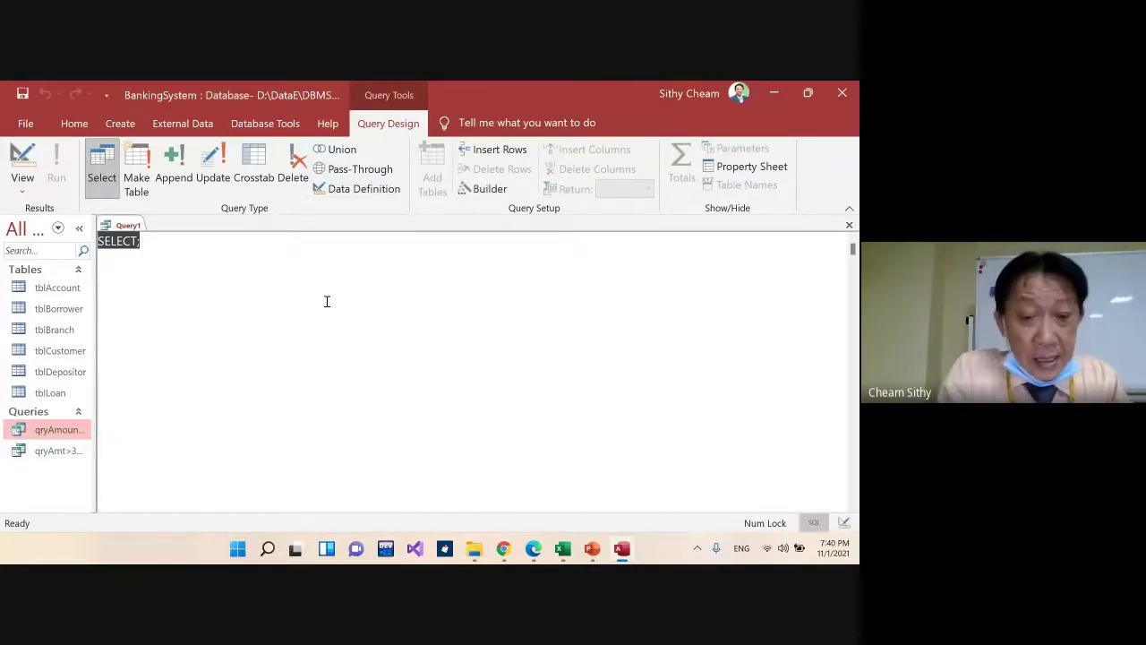
Write the SQL statement's first line as Select Branch_Name, Balance From tblAccount
type("Selec")
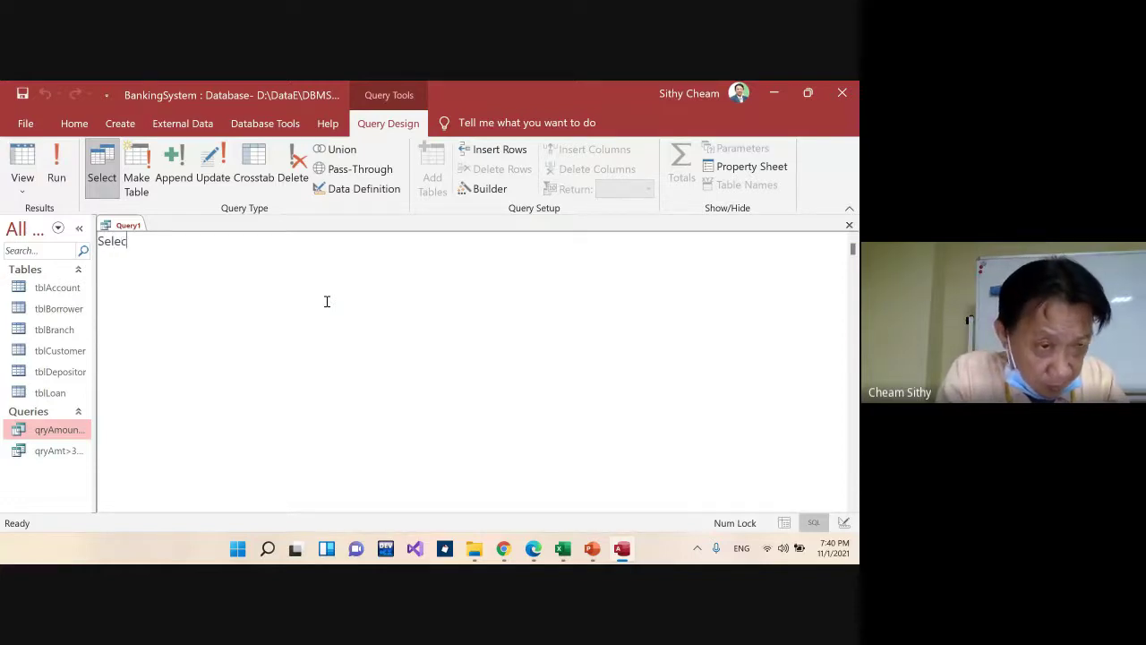
type("t Branch")
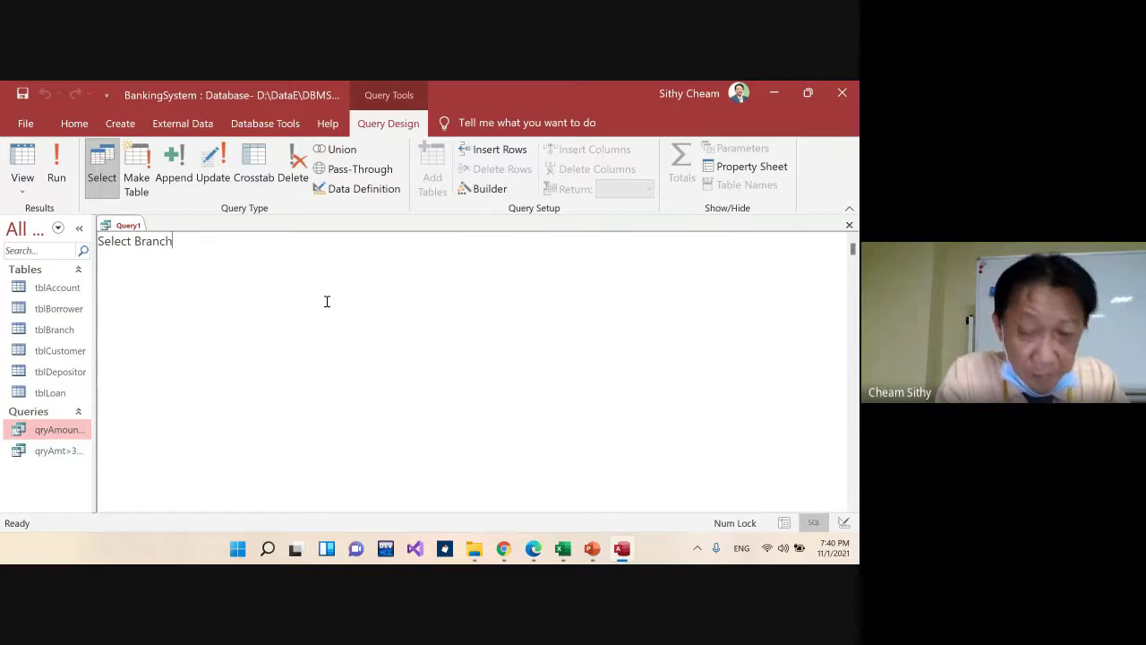
type("_")
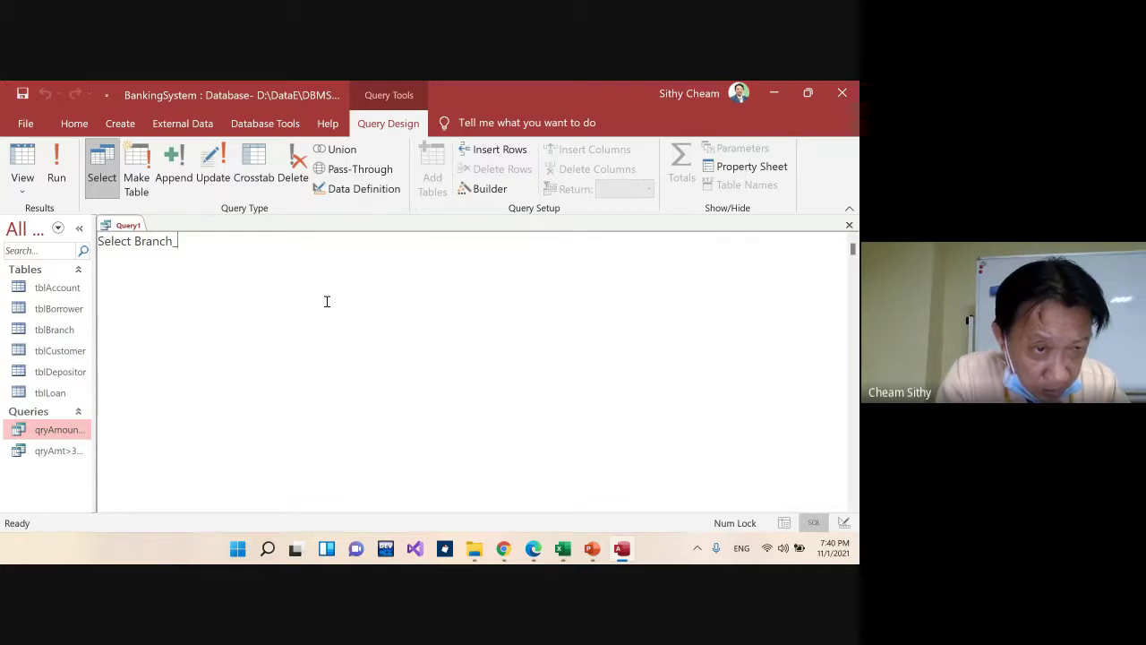
type("Name")
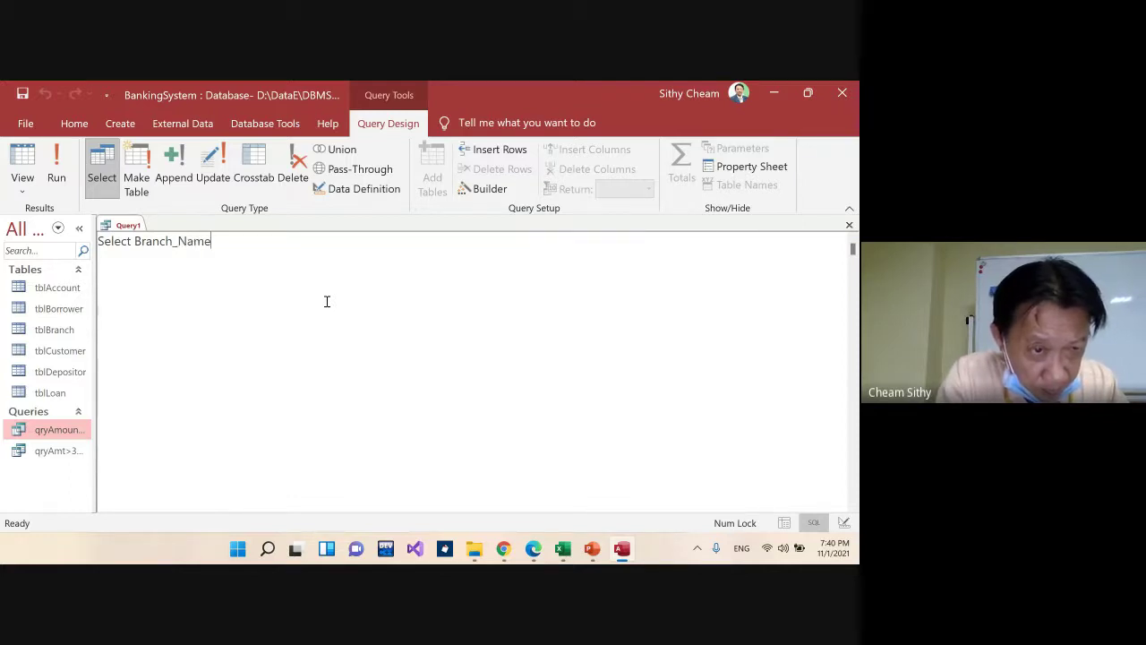
type(", BA")
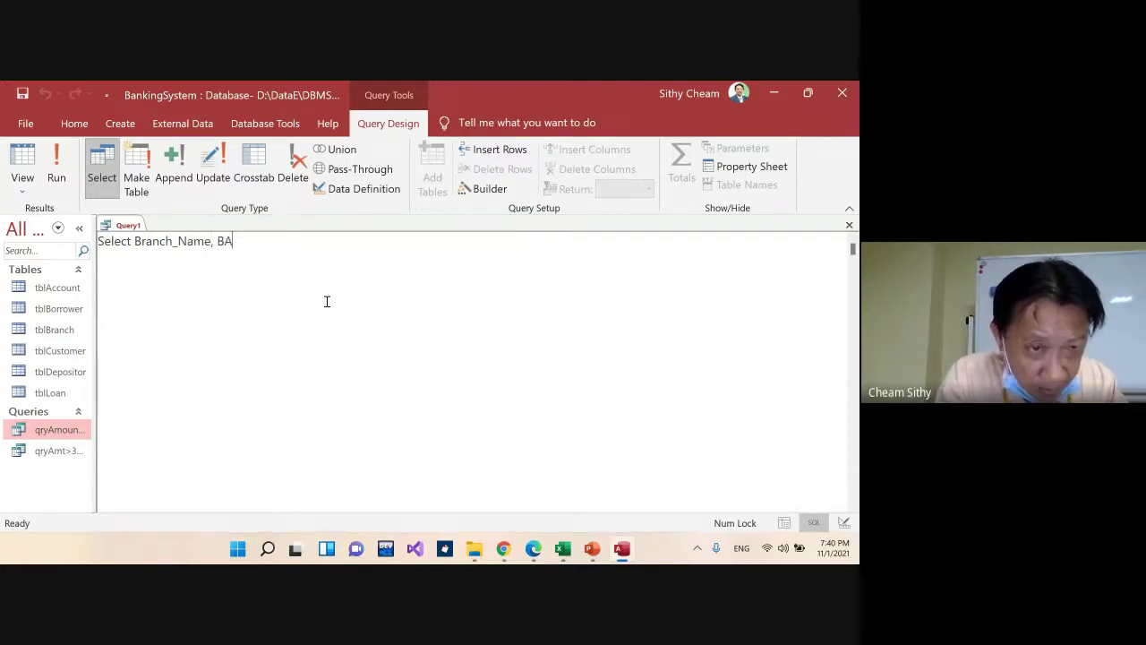
key("BackSpace")
type("al")
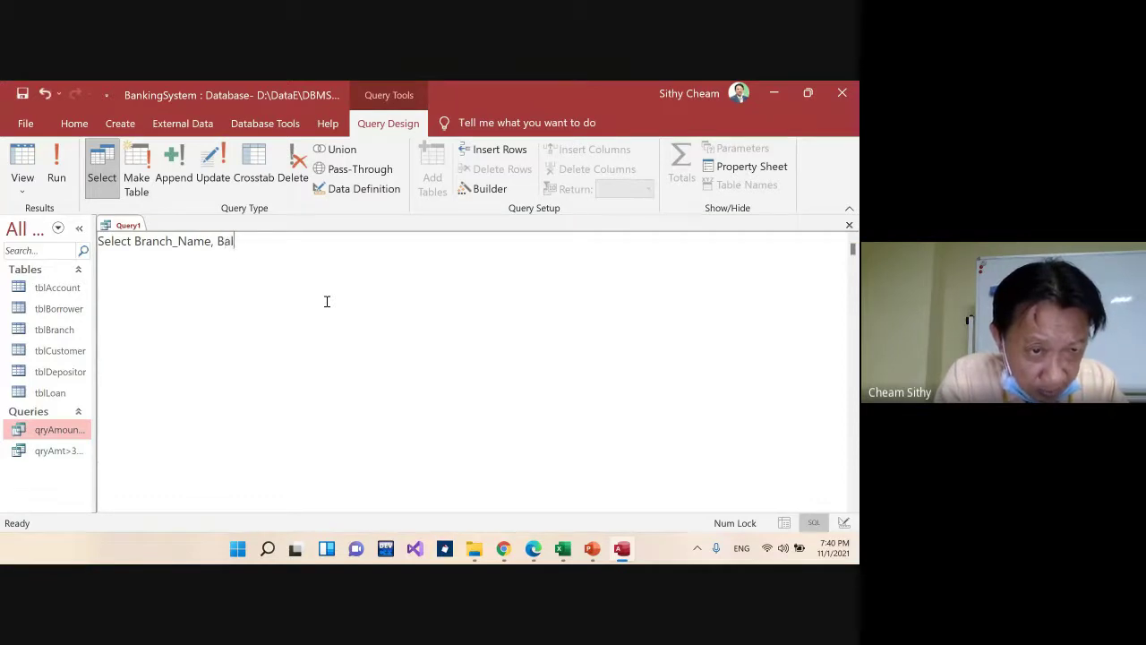
type("ance ")
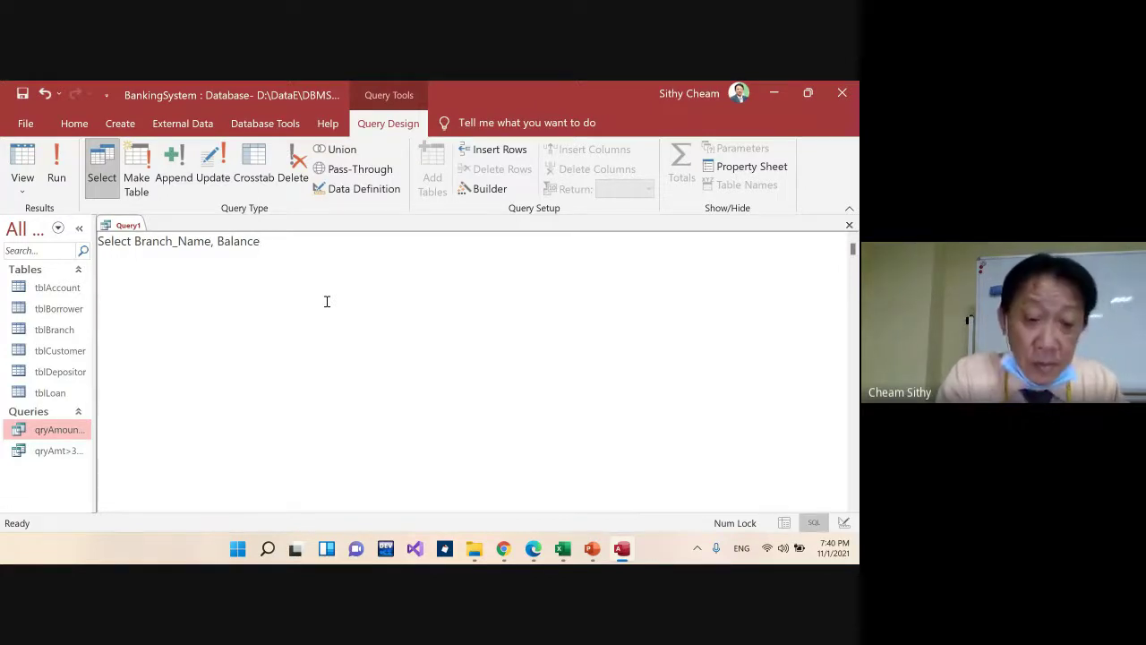
type("From")
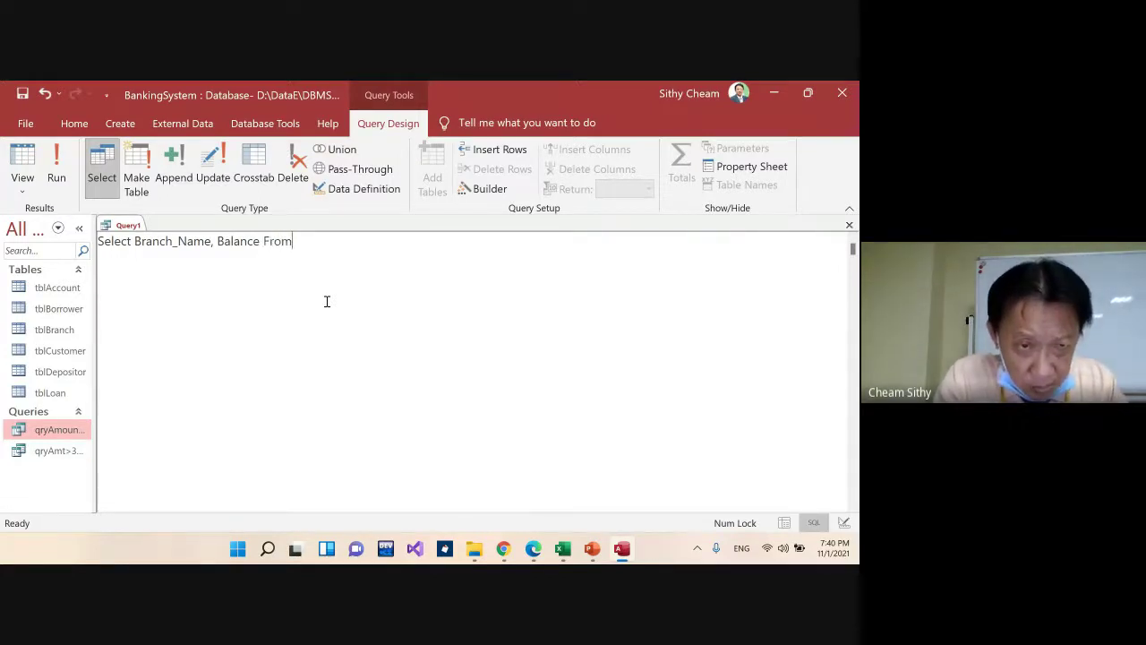
type(" tbl")
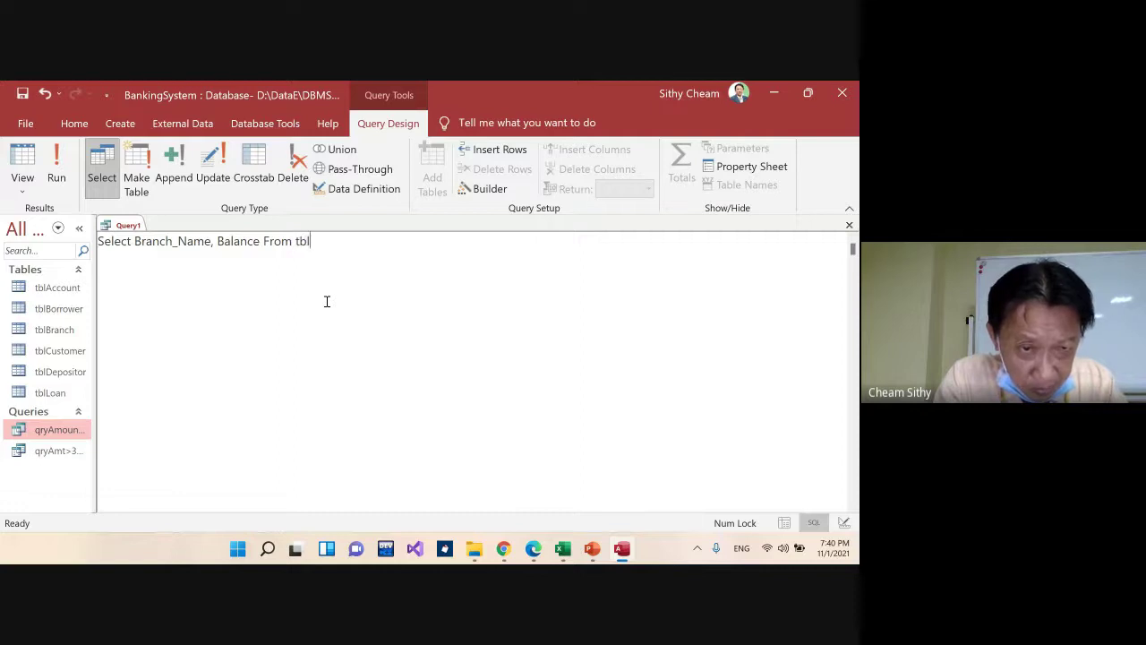
type("Account")
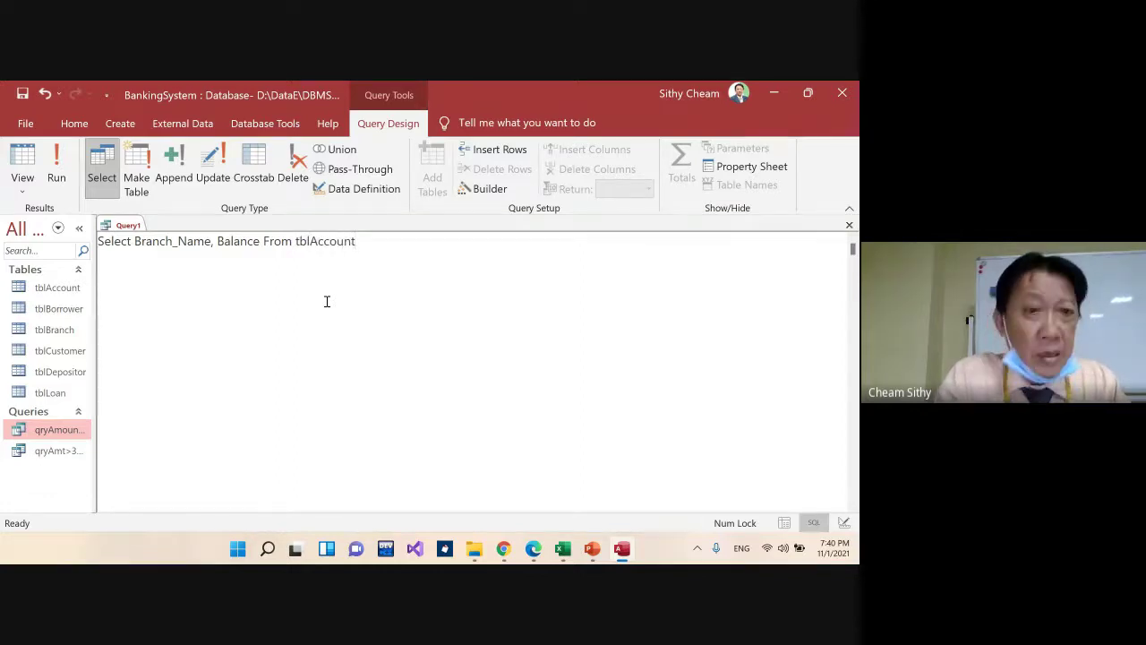
Add the condition Where Balance Between 3000 And 4000 on a new line of the query and show its results
key("Return")
type("W")
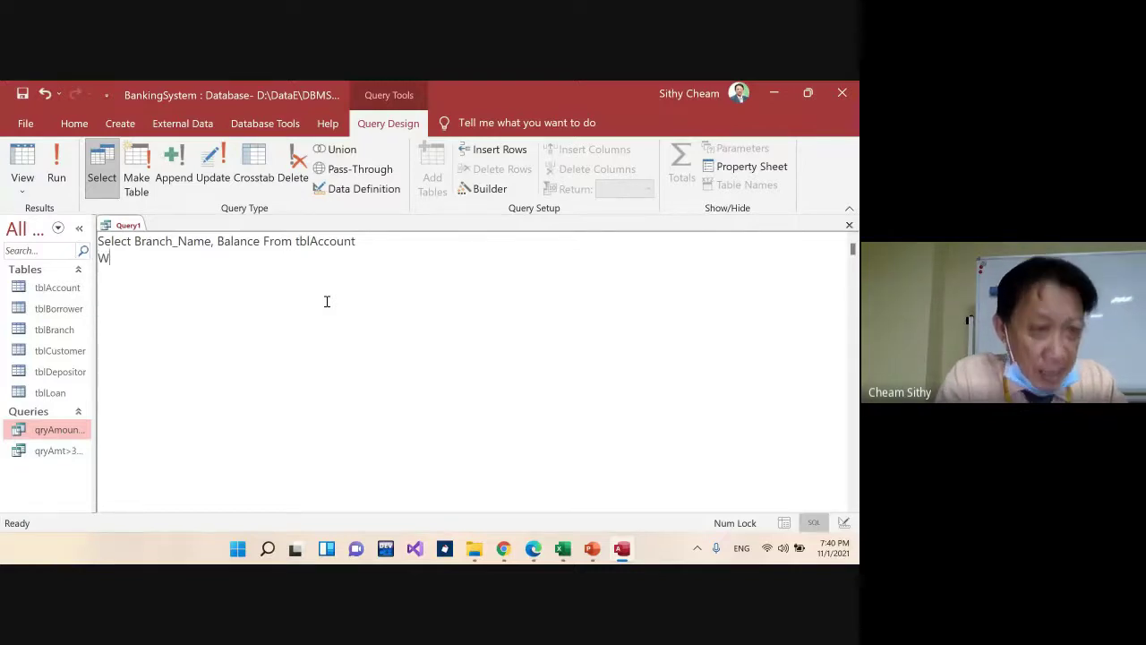
type("here Balance Between 3000")
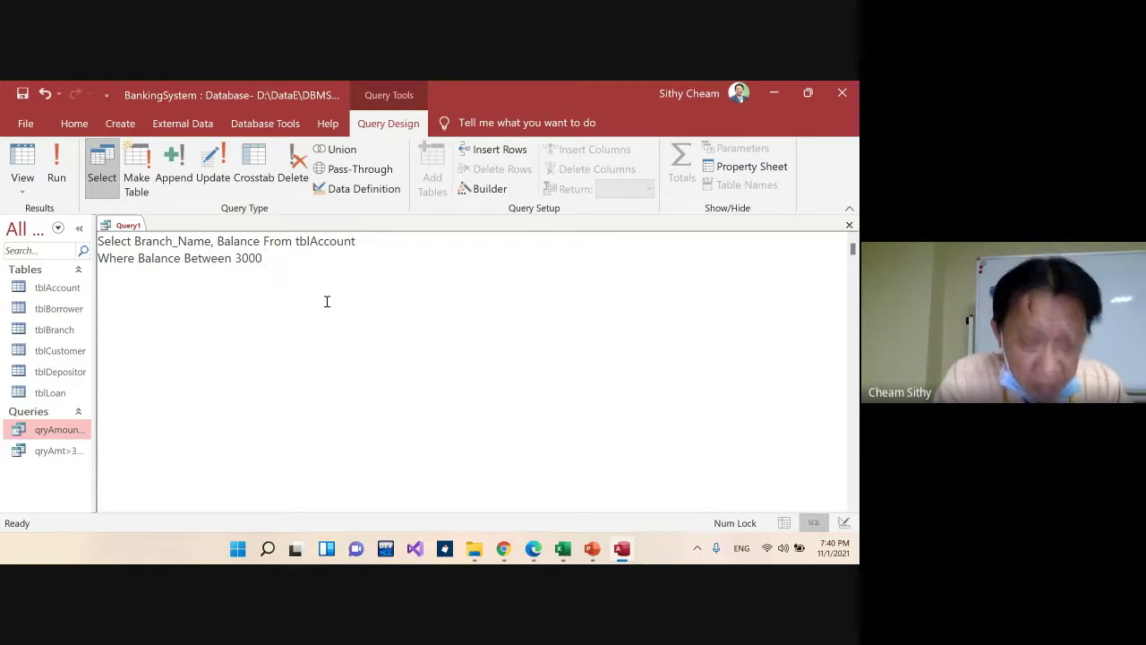
type(" And")
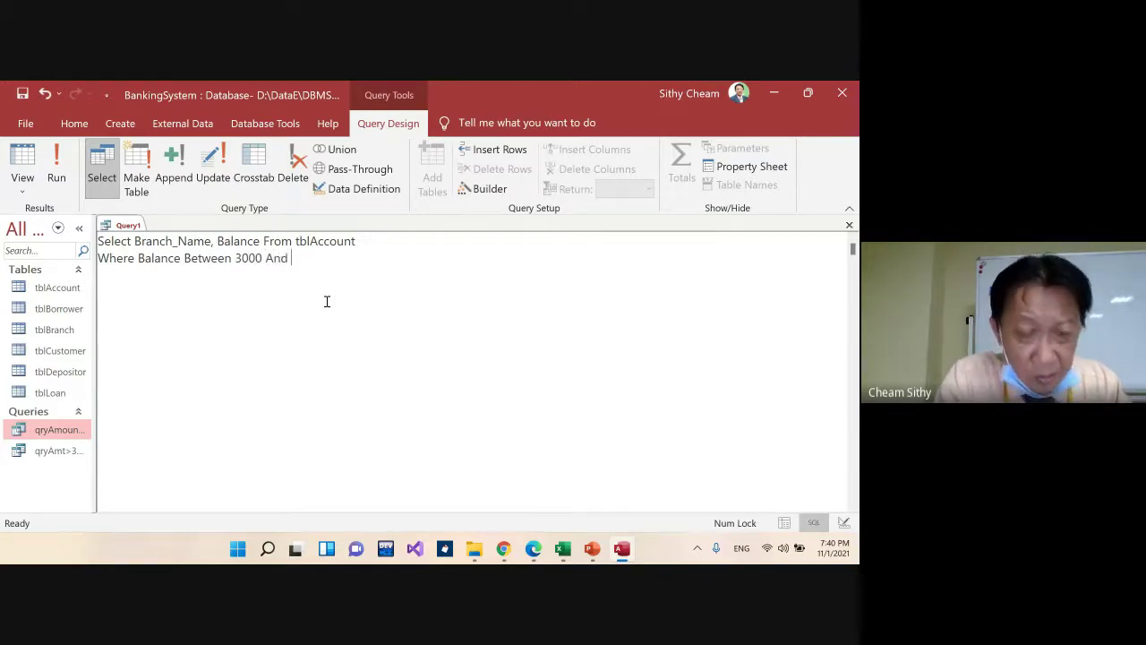
type(" 5")
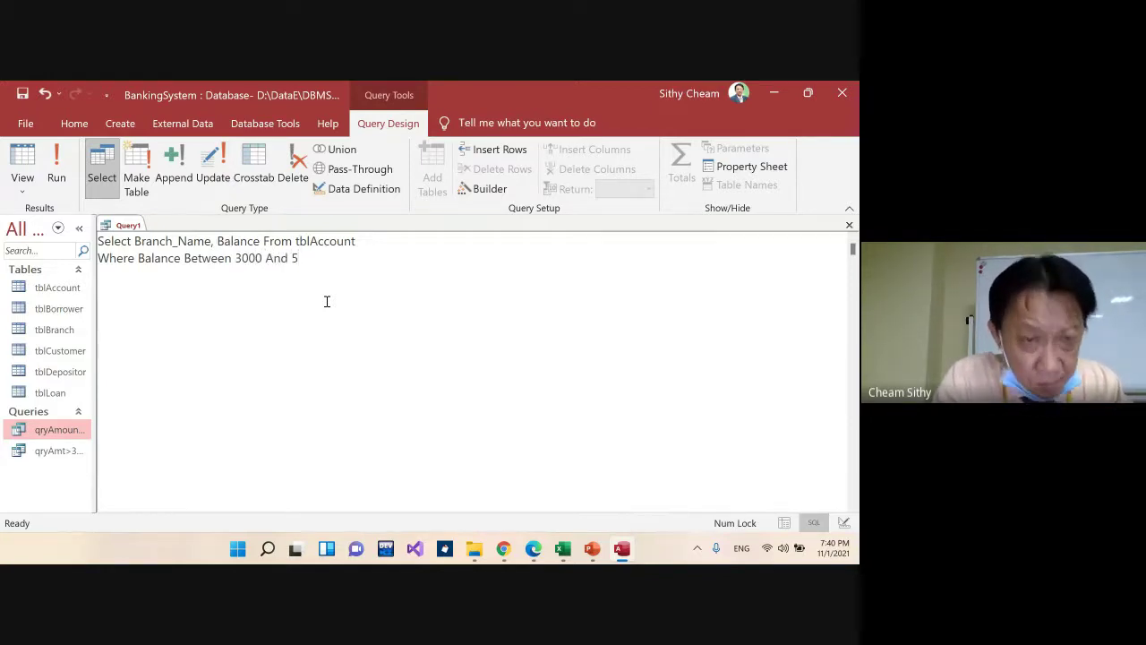
key("BackSpace")
type("4")
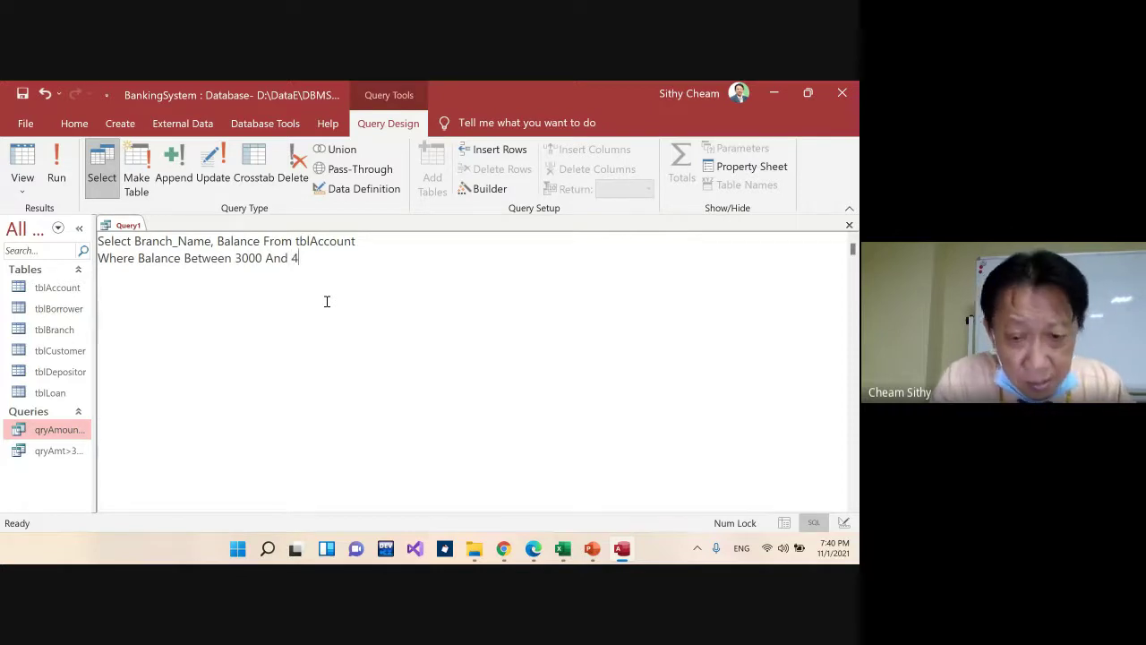
type("000")
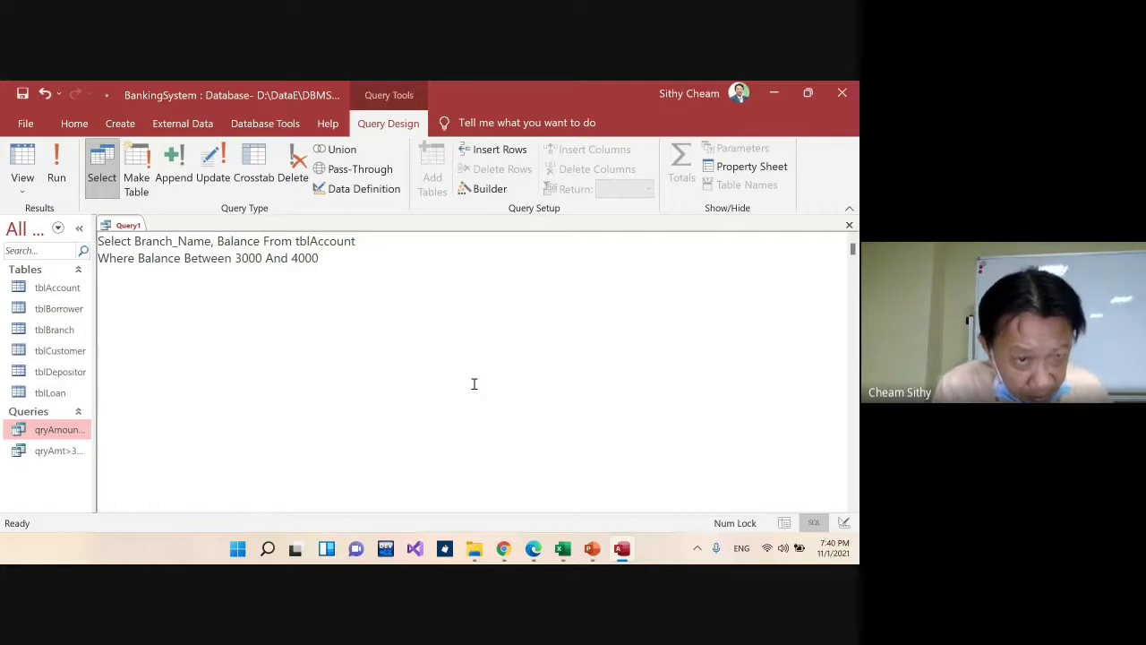
left_click(49, 163)
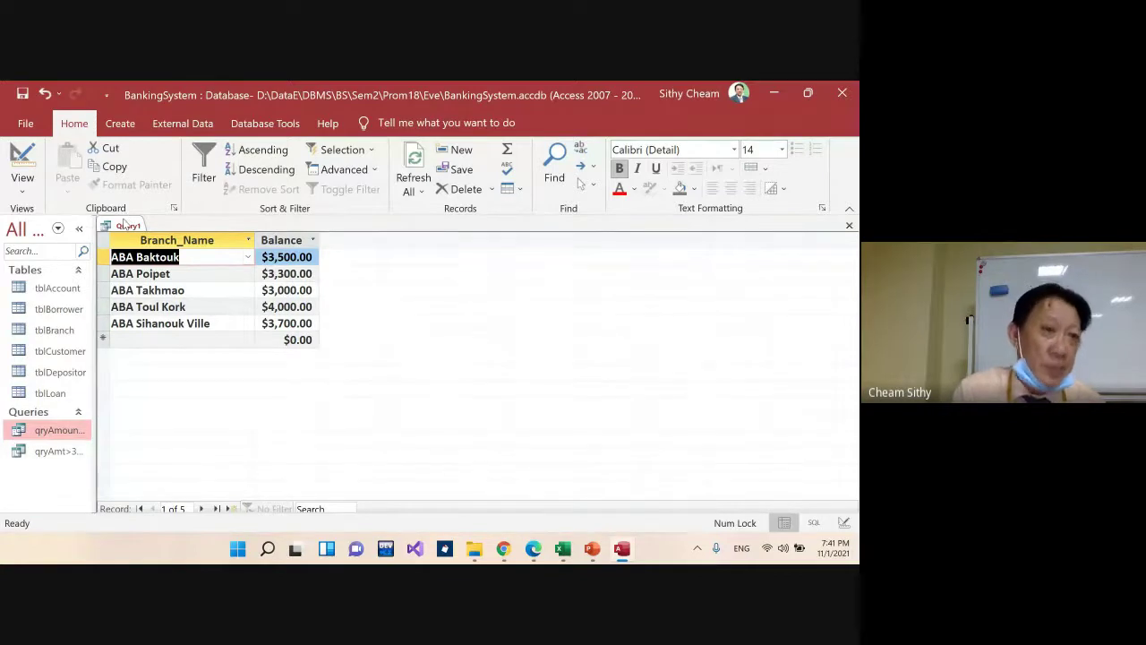
Return the query to SQL View, examine its fields and criteria in Design View, and go back to SQL View
right_click(126, 224)
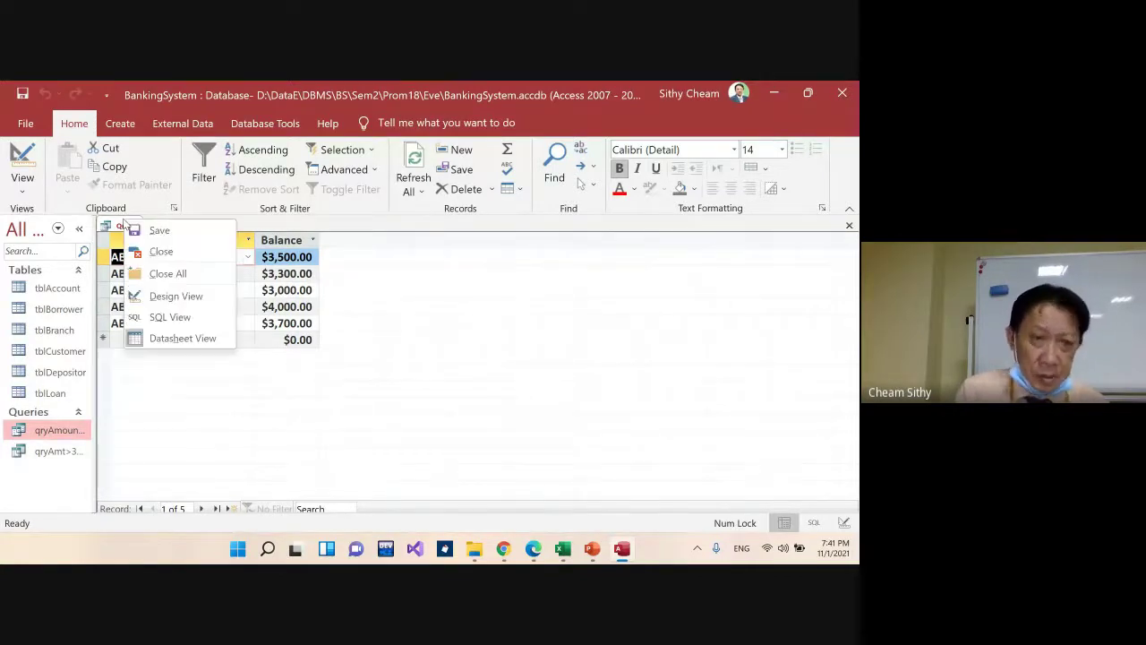
left_click(169, 316)
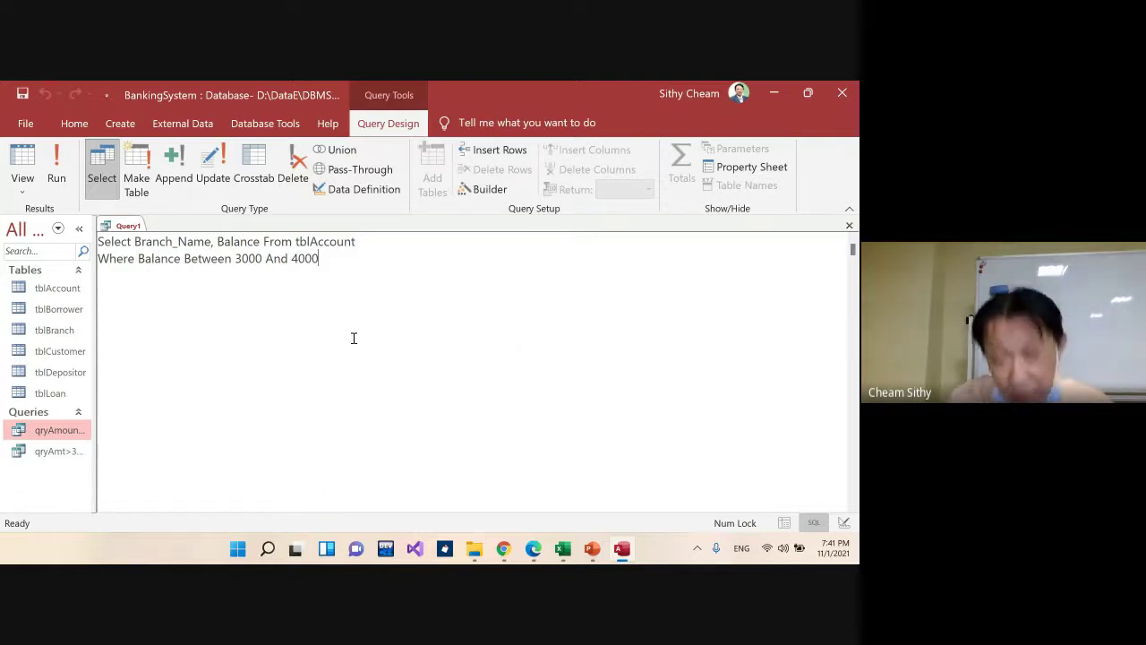
right_click(123, 227)
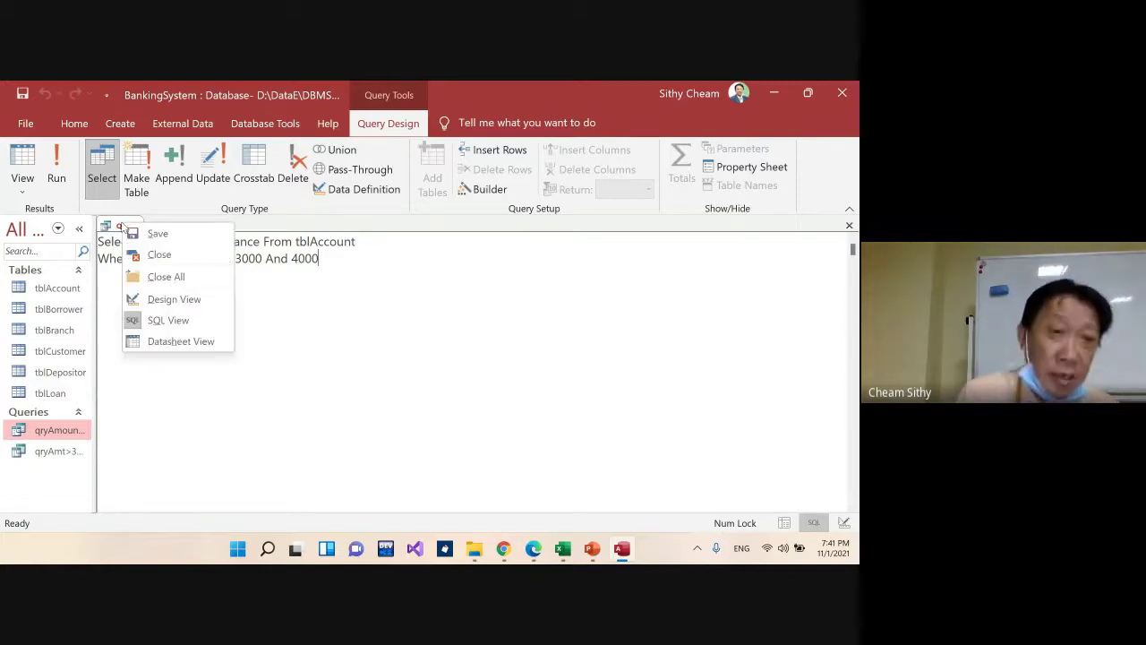
left_click(185, 298)
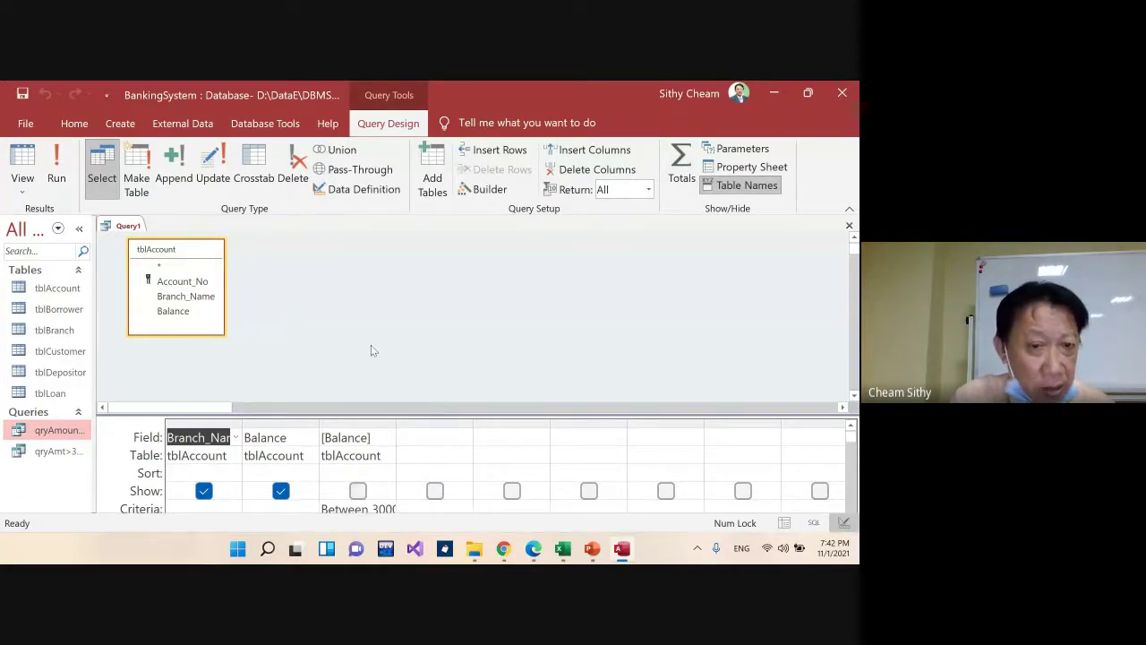
left_click(260, 507)
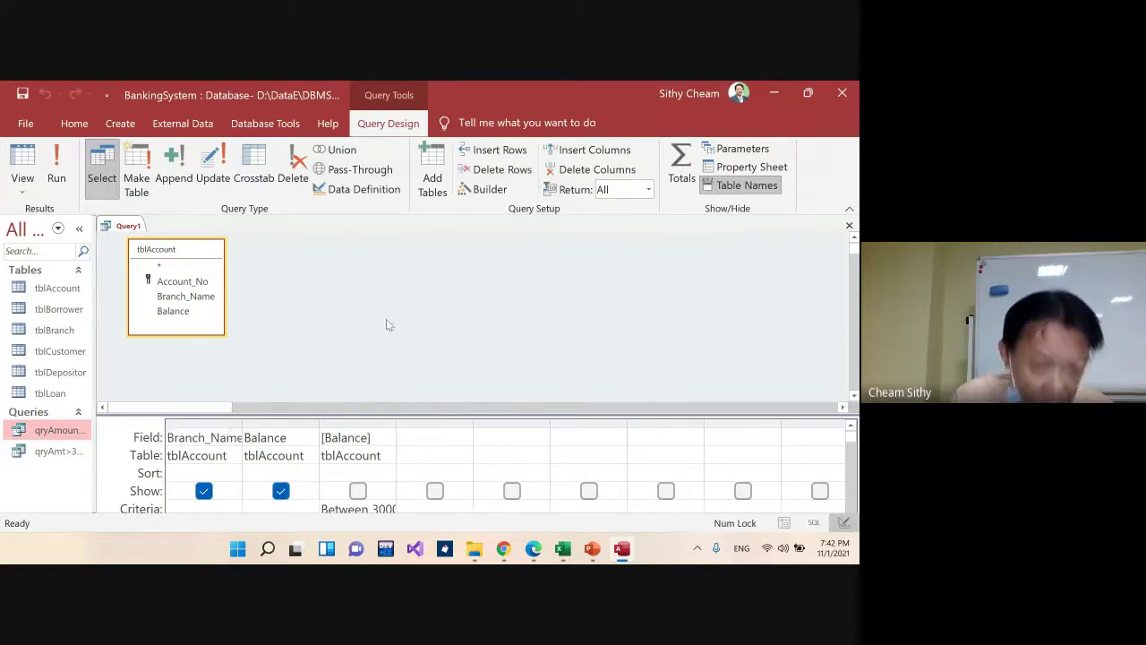
right_click(321, 291)
left_click(345, 298)
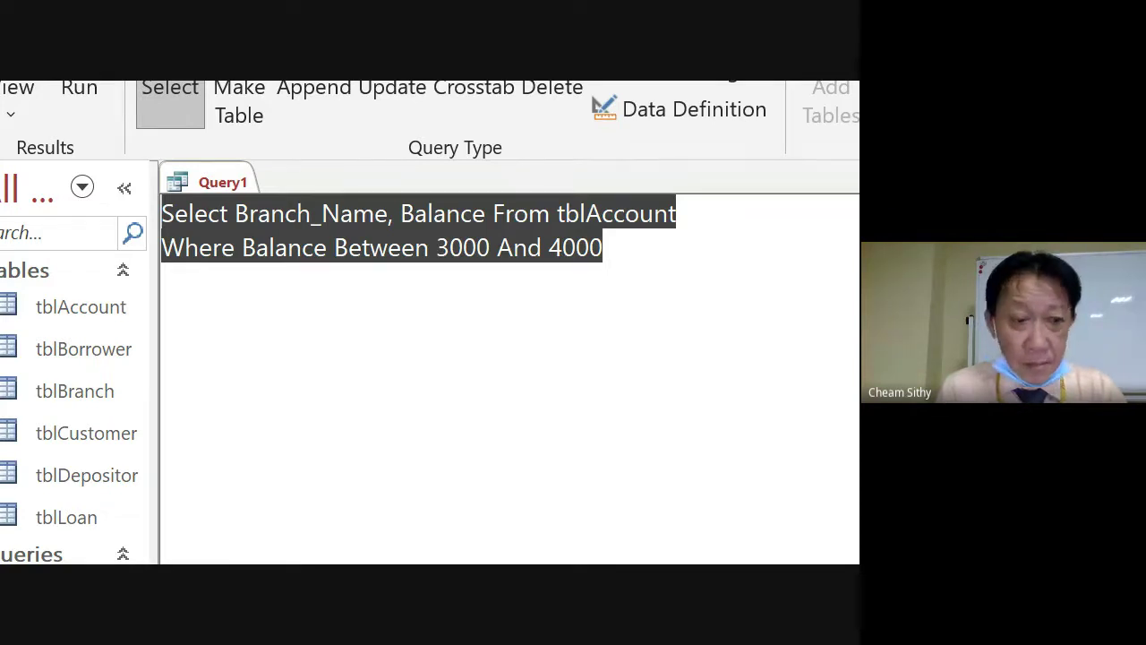
Save the query as qryBalBetweeen3k&4k and close it
key("ctrl+s")
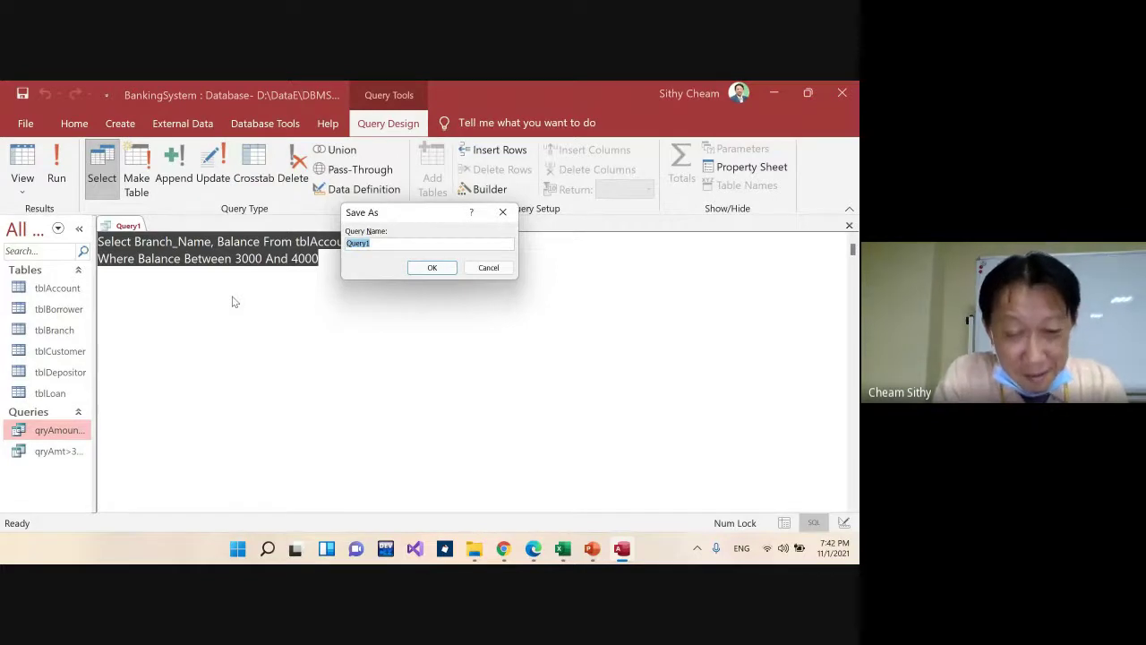
type("qry")
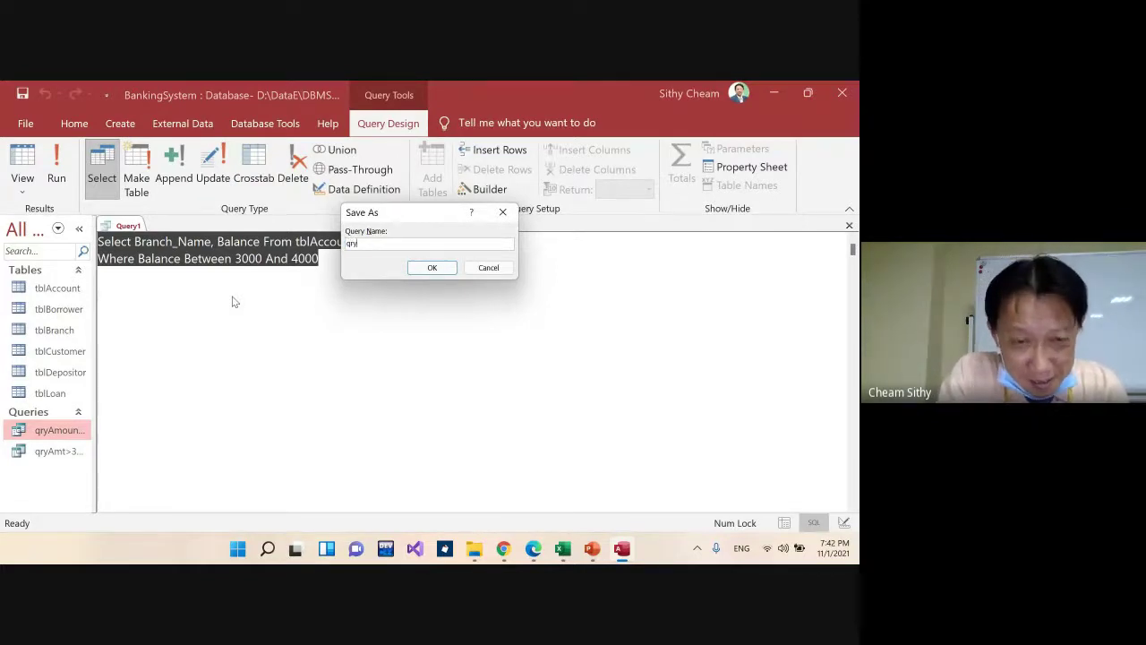
type("Bal")
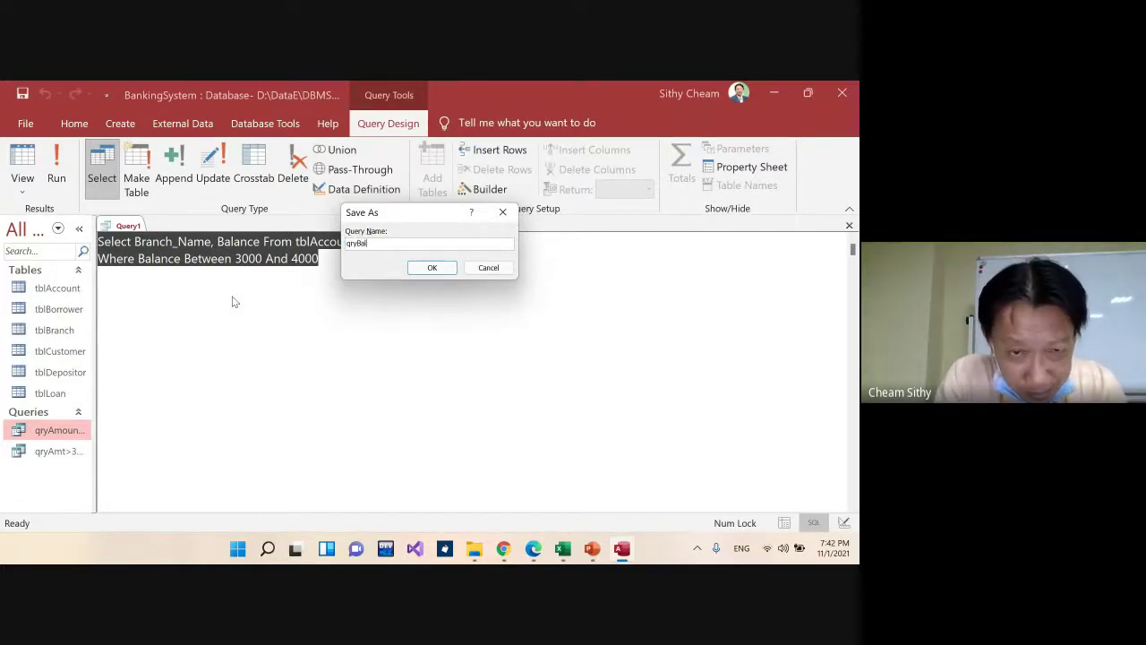
type("Betw")
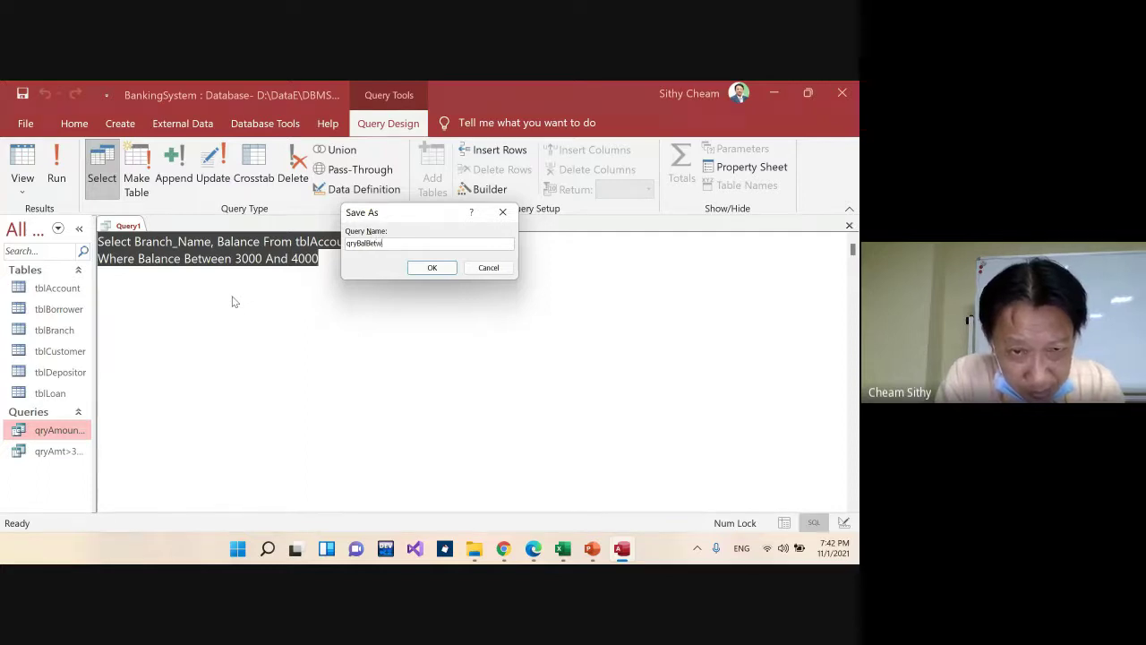
type("eeen")
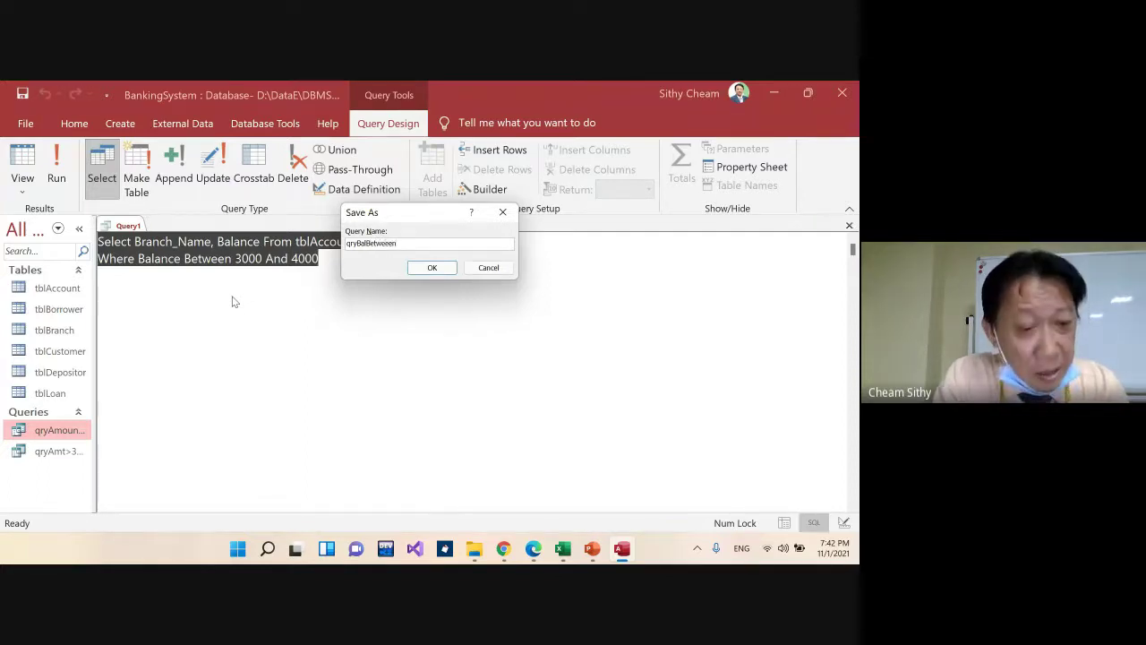
type("n3k")
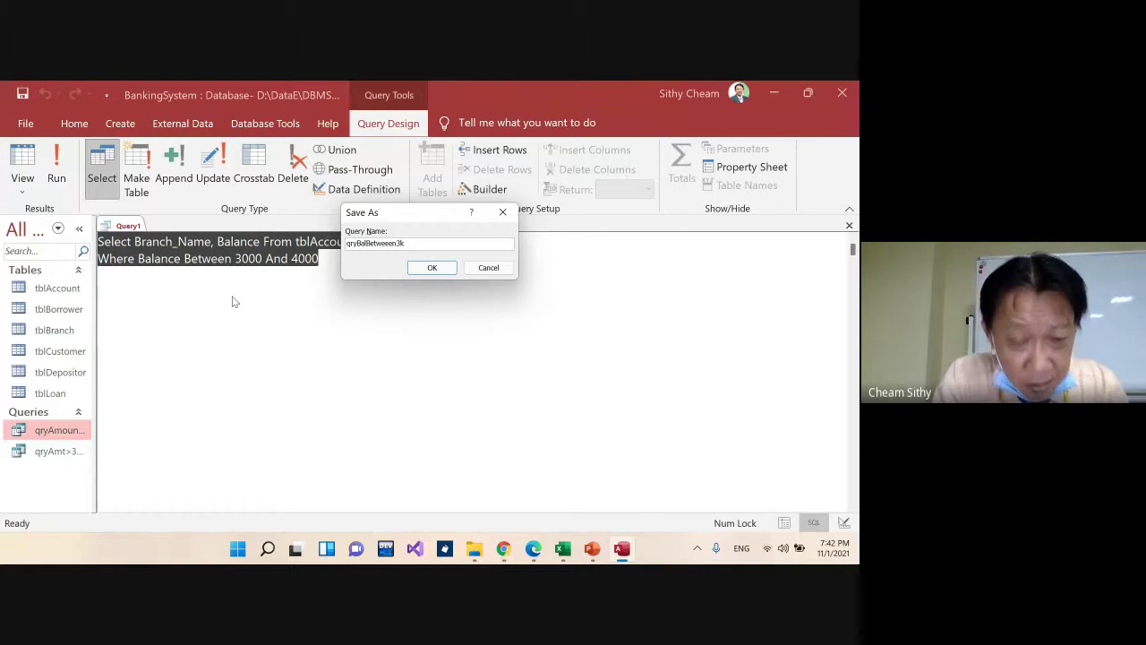
type("&")
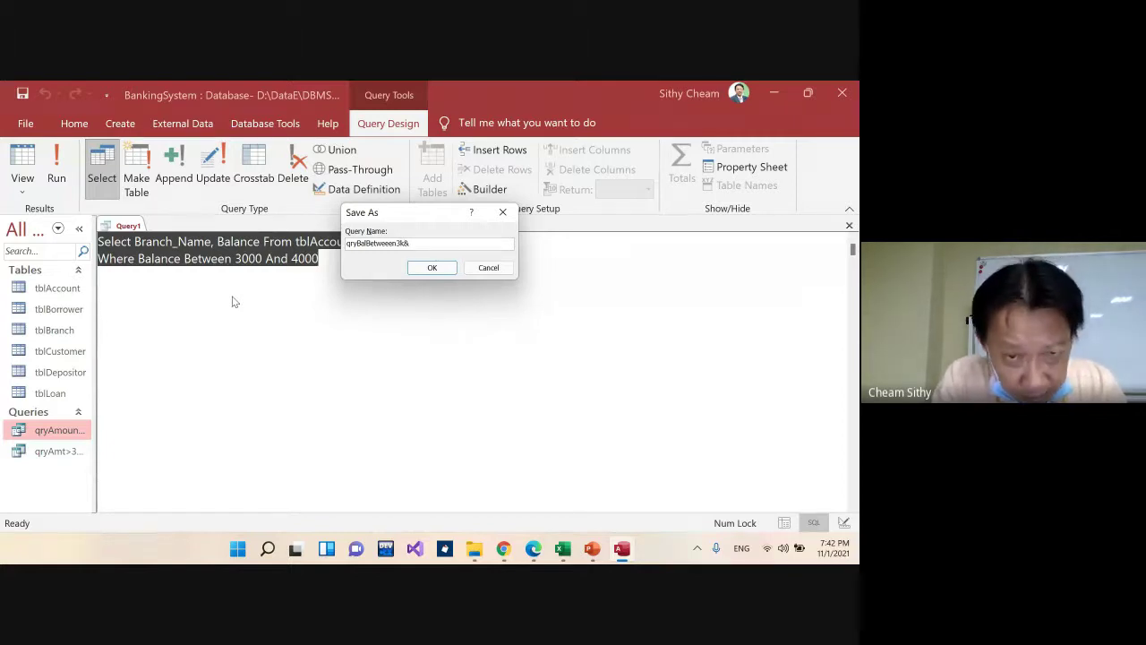
type("4k")
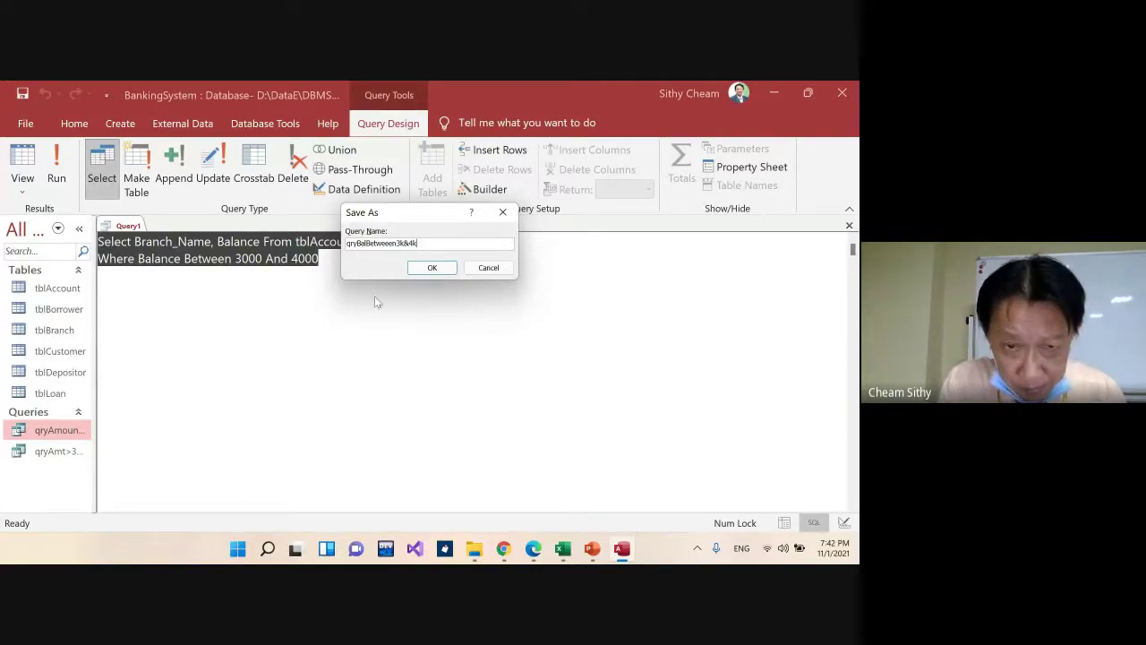
left_click(432, 267)
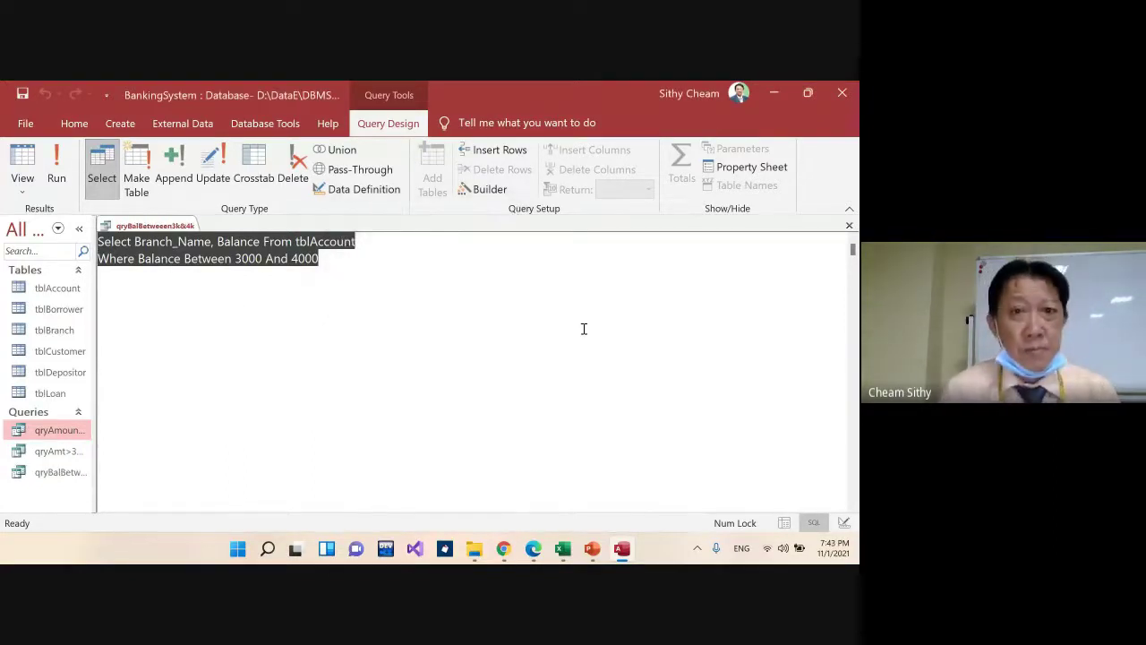
left_click(850, 226)
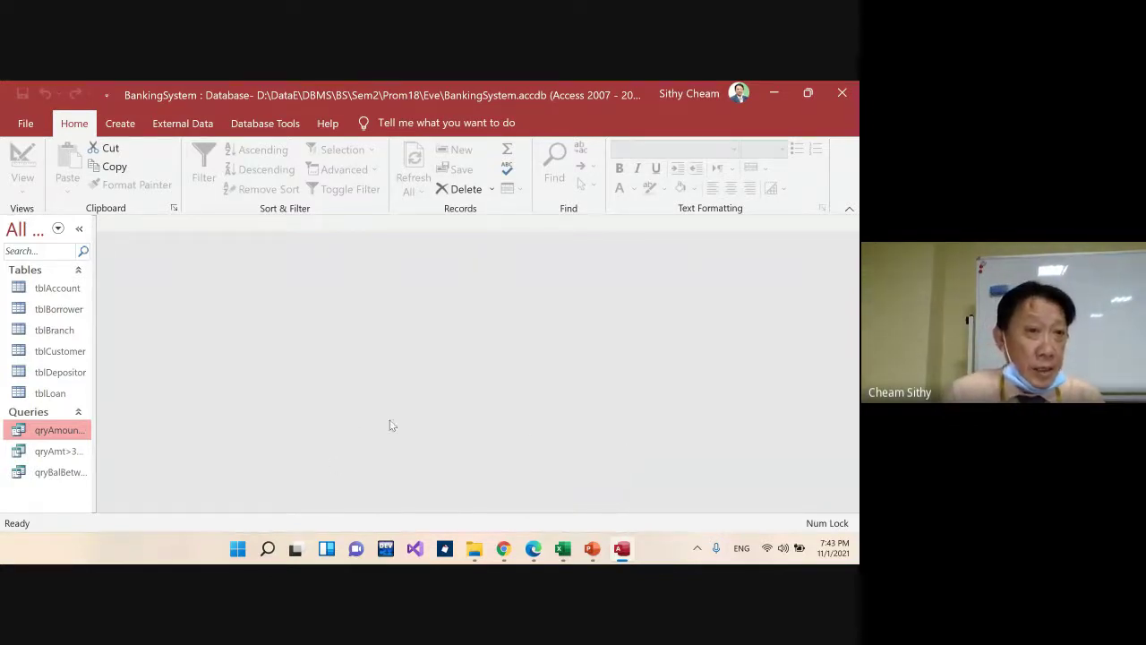
Create a new query in Query Design without adding any tables and switch it to SQL View
left_click(119, 126)
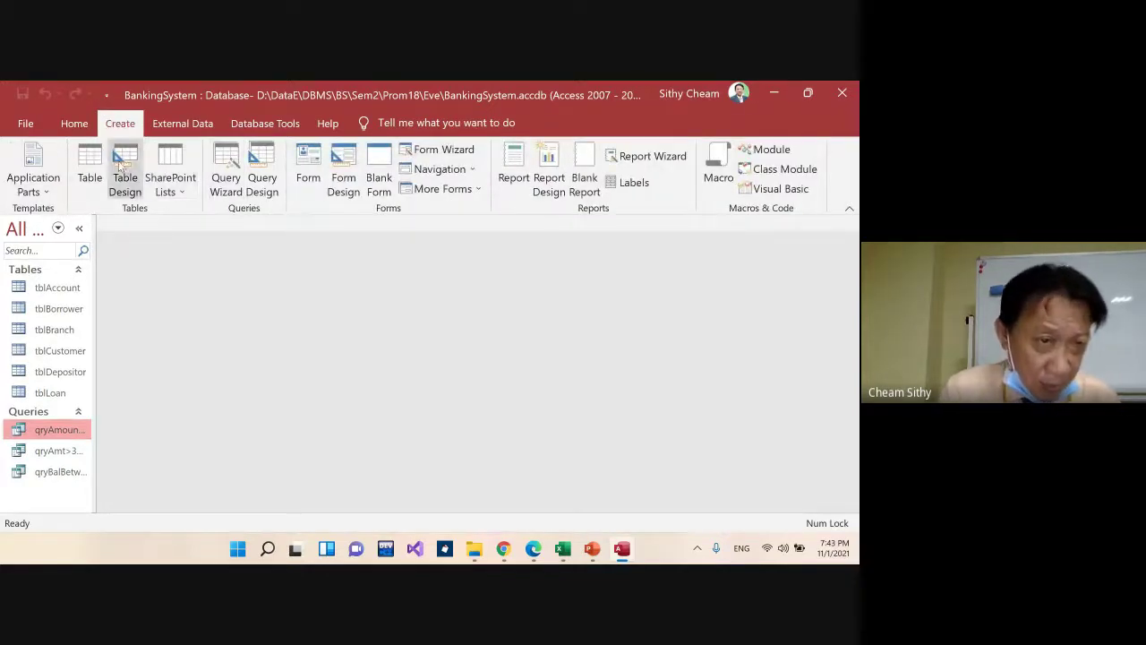
left_click(263, 177)
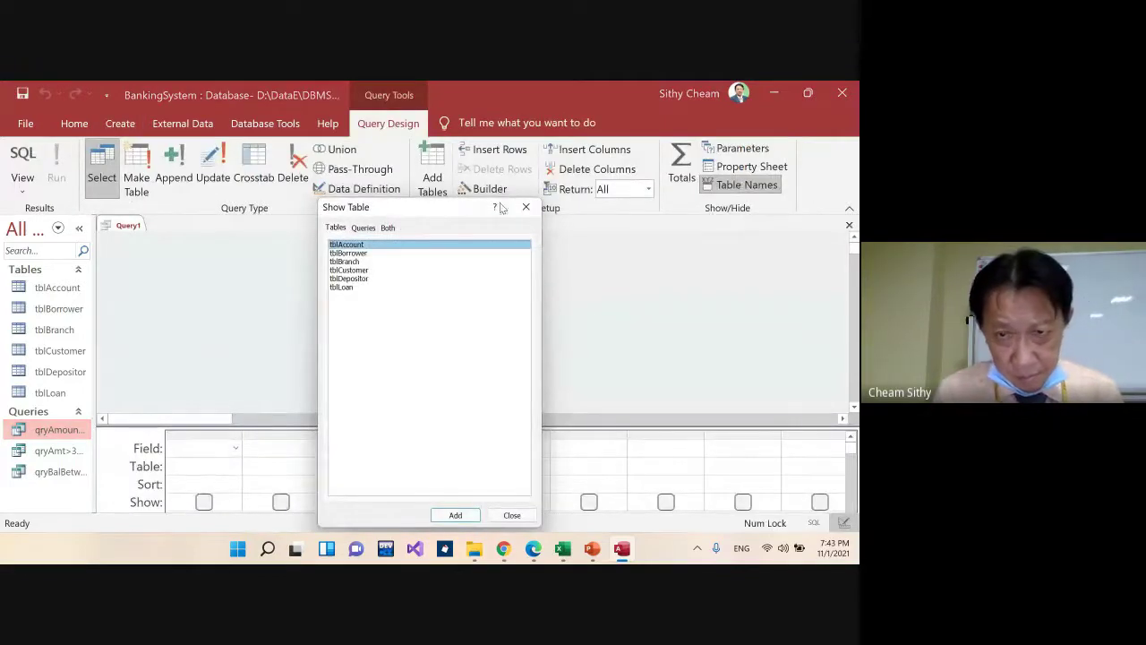
left_click(526, 208)
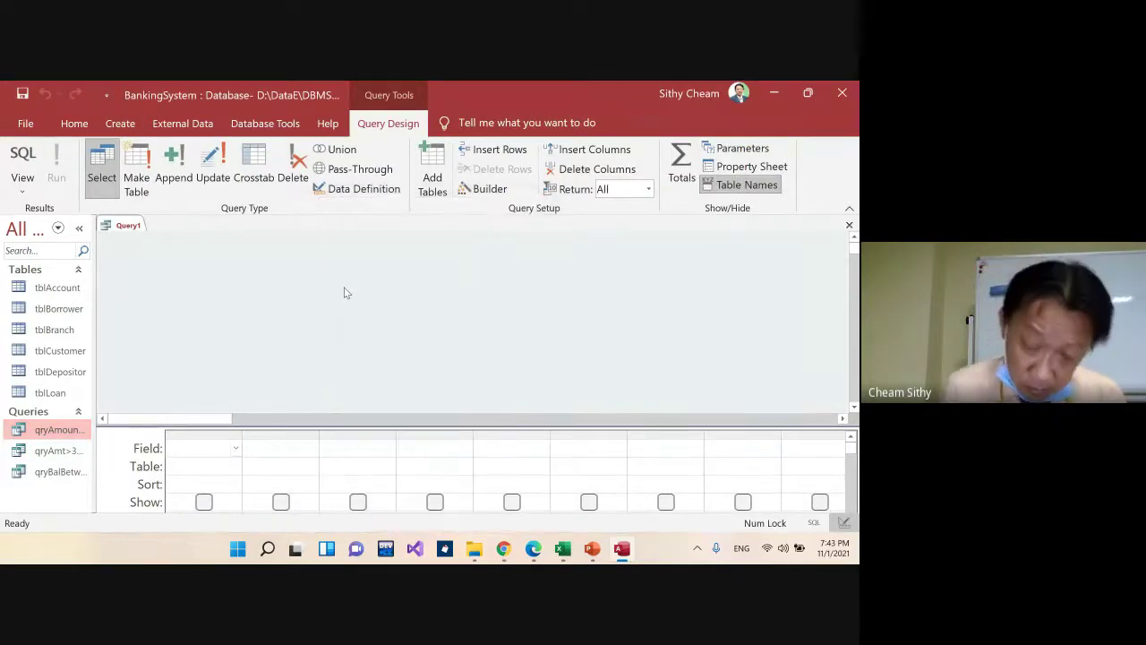
right_click(346, 293)
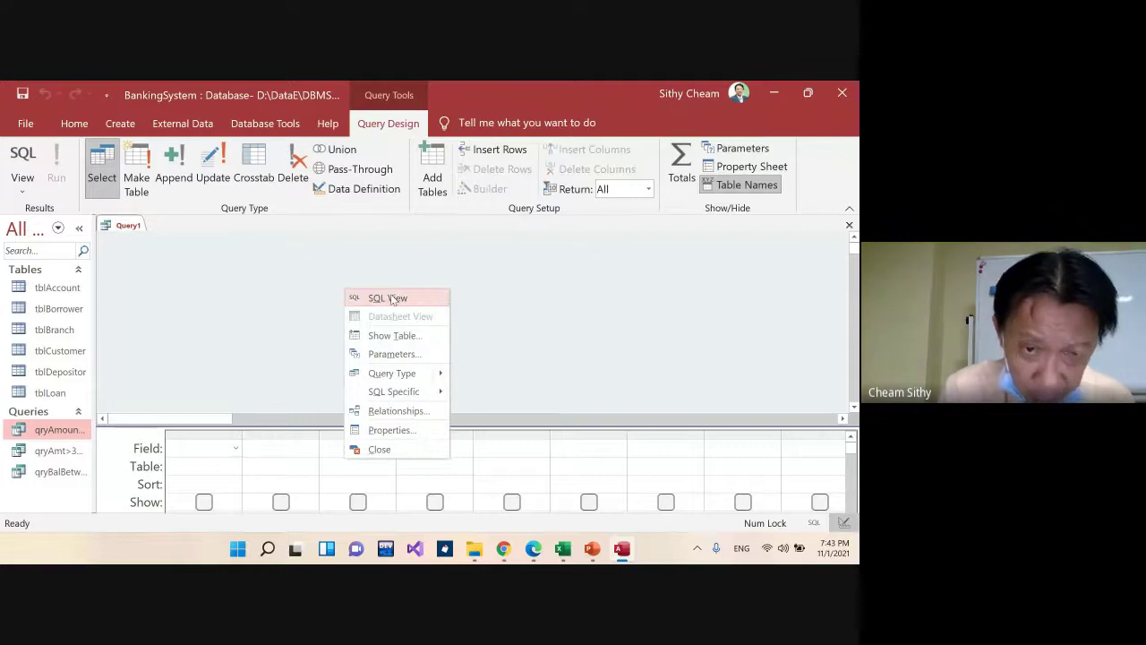
left_click(388, 298)
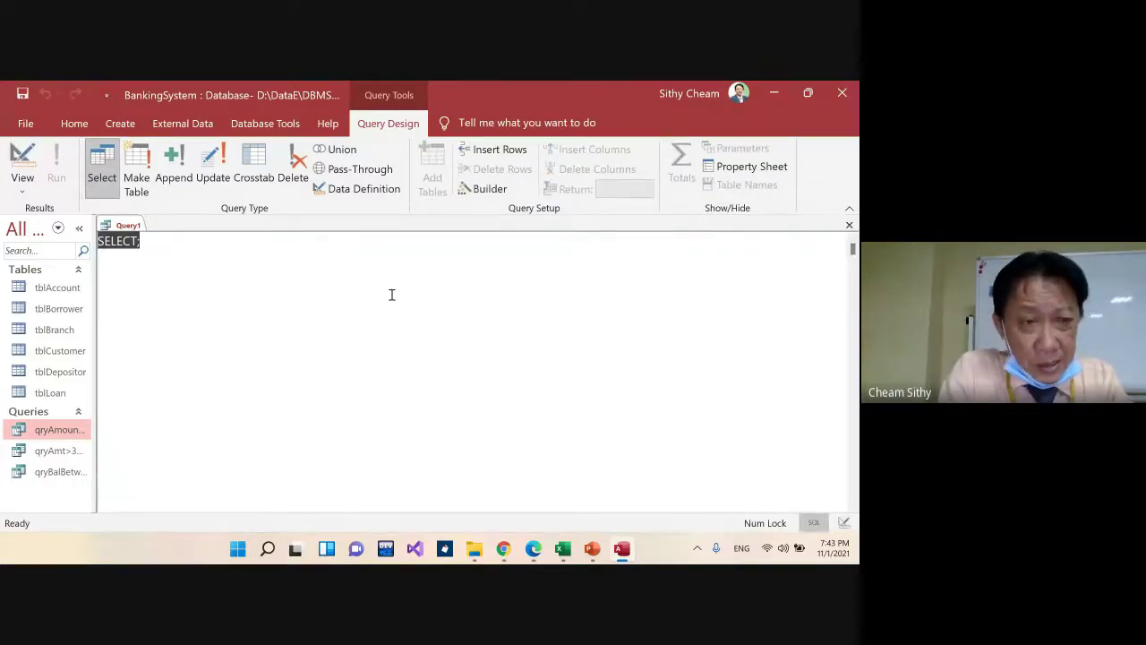
Write Select Branch_Name, Balance From tblAccount as the first line of the new query's SQL statement
type("Select Brancgh")
key("BackSpace")
key("BackSpace")
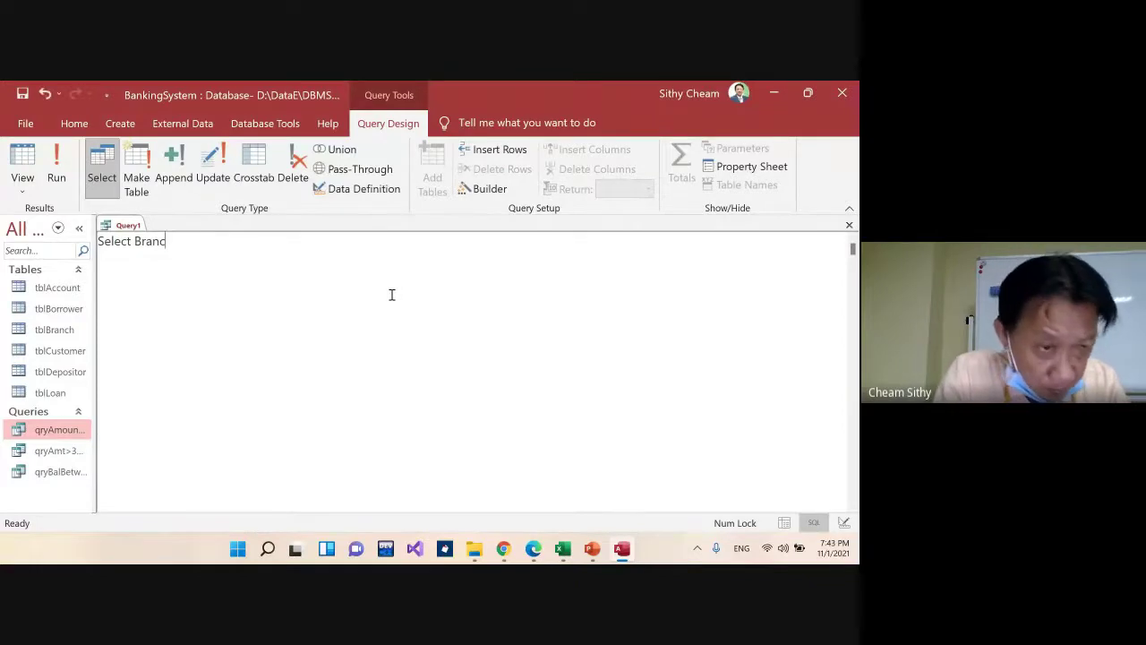
type("h)")
key("BackSpace")
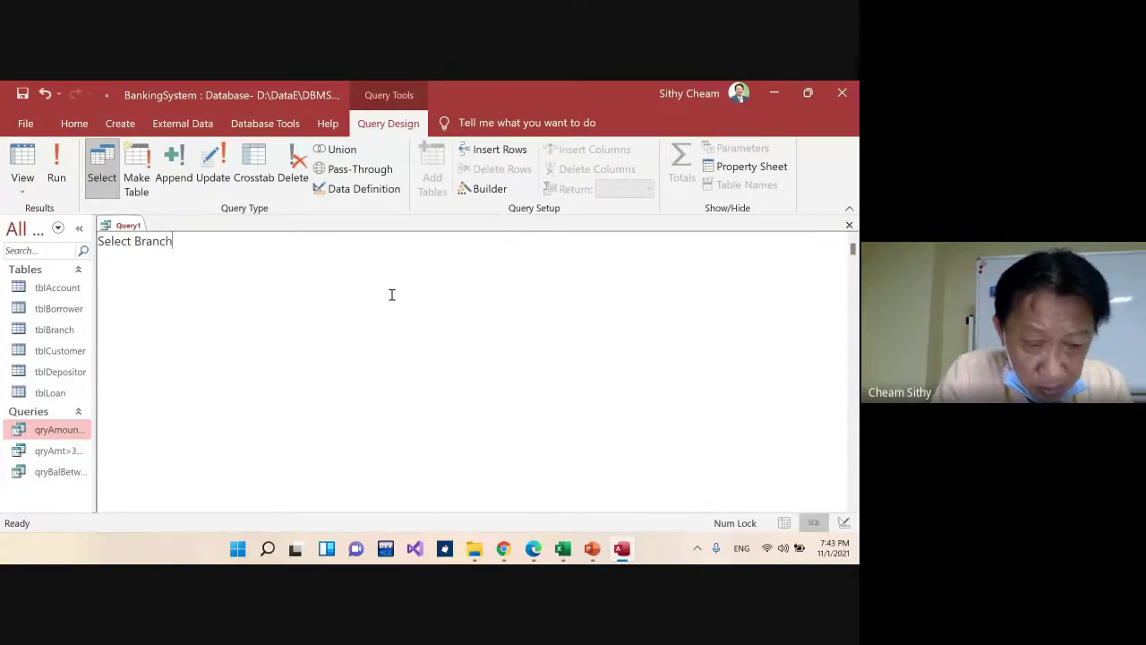
type("_")
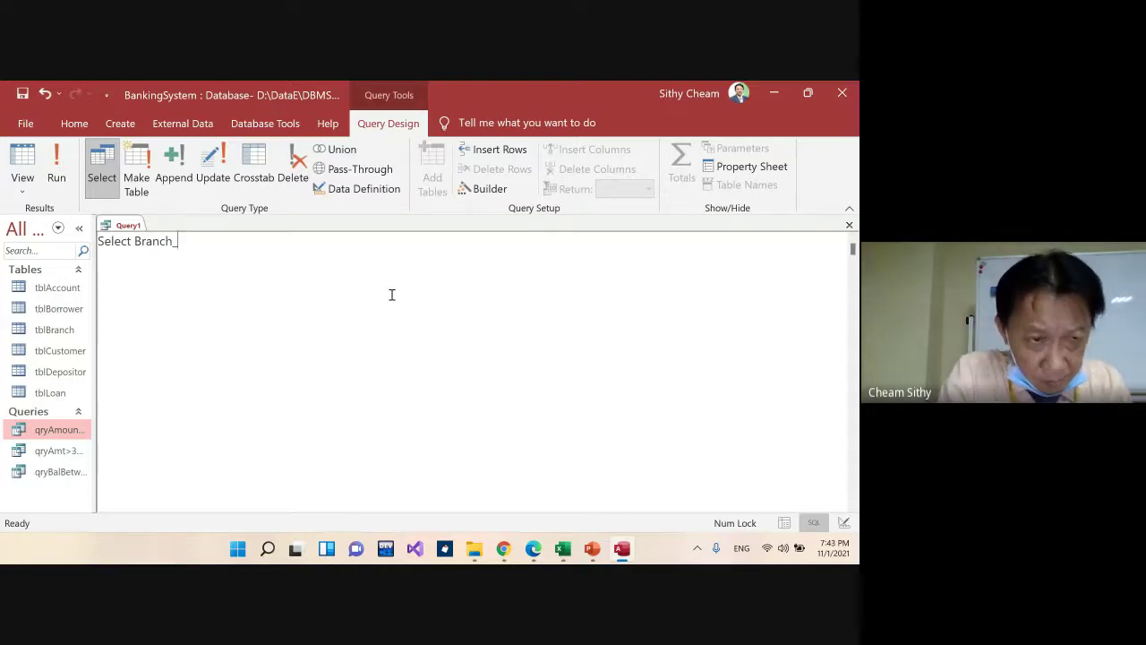
type("Name,")
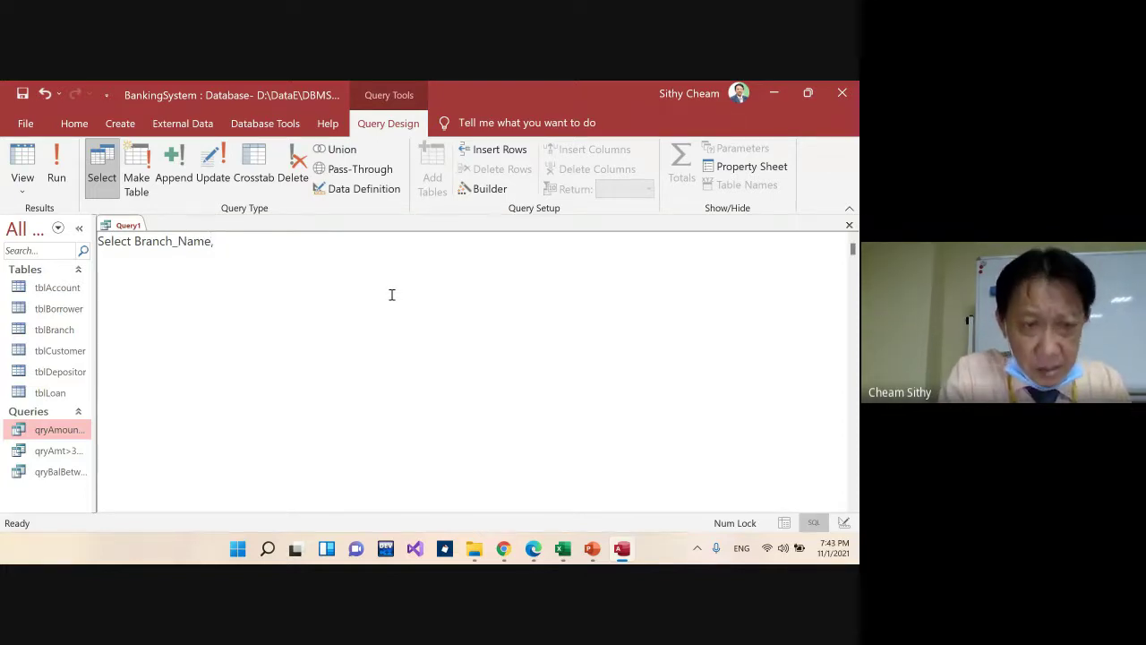
type("Balan")
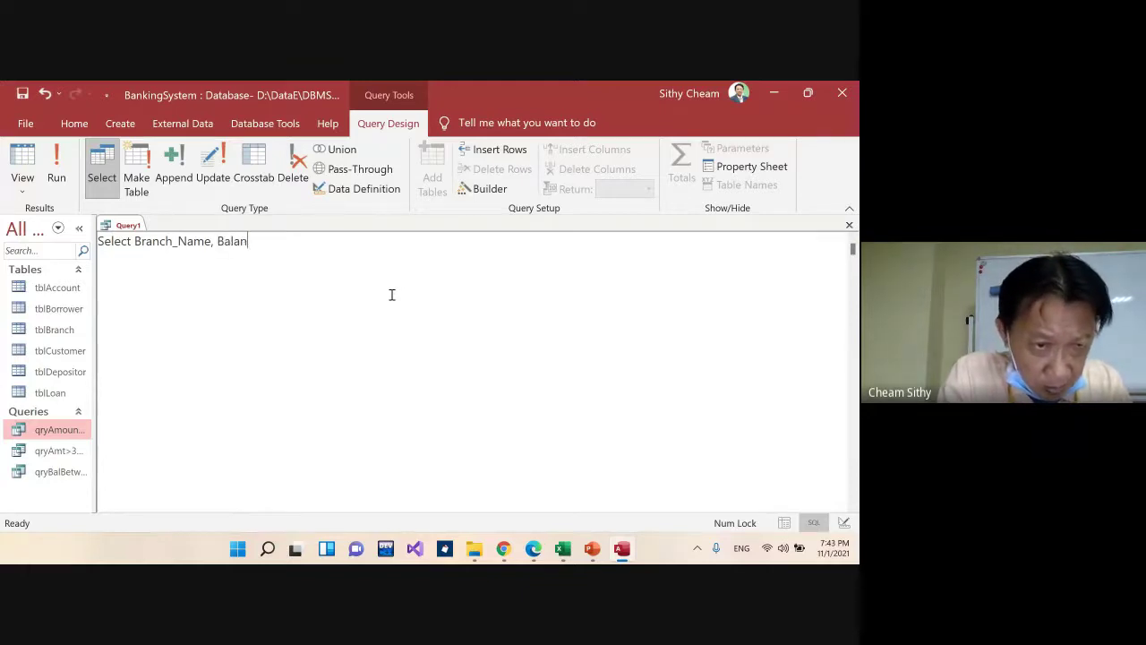
type("ce From ta")
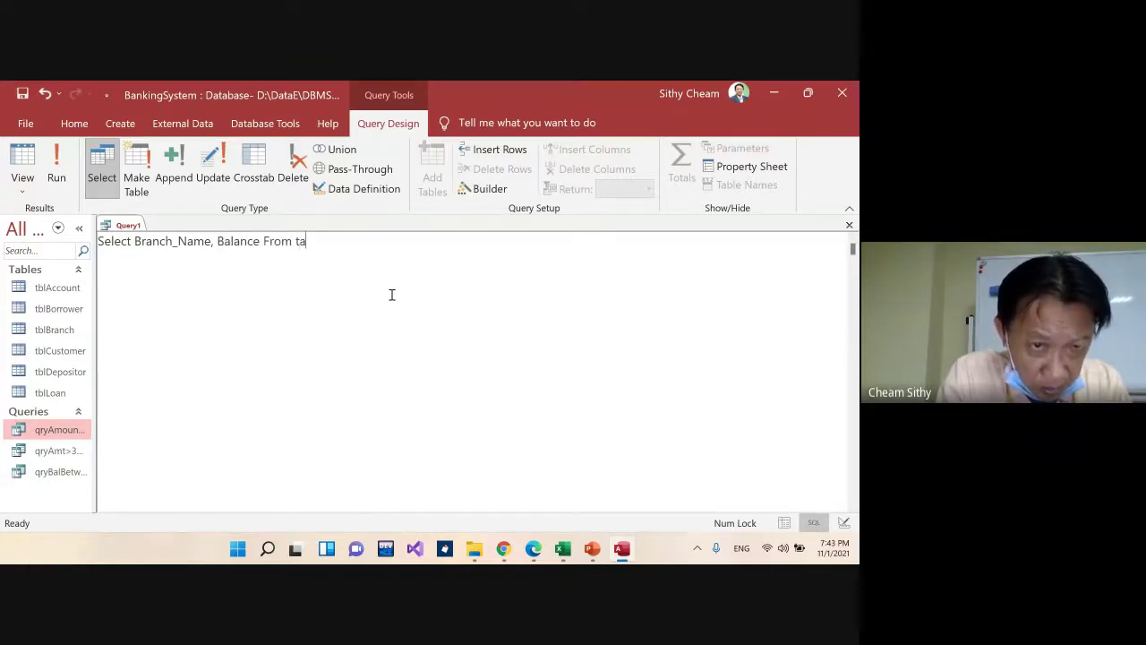
key("BackSpace")
type("blAccln")
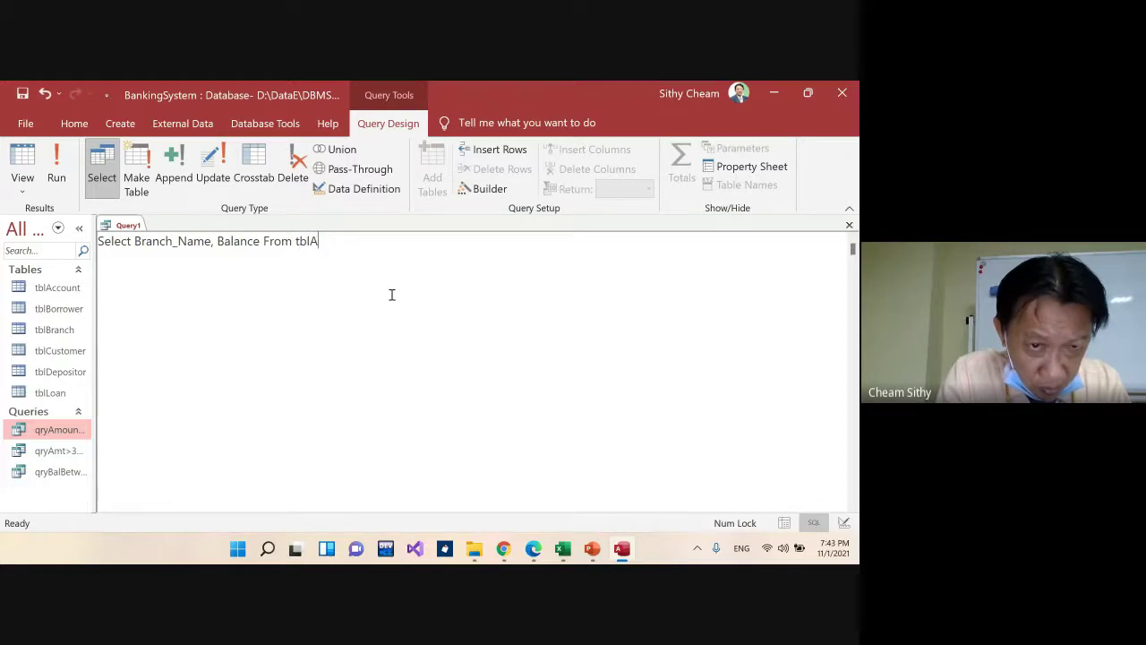
key("BackSpace")
key("BackSpace")
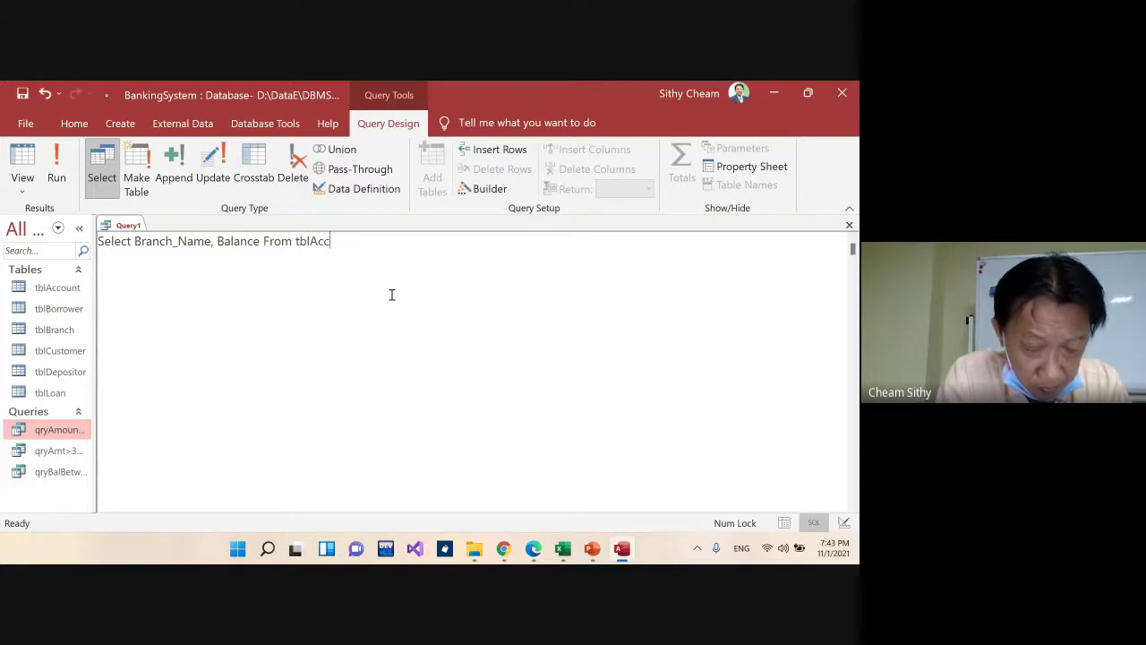
type("ount")
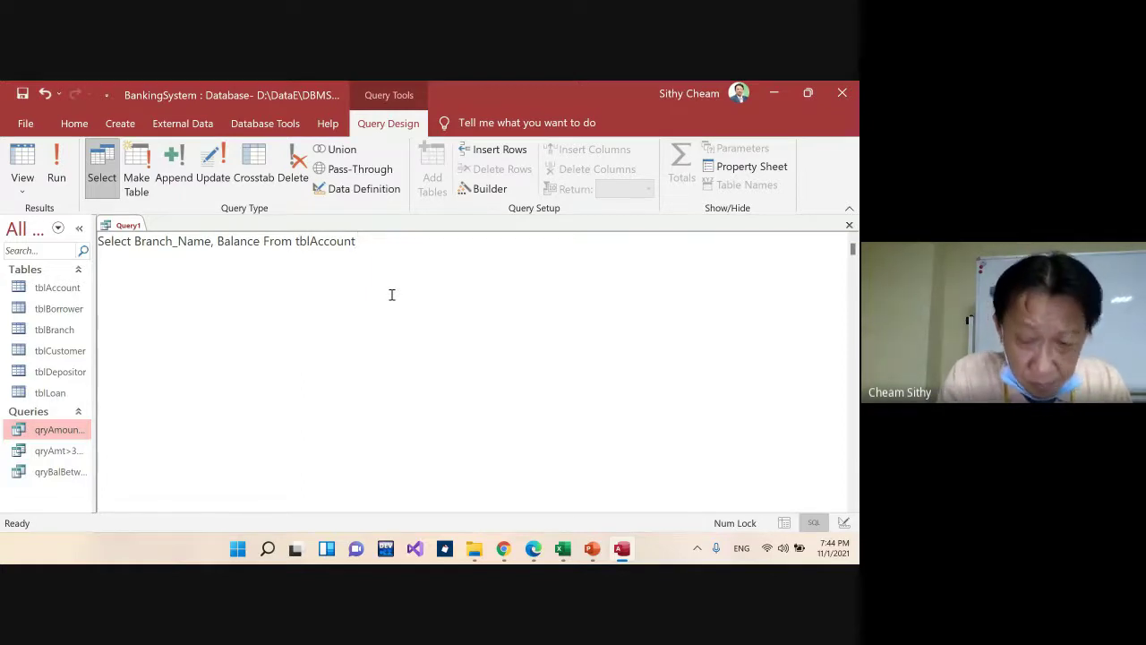
Add the condition Where Balance>=3000 And Balance<=4000 on a second line and run the query
key("Return")
type("Where")
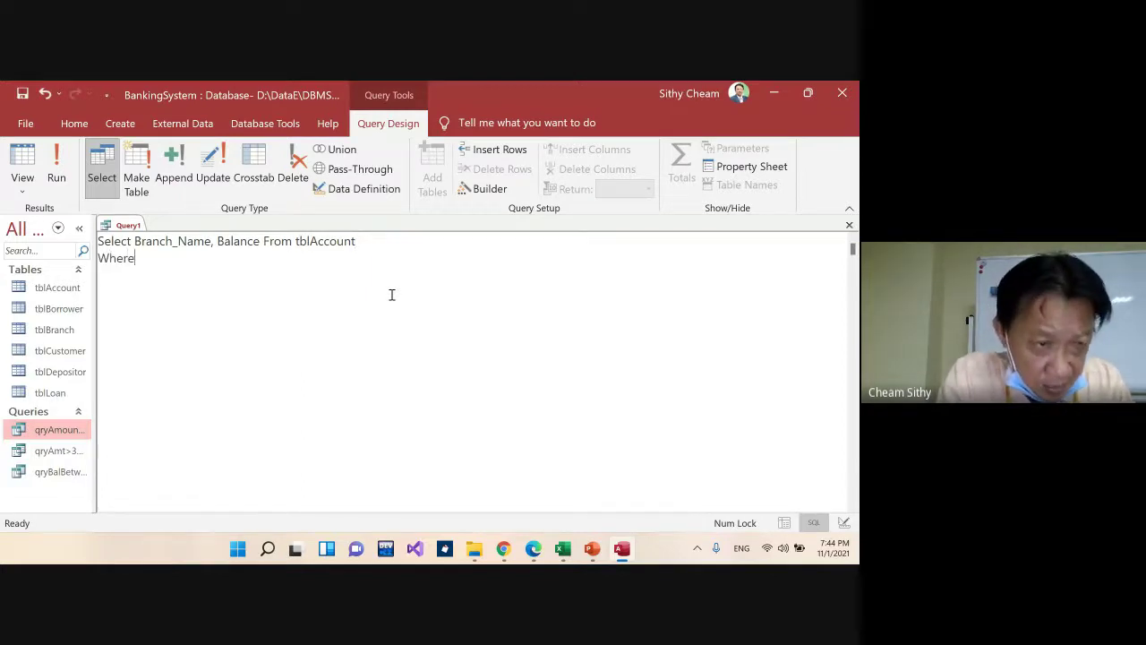
type(" Bala")
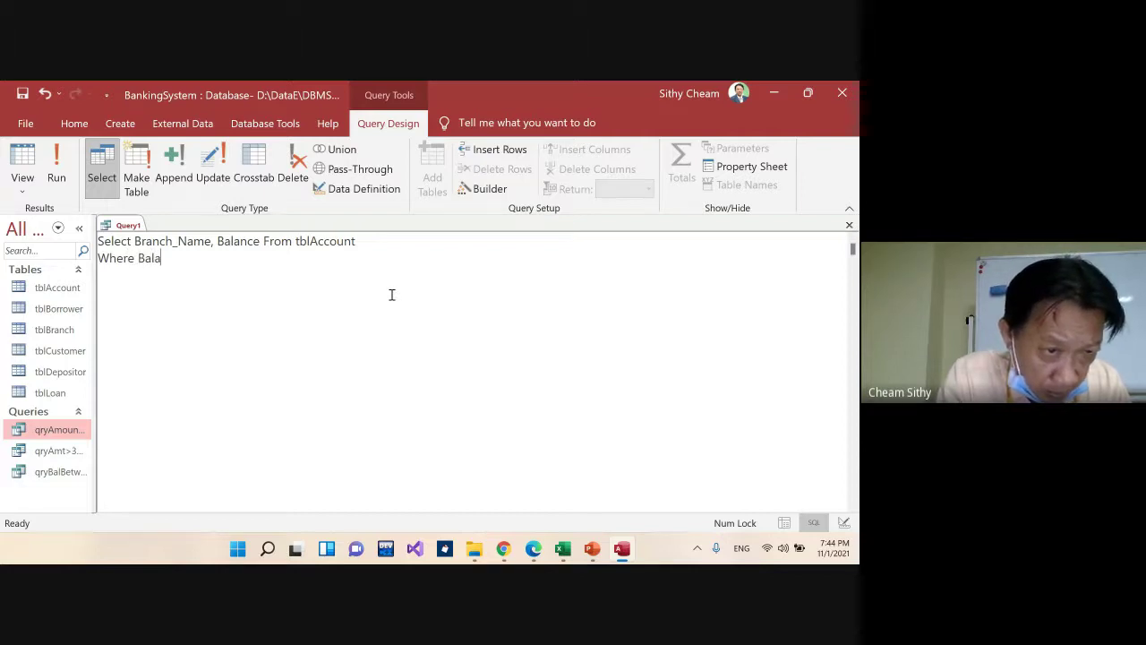
type("nce")
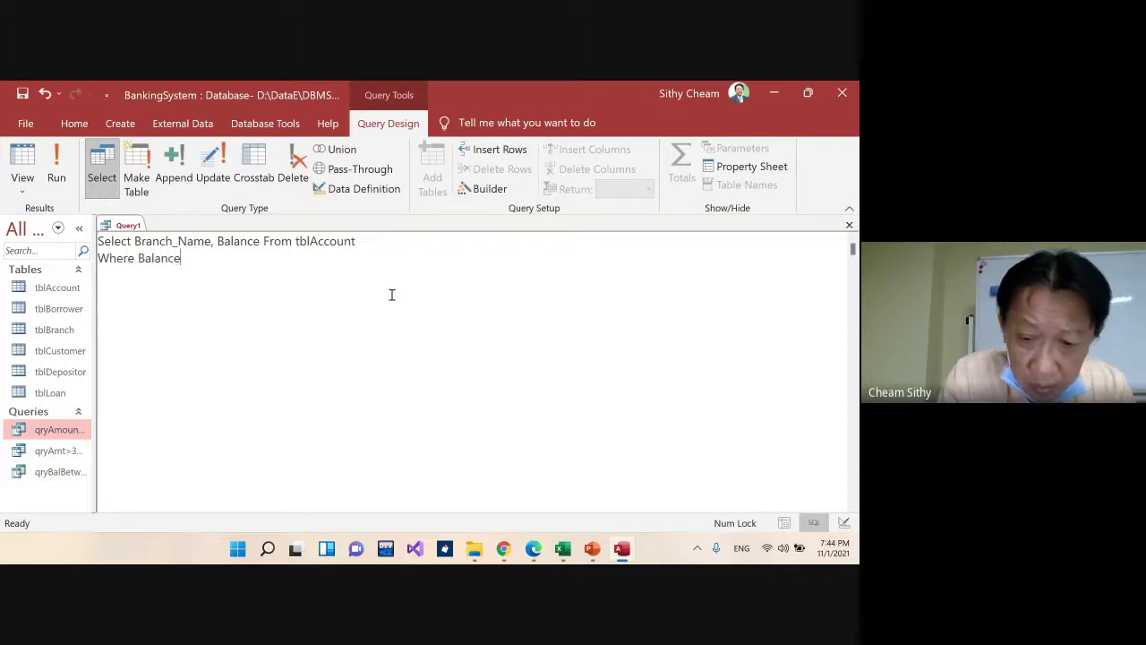
type(">=")
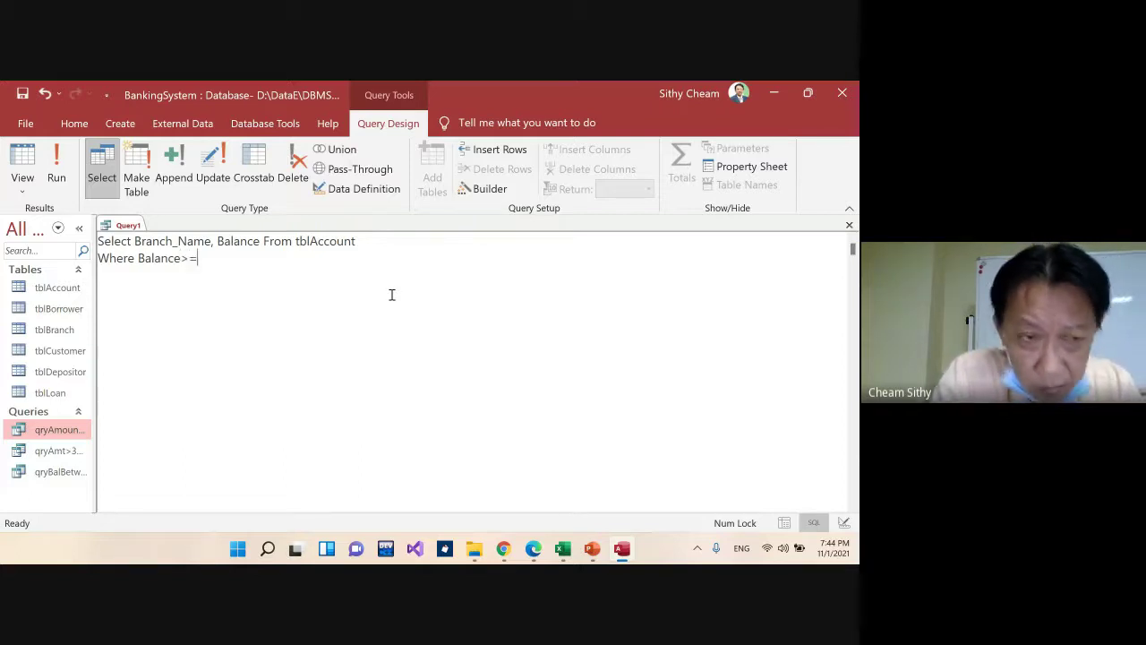
type("3")
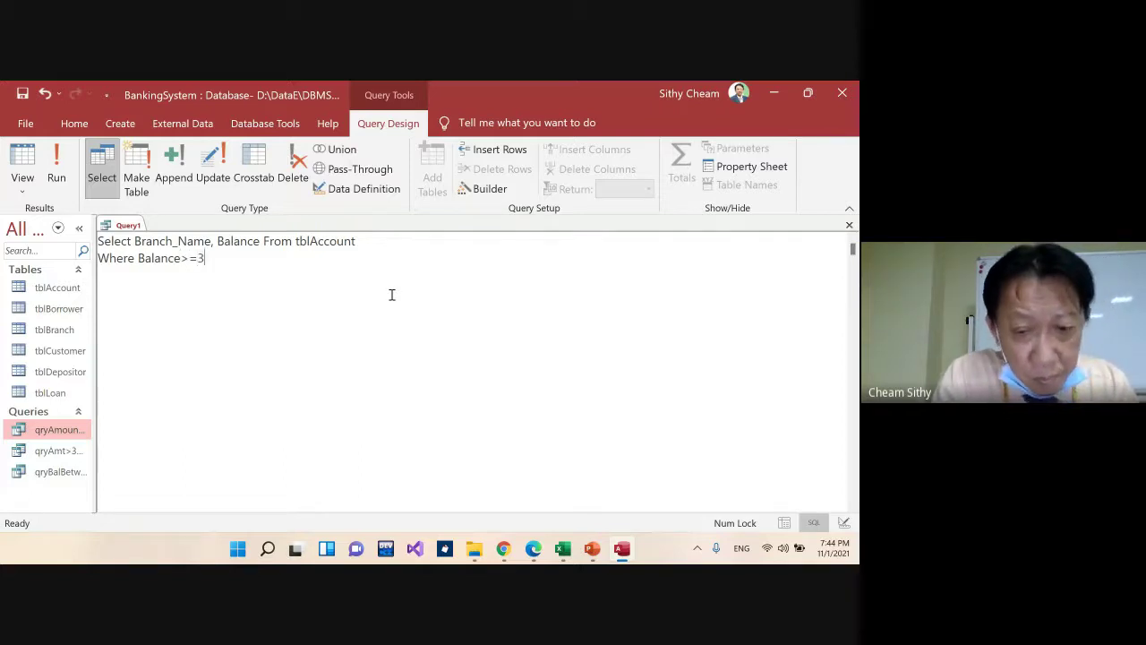
type("000 And")
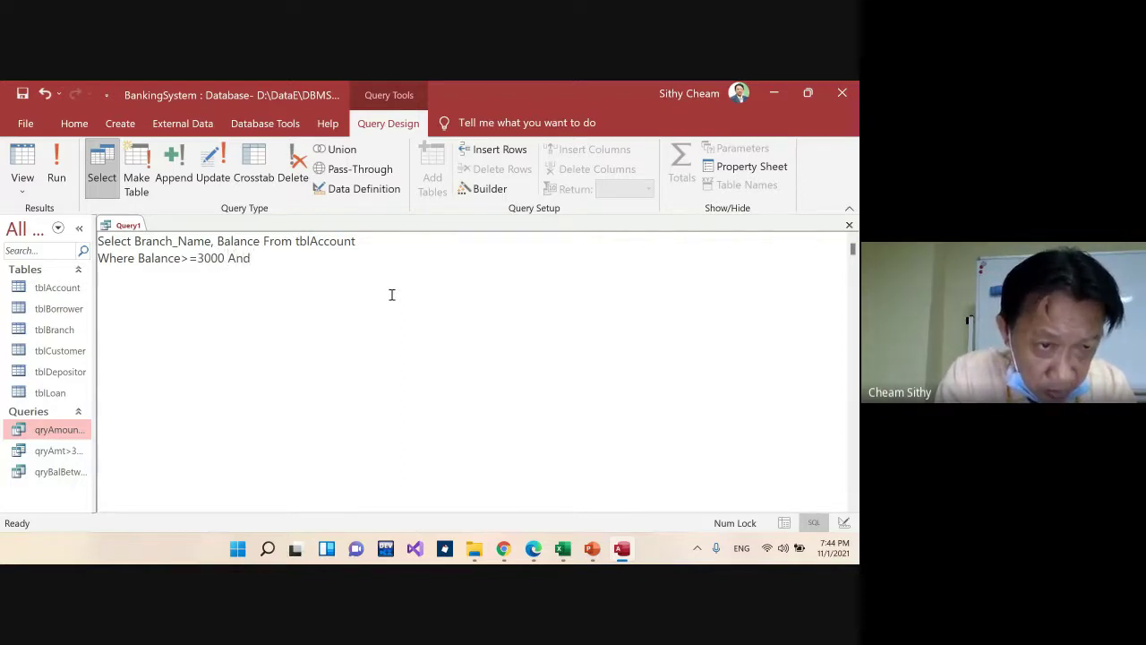
type(" Balanc")
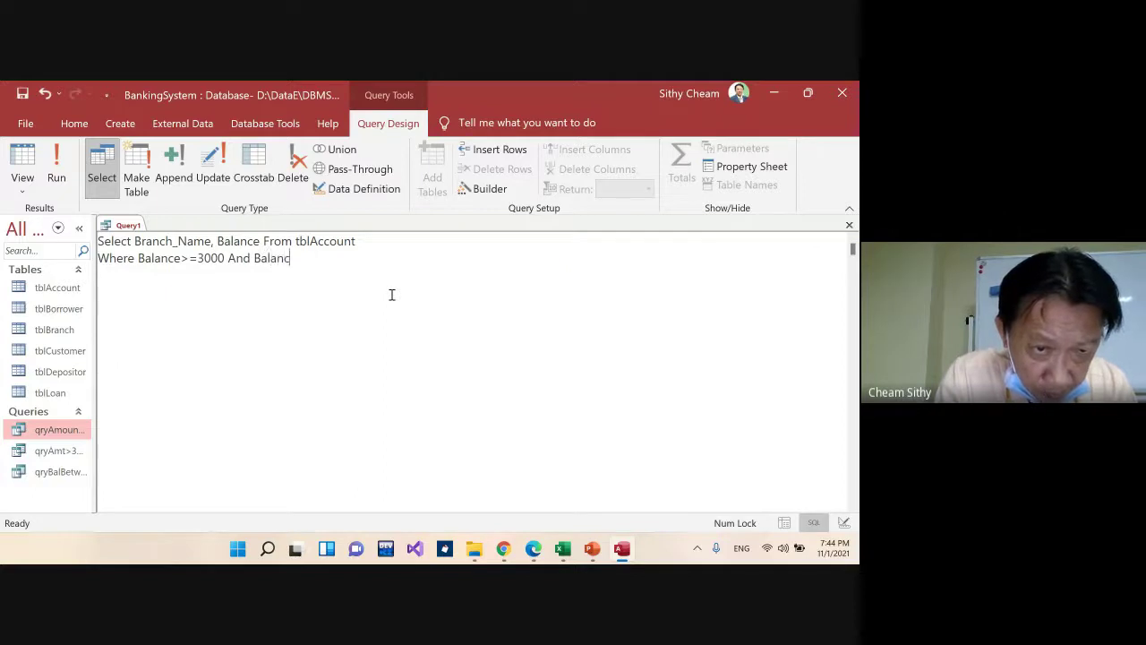
type("e<=")
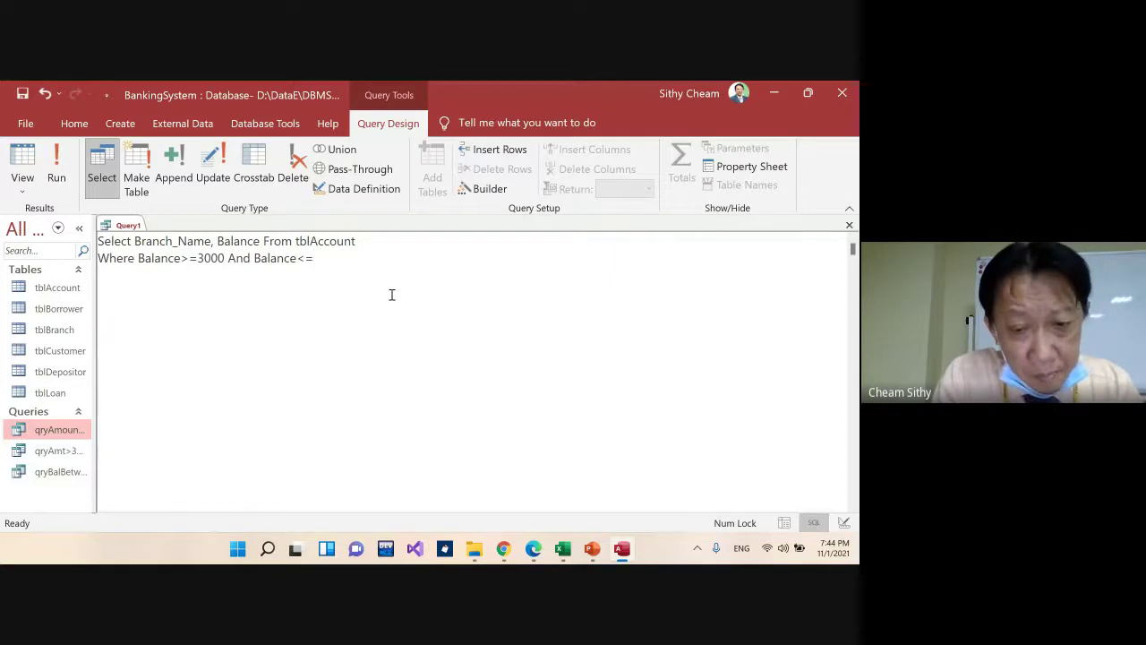
type("000")
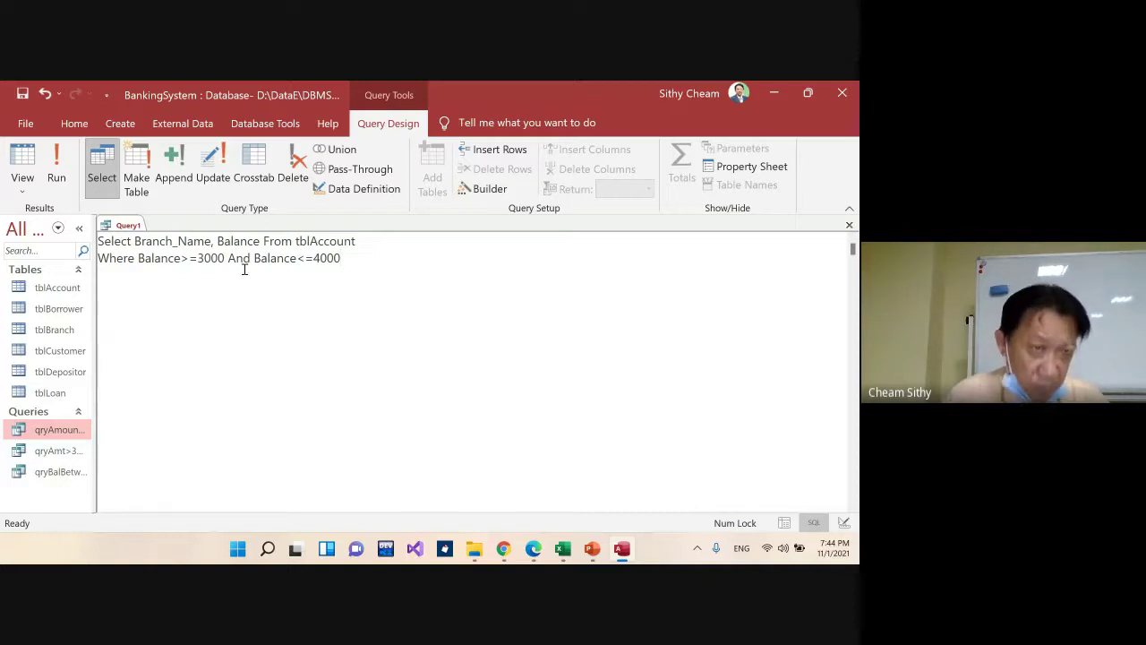
left_click(59, 164)
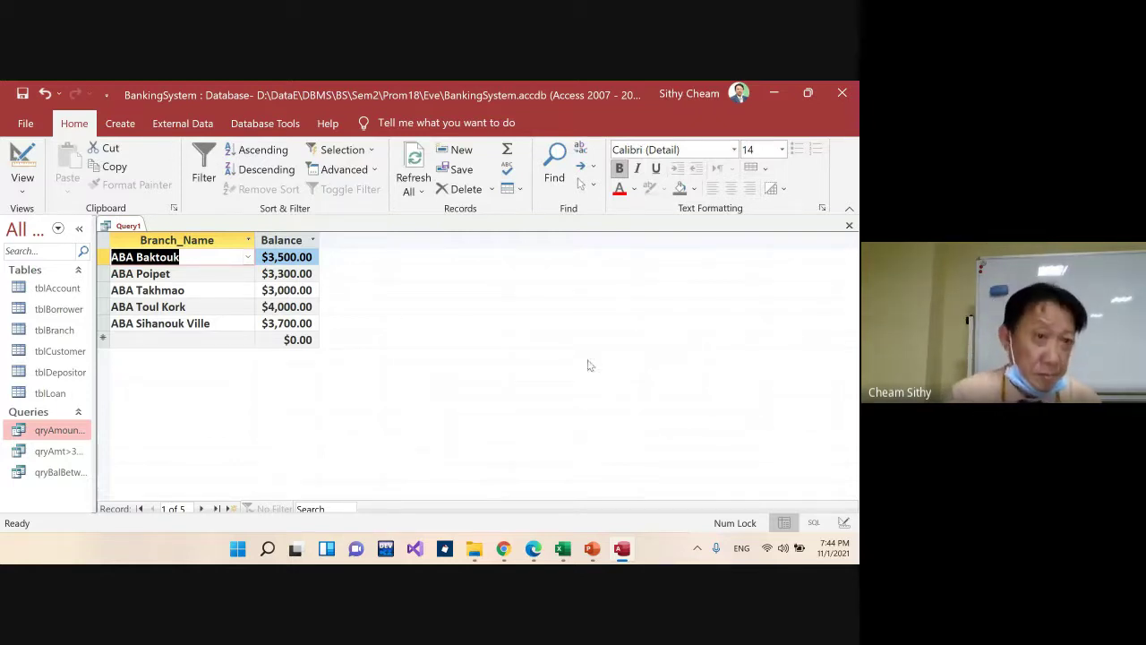
Return the query to SQL View, save it as qryBal>=3l&Bal<4k and close it
right_click(137, 226)
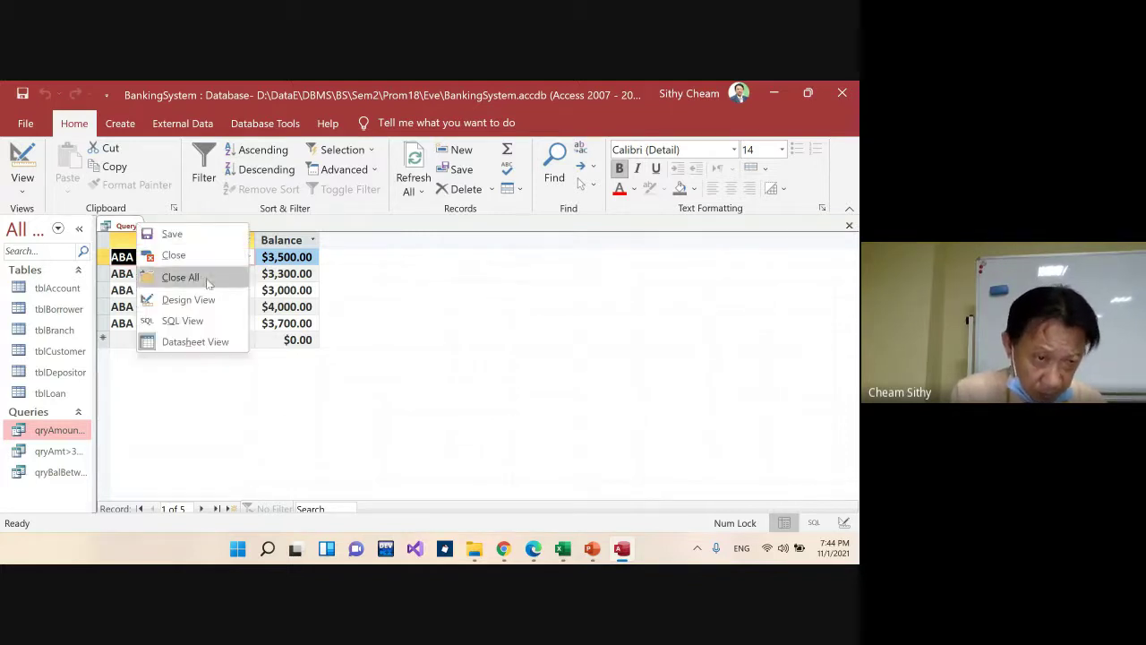
left_click(178, 322)
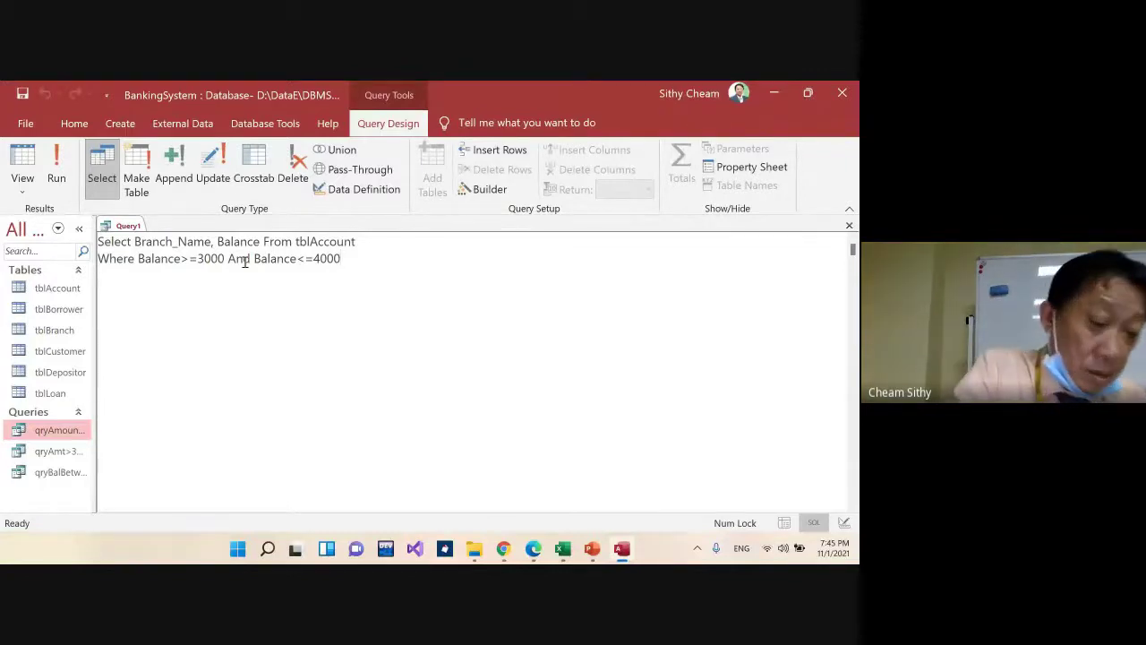
key("ctrl+s")
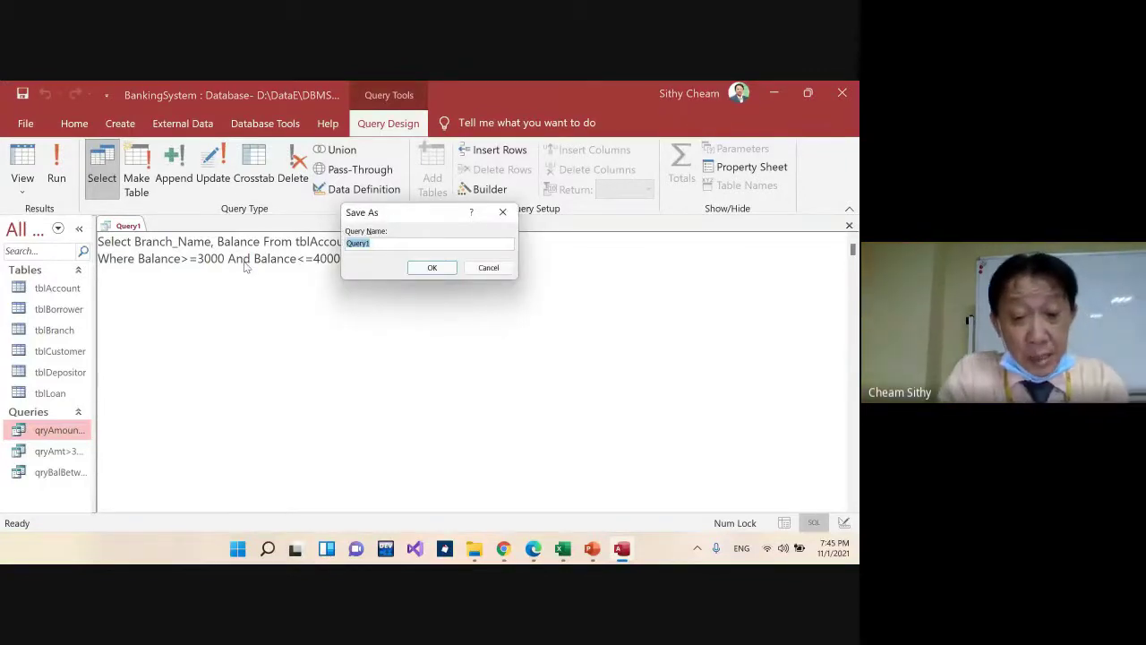
type("qryB")
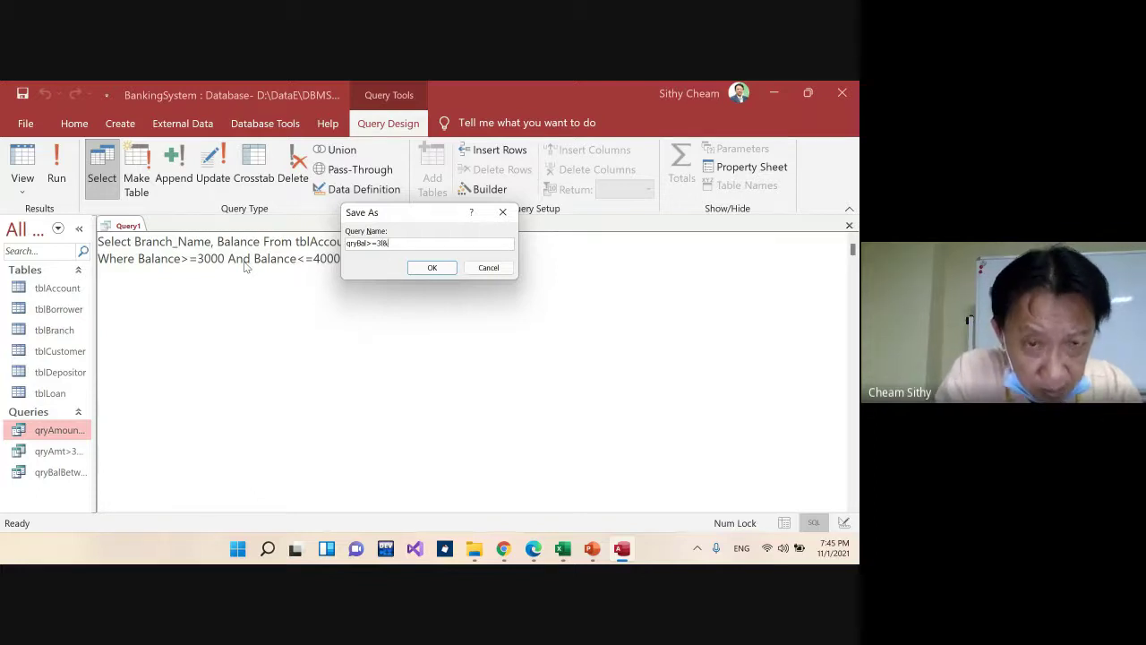
type("al<4k")
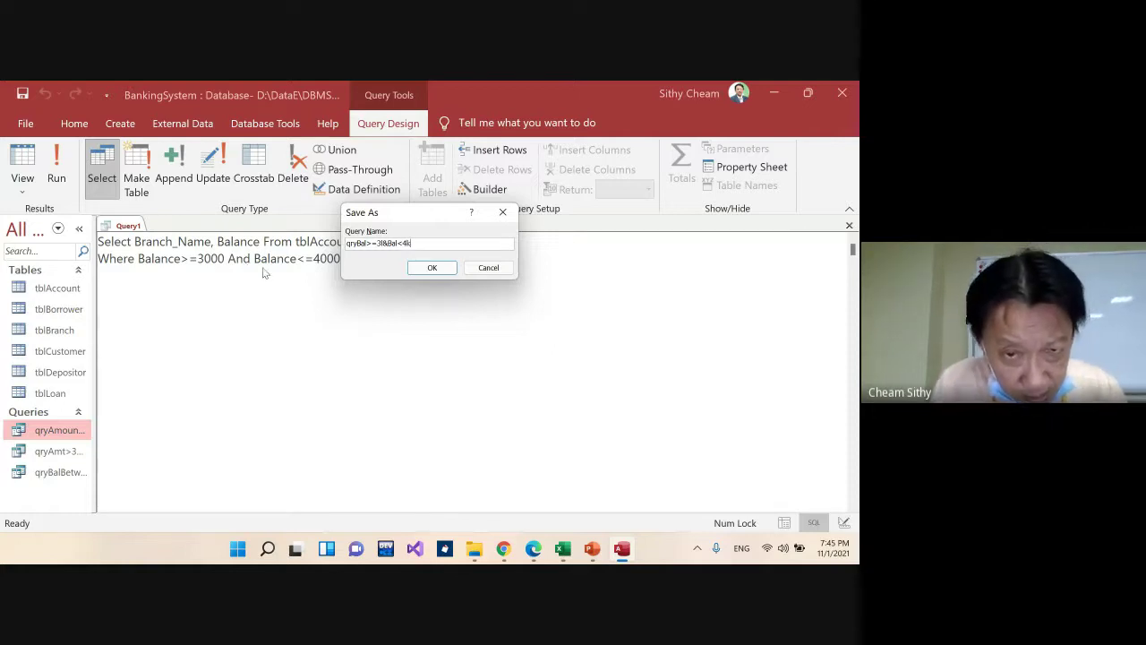
left_click(434, 268)
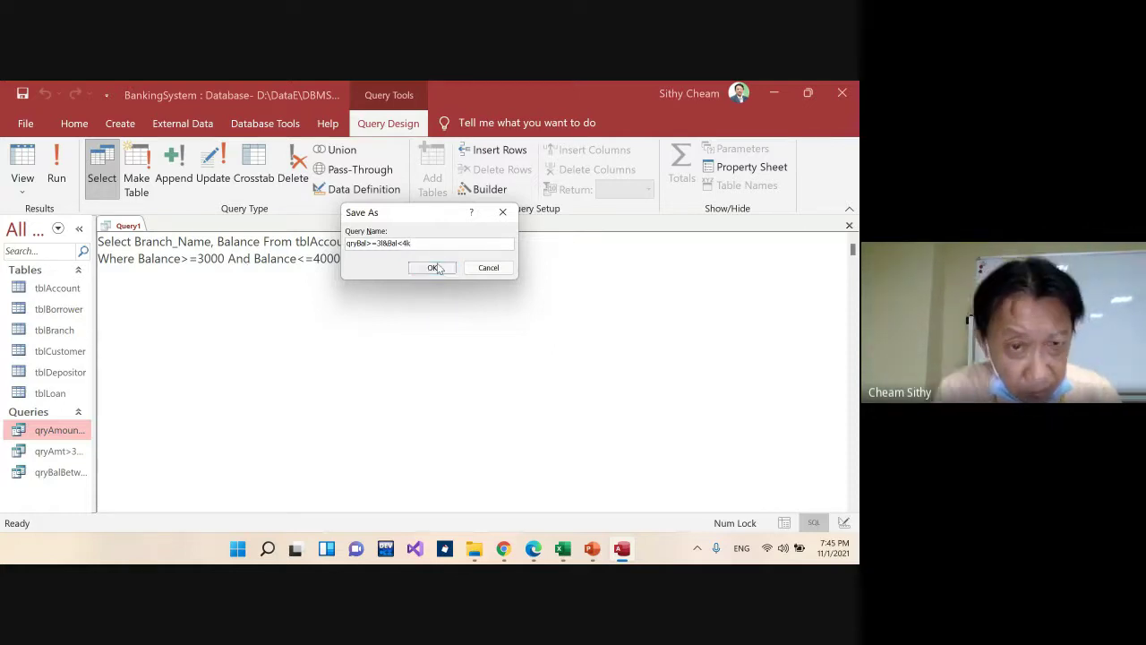
left_click(848, 225)
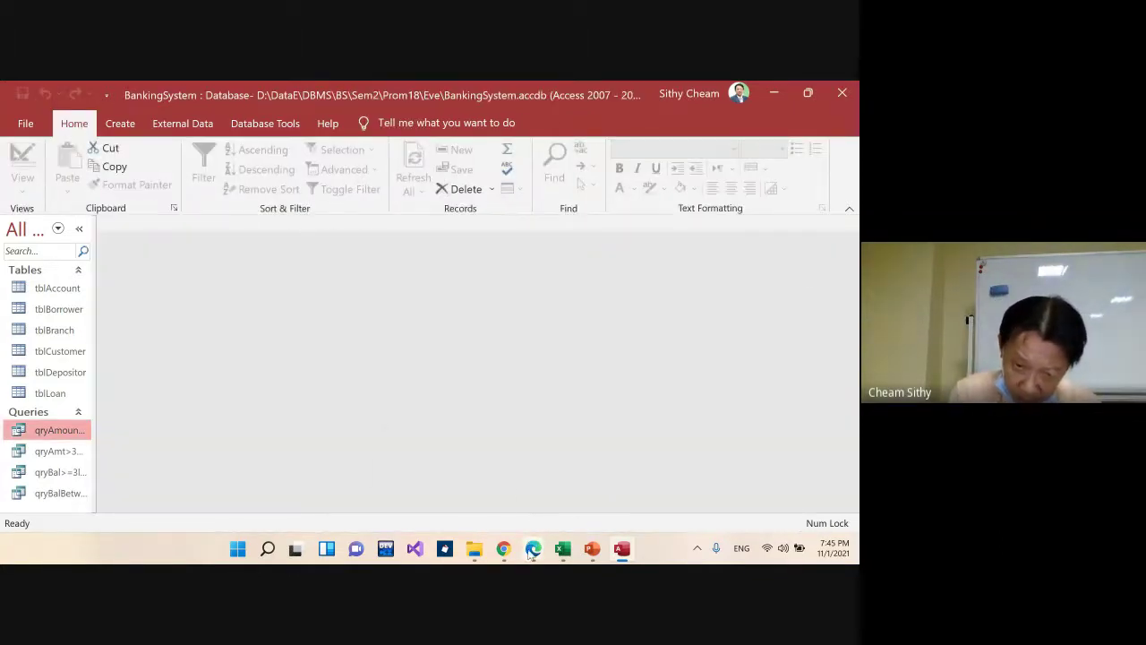
Switch to the Google Meet call in Edge and look through the list of participants
mouse_move(533, 553)
left_click(490, 512)
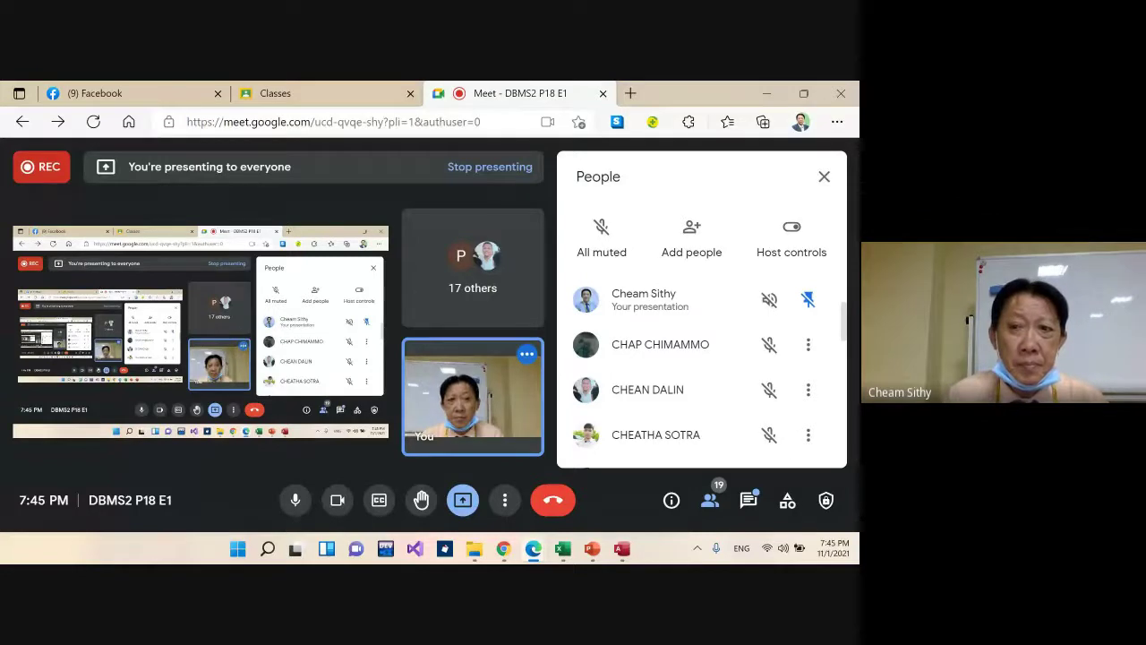
scroll(749, 417, "down", 1)
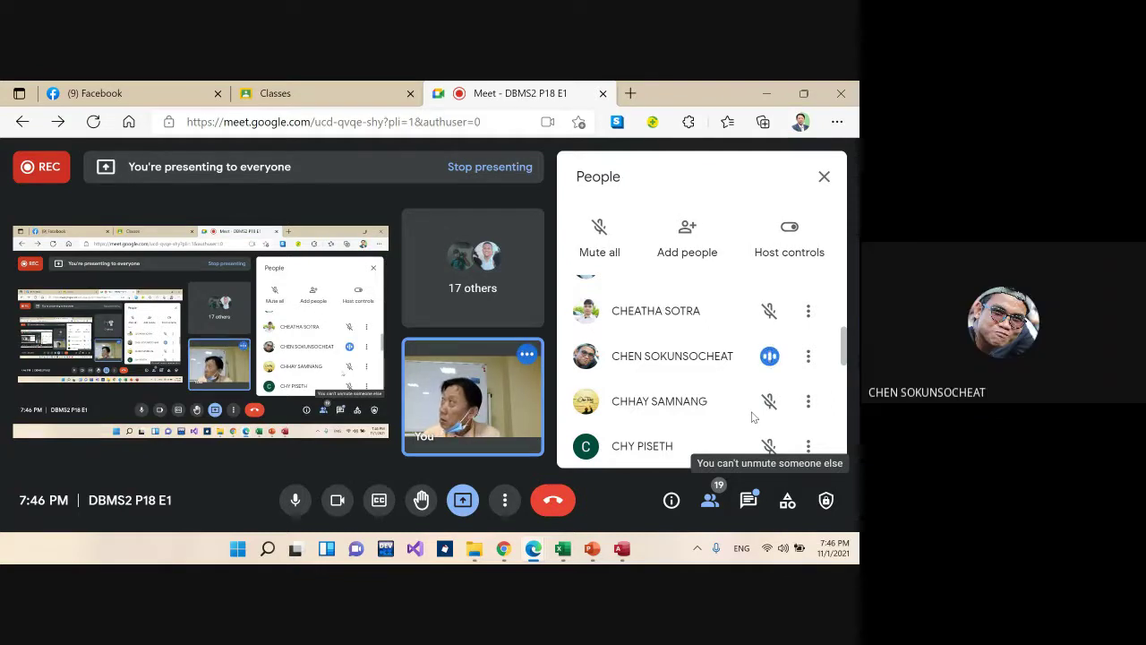
scroll(752, 416, "down", 1)
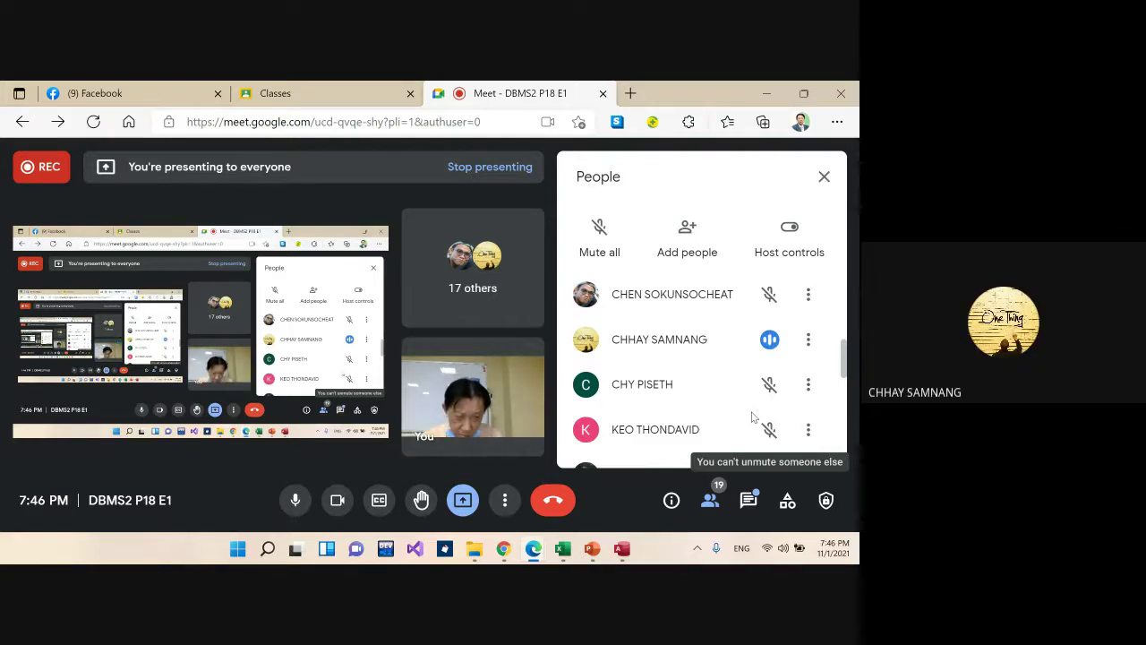
scroll(752, 417, "down", 1)
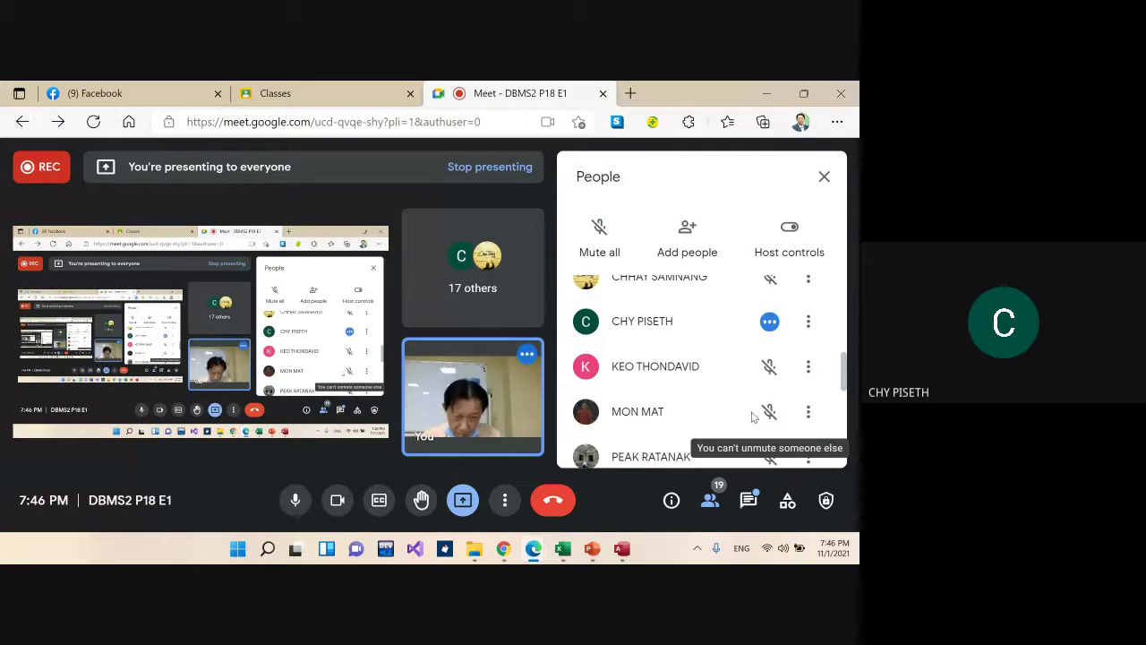
Go through the remaining participants in the call's people list, down to its end
scroll(752, 416, "down", 1)
key("super+Tab")
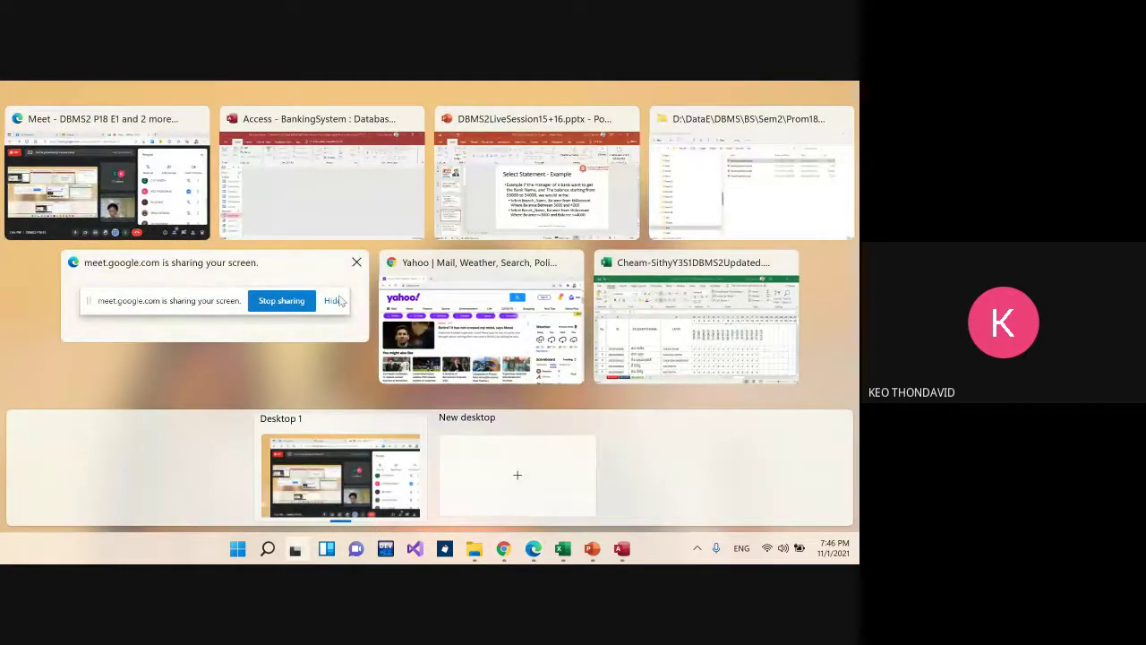
left_click(111, 192)
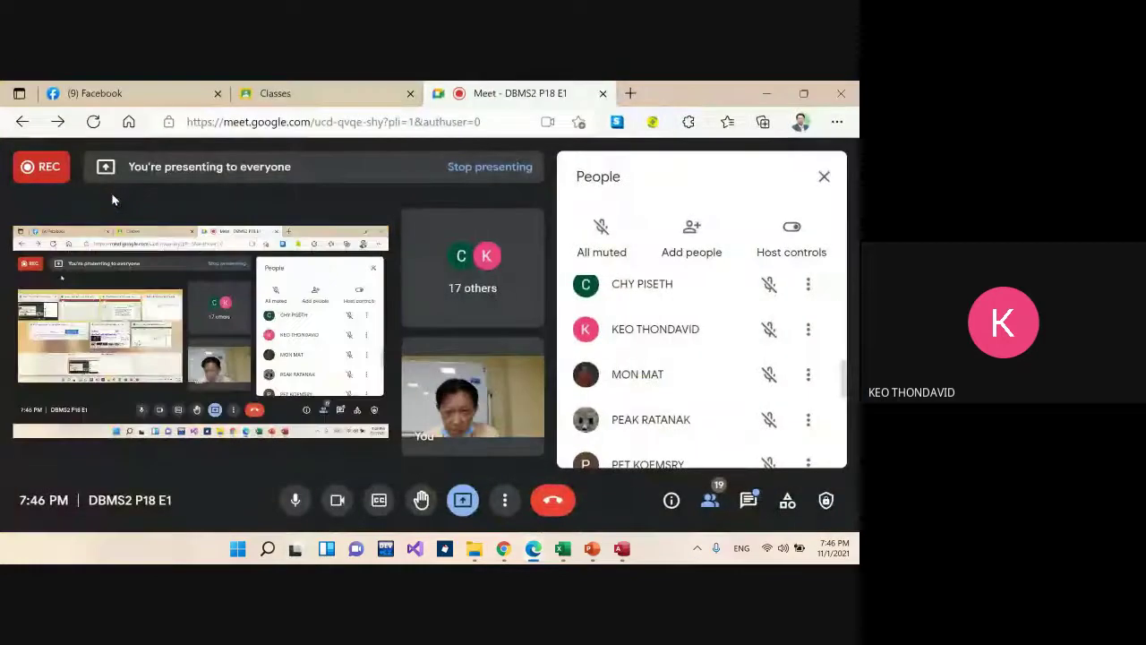
scroll(698, 381, "up", 1)
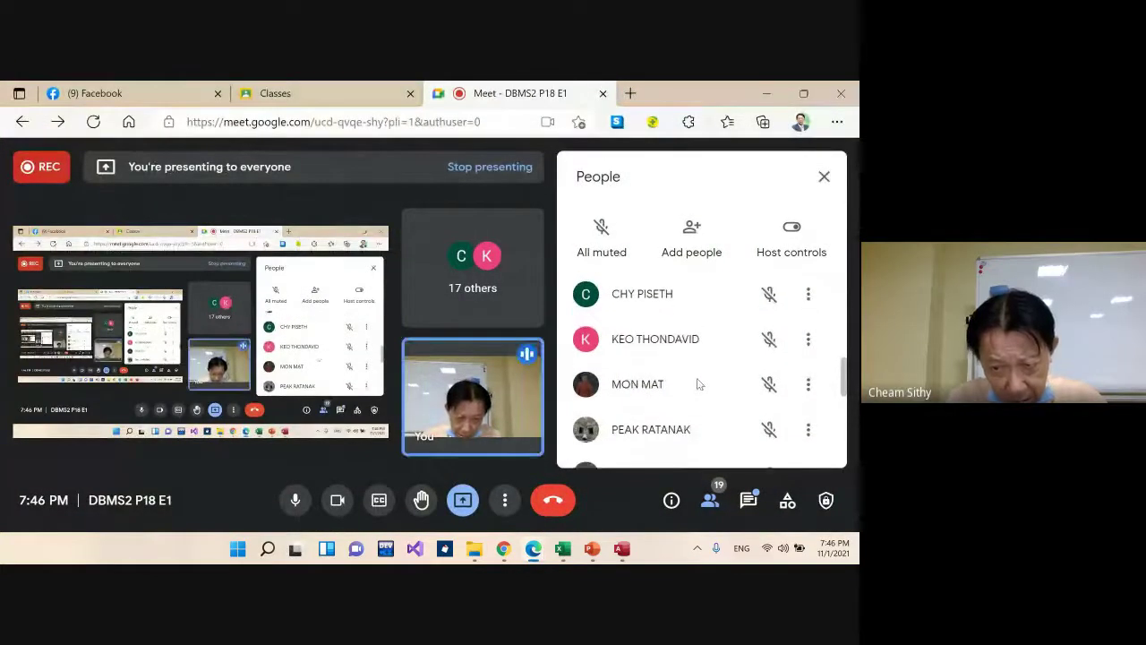
scroll(699, 383, "down", 1)
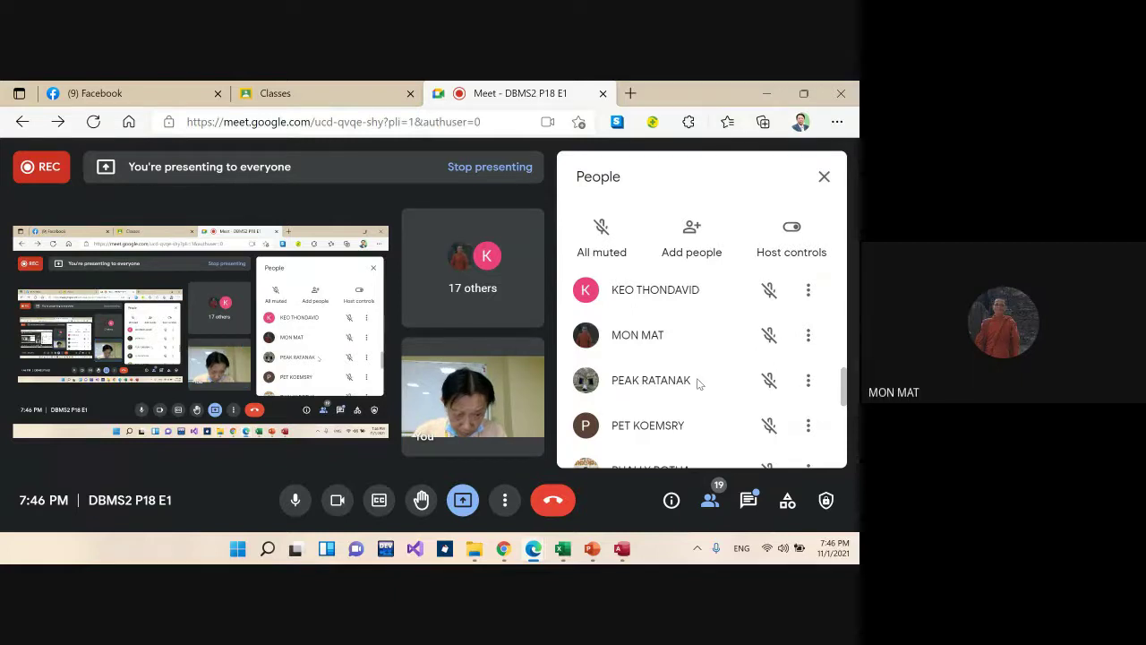
scroll(698, 383, "down", 2)
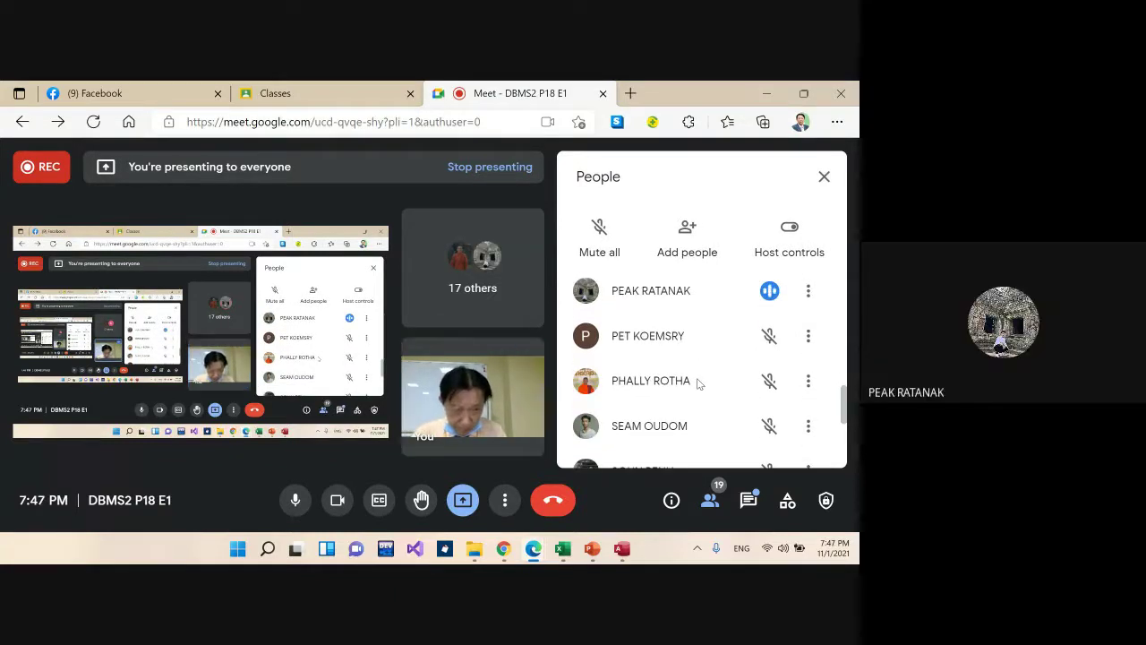
scroll(698, 383, "down", 1)
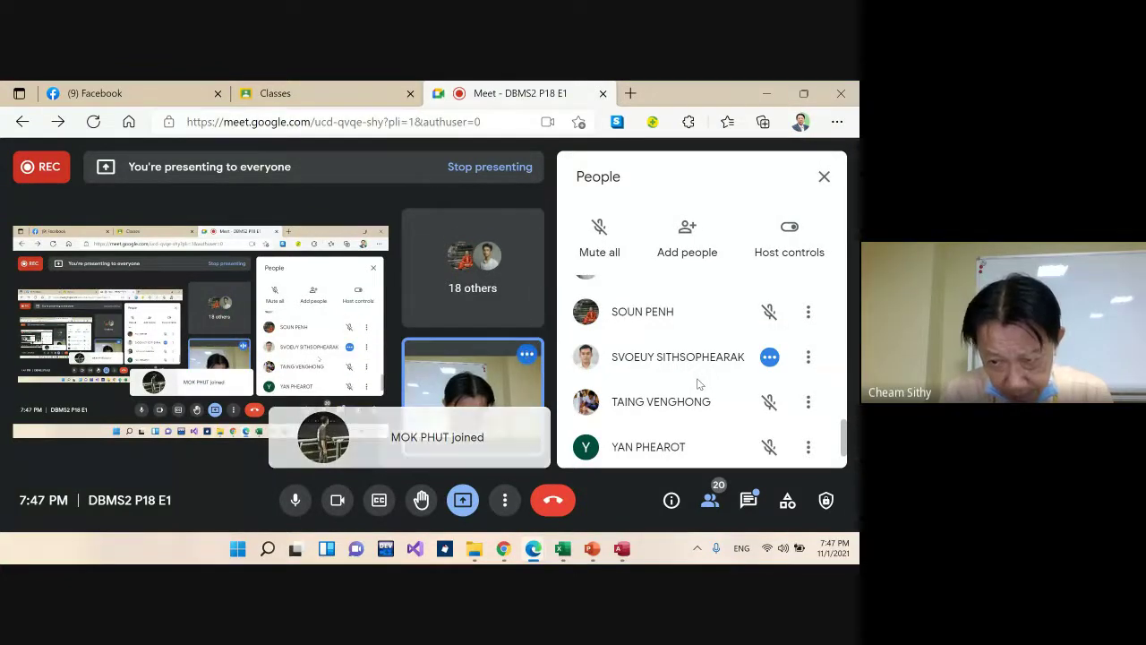
scroll(698, 383, "down", 1)
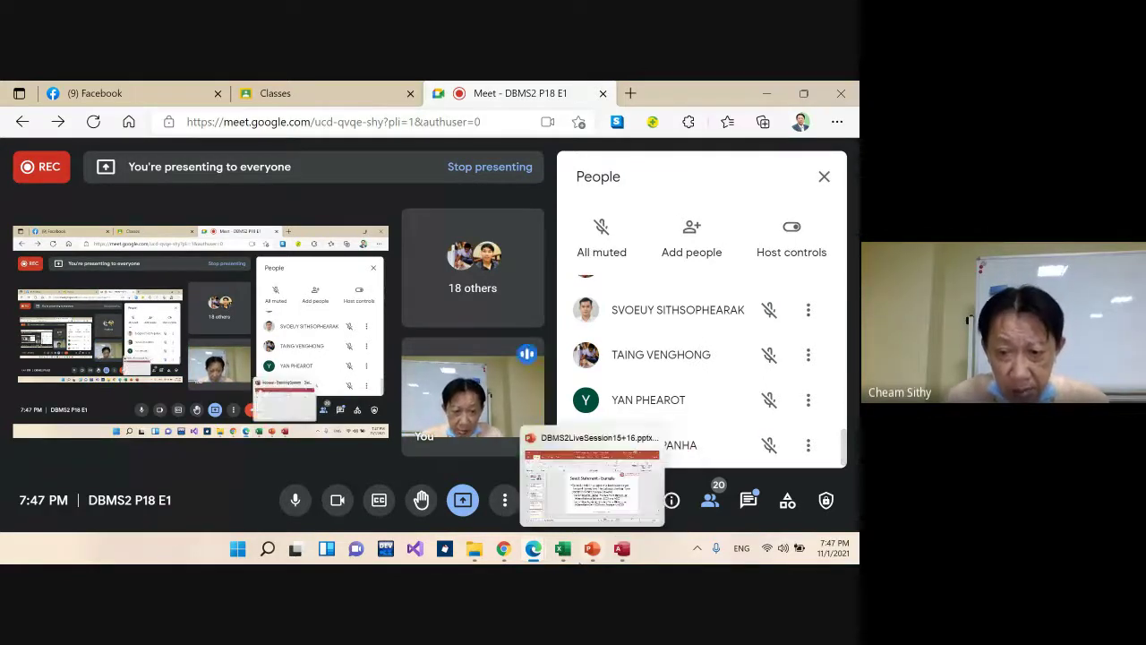
Switch to the DBMS2LiveSession15+16 presentation in PowerPoint and go to the slide "Select Statement – Or logic"
left_click(609, 555)
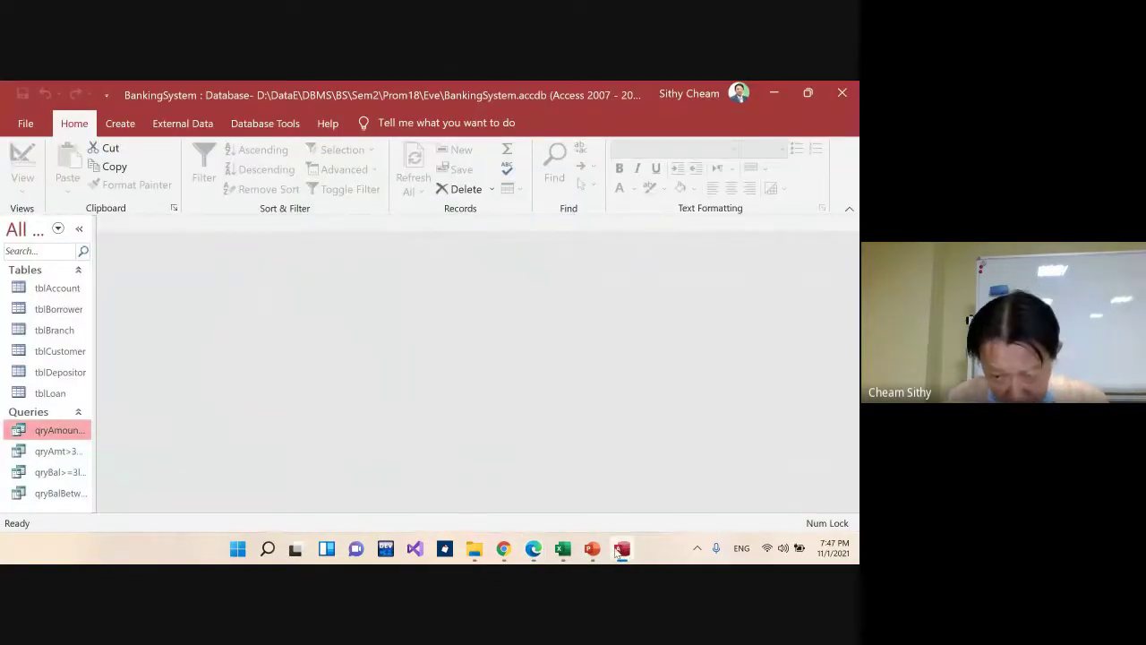
left_click(592, 550)
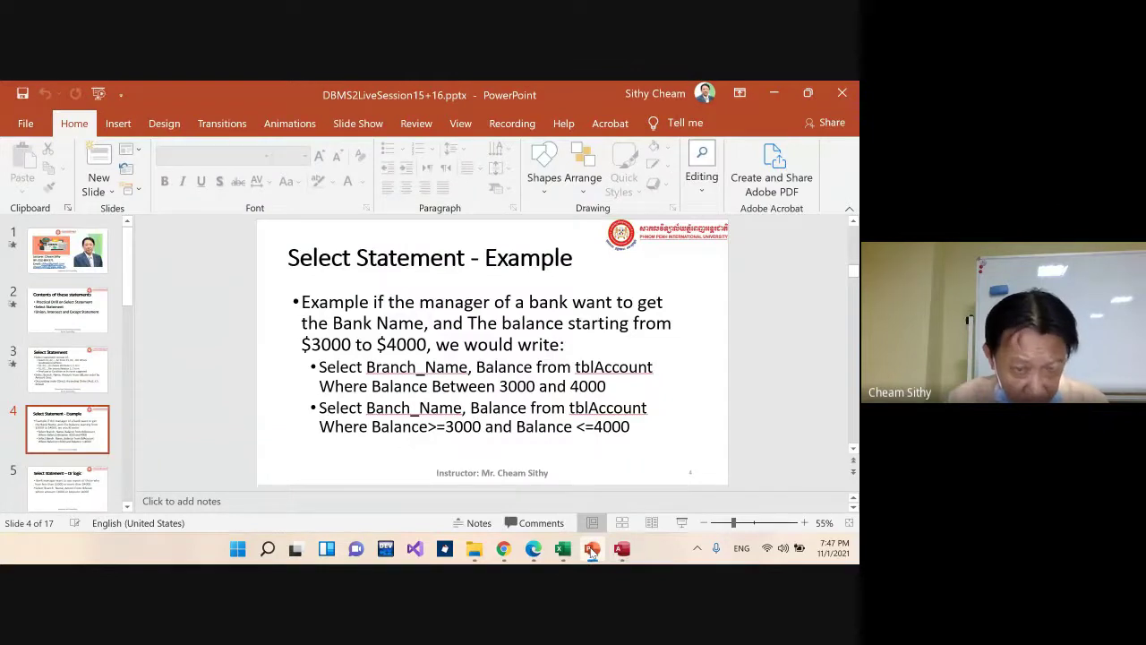
key("Down")
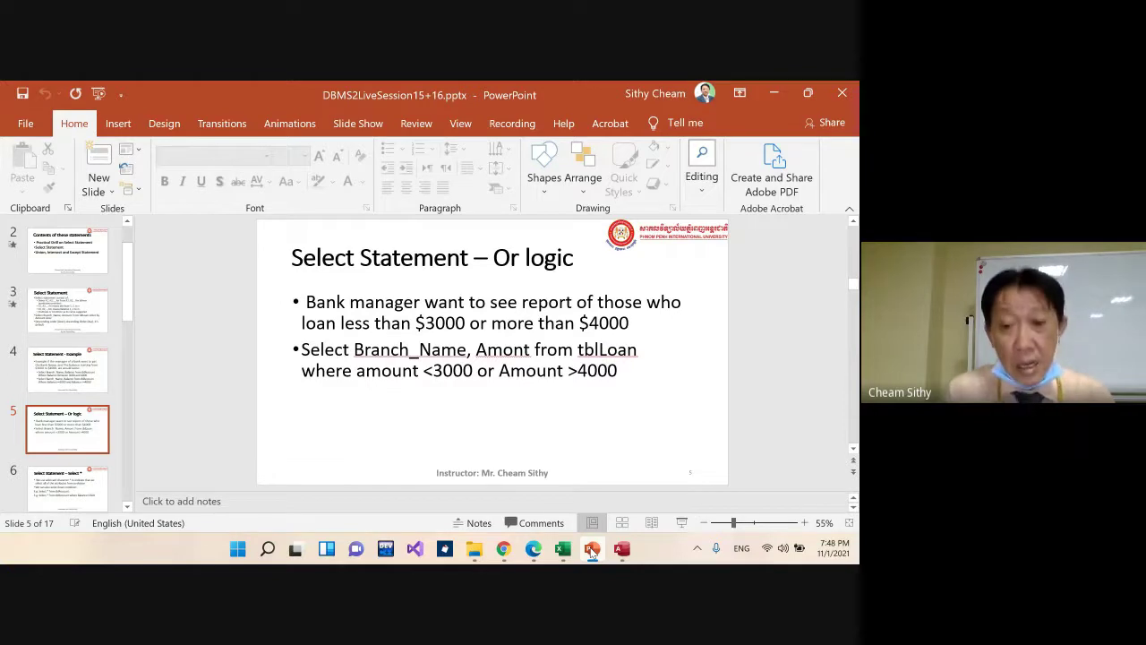
Switch back to the BankingSystem database in Access and create a new query in SQL View without adding any table
left_click(624, 554)
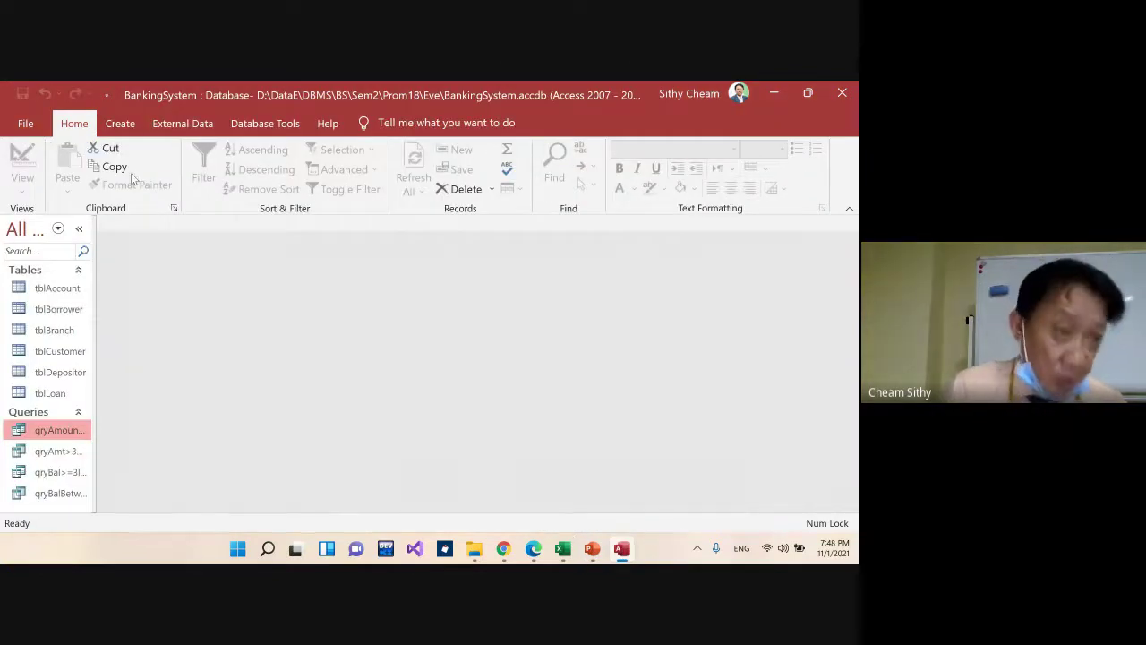
left_click(119, 124)
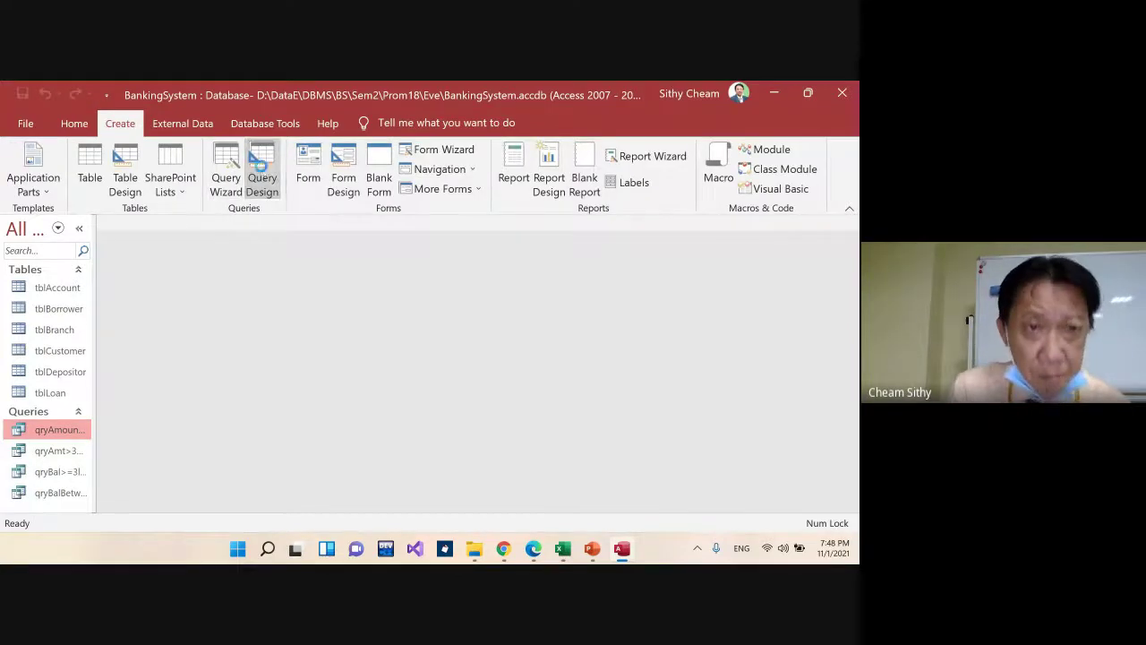
left_click(259, 162)
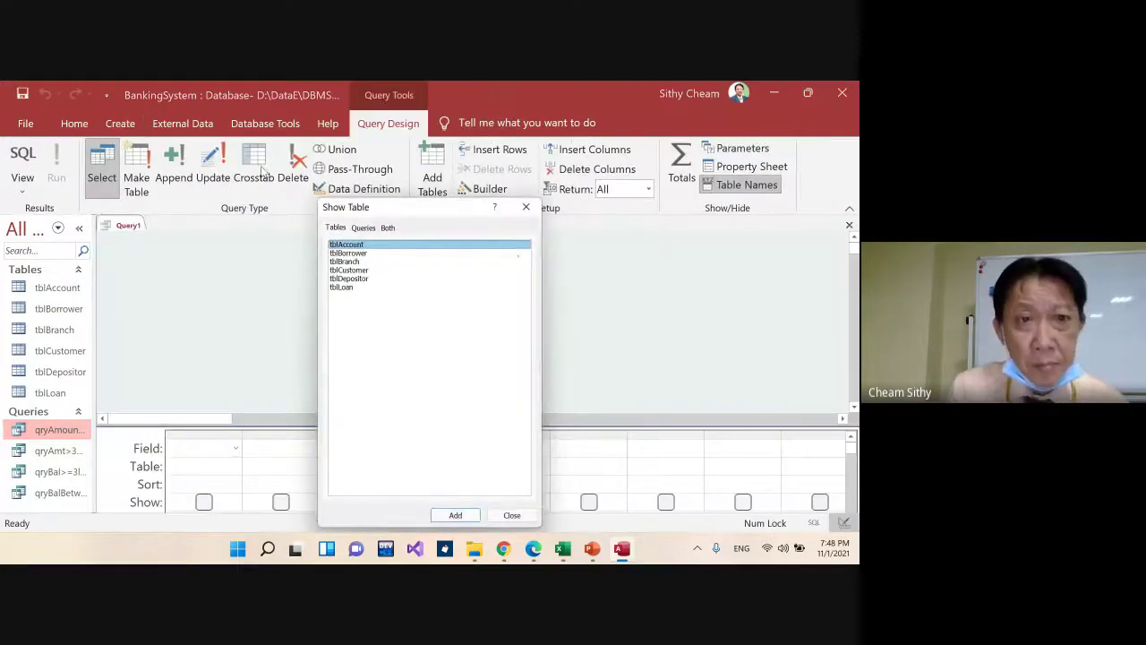
left_click(523, 208)
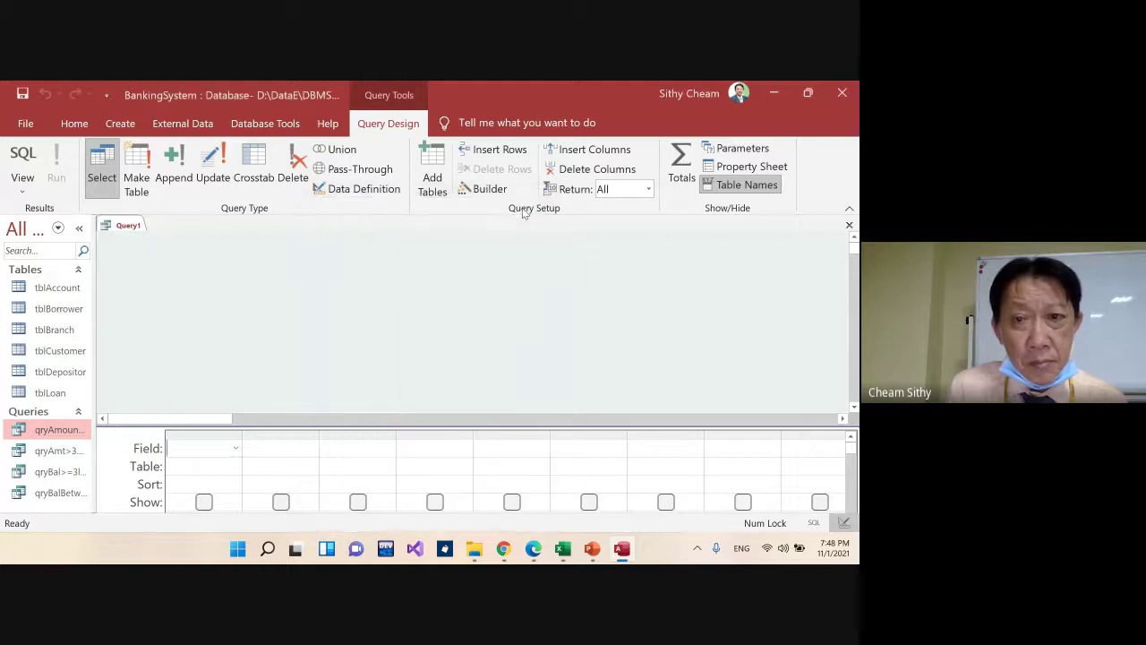
right_click(428, 281)
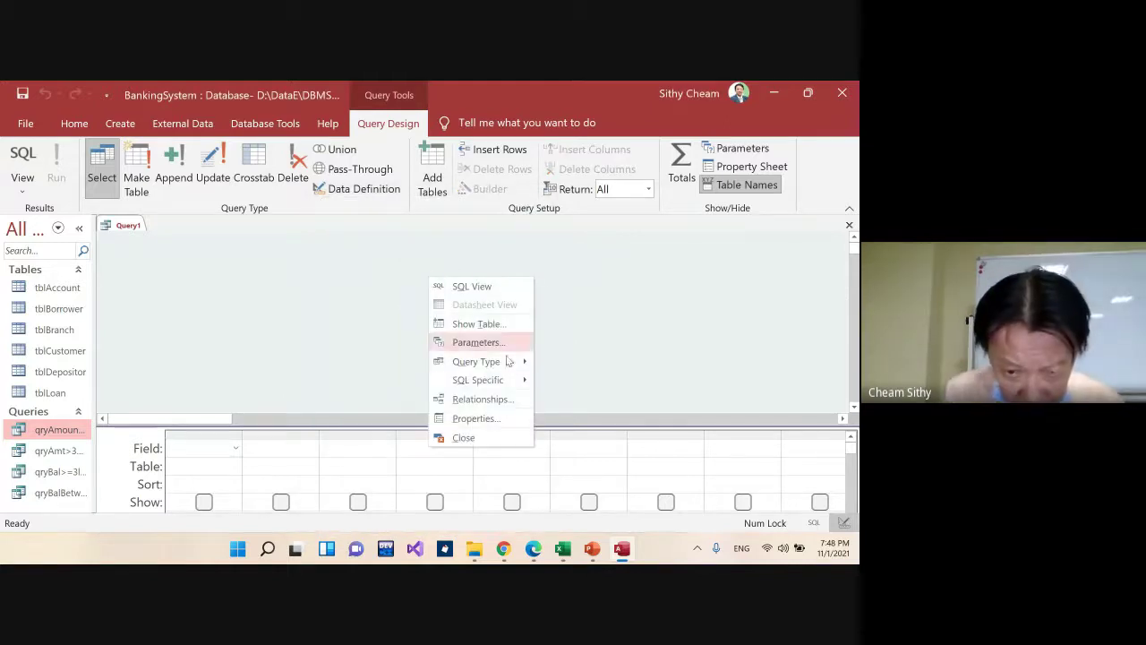
left_click(473, 286)
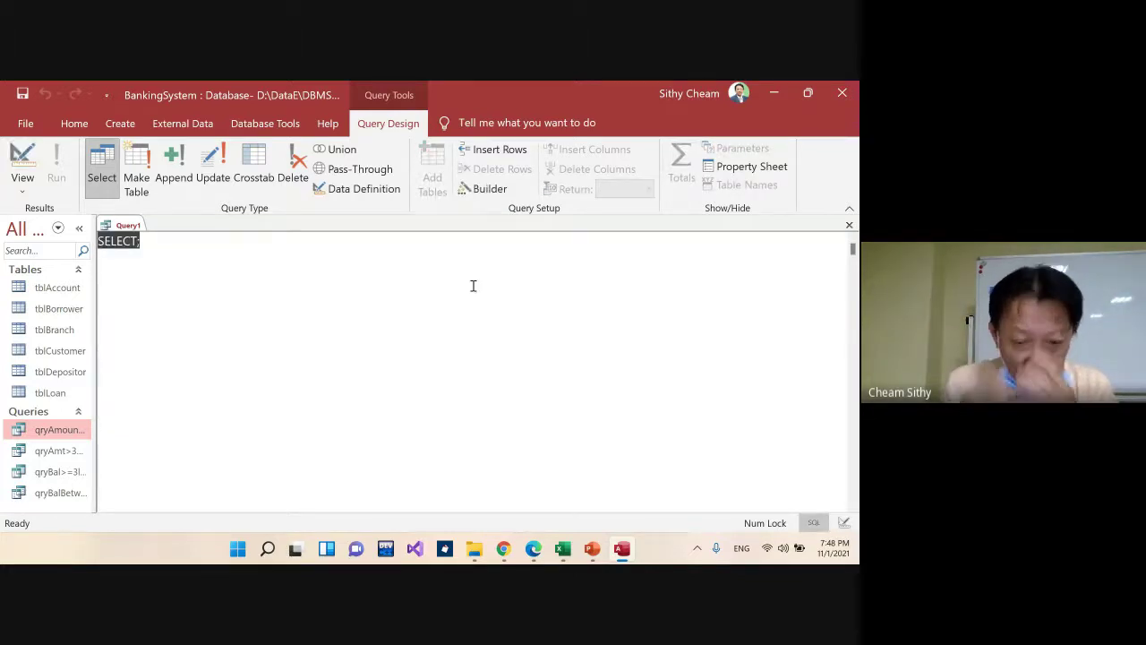
Write Select Branch_Name, Amount From tblLoan as the first line of the new query's SQL statement
type("Select")
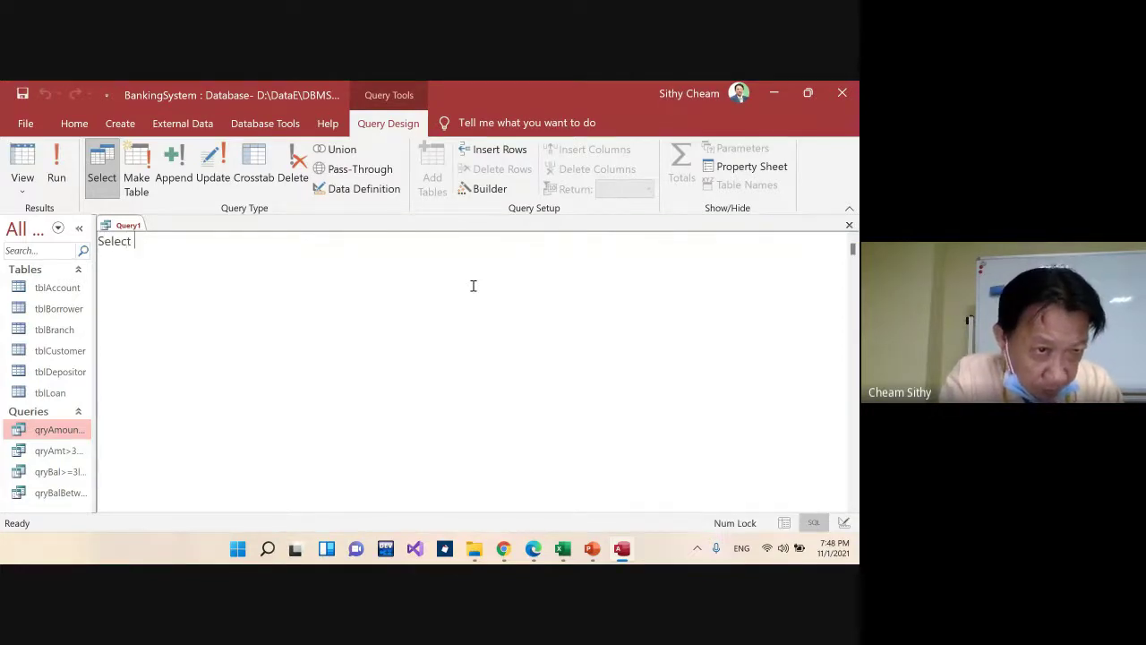
type(" Branch")
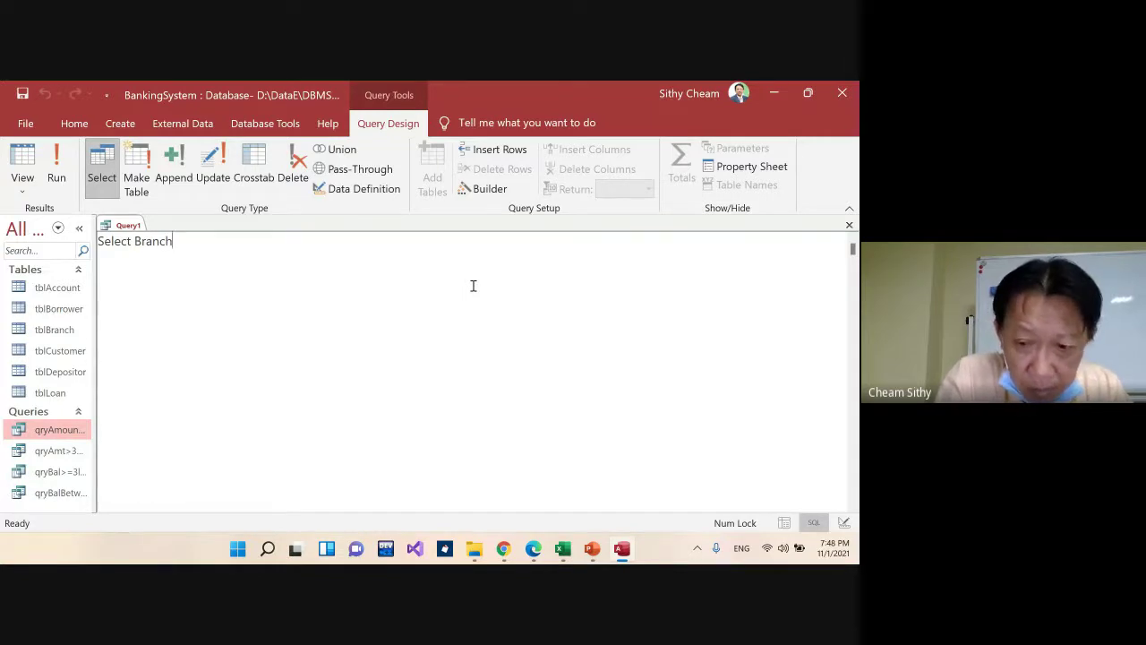
type("_")
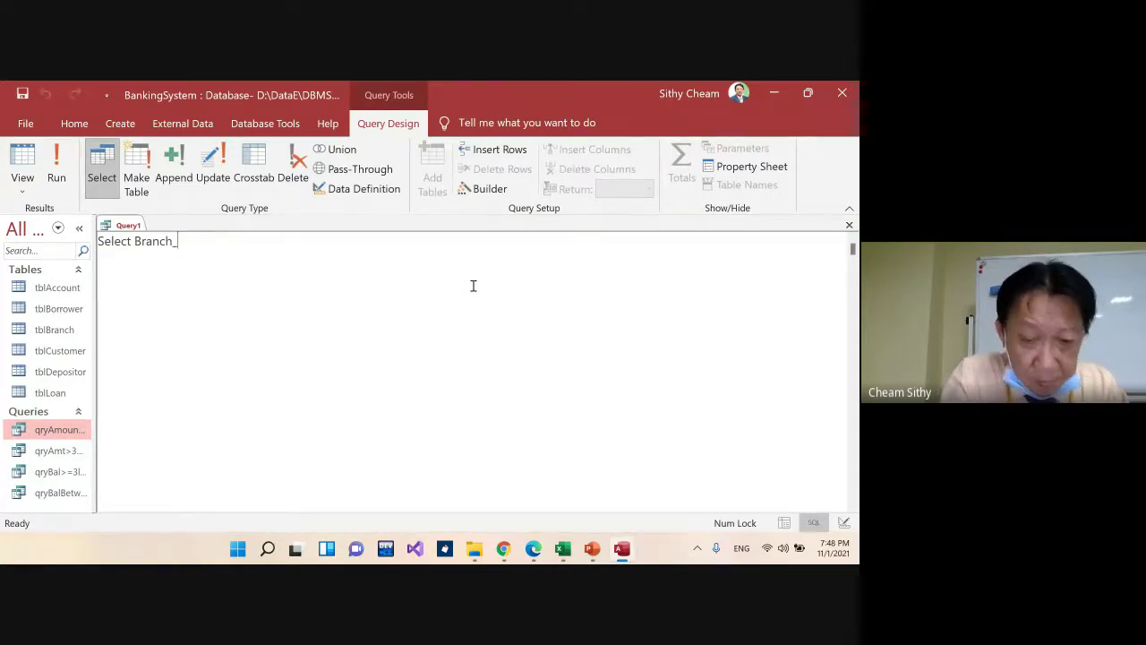
type("Name")
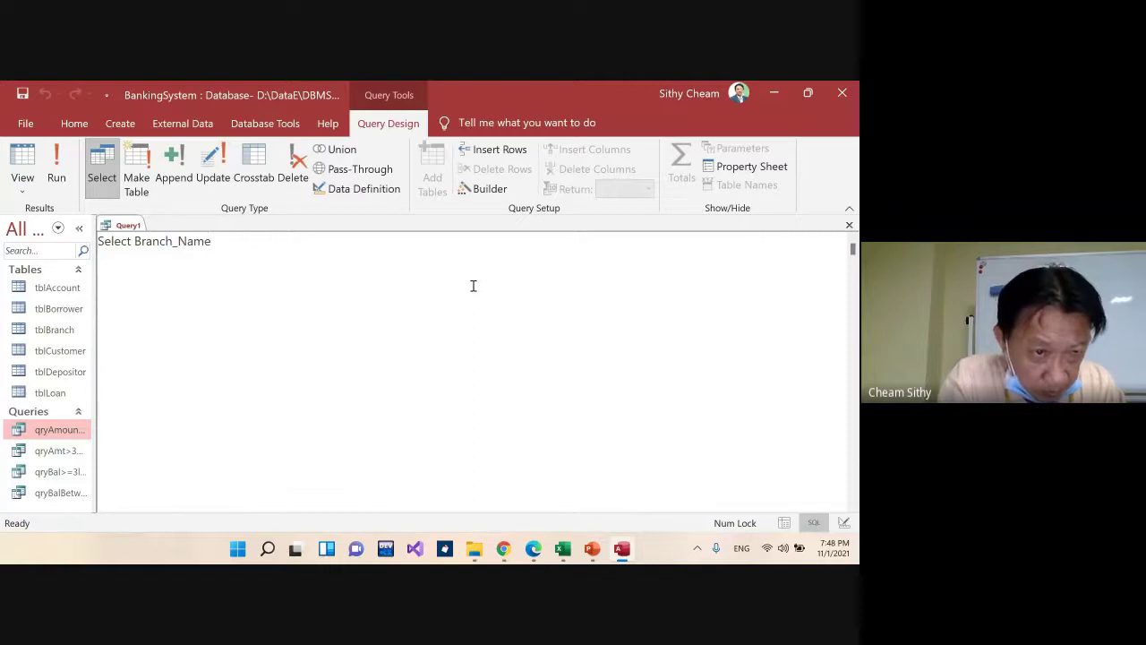
type(", A")
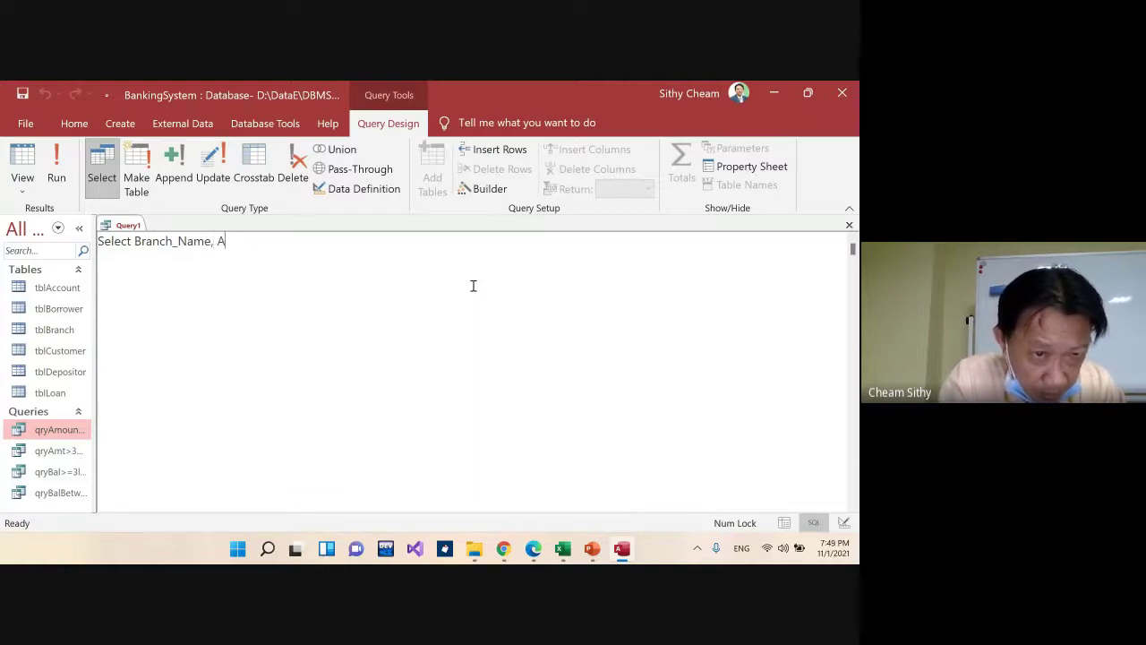
type("mount")
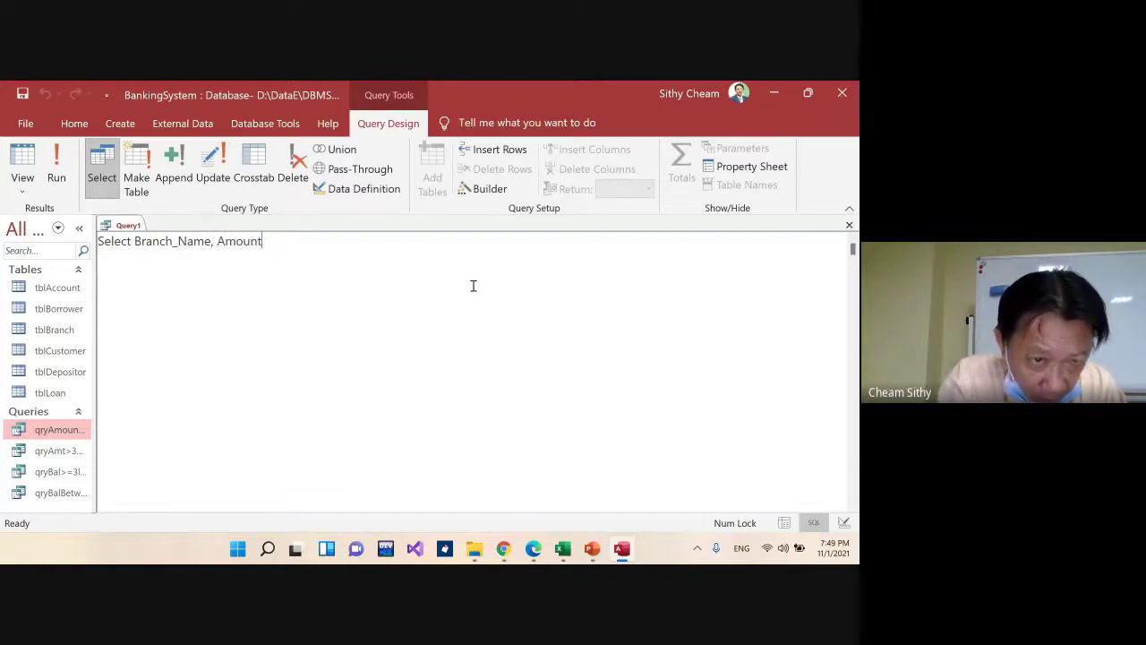
type(" Fro")
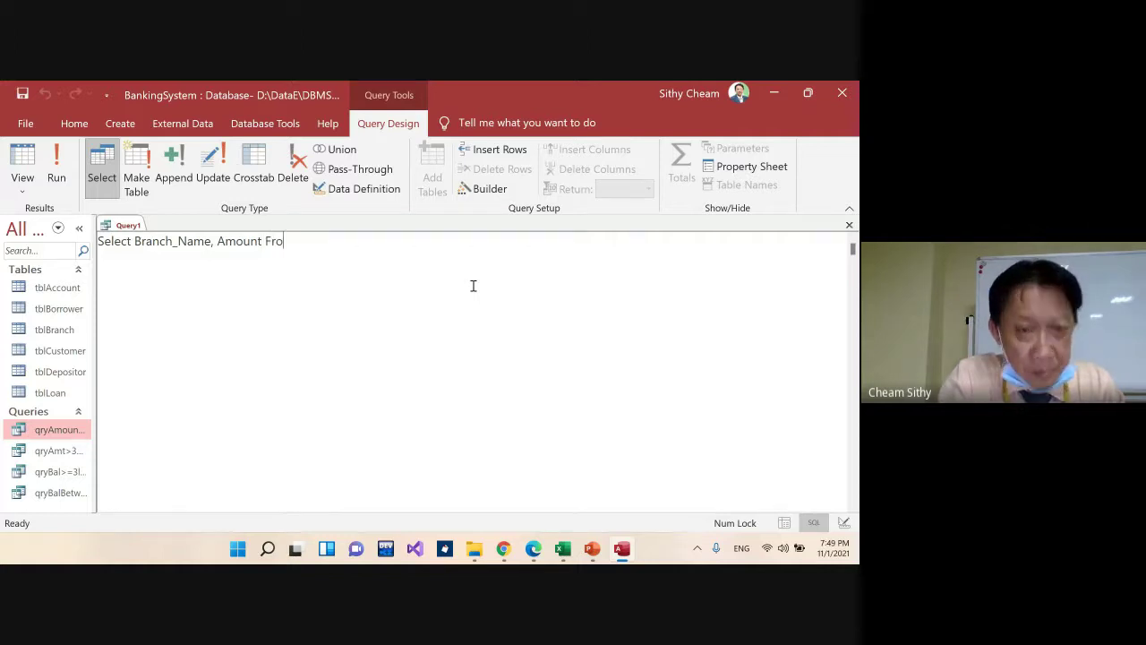
type("m tbl")
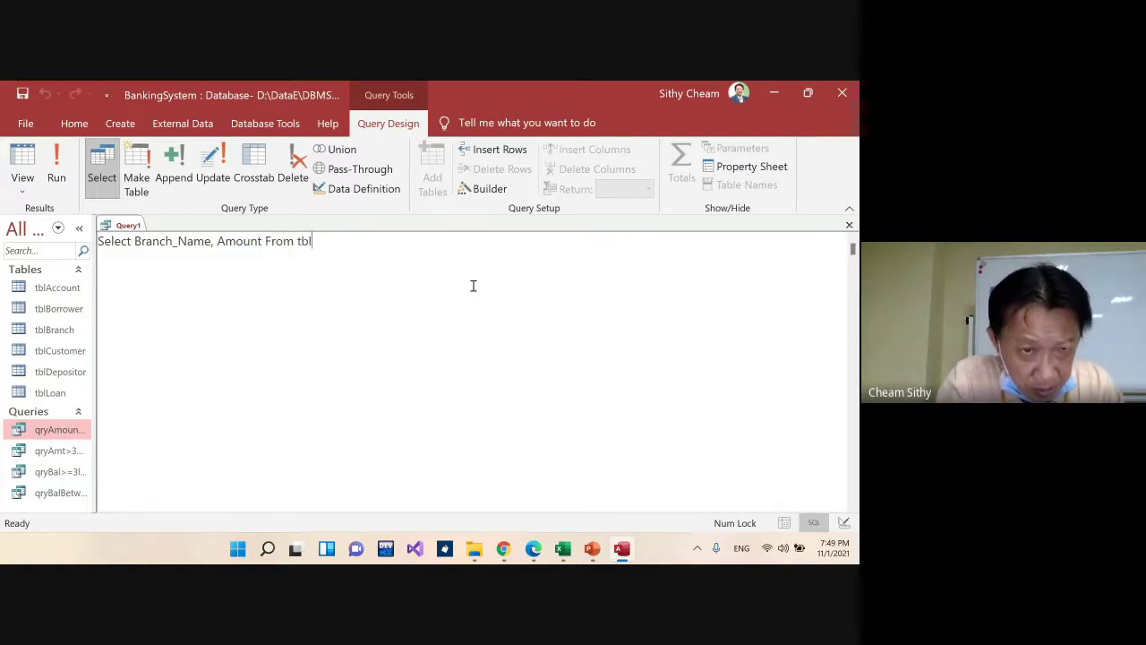
type("Loan")
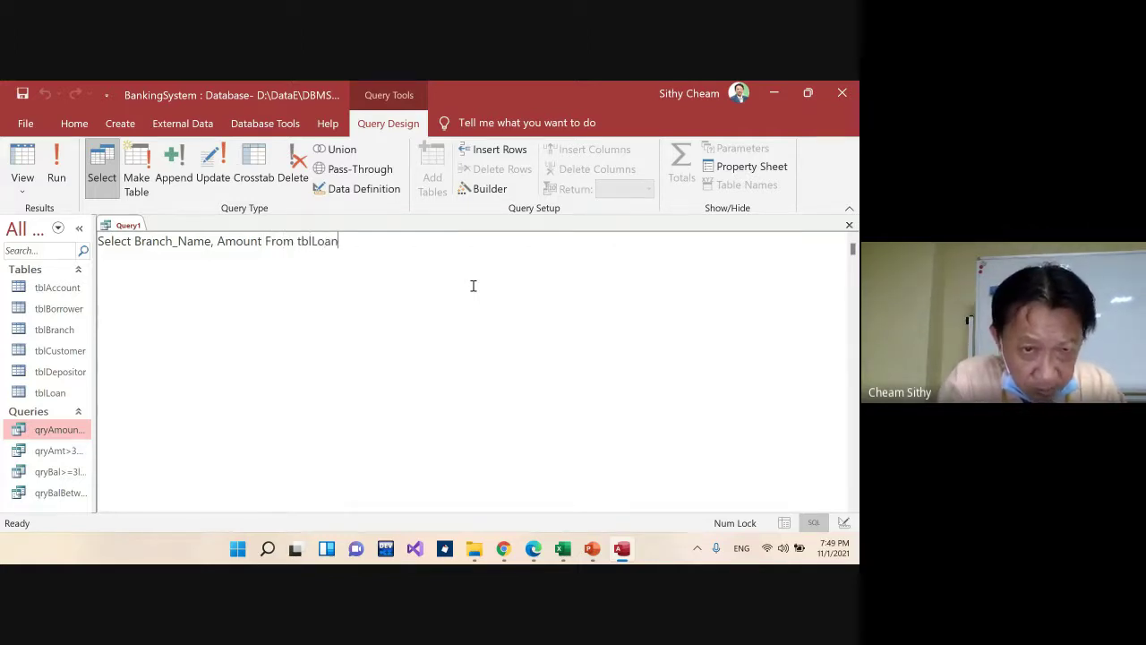
Add the condition Where Amount<3000 Or Amount>4000 on a second line and run the query
key("Return")
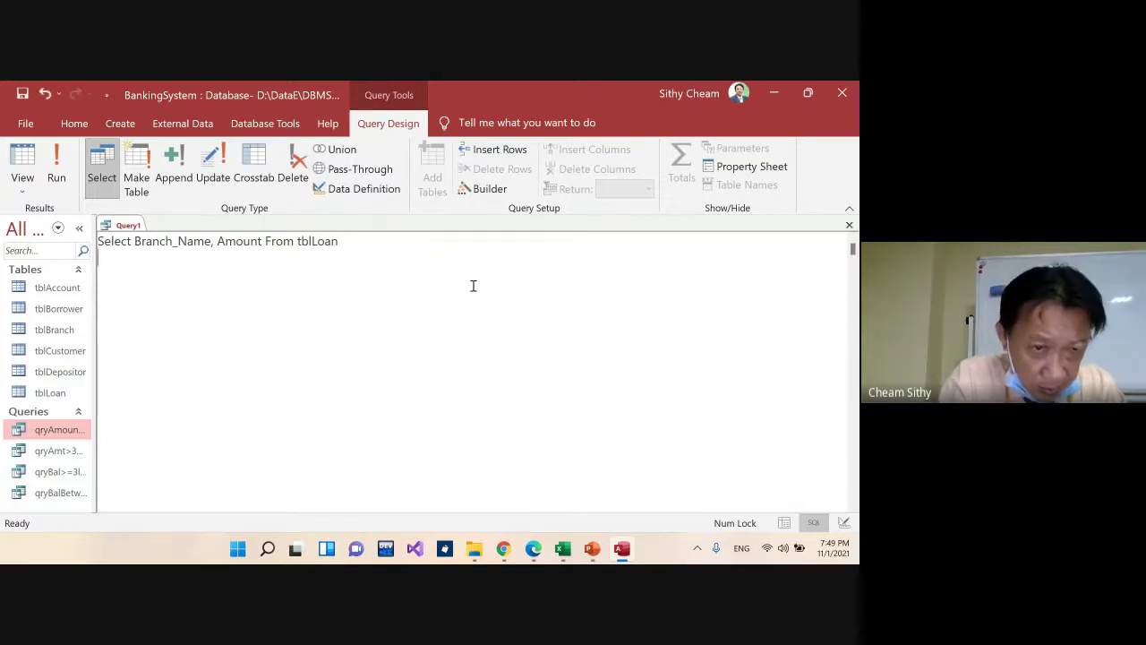
type("Where ")
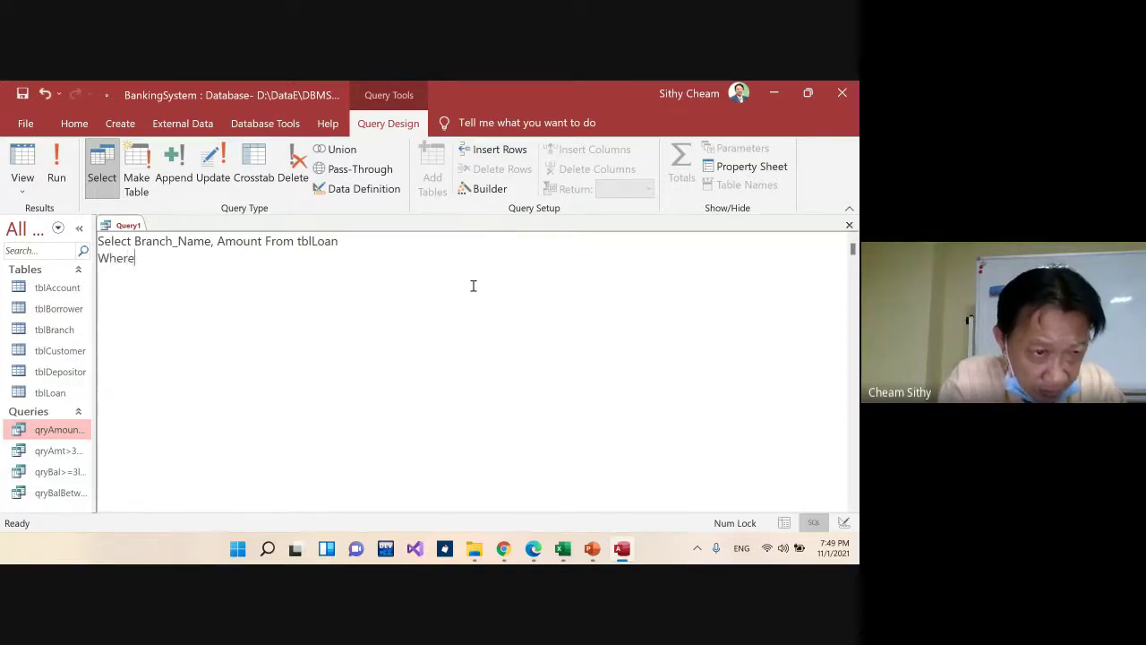
type("Amou")
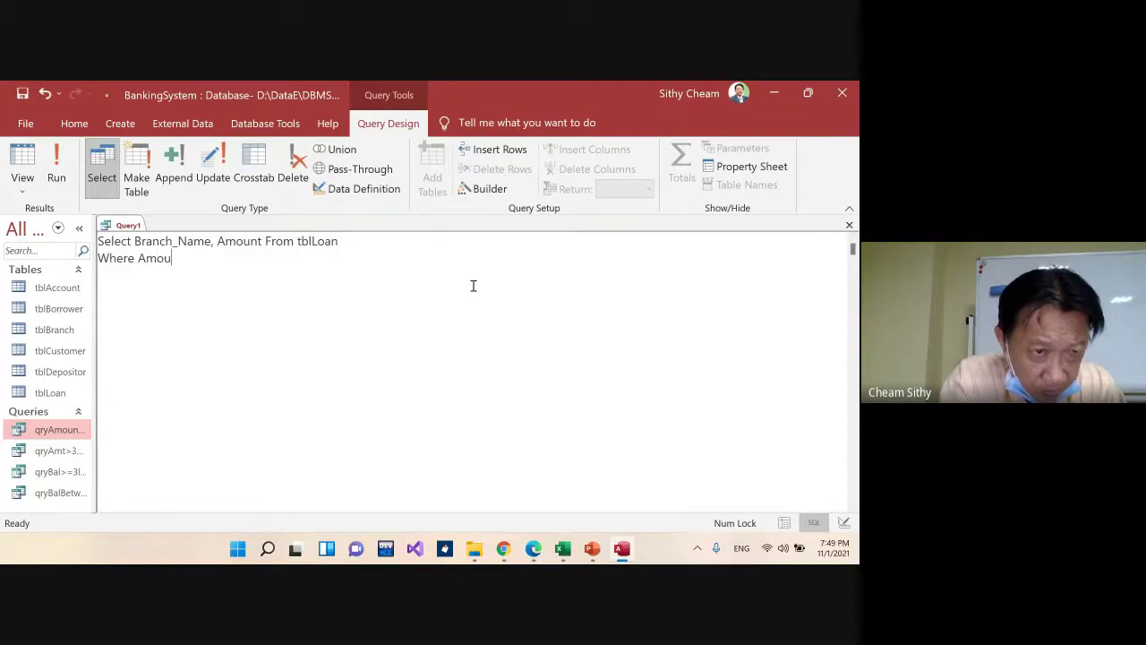
type("nt<")
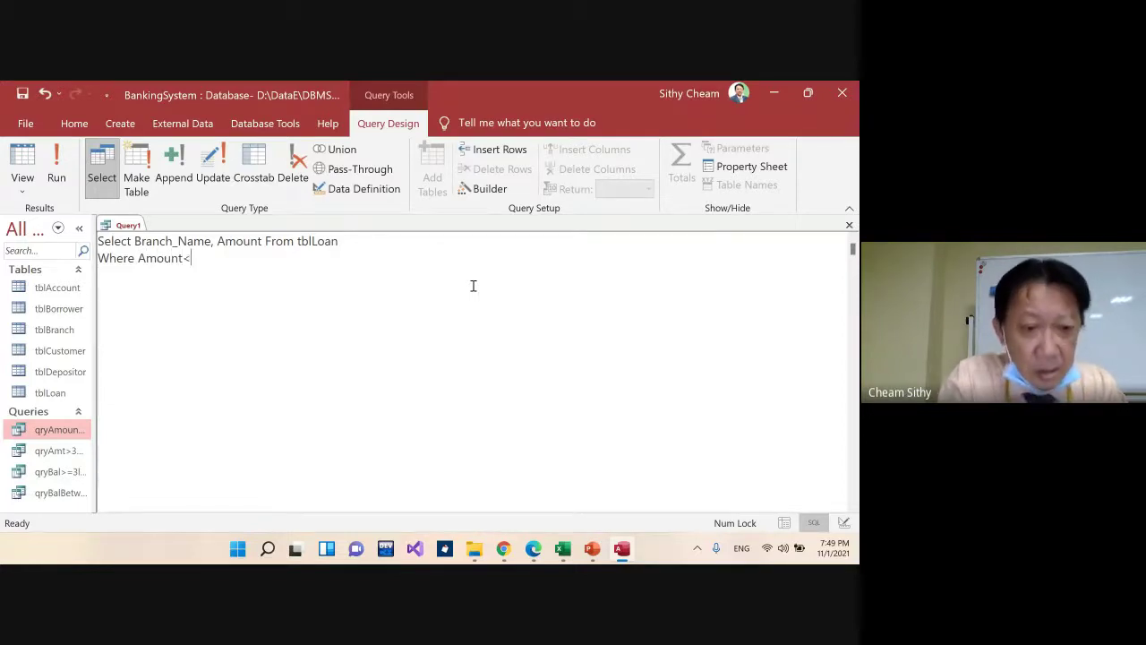
type("3000")
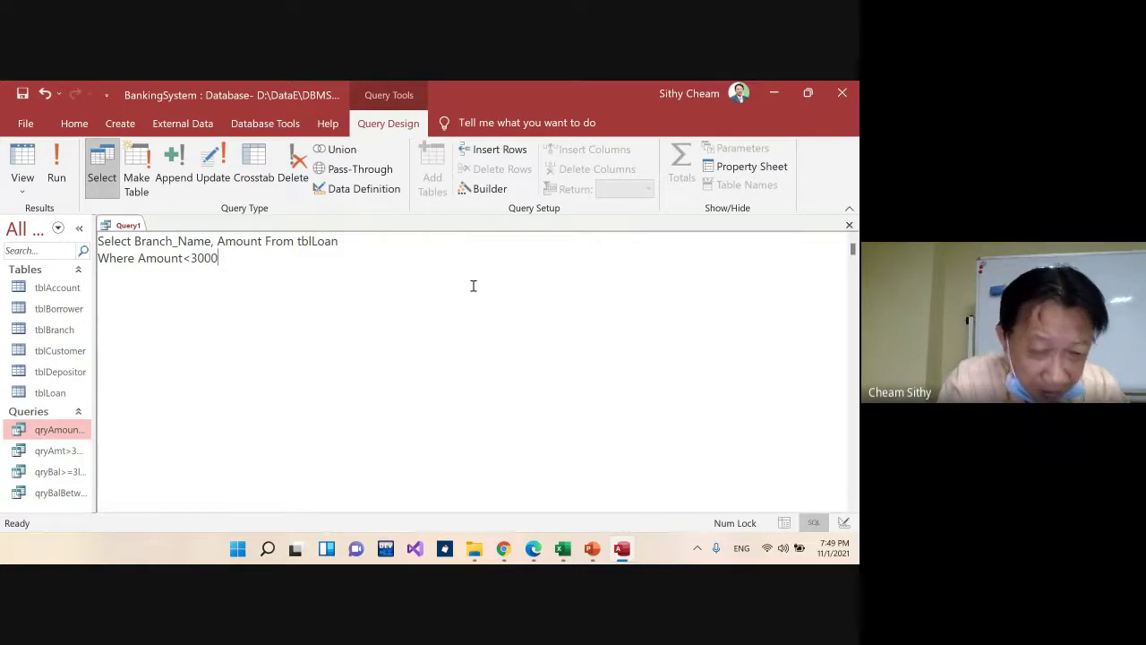
type(" Or")
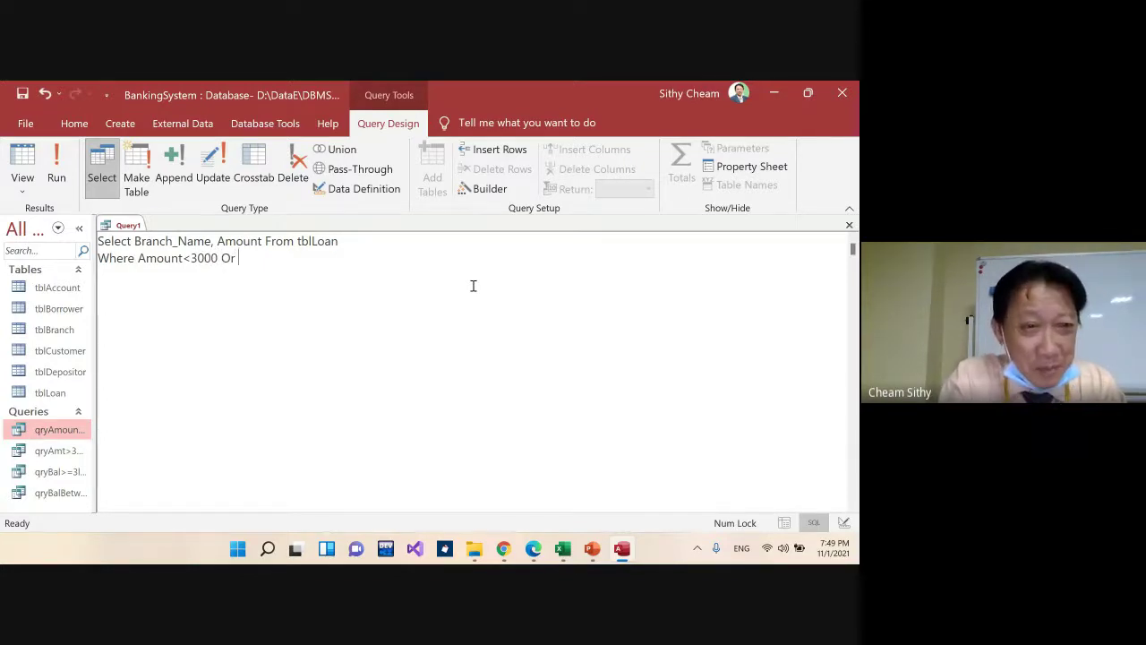
type(" Amoun")
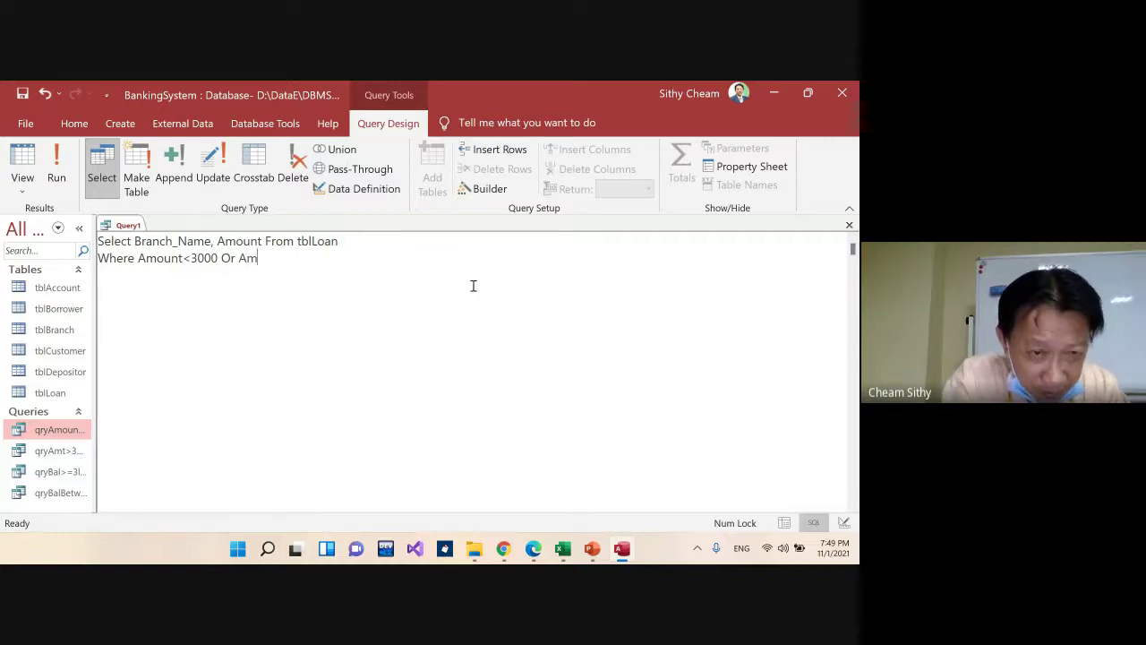
key("BackSpace")
key("BackSpace")
type("unt<")
key("BackSpace")
type(">")
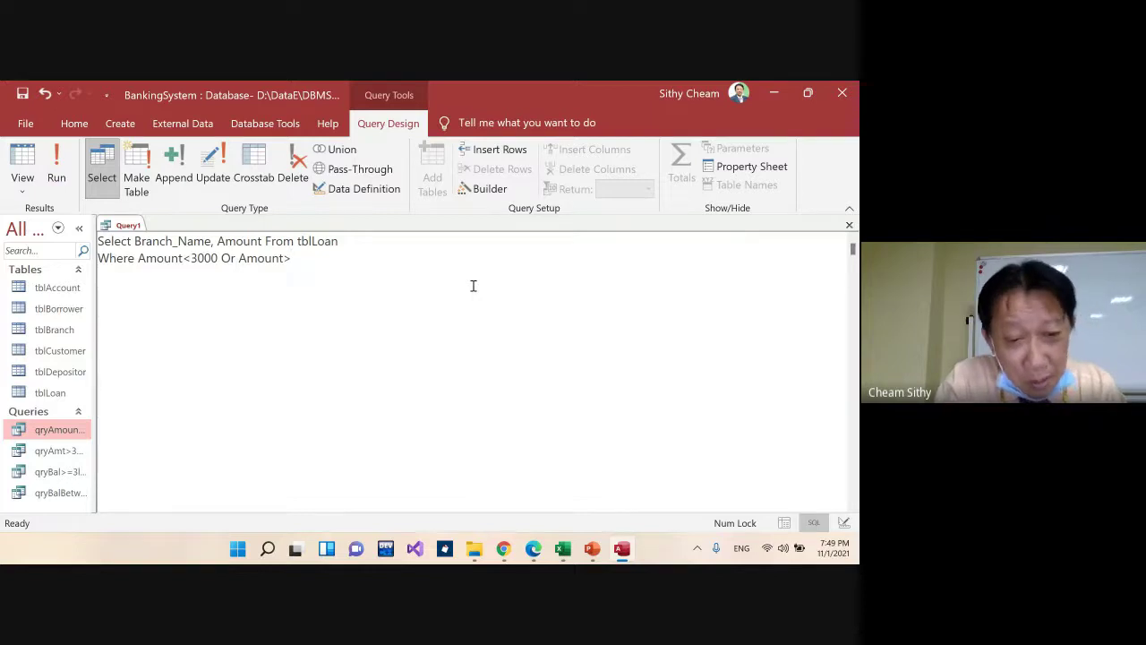
type("4000")
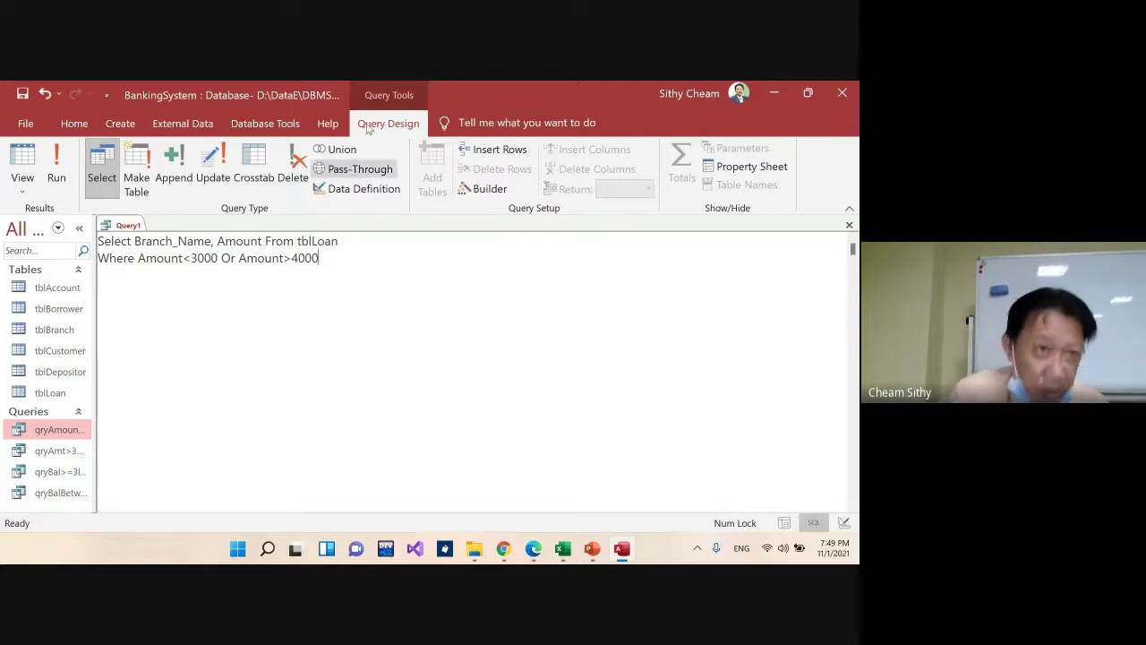
left_click(59, 170)
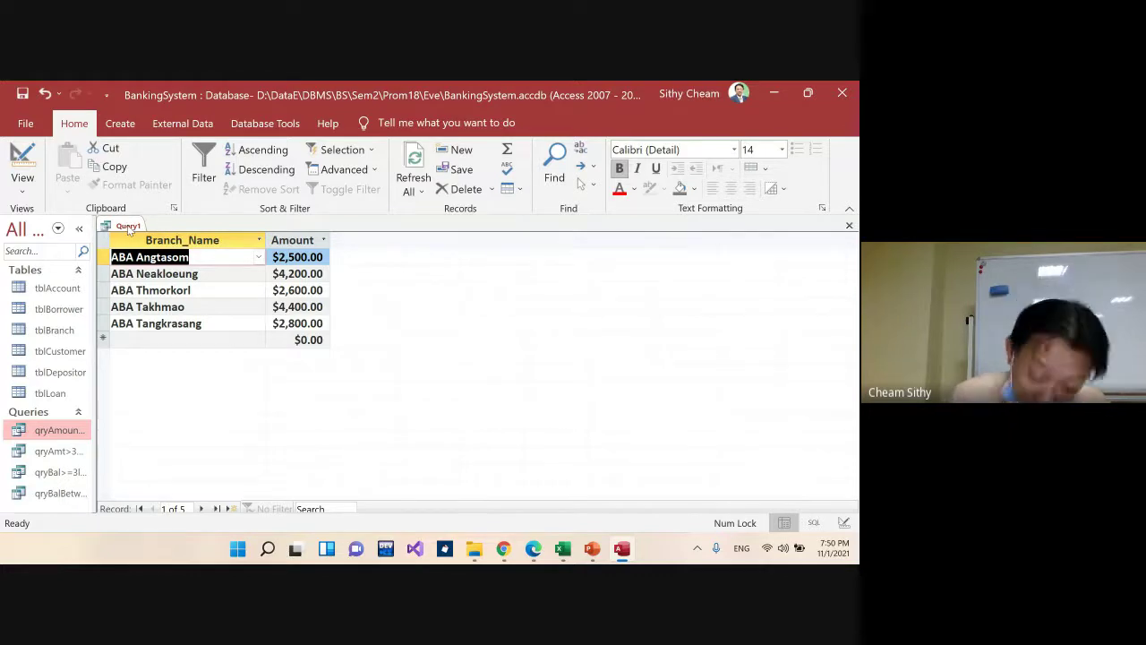
Return the loan query to SQL View, save it as qryAmt<3kOrAmt>4k and close it
right_click(130, 230)
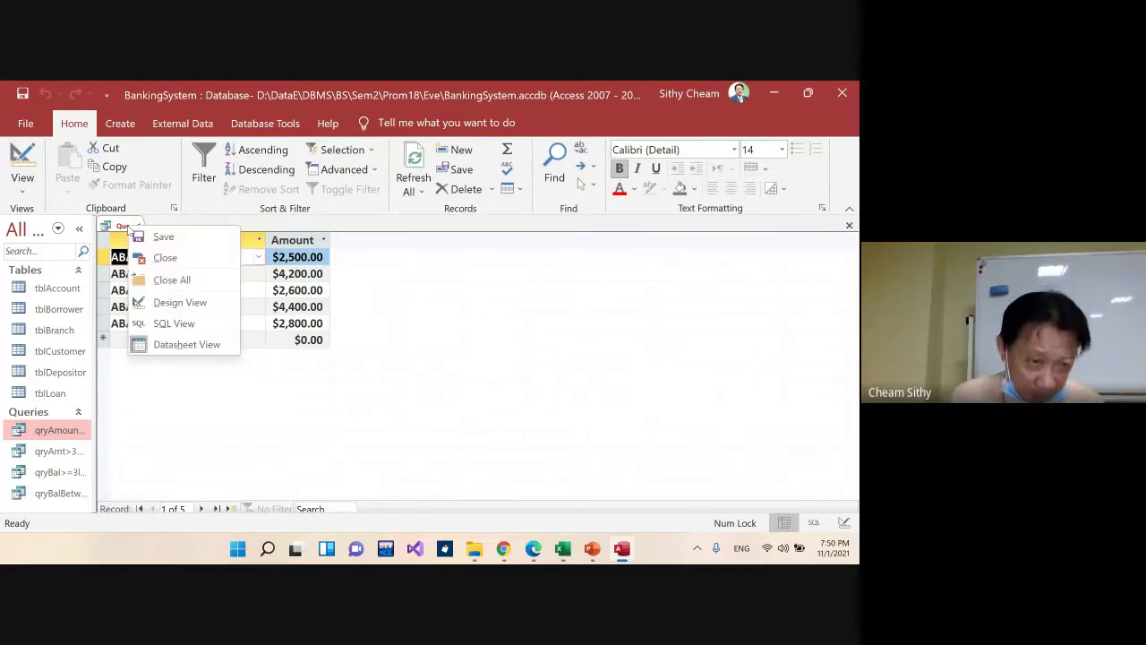
left_click(175, 324)
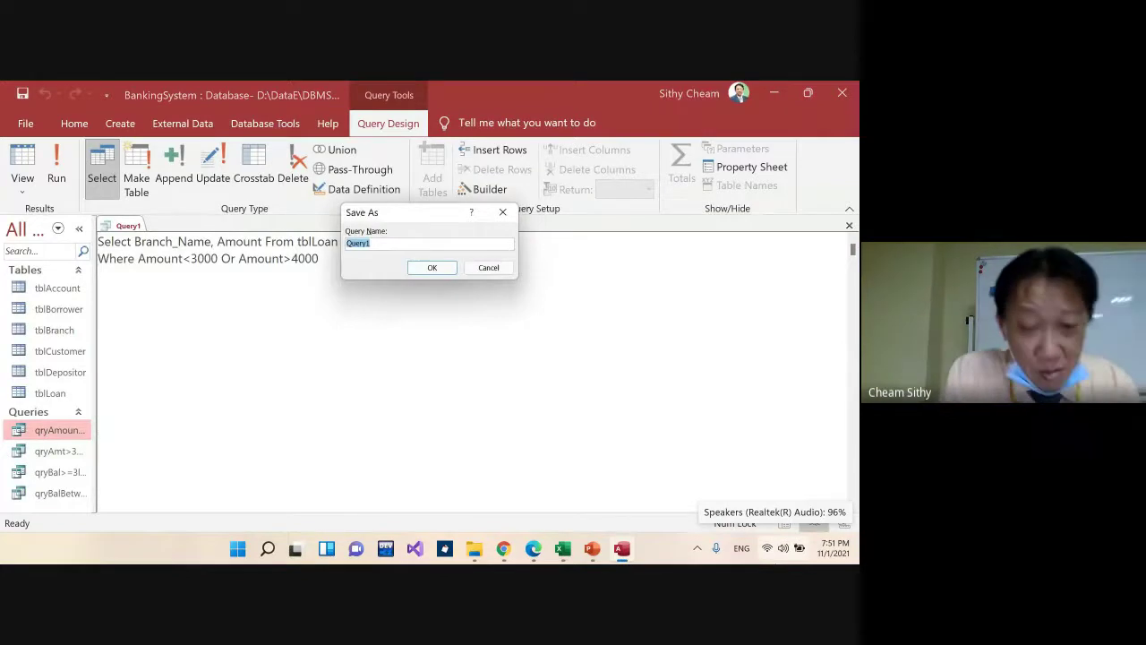
type("qr")
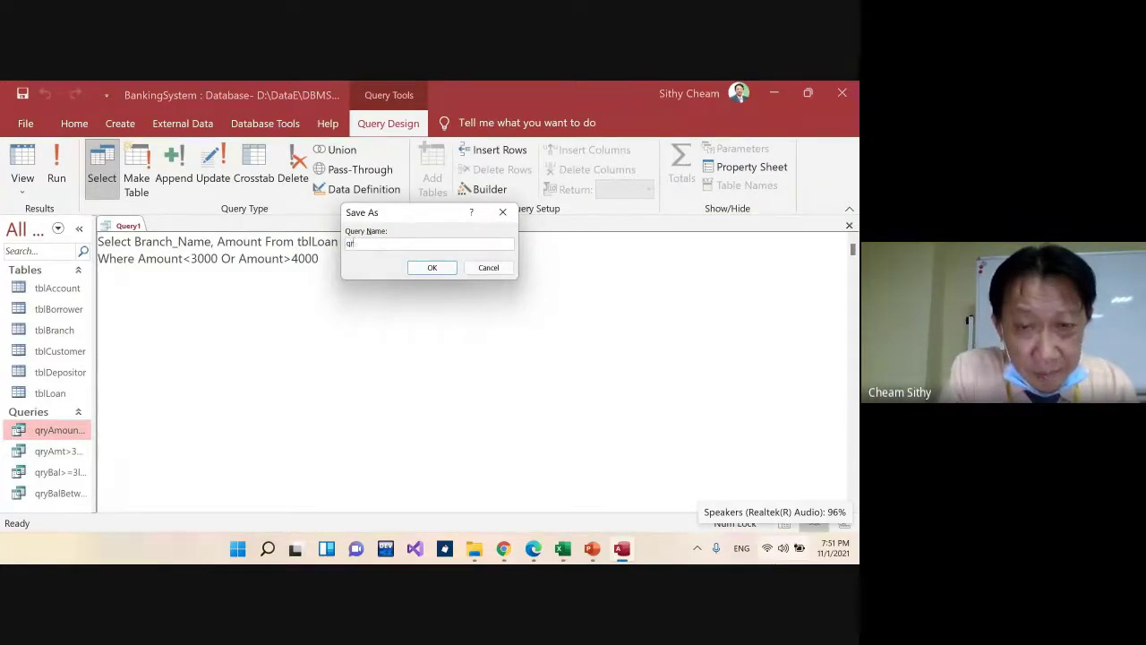
type("yA")
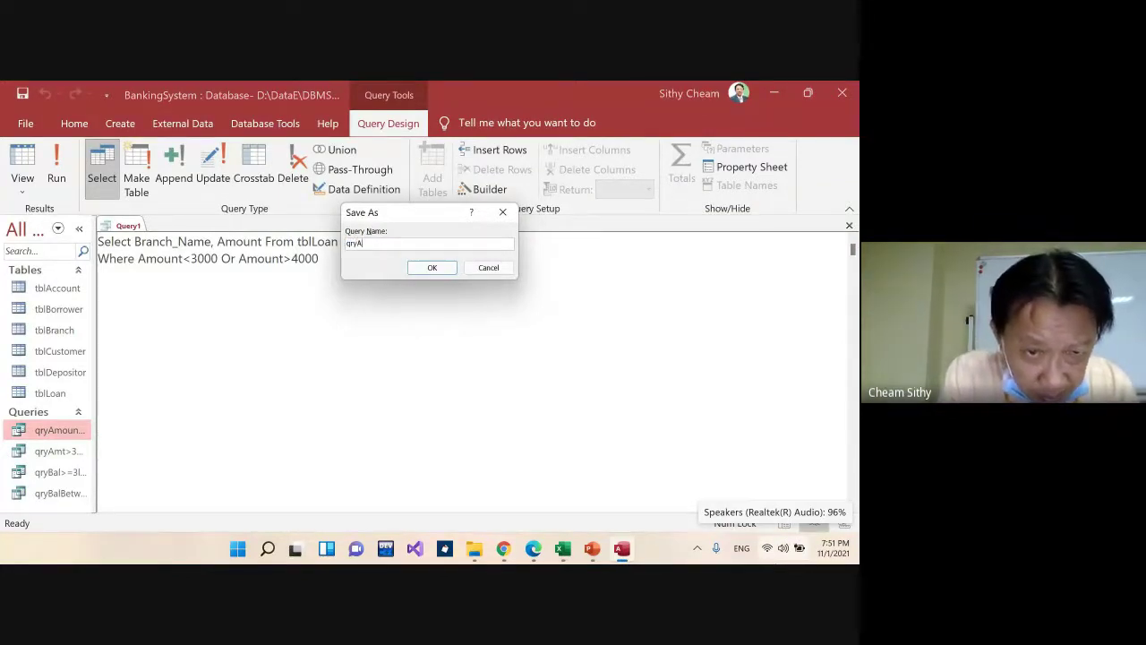
type("mt<")
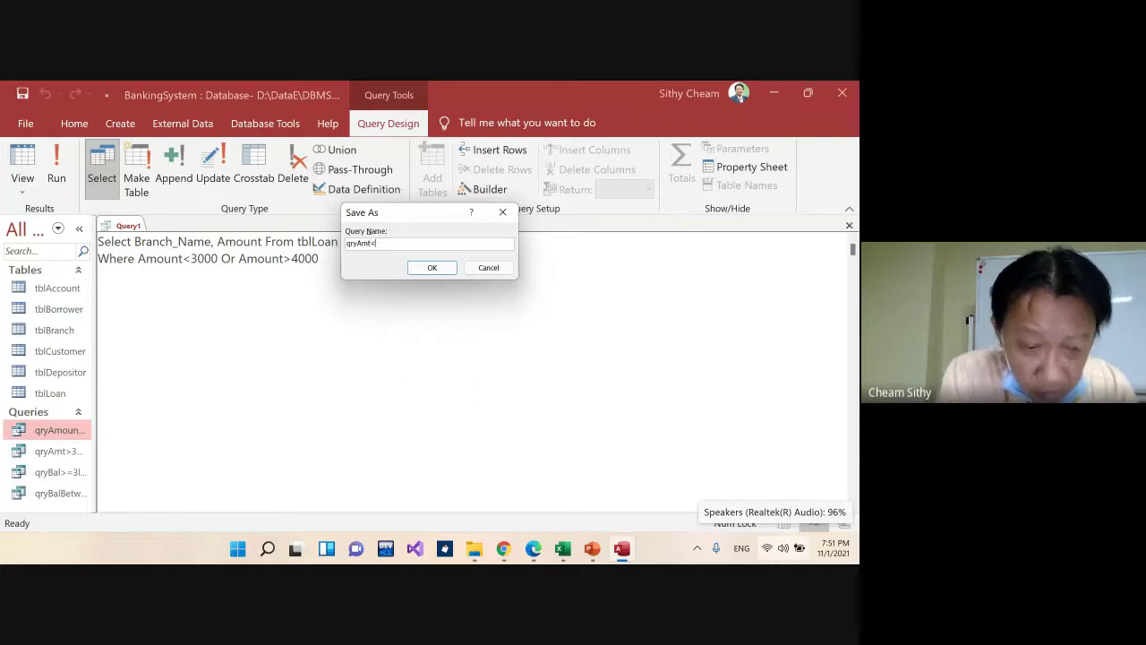
type("3k")
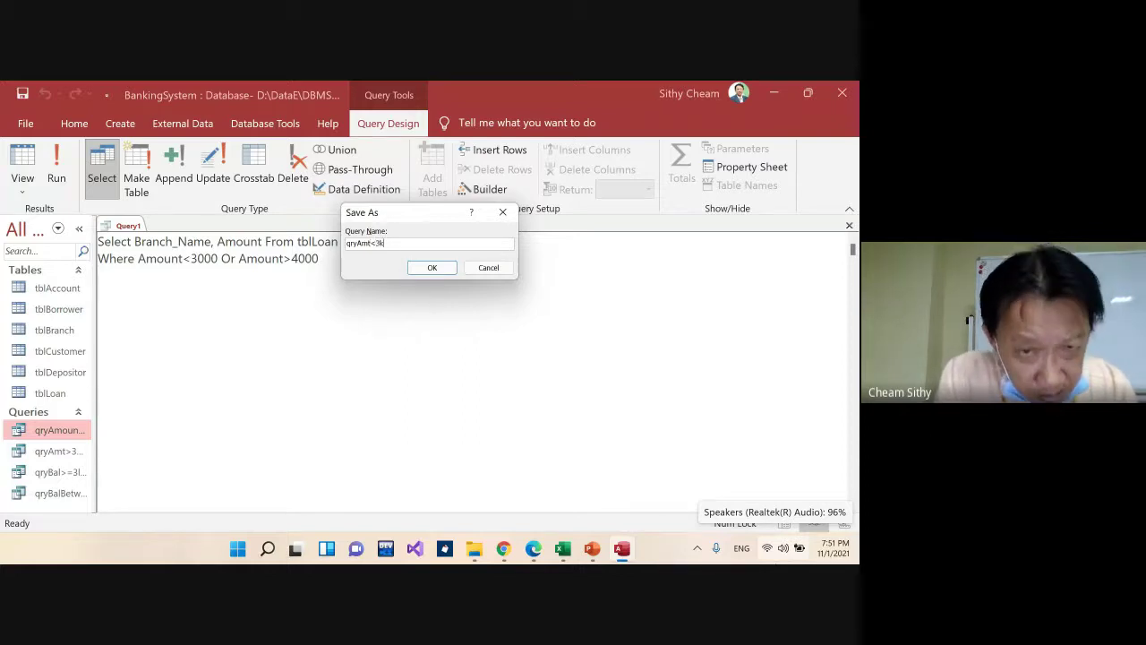
type("Or")
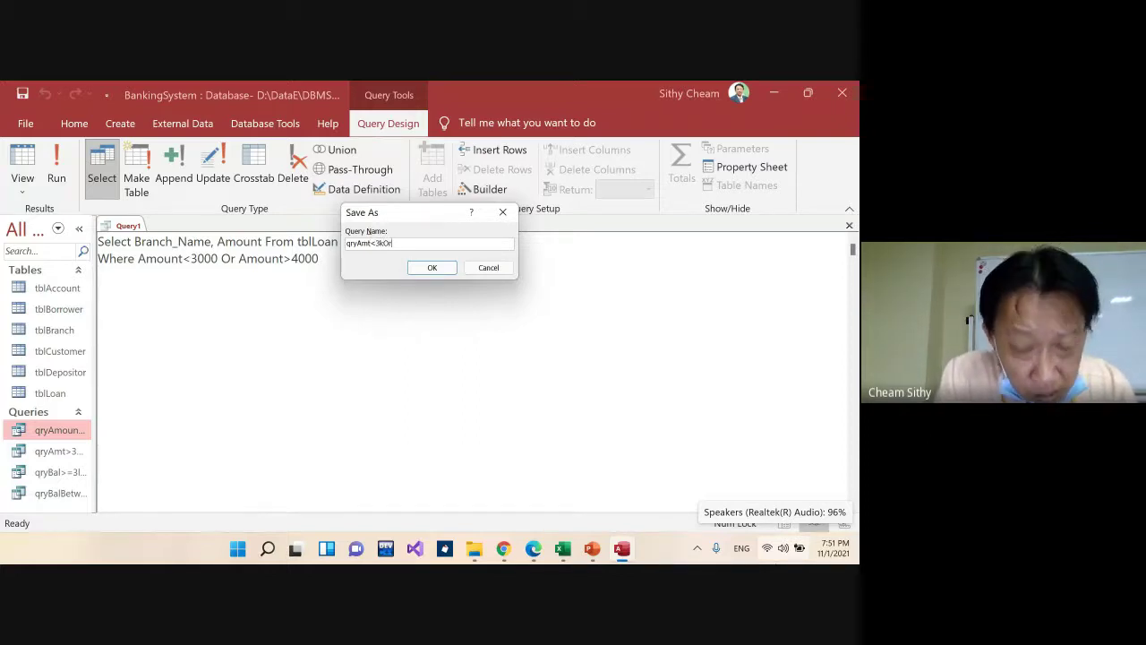
type("Amt")
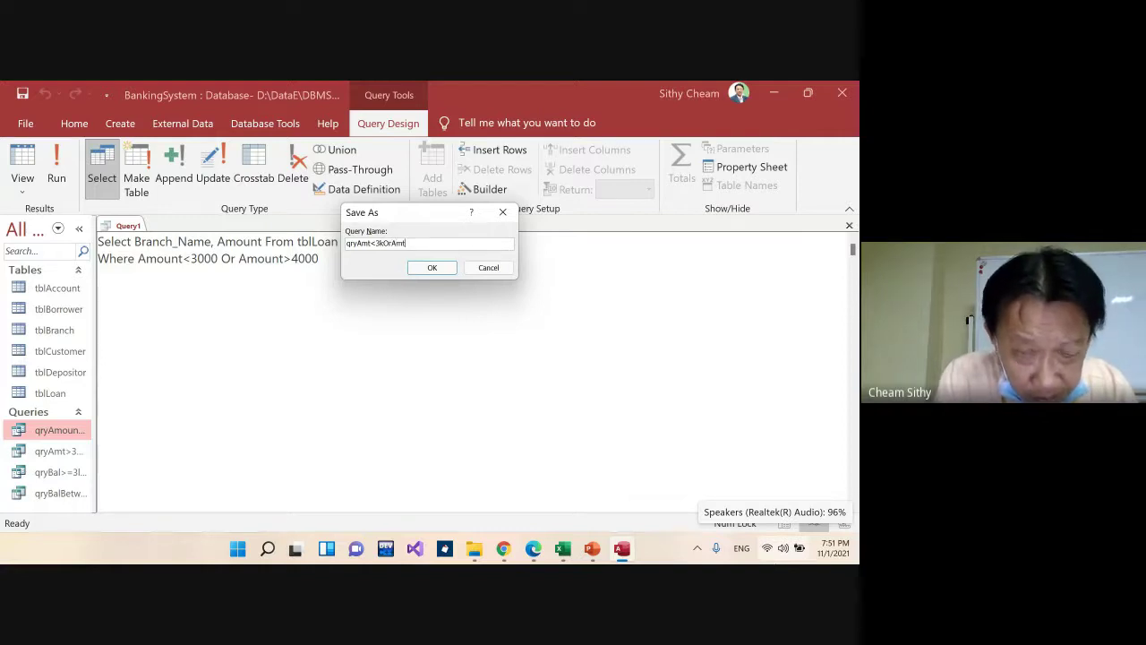
type(">4k")
key("Return")
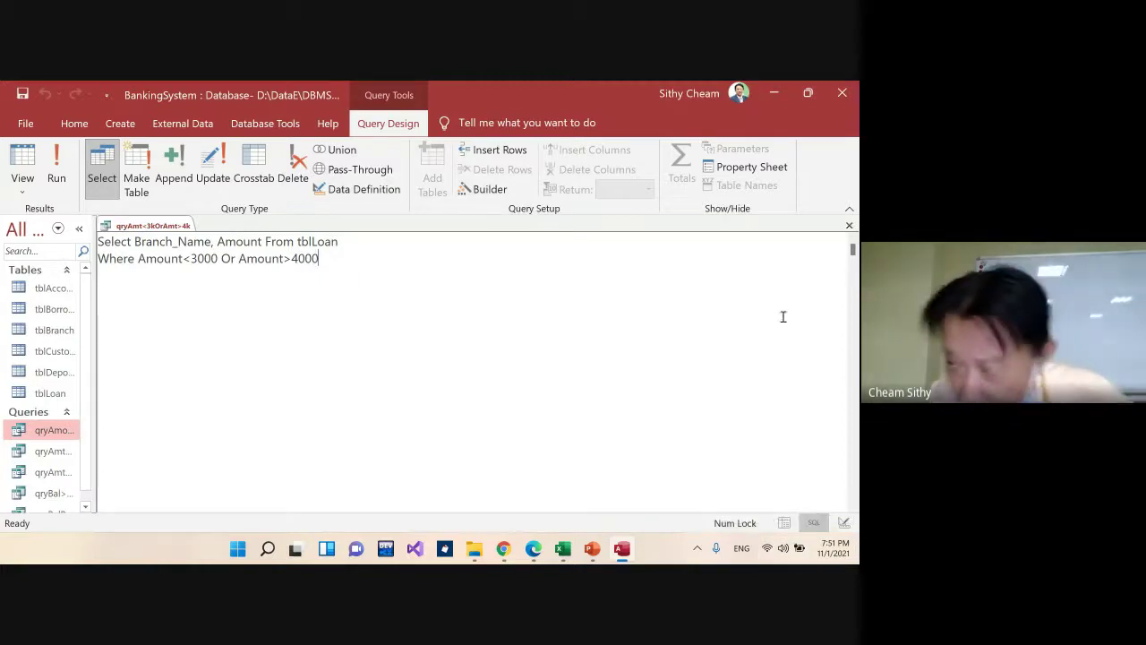
left_click(849, 225)
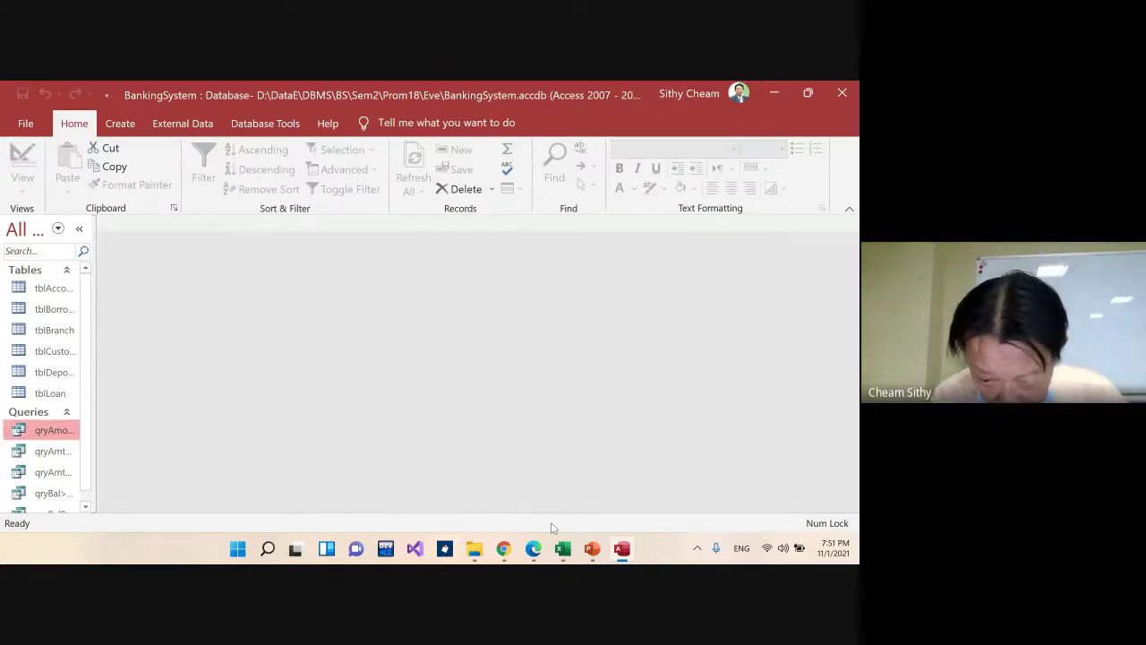
Switch to the DBMS2LiveSession15+16 presentation in PowerPoint and go to the slide "Select Statement – Select *"
left_click(593, 548)
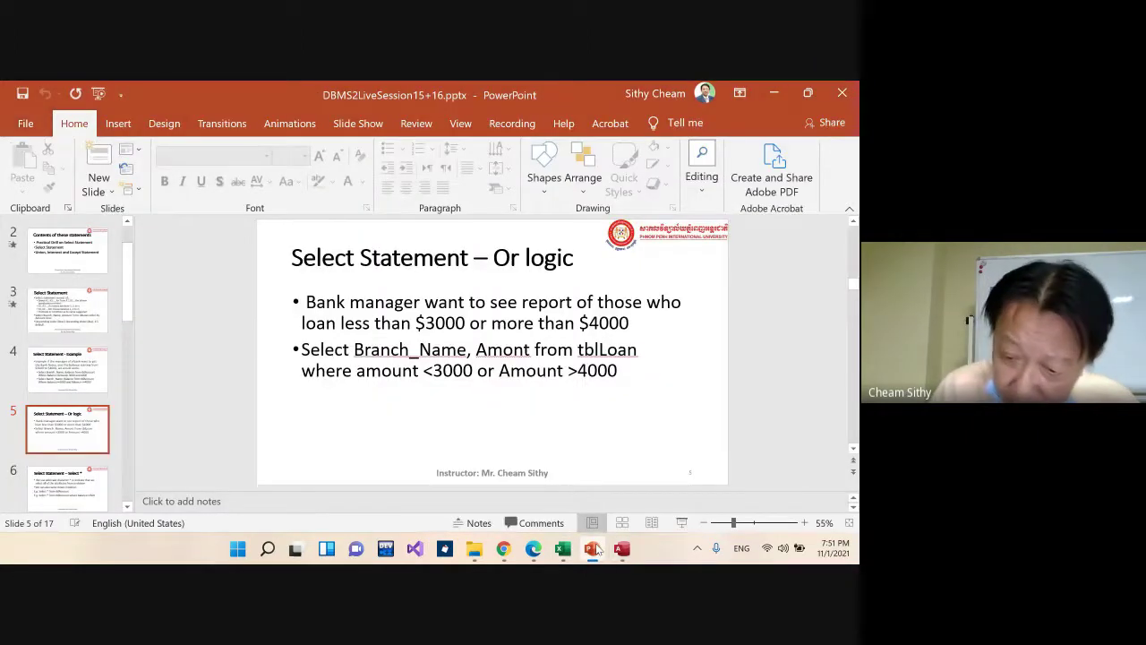
key("Down")
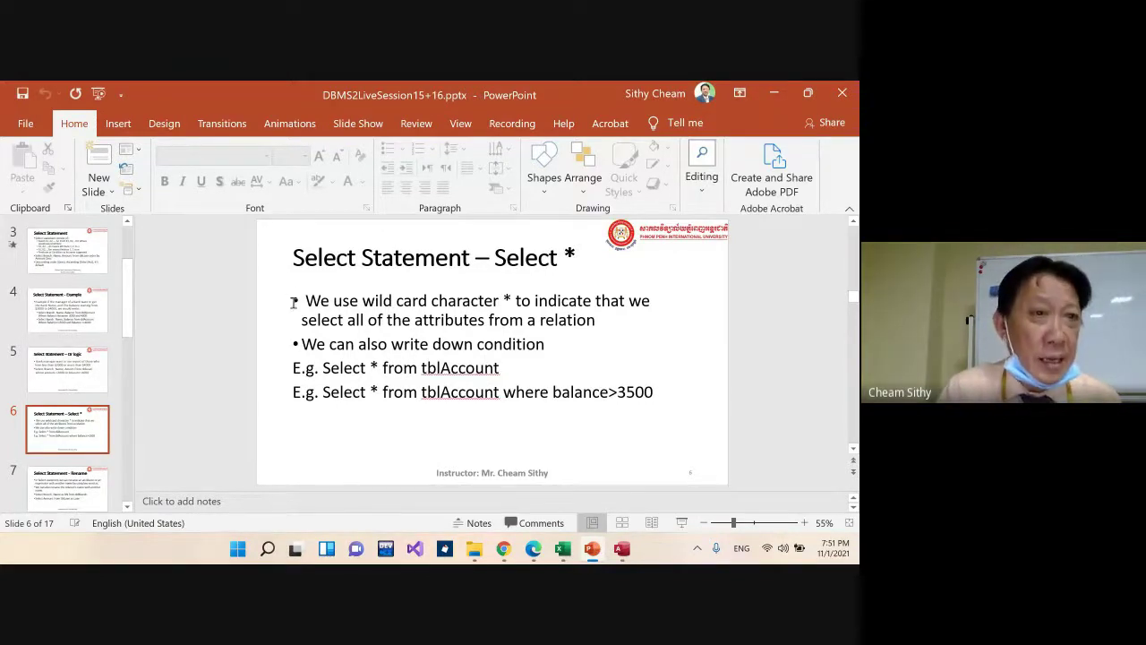
Switch back to the BankingSystem database in Access and start another new query in SQL View with no table added
left_click(621, 548)
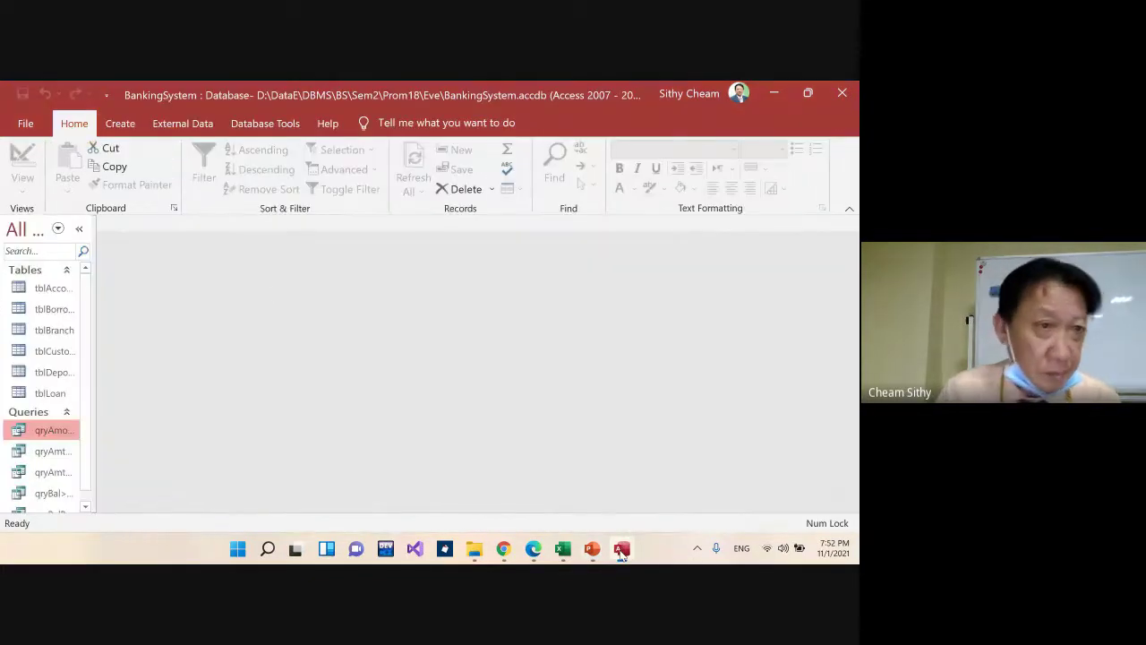
left_click(119, 125)
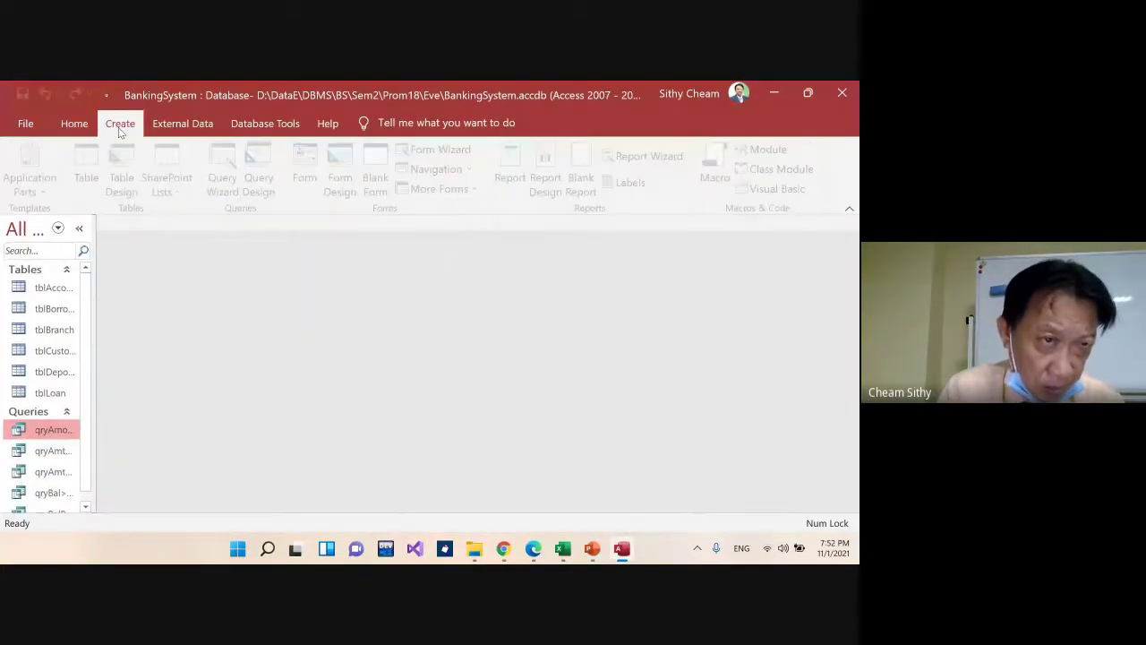
left_click(259, 175)
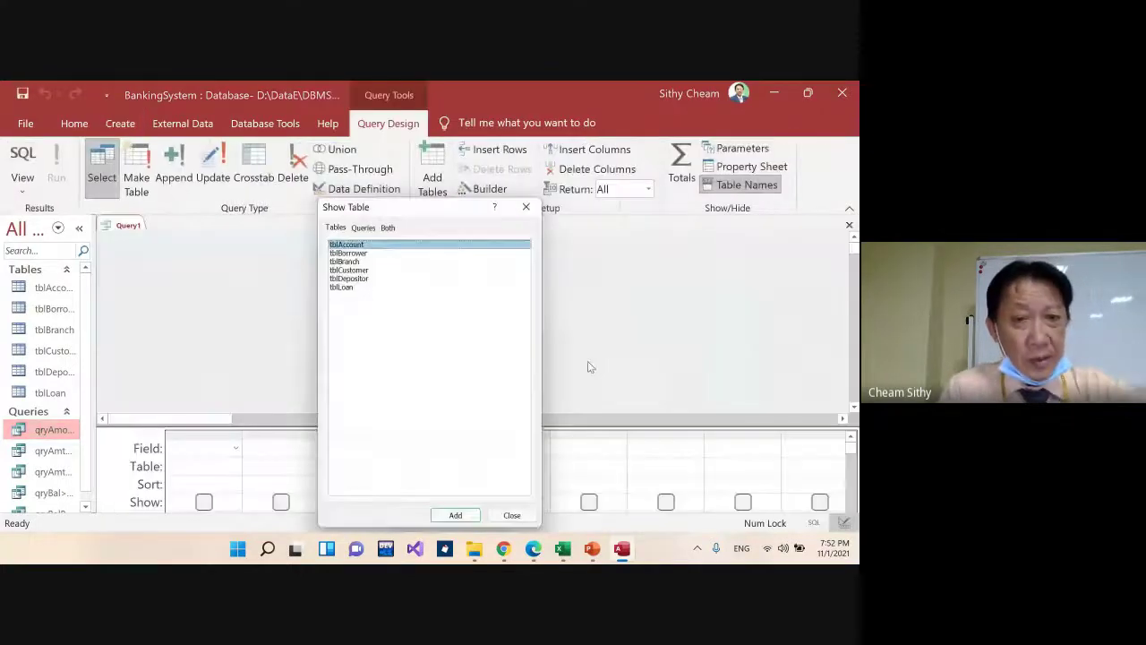
left_click(526, 207)
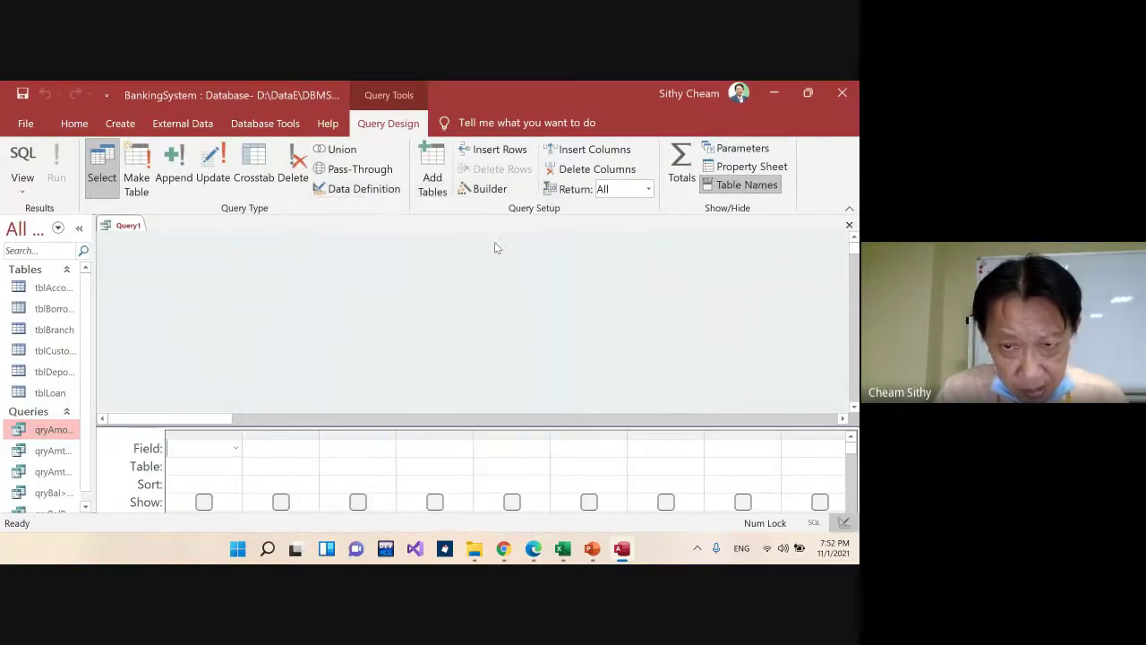
right_click(404, 305)
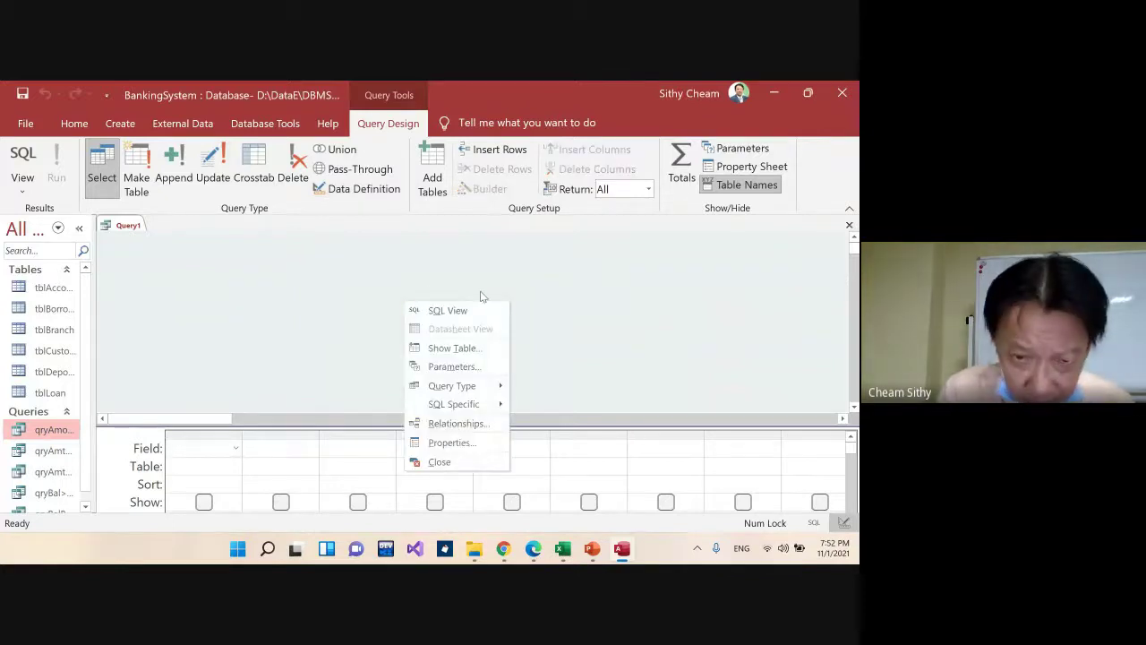
left_click(458, 310)
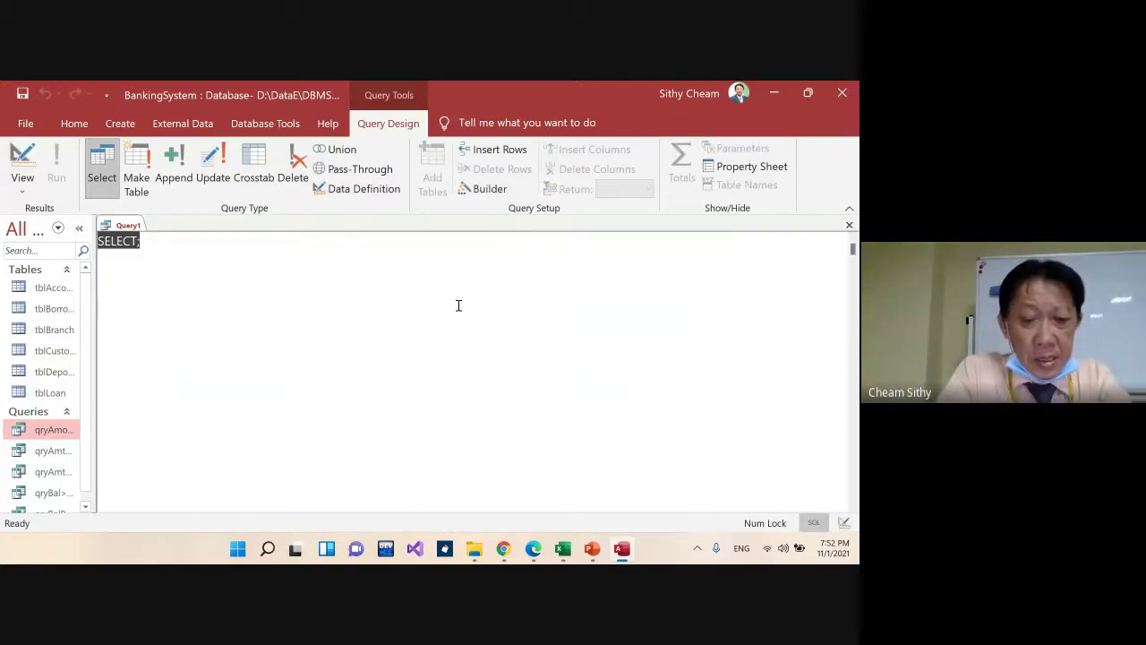
Write the statement Select * From tblAccount in the new query and run it
type("Sele")
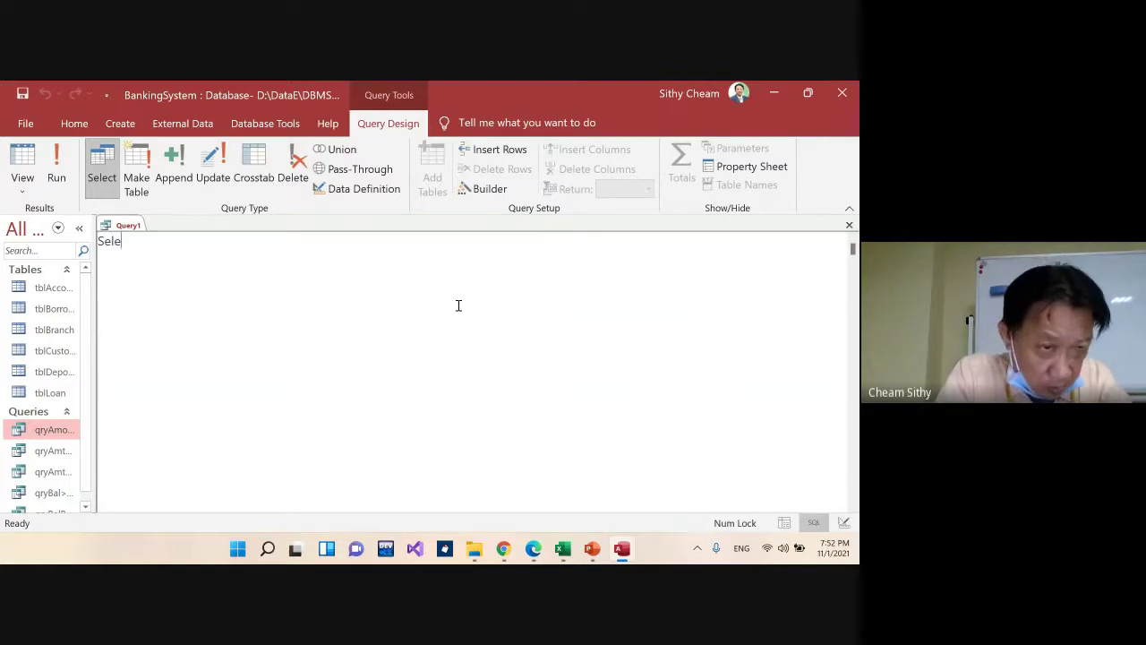
type("ct * ")
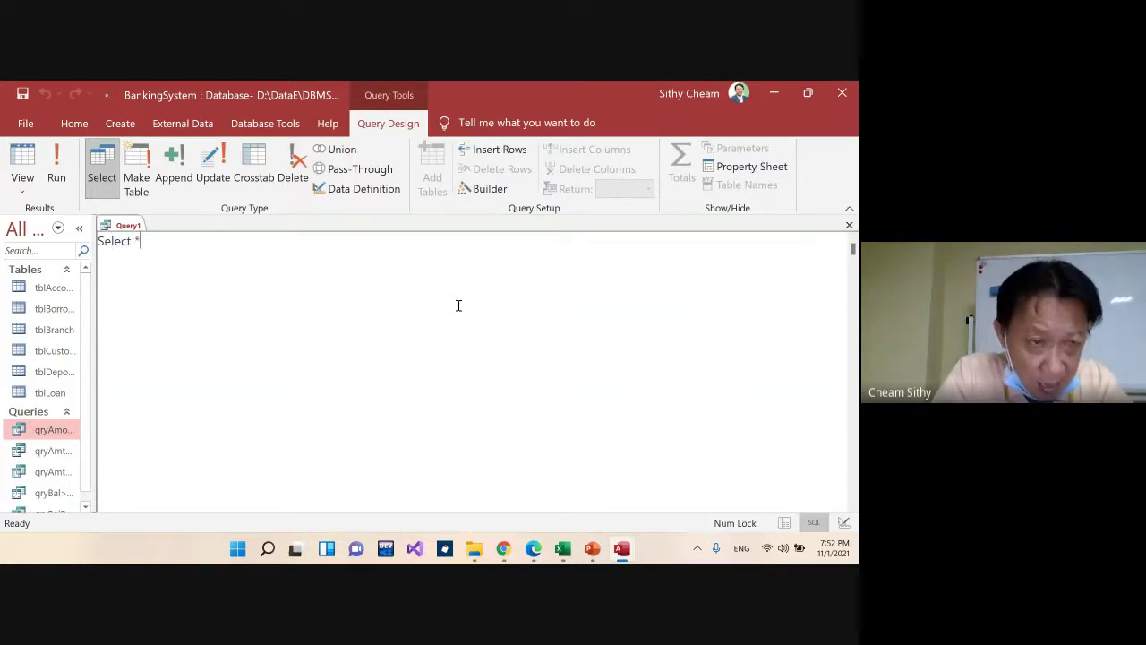
type("From ")
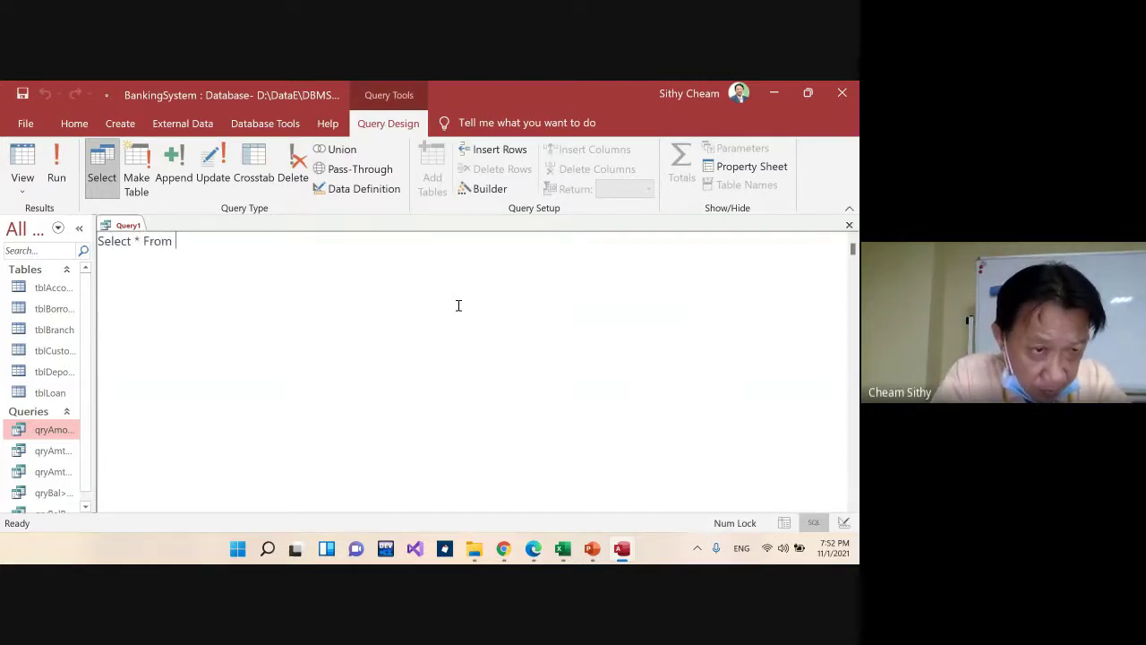
type("tblAc")
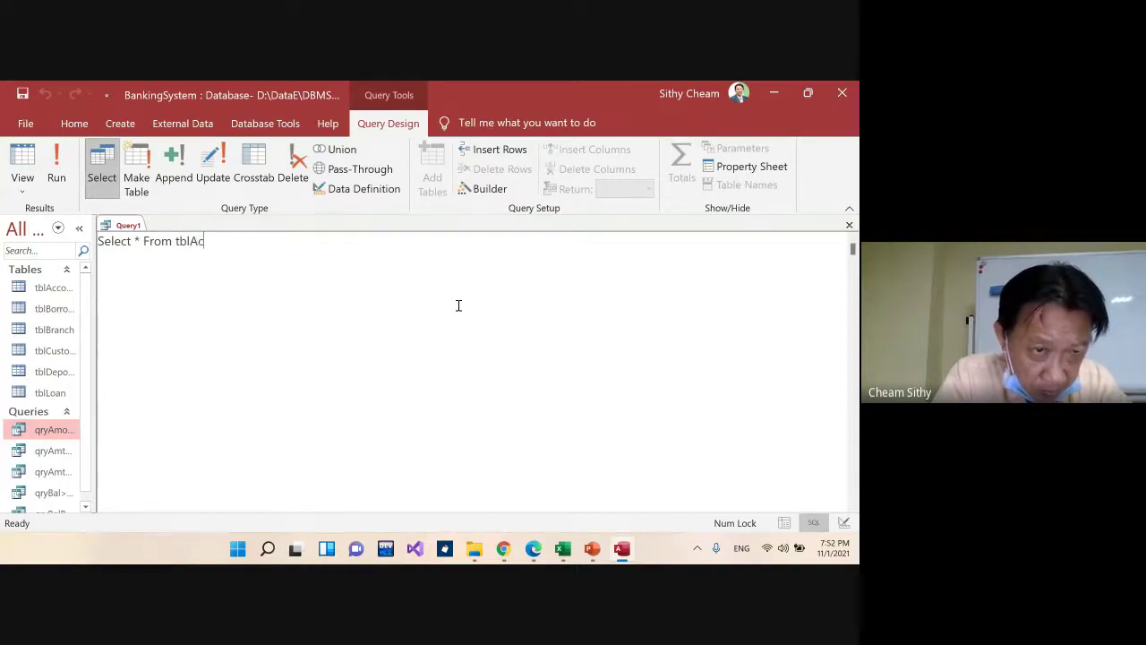
type("count")
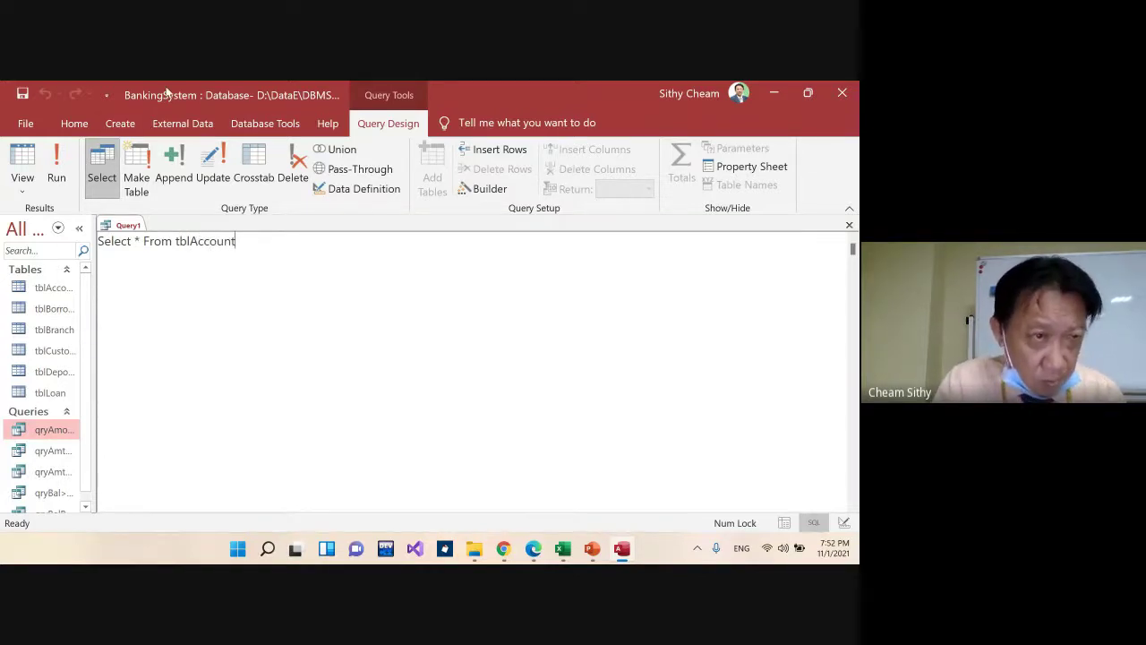
left_click(56, 159)
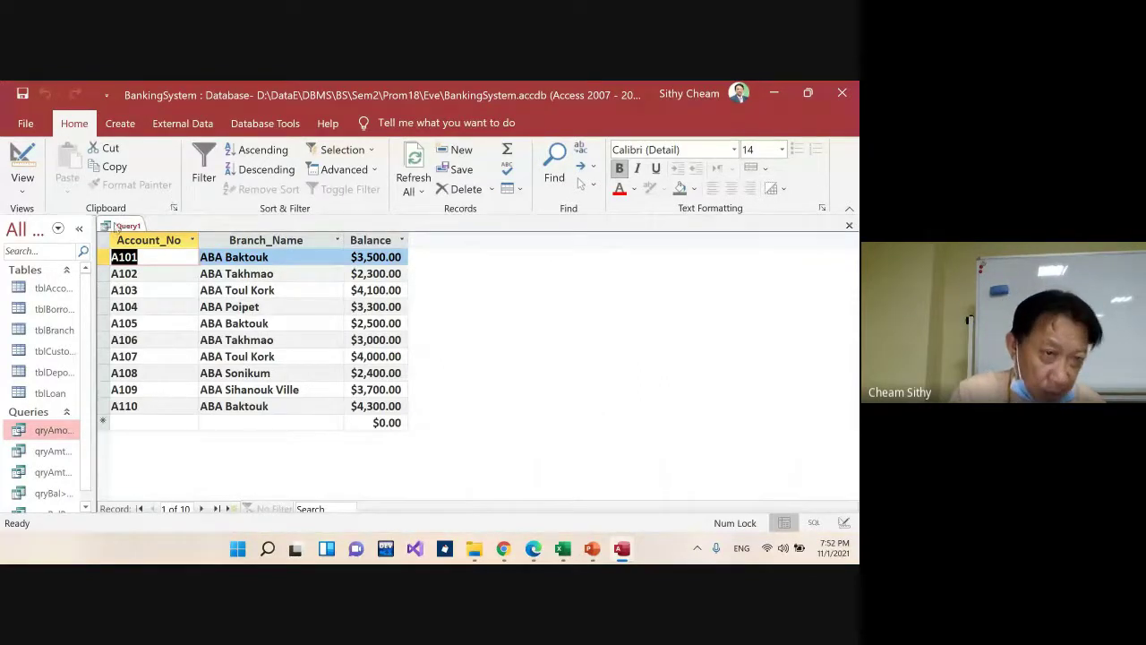
Return to the query's SQL statement, add Order by Balance on a second line and run the query
right_click(118, 231)
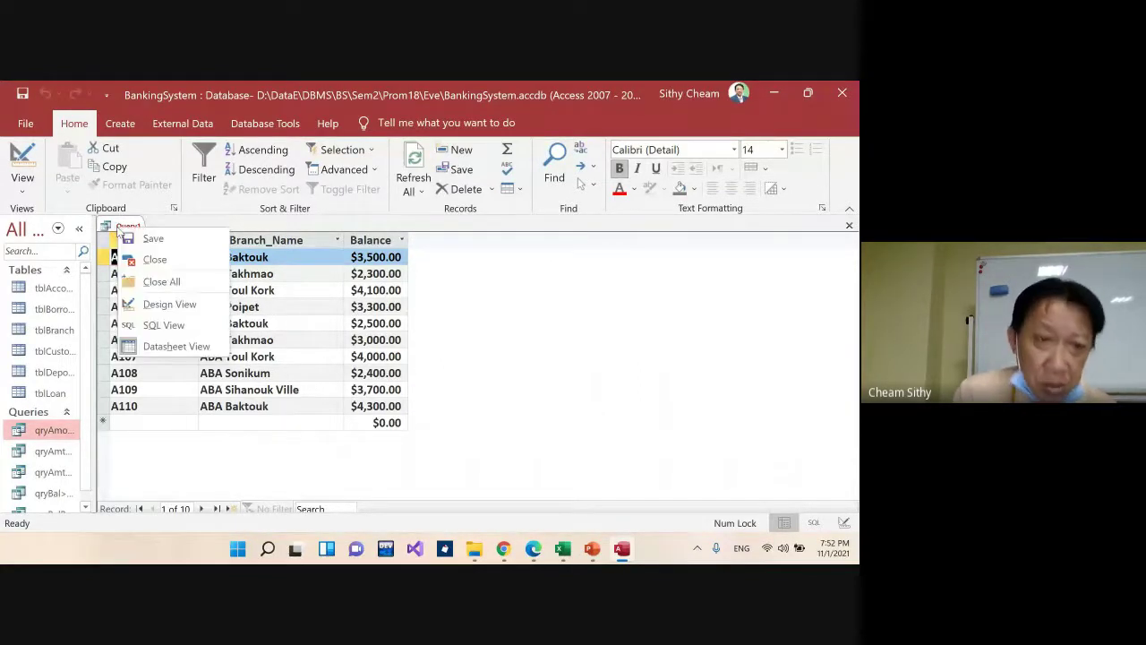
left_click(157, 324)
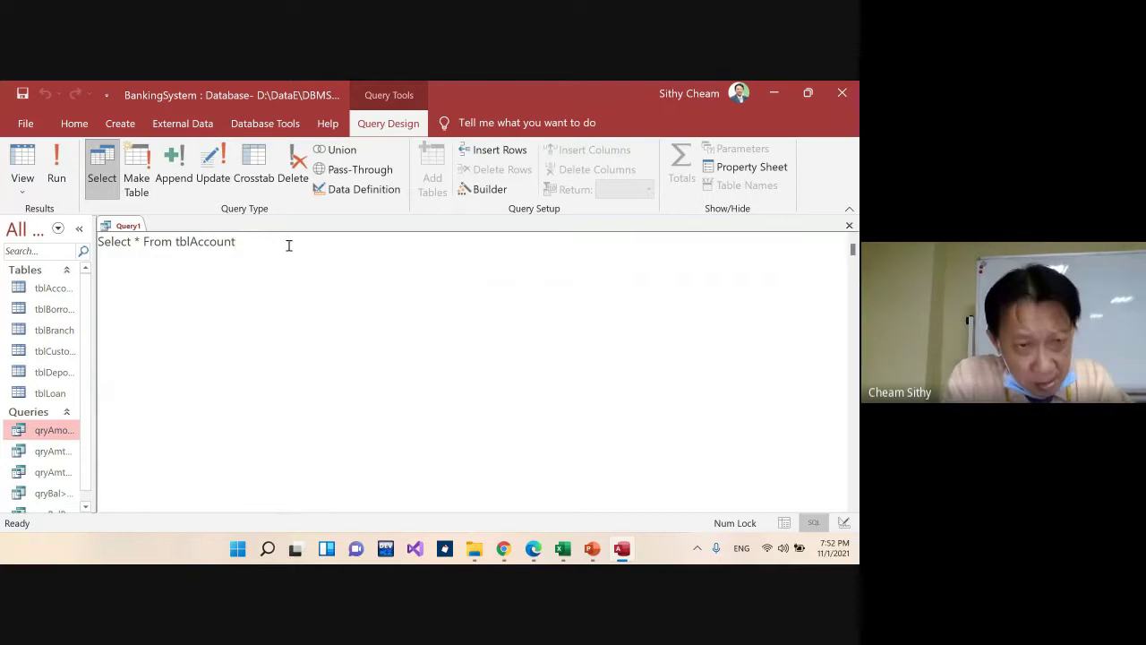
key("Return")
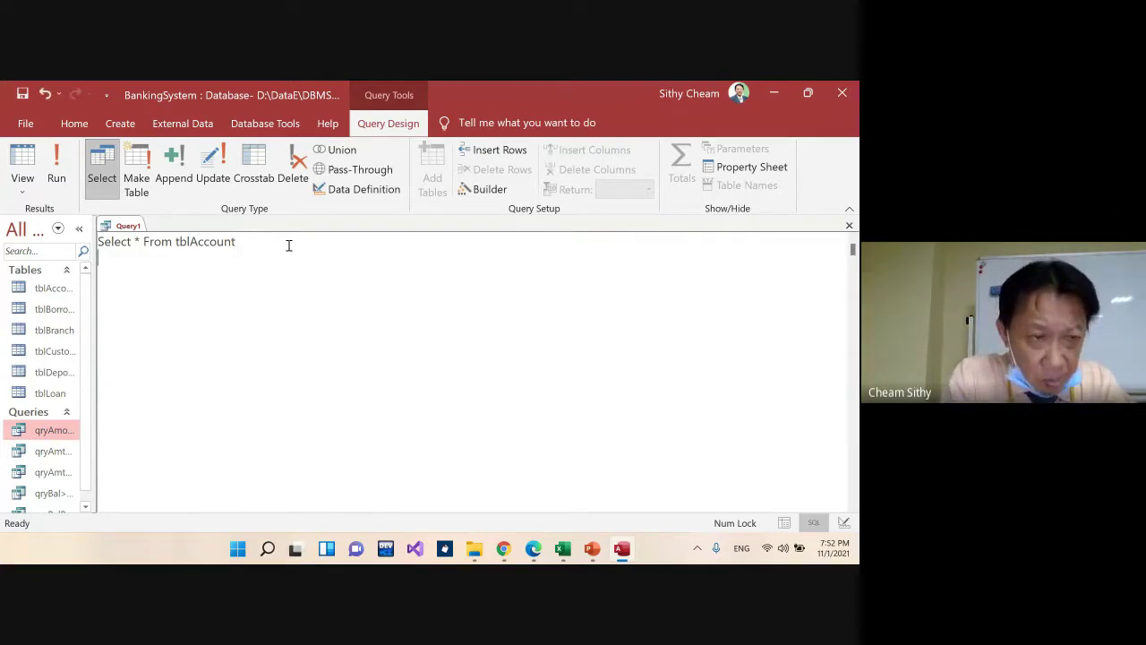
type("Or")
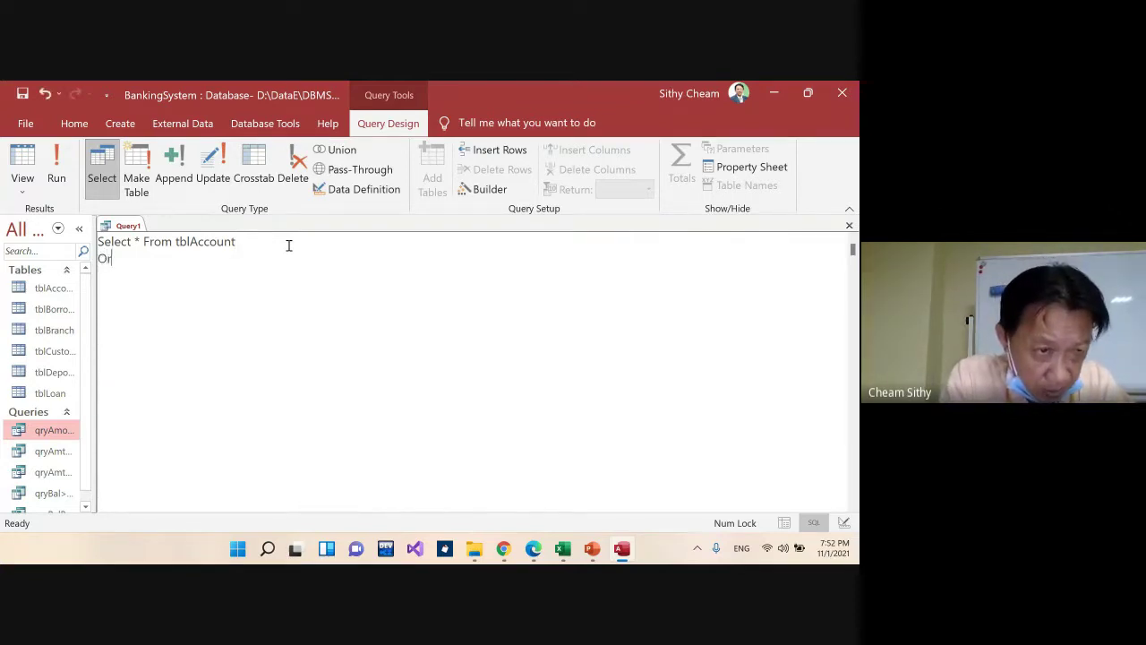
type("der by")
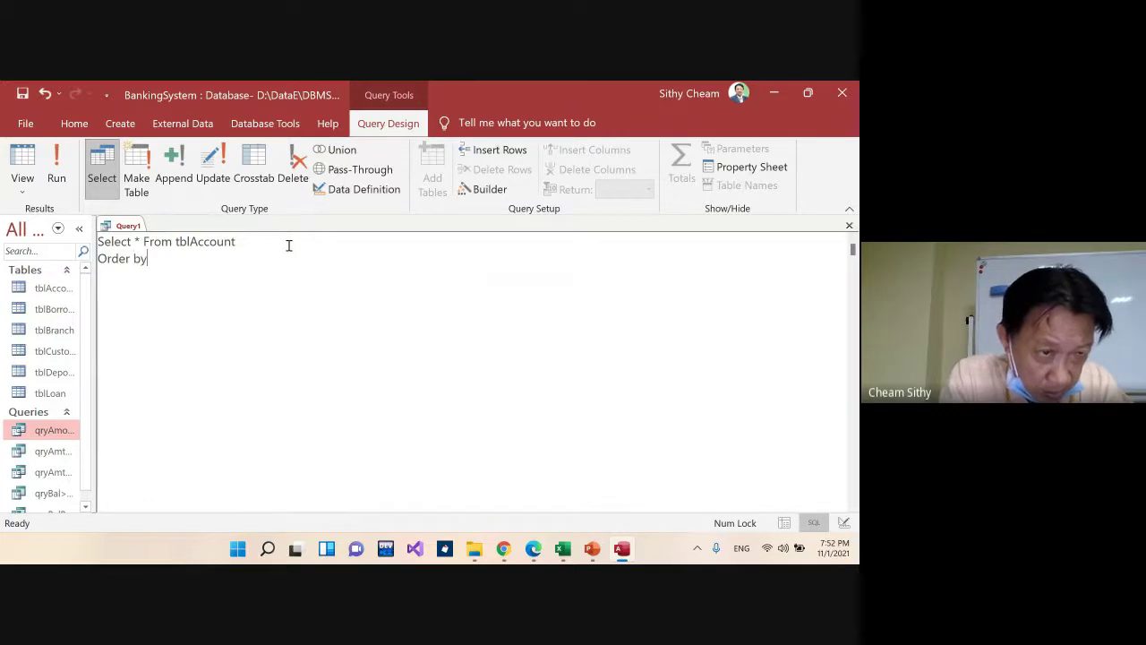
type(" Blan")
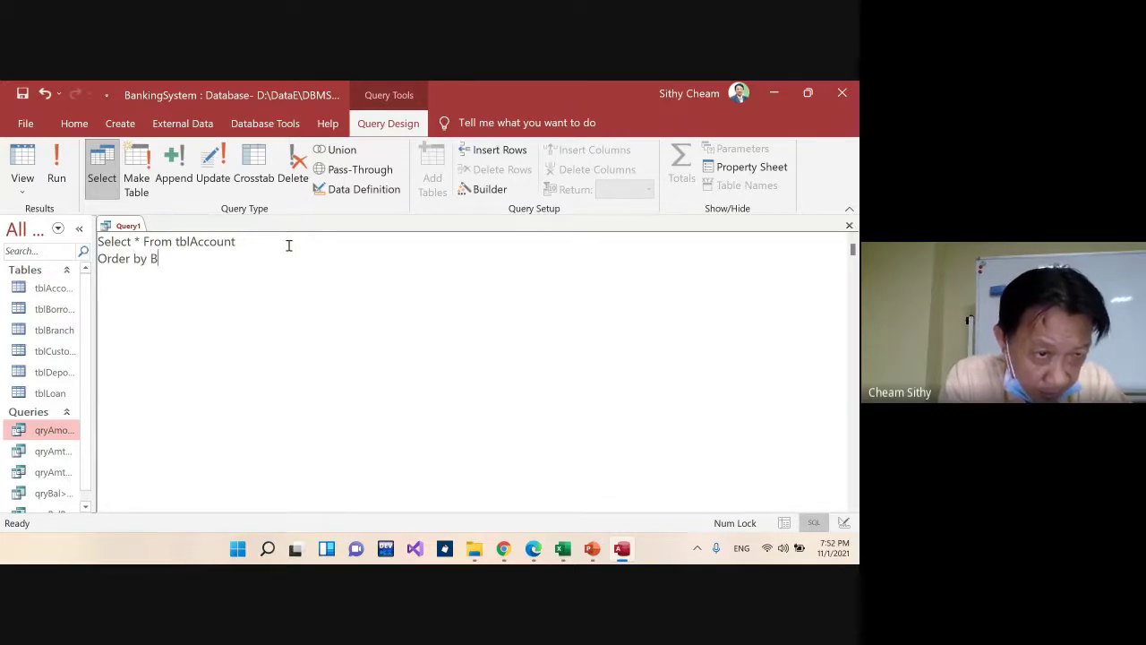
key("BackSpace")
key("BackSpace")
key("BackSpace")
type("alnce")
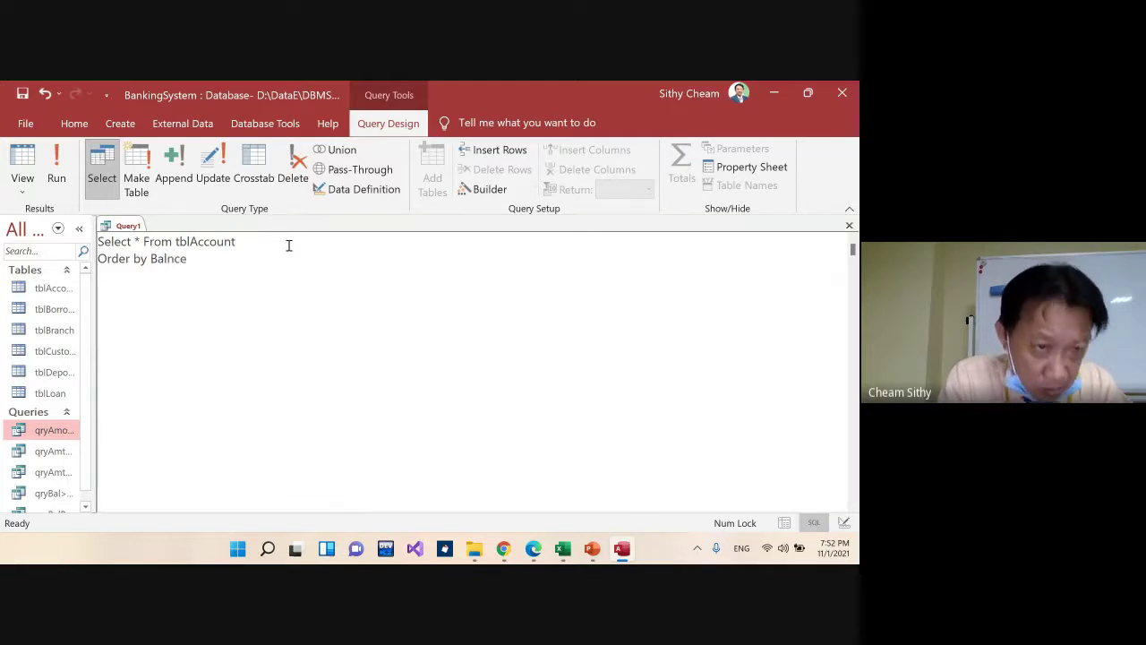
key("BackSpace")
key("BackSpace")
key("BackSpace")
type("ance")
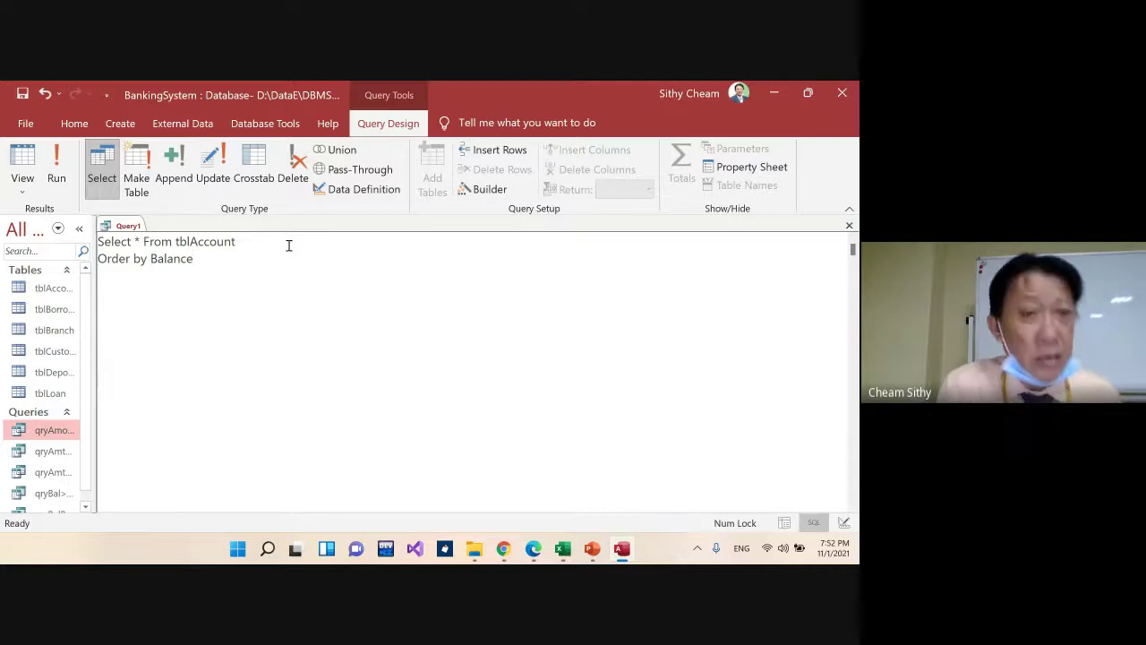
left_click(67, 163)
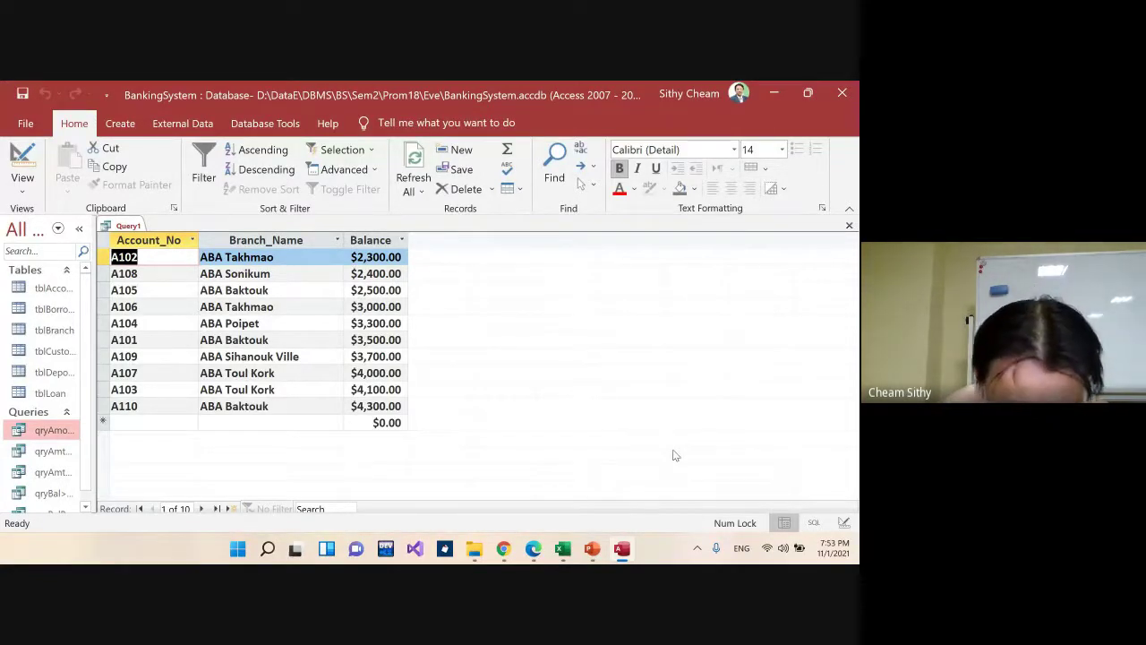
Return to the query's SQL statement, add Asc after Order by Balance and run the query
right_click(125, 230)
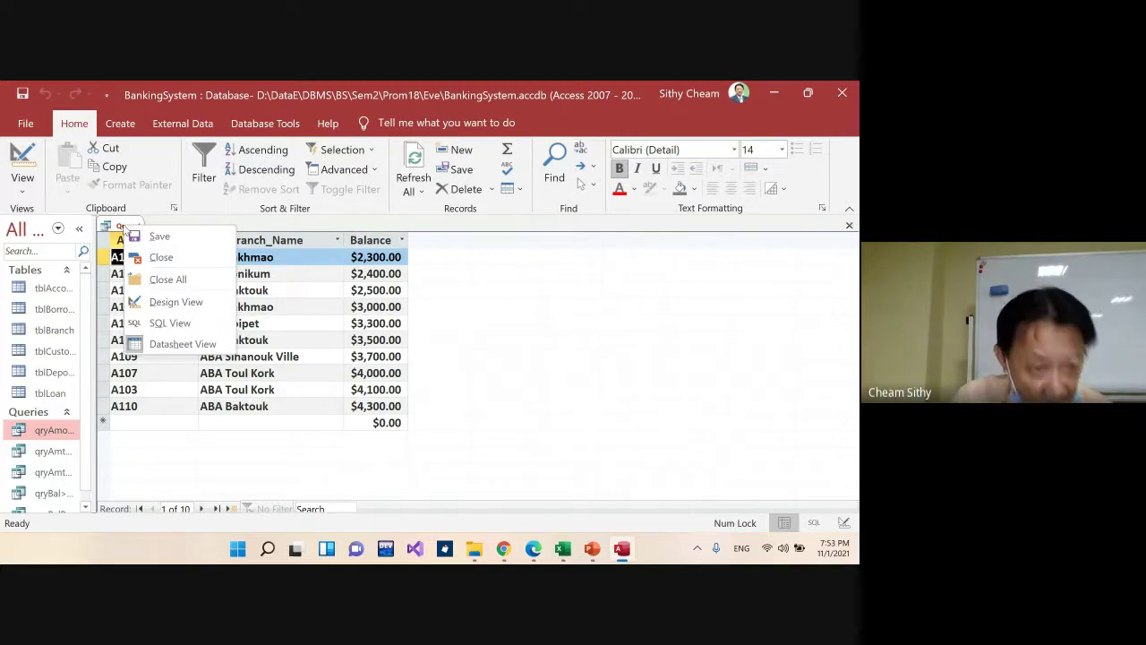
left_click(185, 323)
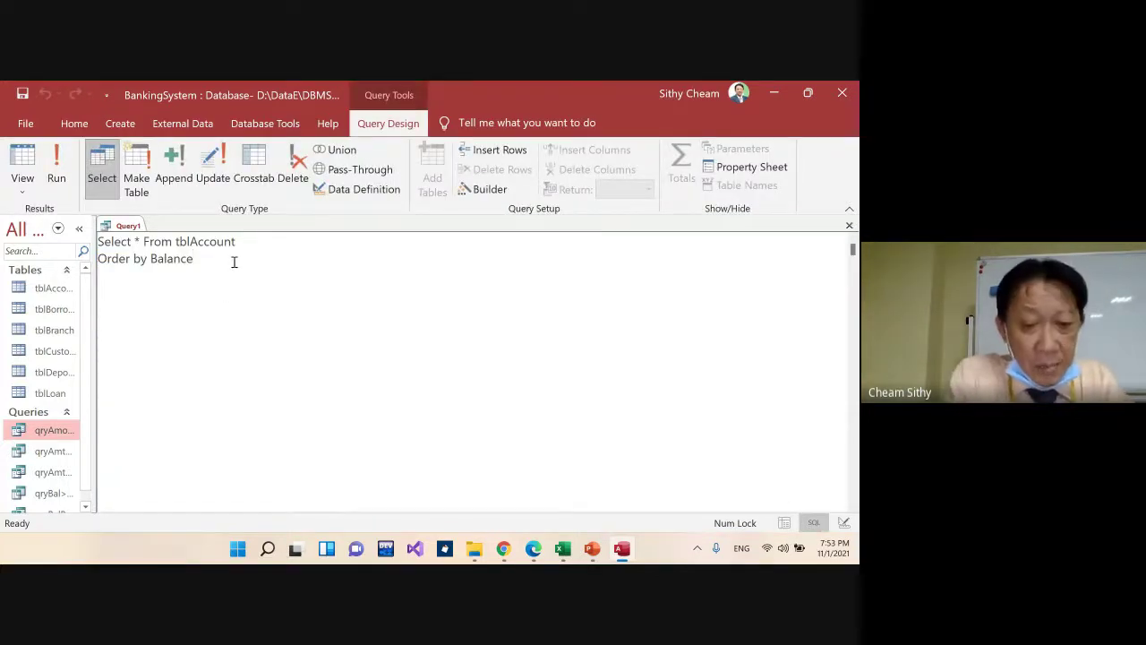
type("Asc")
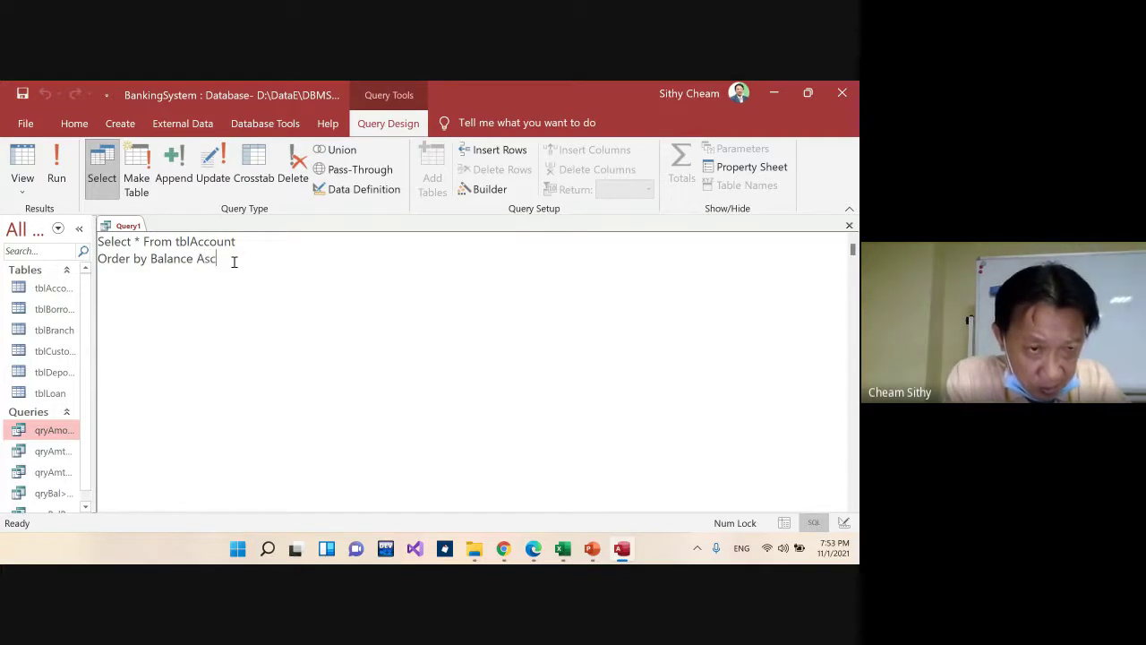
left_click(56, 165)
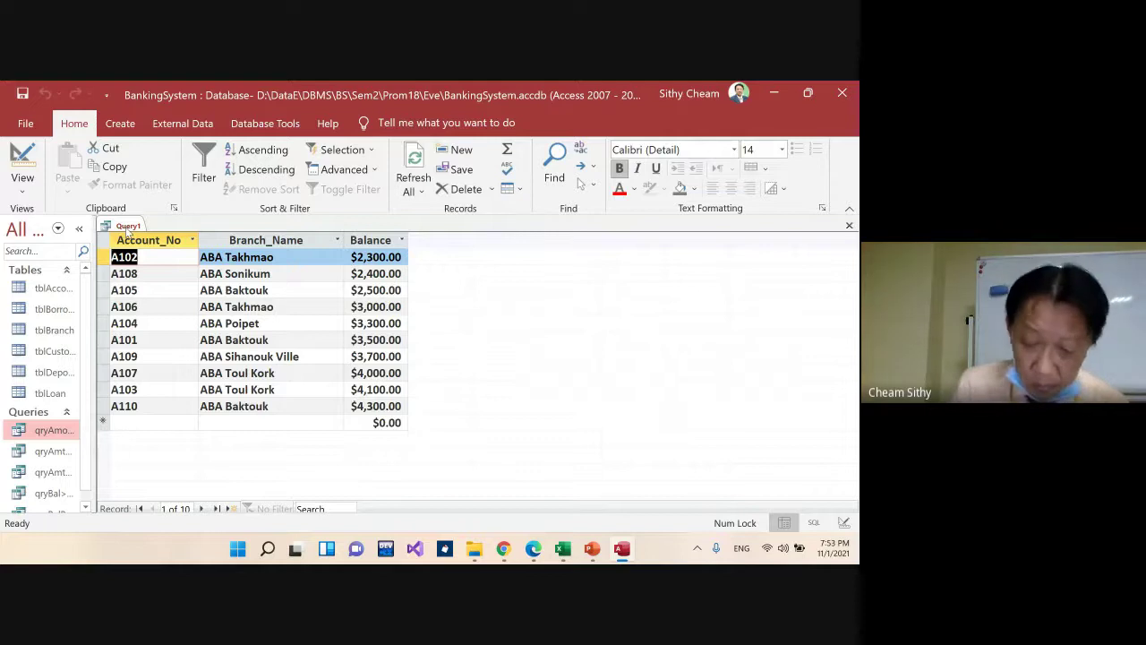
Return to the SQL statement, insert the line Where Balance<4000 above the Order by line and run the query
right_click(128, 229)
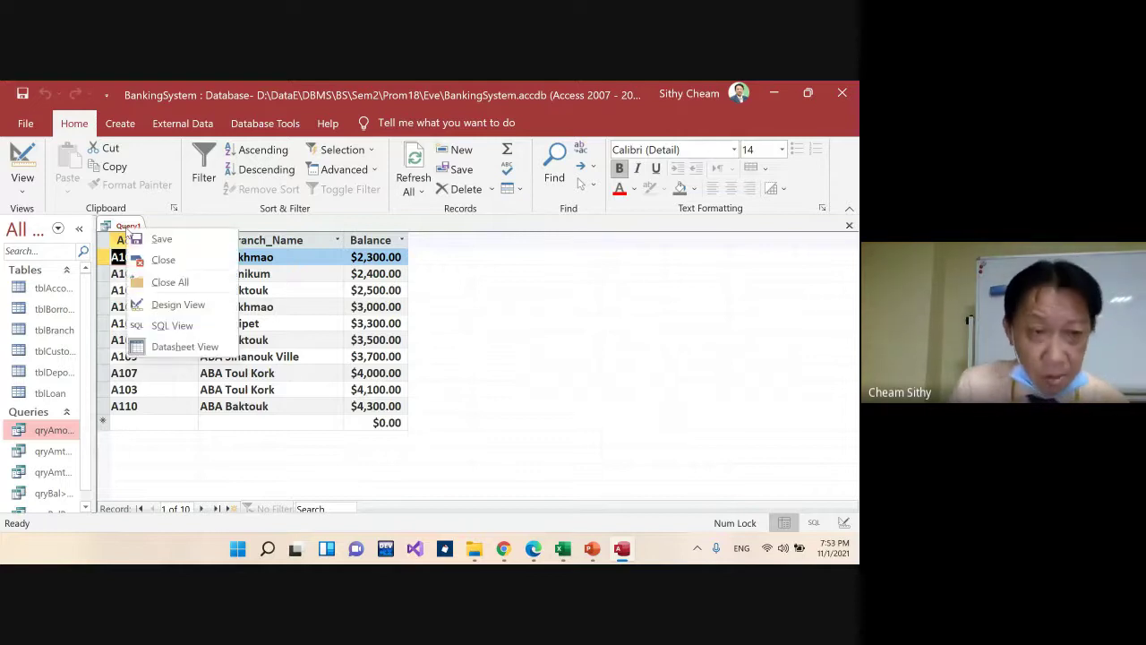
left_click(171, 325)
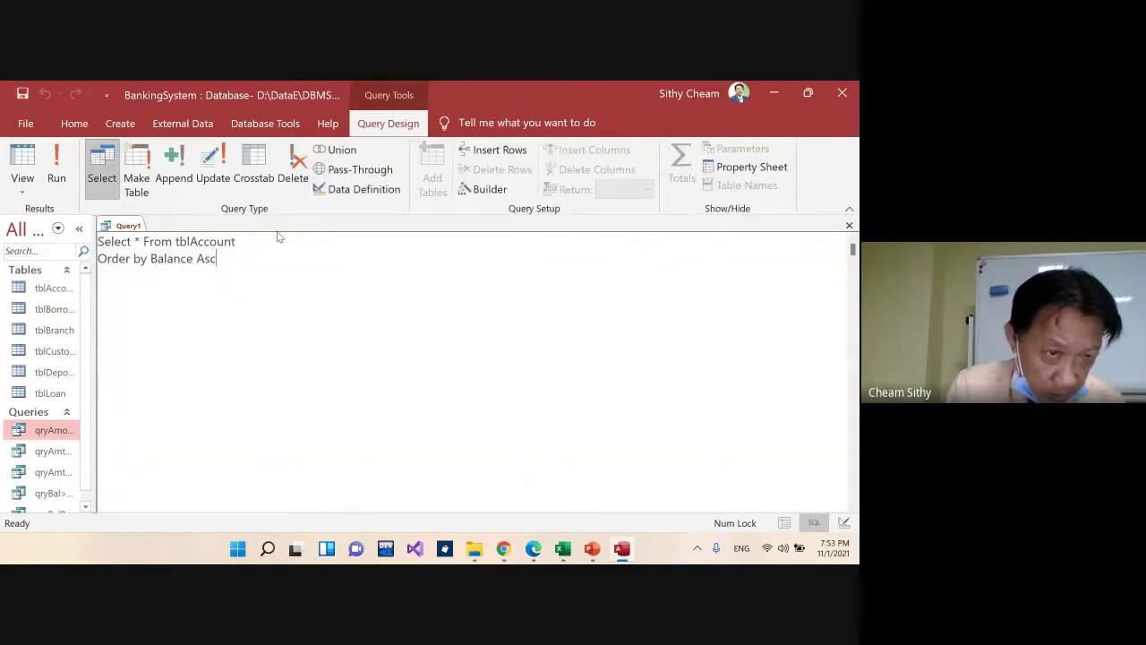
key("Return")
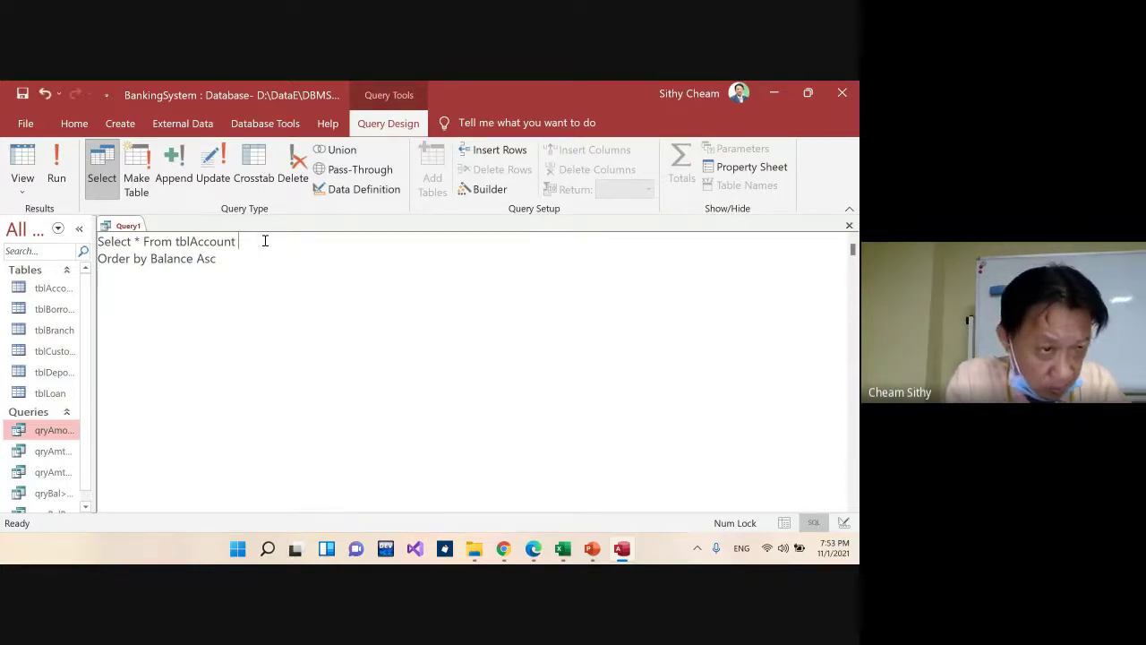
key("Return")
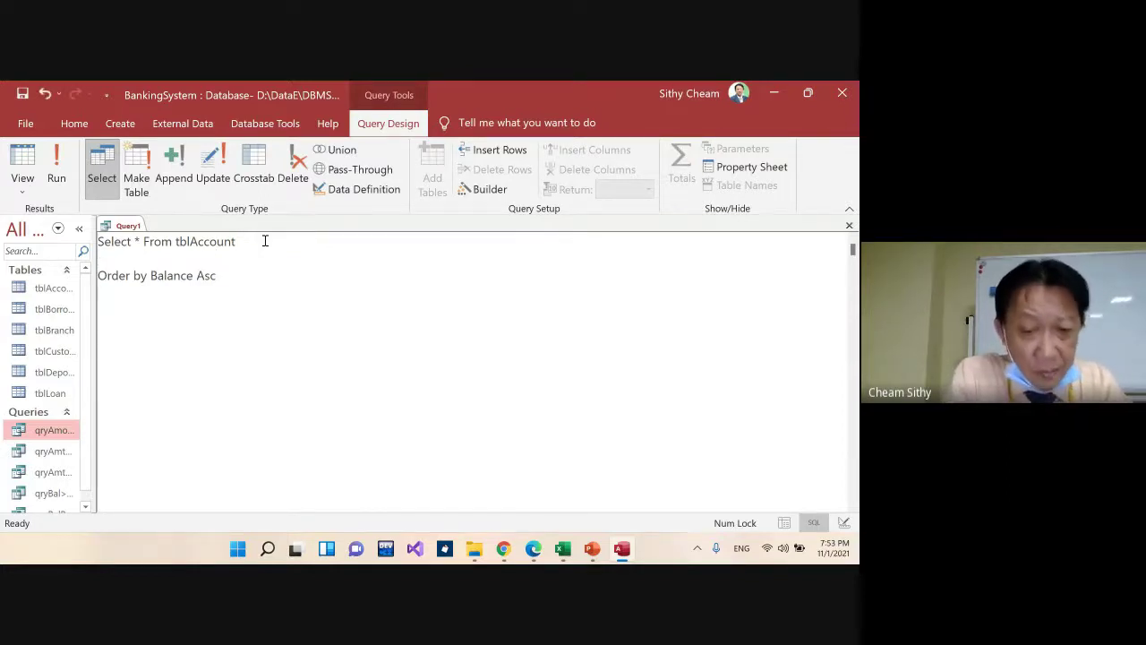
type("Where B")
type("a")
key("BackSpace")
type("a")
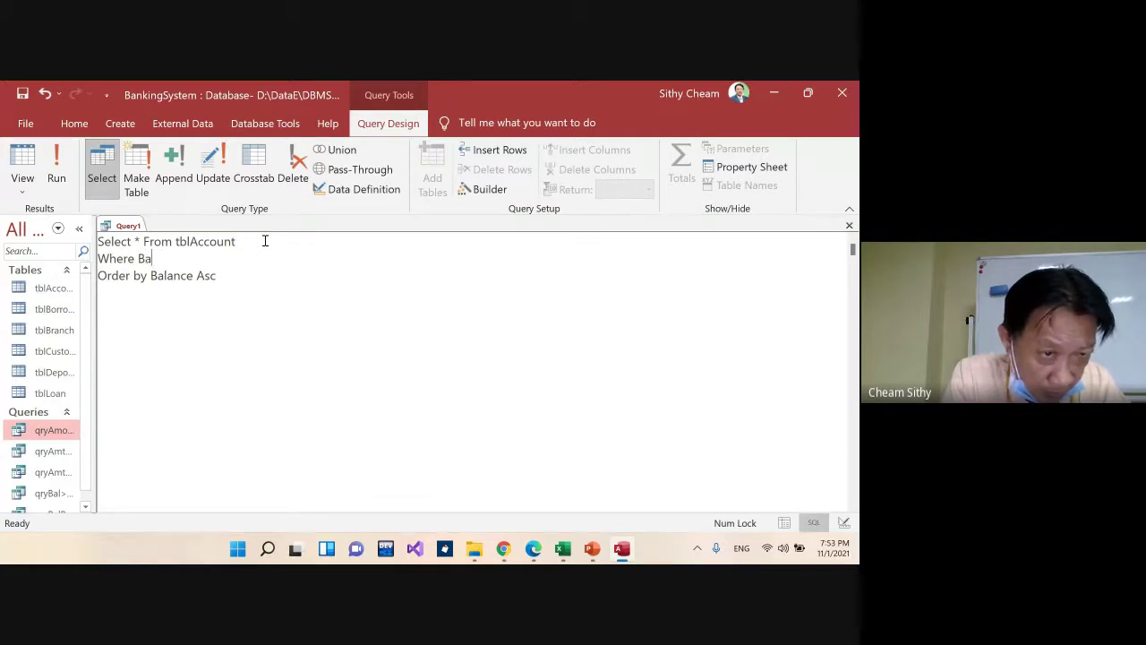
type("lance")
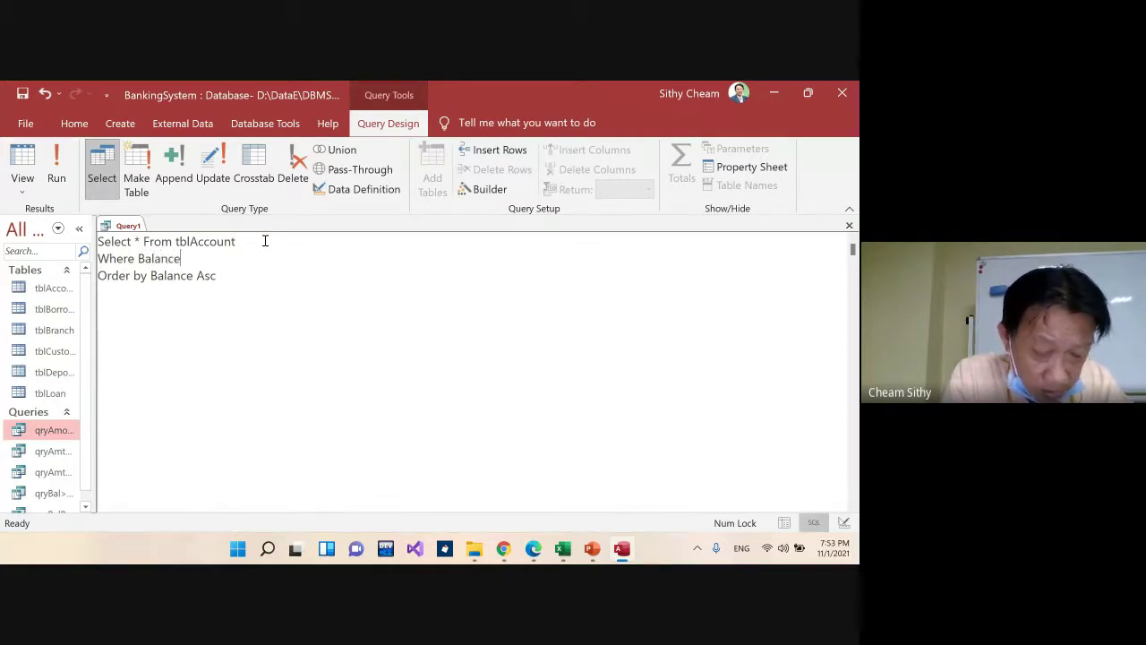
type("<")
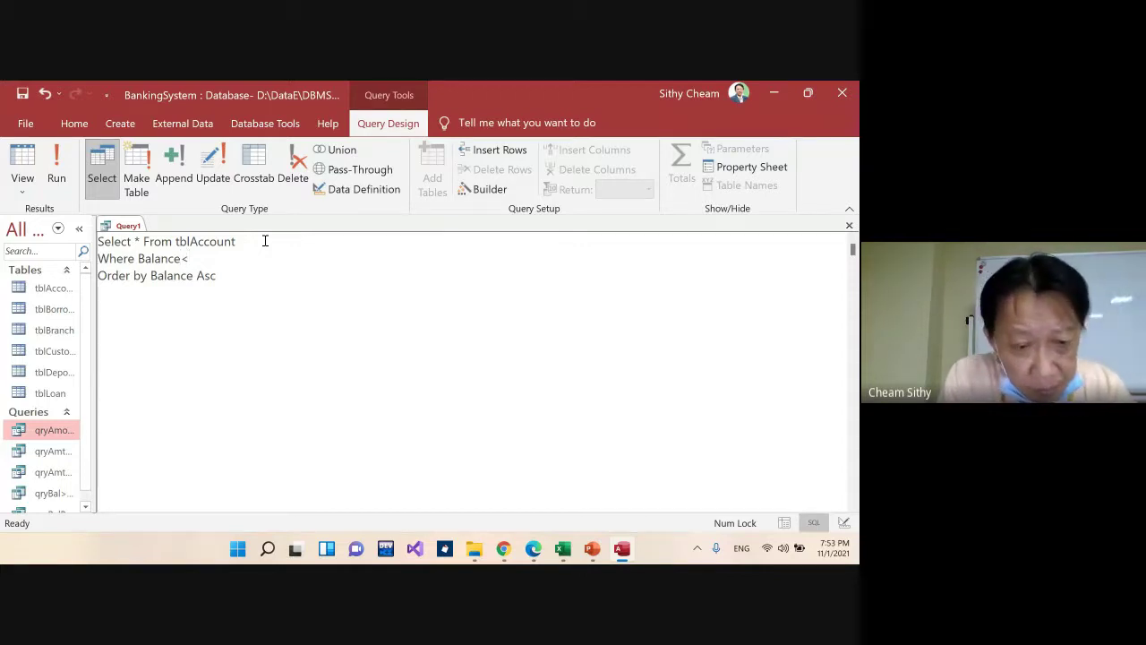
type("4000")
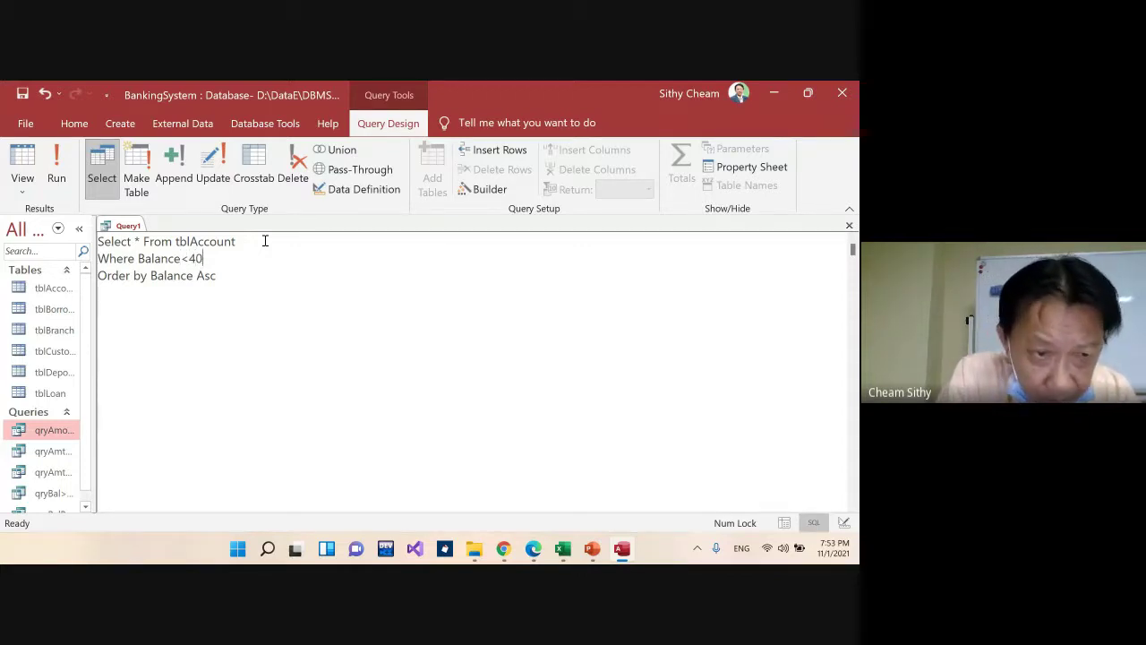
left_click(59, 152)
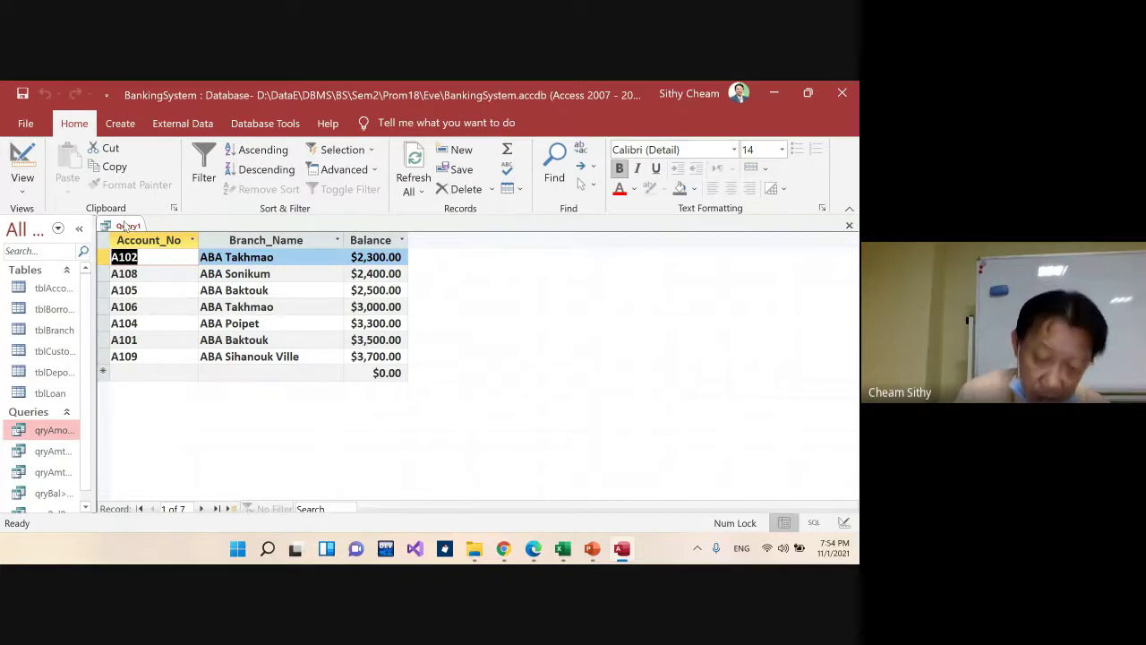
Return the query to its SQL statement, save it as qrySelect* and close it
right_click(126, 225)
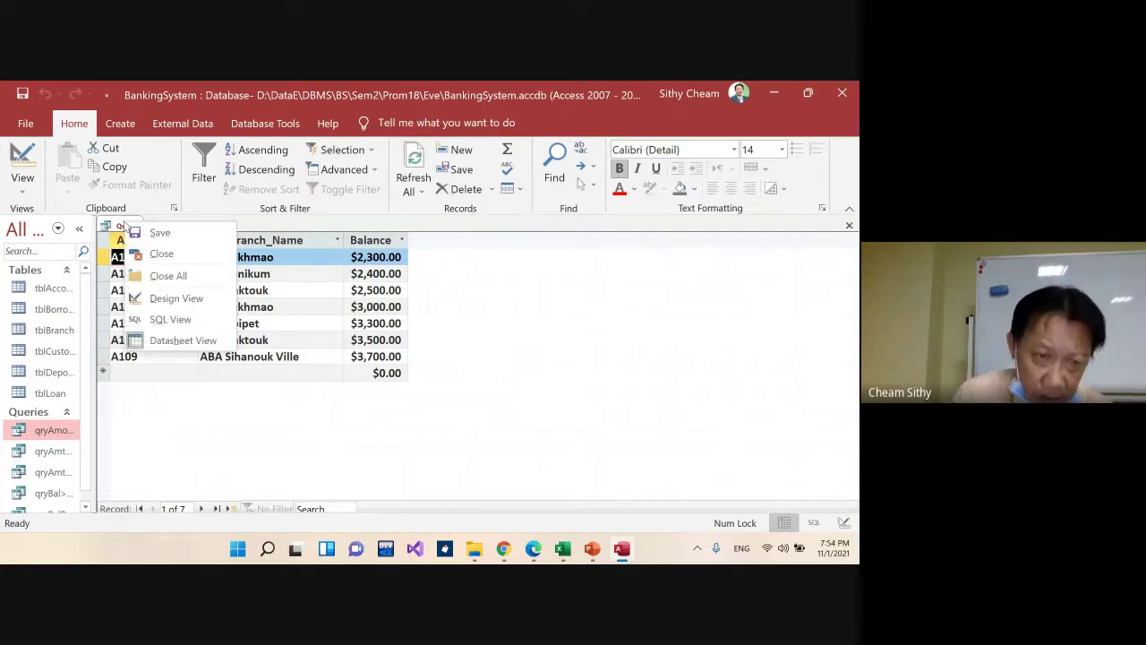
left_click(170, 321)
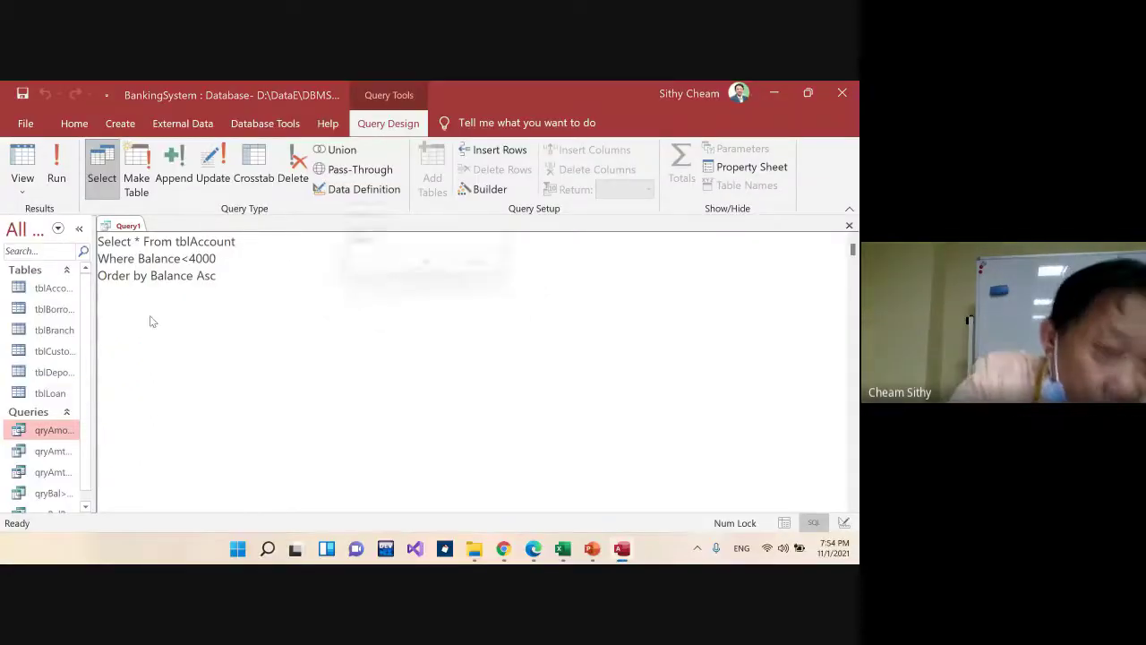
key("ctrl+s")
type("qrySelect*")
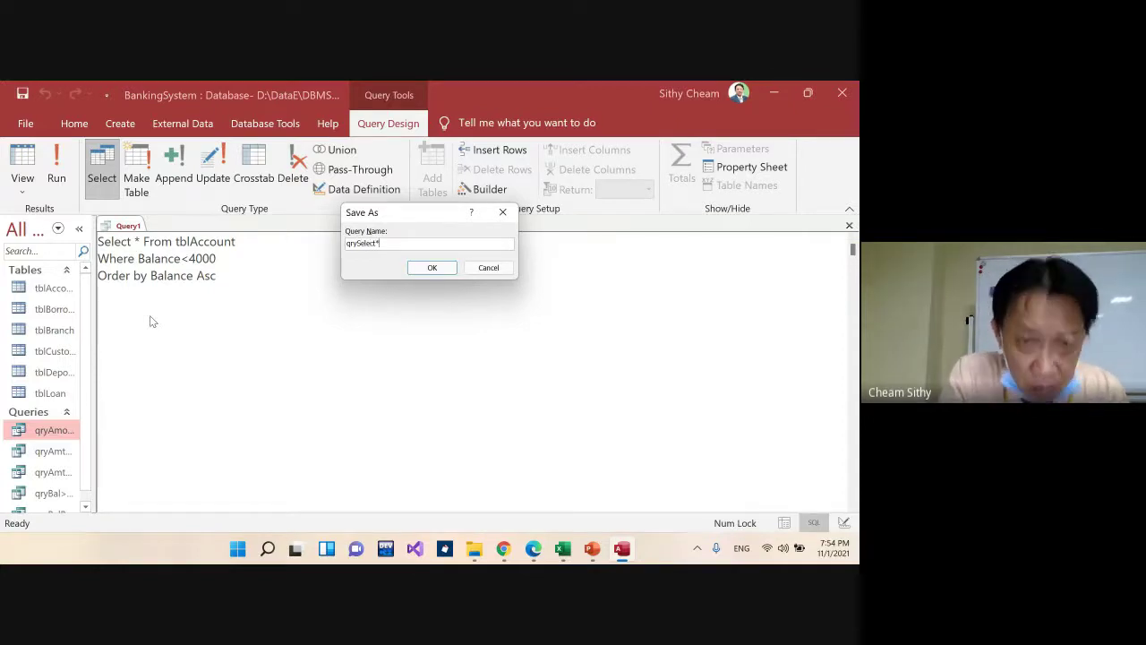
key("Return")
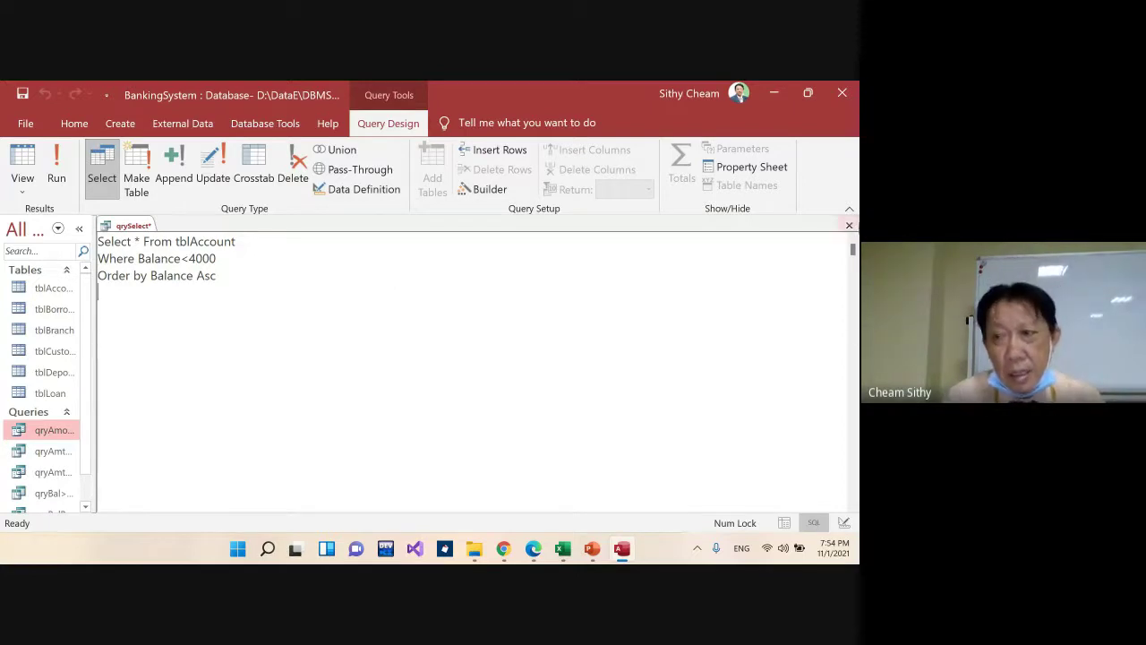
left_click(848, 225)
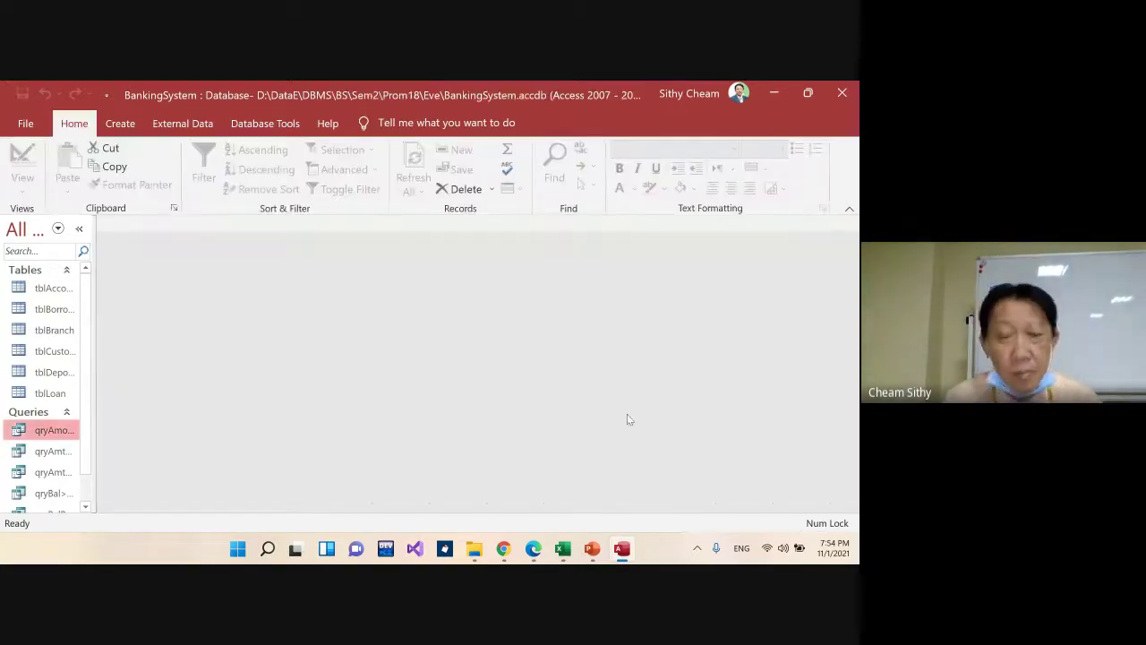
Switch to the Google Meet call in Edge and look through the participant list
mouse_move(533, 549)
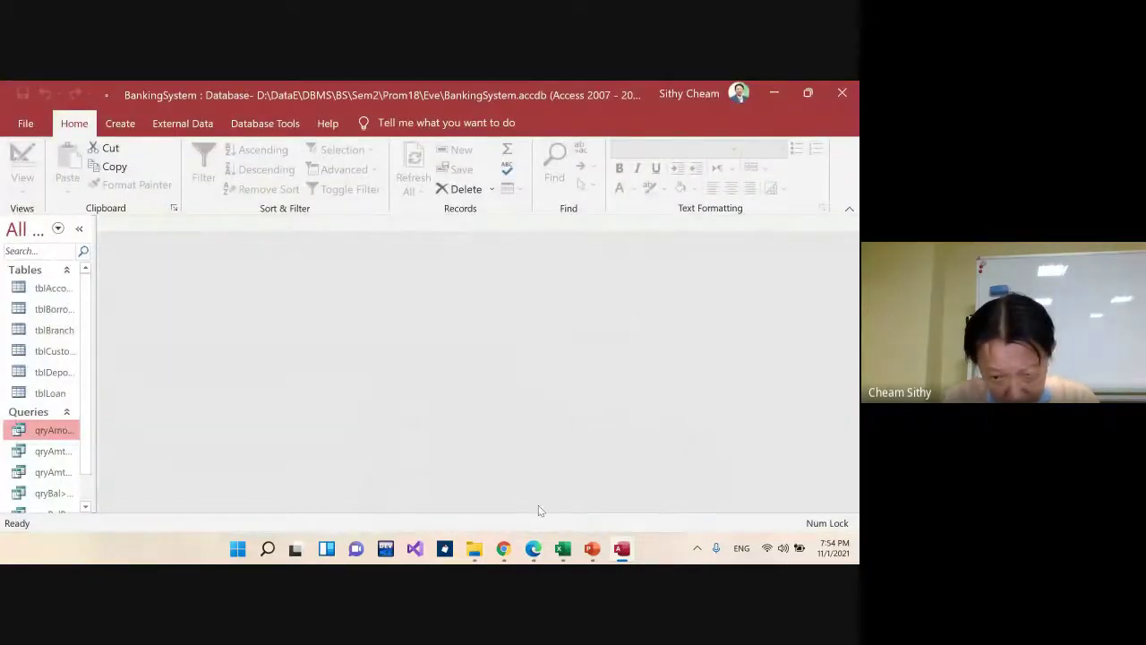
left_click(479, 488)
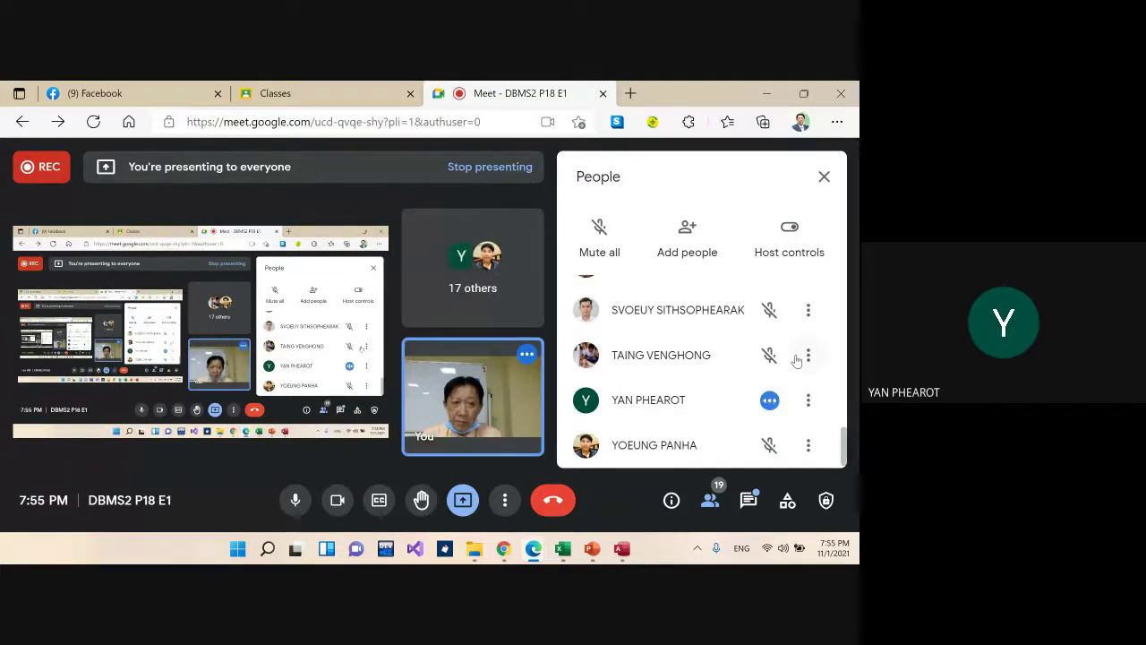
scroll(796, 360, "up", 2)
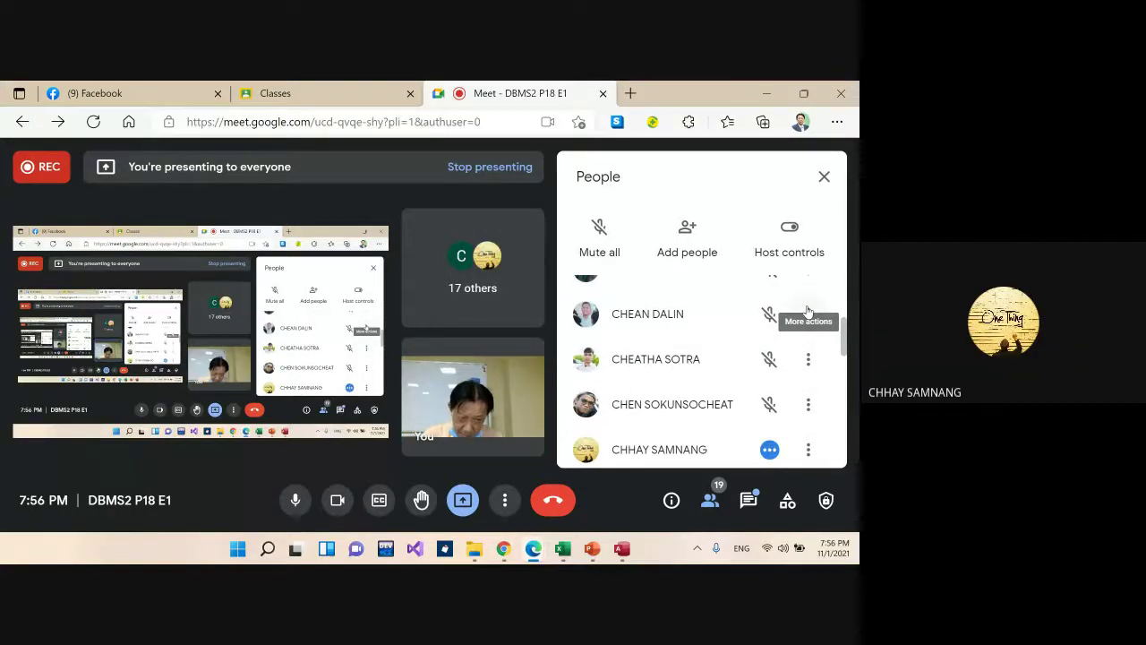
scroll(807, 310, "up", 1)
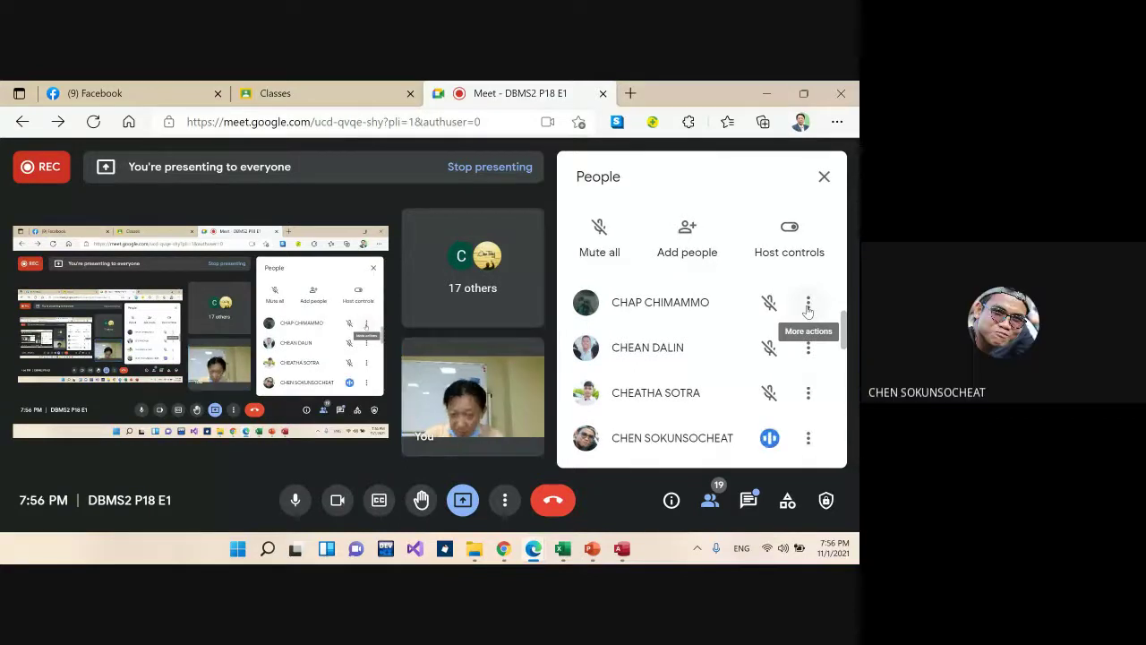
scroll(807, 309, "up", 1)
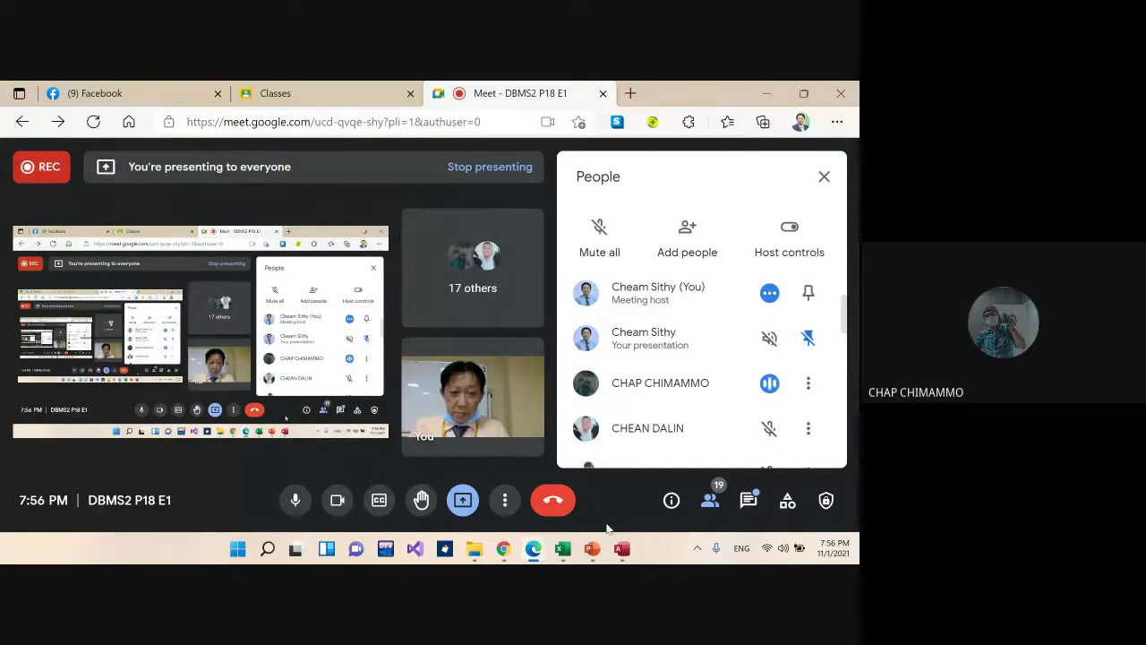
Switch to the DBMS2LiveSession15+16 presentation in PowerPoint and go to the slide "Select Statement - Rename"
left_click(592, 549)
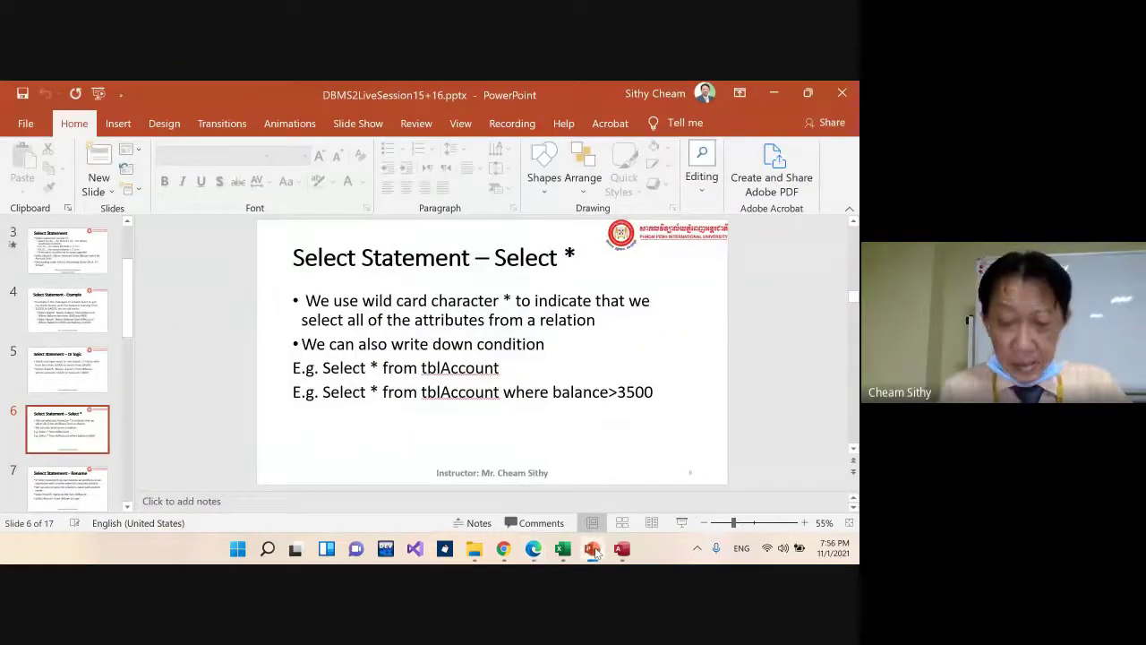
key("Down")
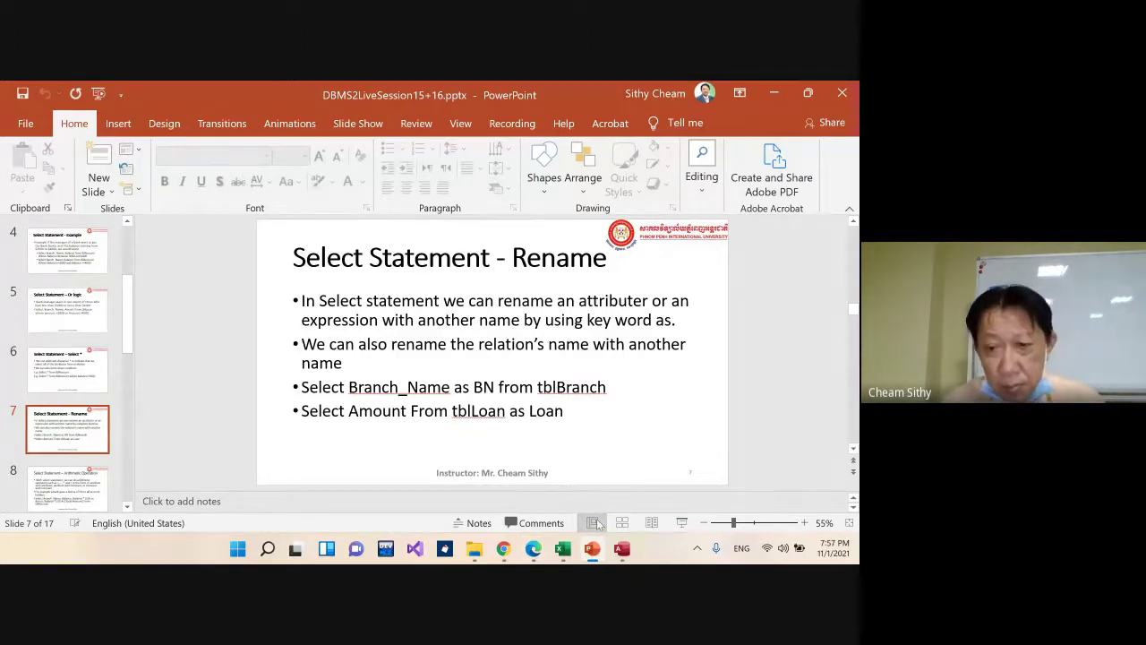
Switch back to the BankingSystem database in Access and create a new query in SQL View without adding any table
mouse_move(596, 555)
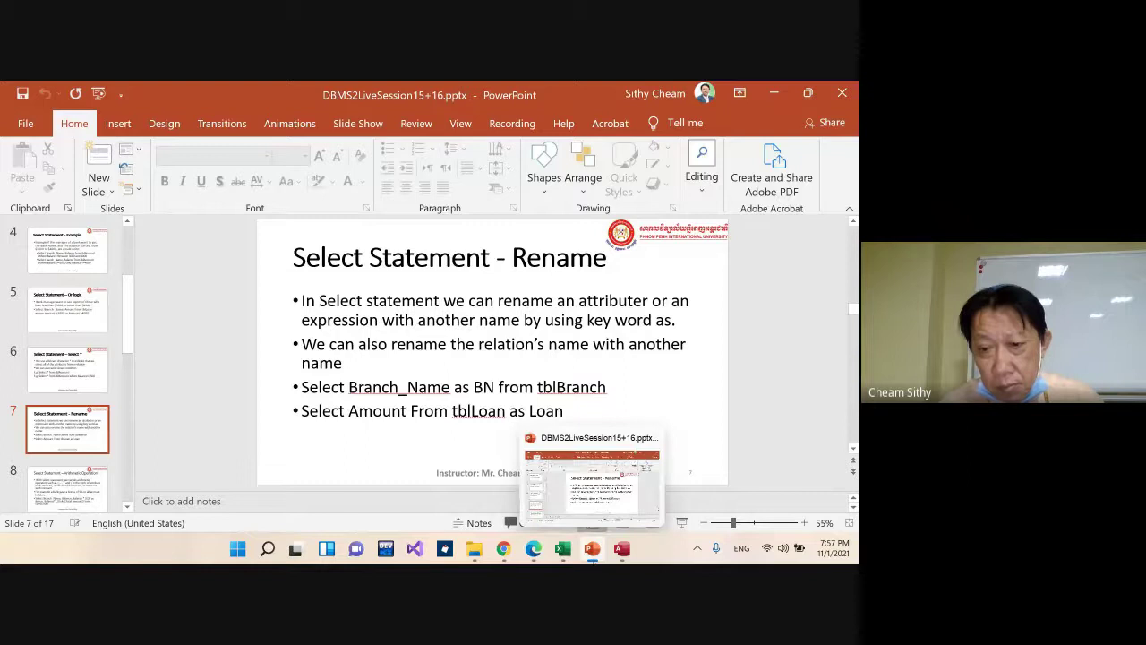
left_click(621, 549)
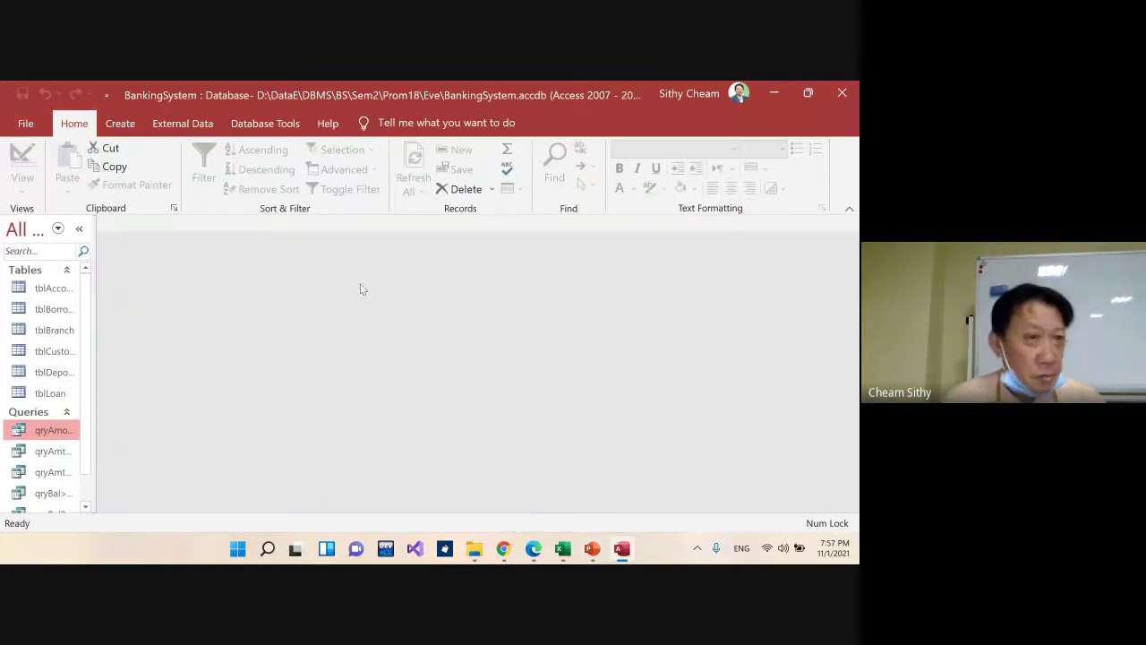
left_click(123, 124)
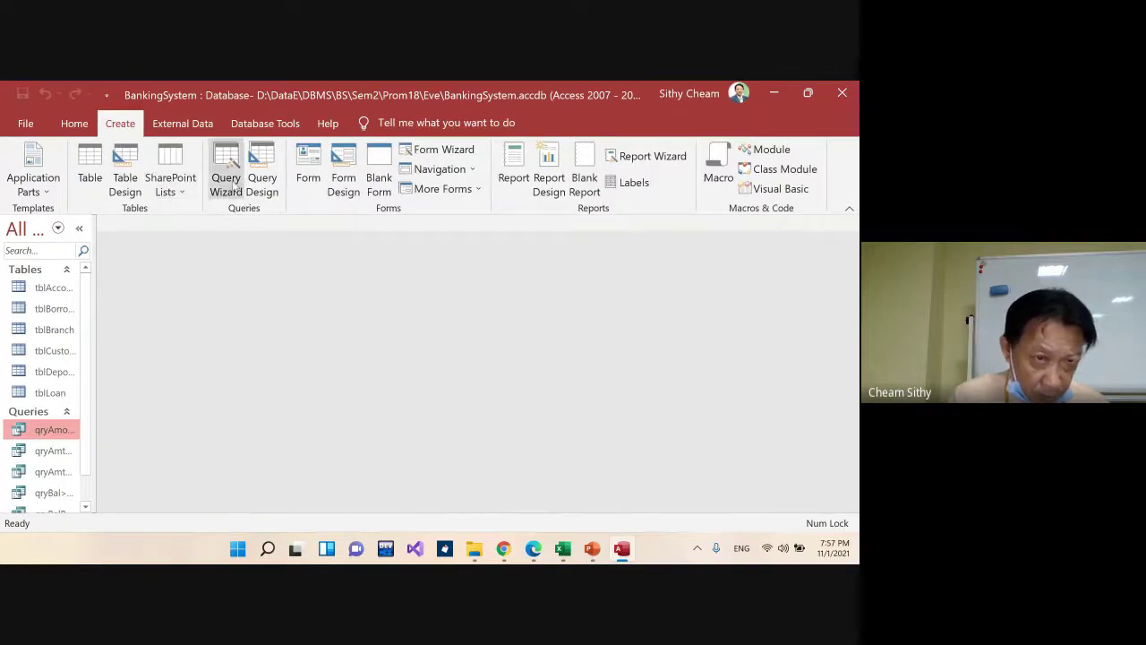
left_click(261, 172)
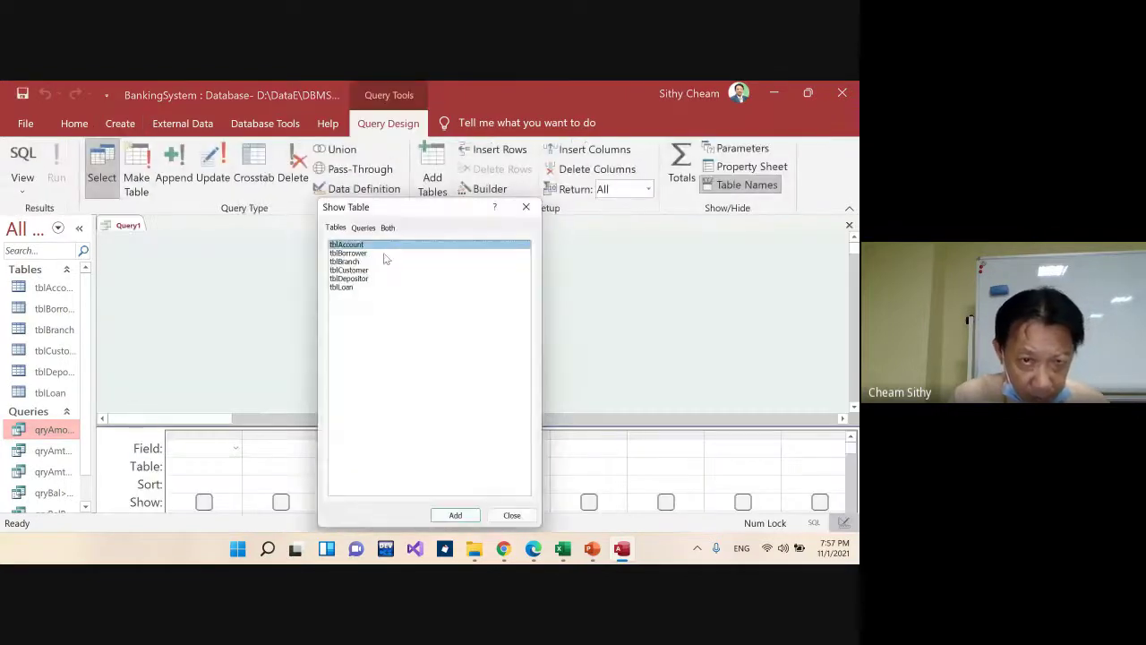
left_click(526, 208)
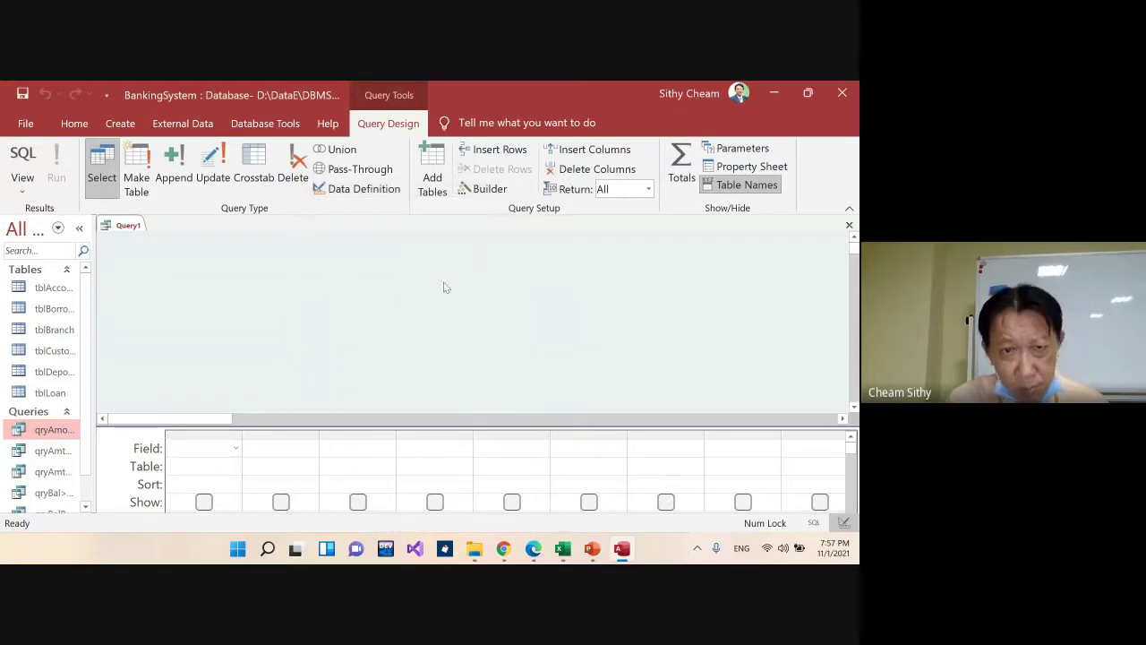
right_click(367, 295)
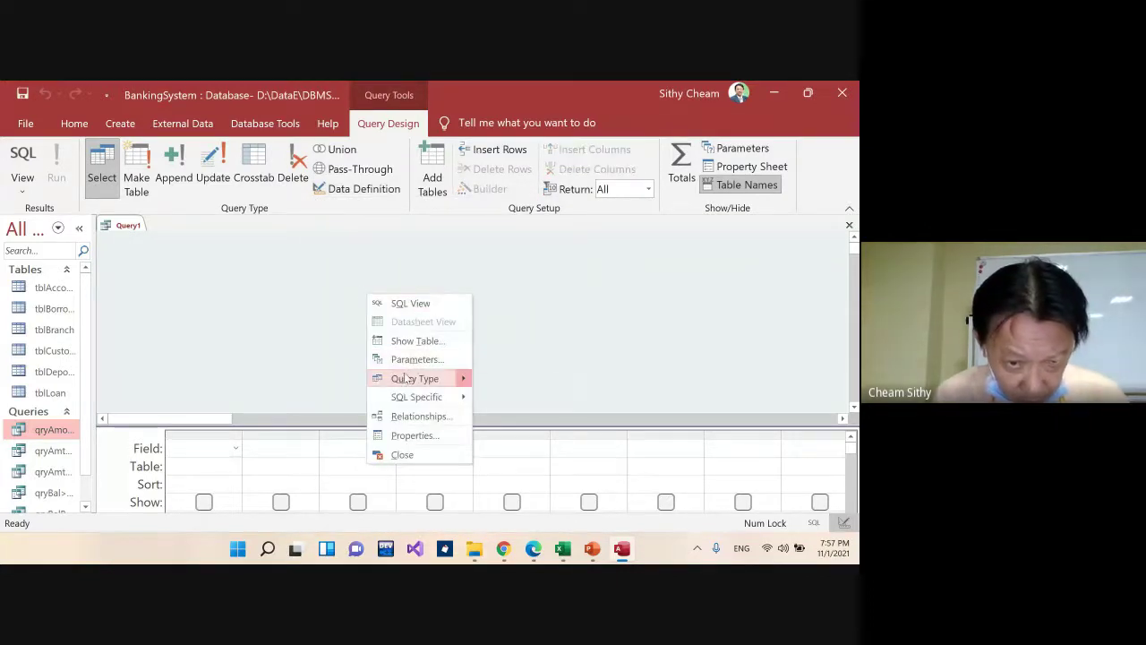
left_click(404, 307)
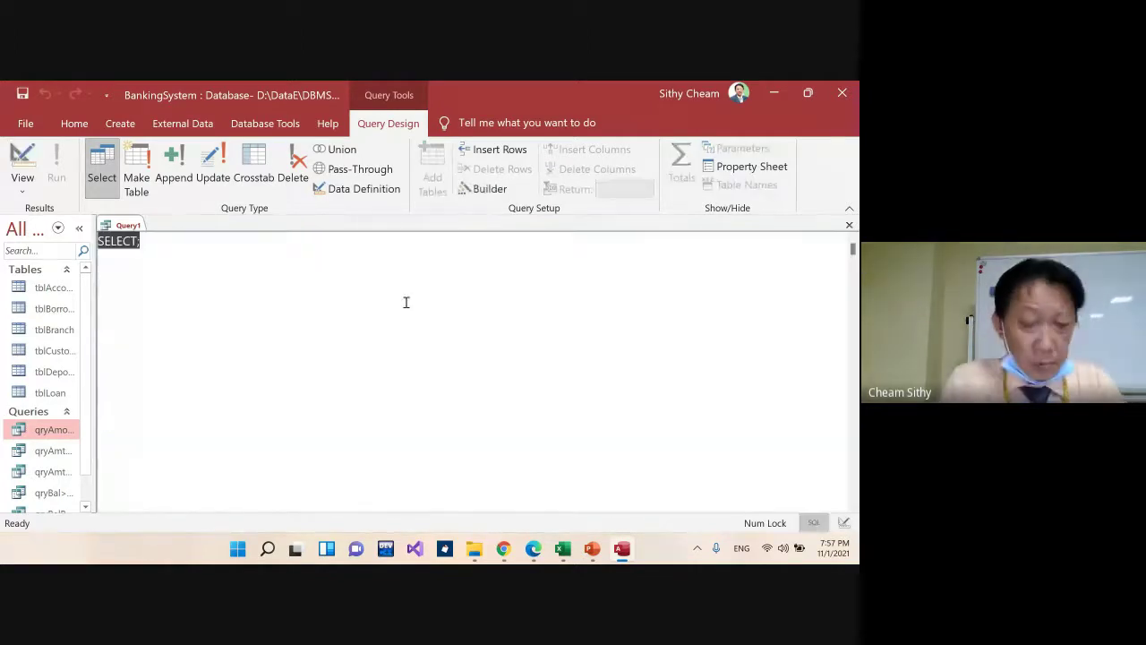
Write a Select clause that returns Branch_Name As BN and Amount As Amt
type("Selec")
key("BackSpace")
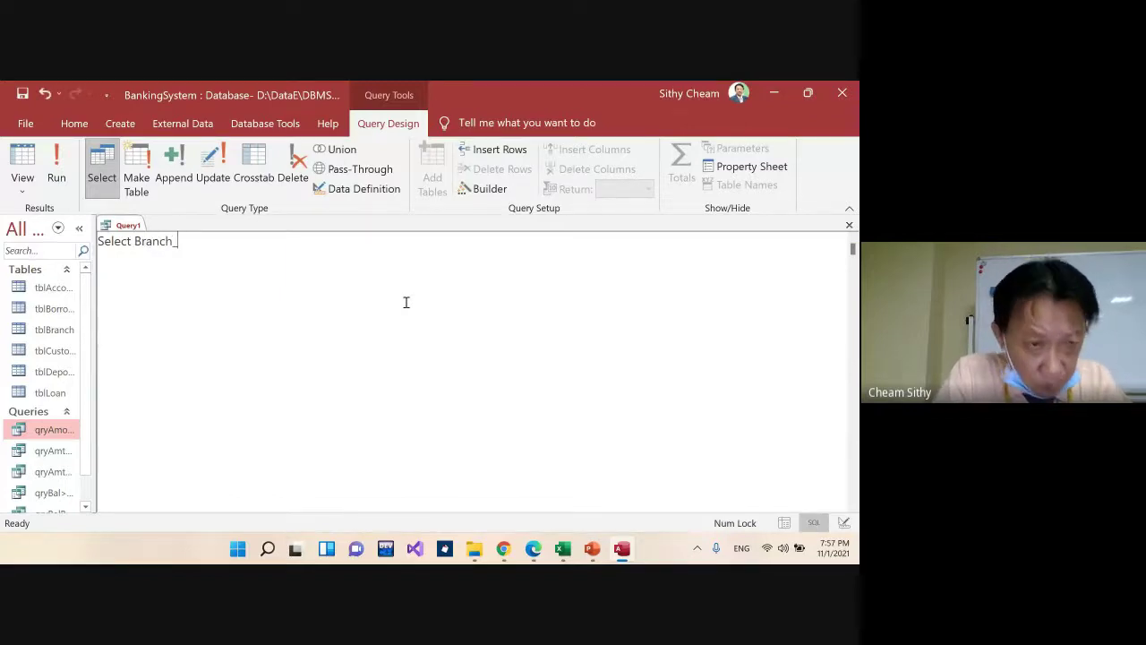
type("t Branch_Name")
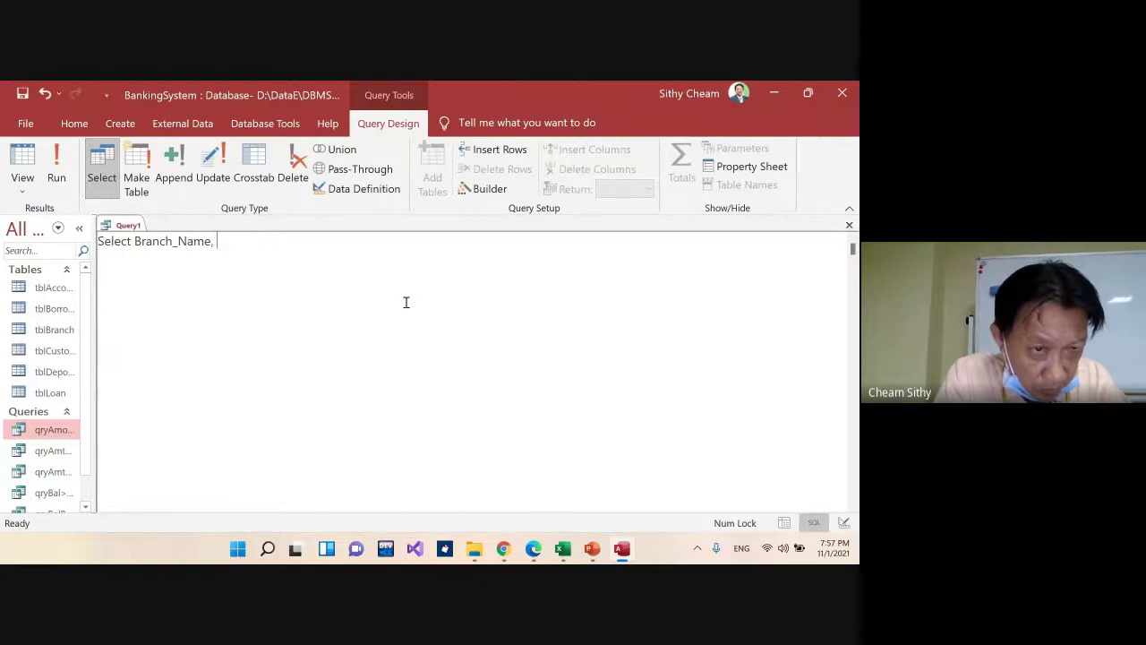
type(" As BN")
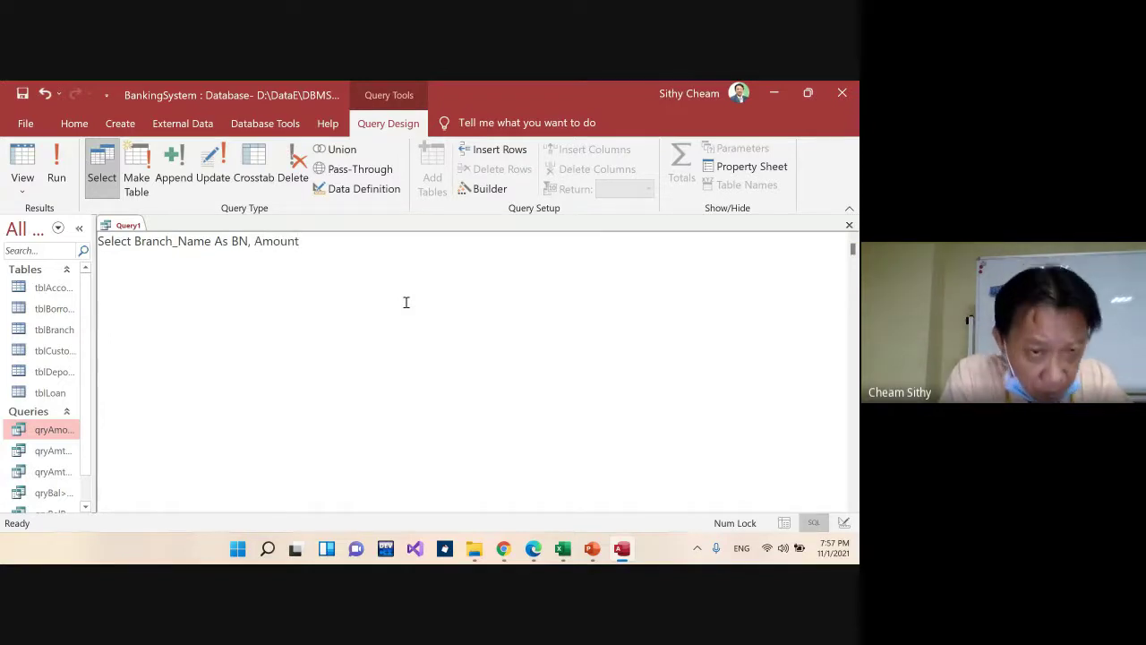
key("BackSpace")
key("BackSpace")
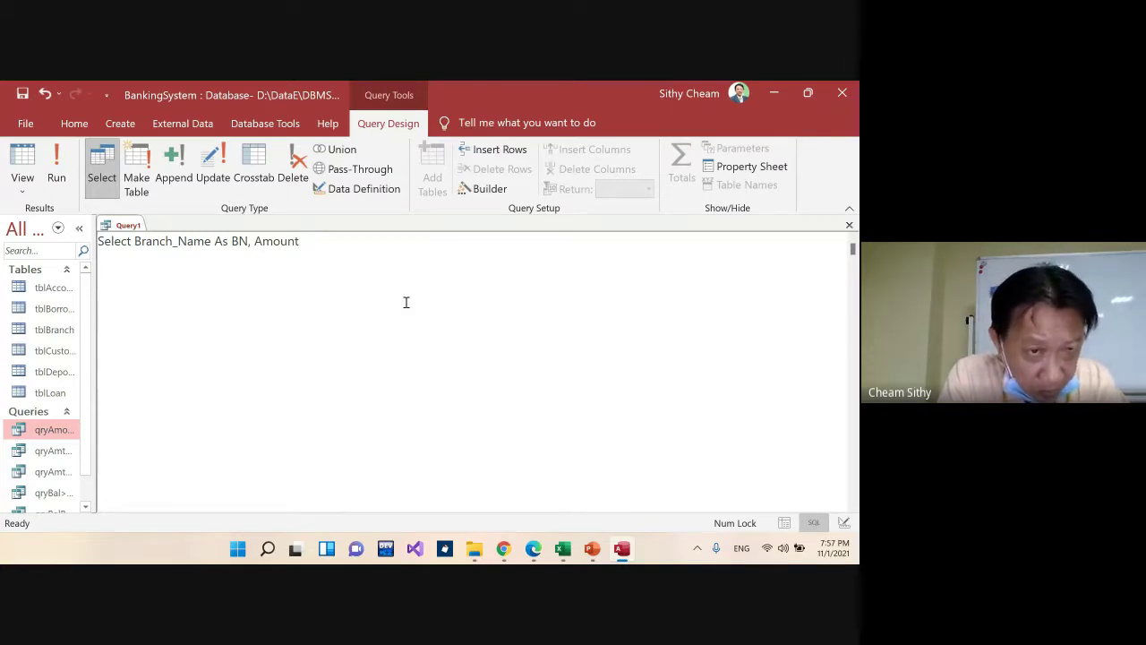
type("As ")
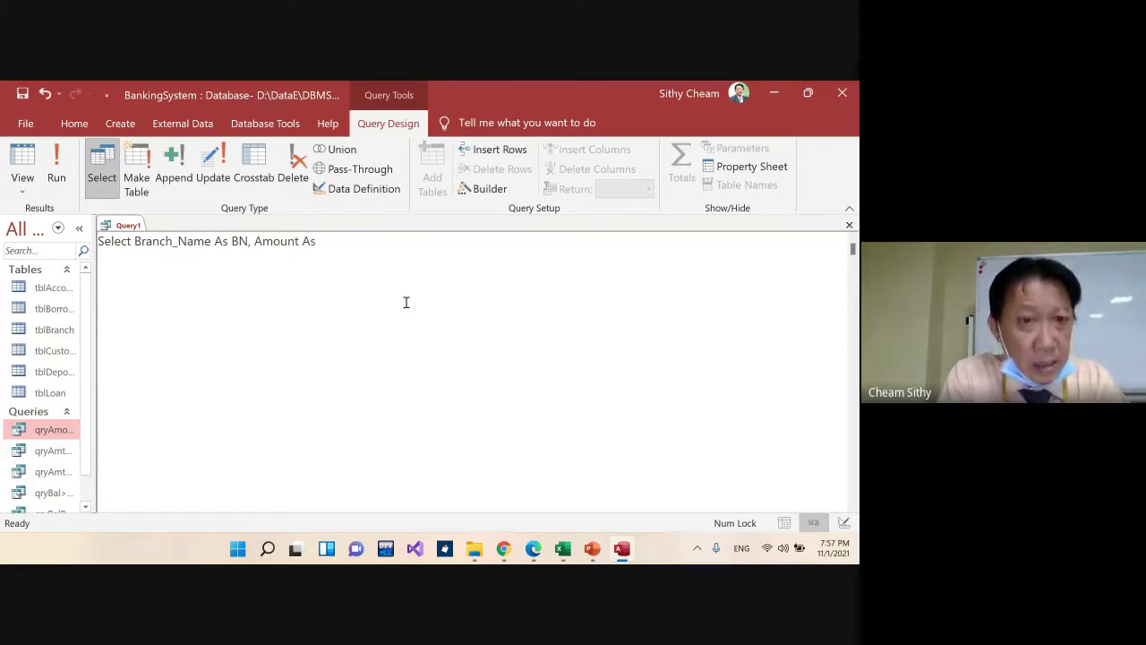
type("Amt")
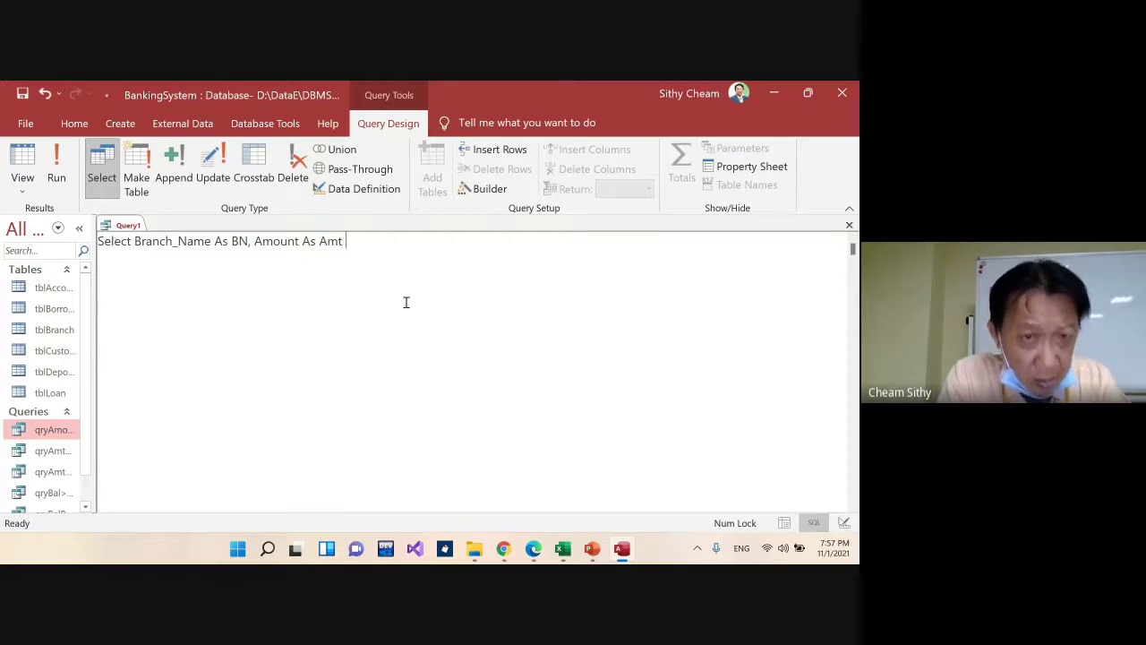
Complete the statement with From tblLoan As Loan and run the query
type(" Fro")
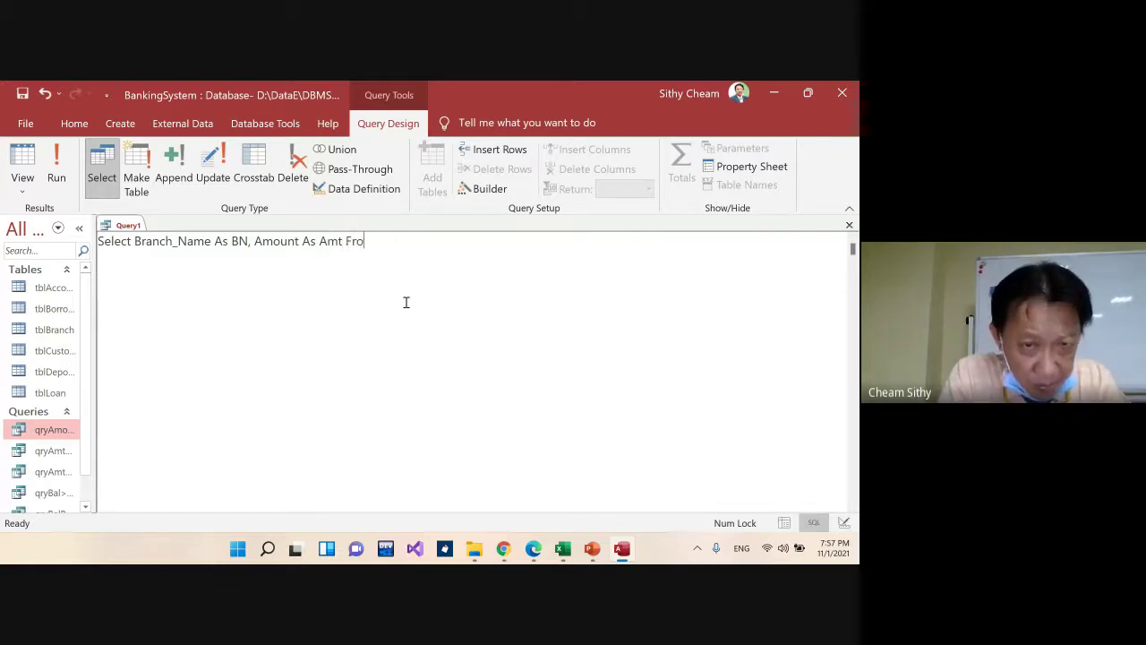
type("m tblLoa")
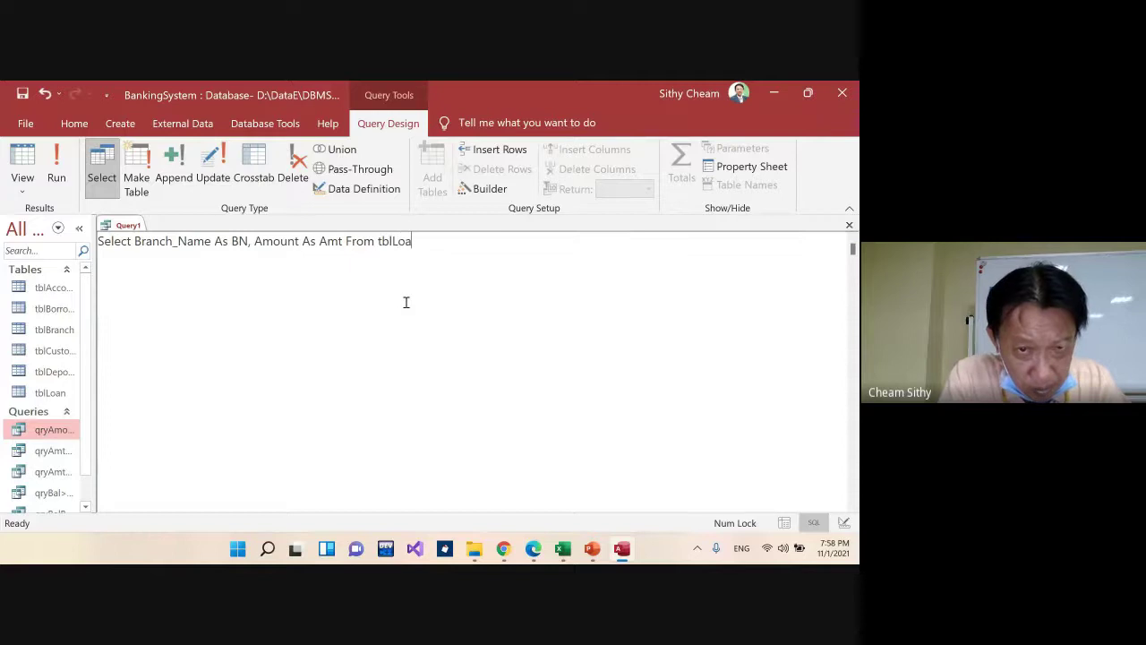
type("n As ")
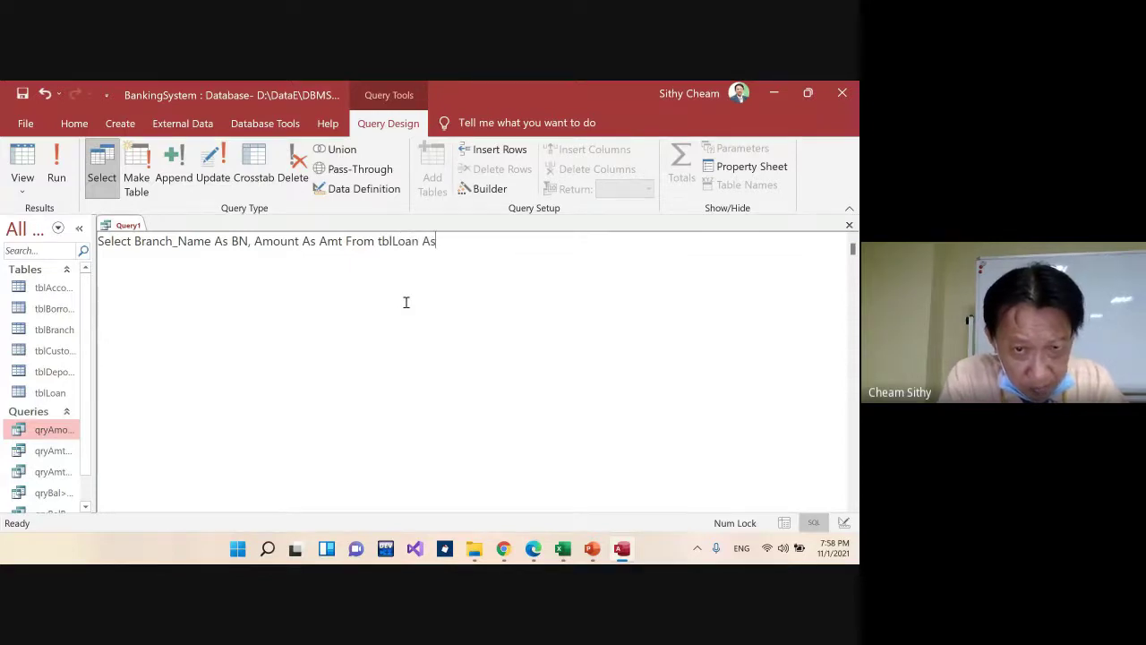
type("L")
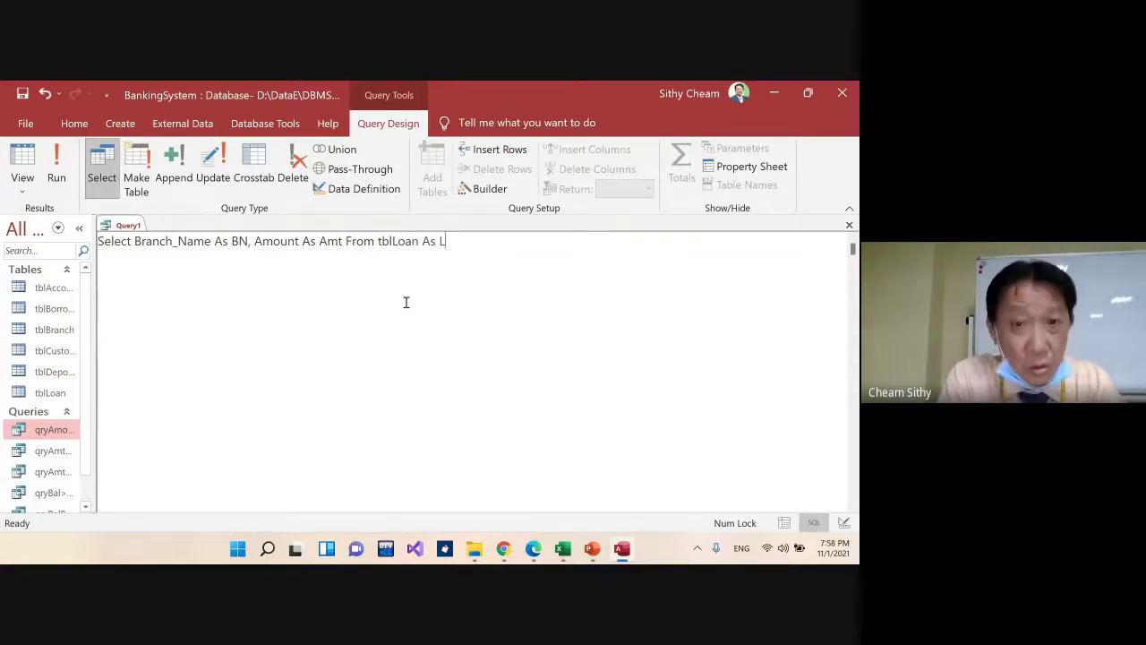
type("oan")
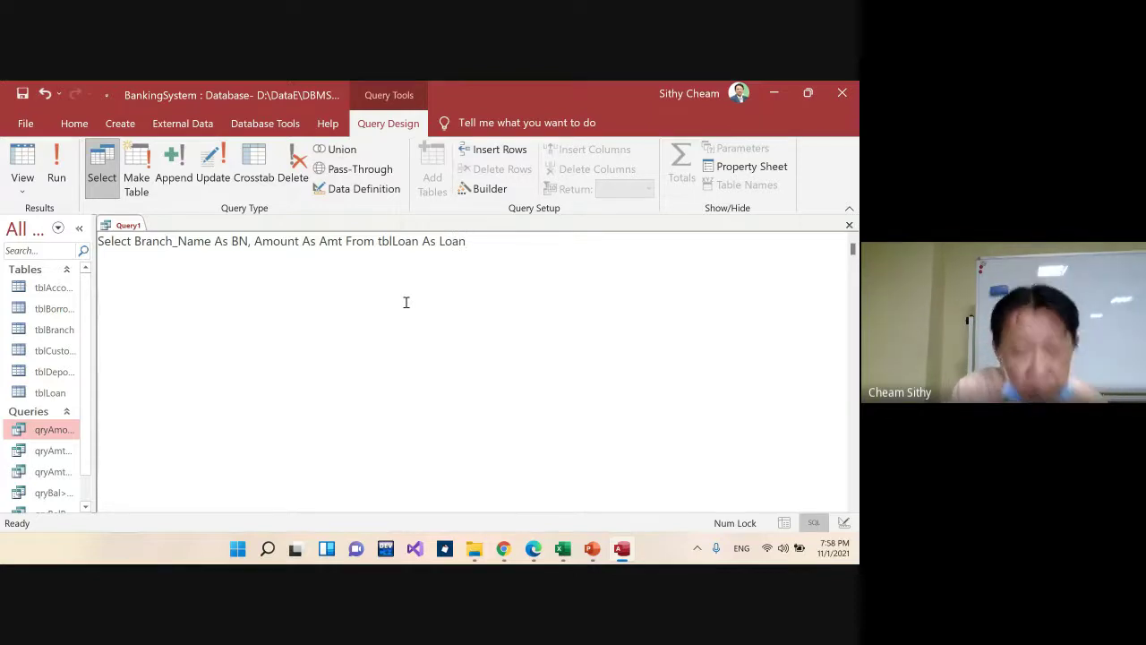
left_click(64, 154)
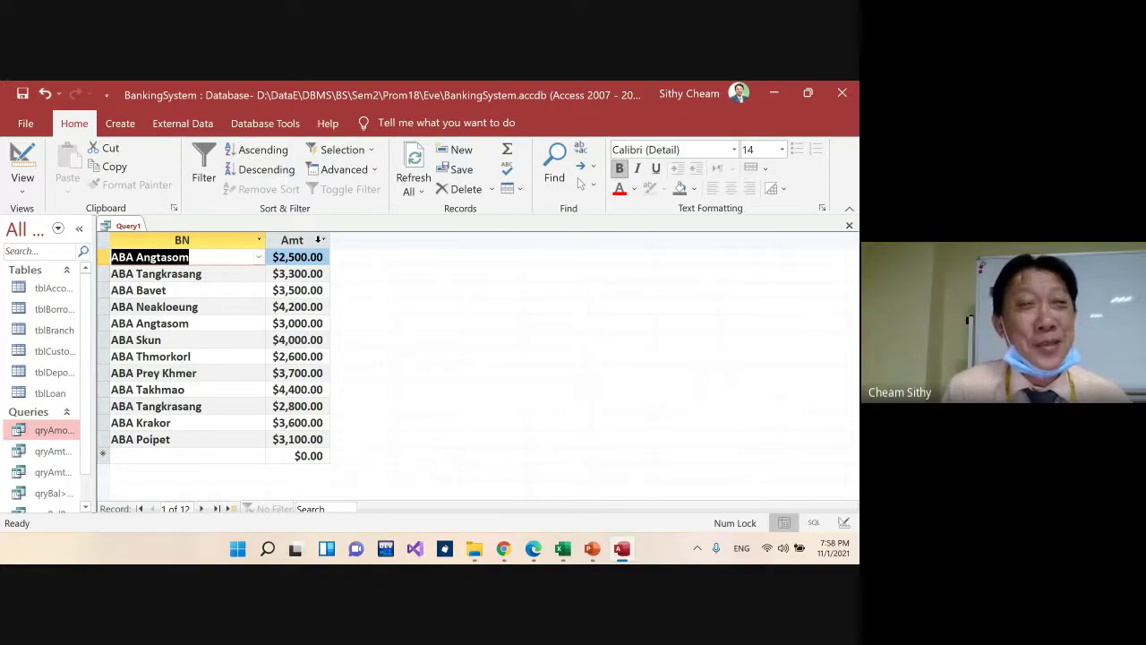
Show the query in Design View and widen the BN and Amt columns of the grid to read their full field entries
right_click(130, 229)
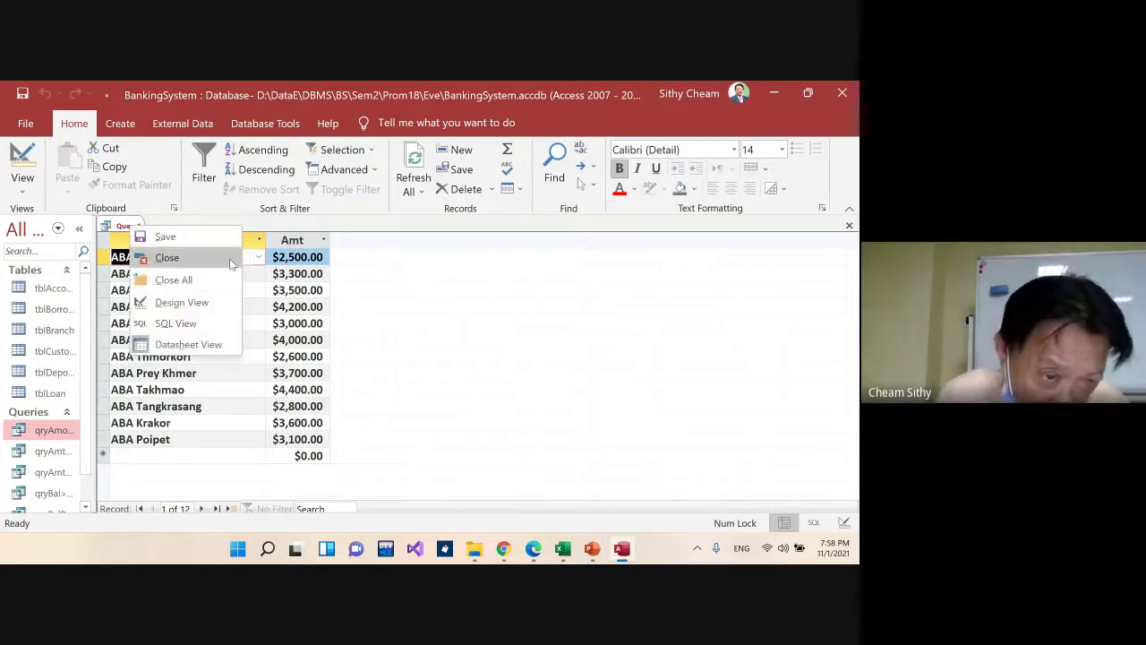
left_click(183, 303)
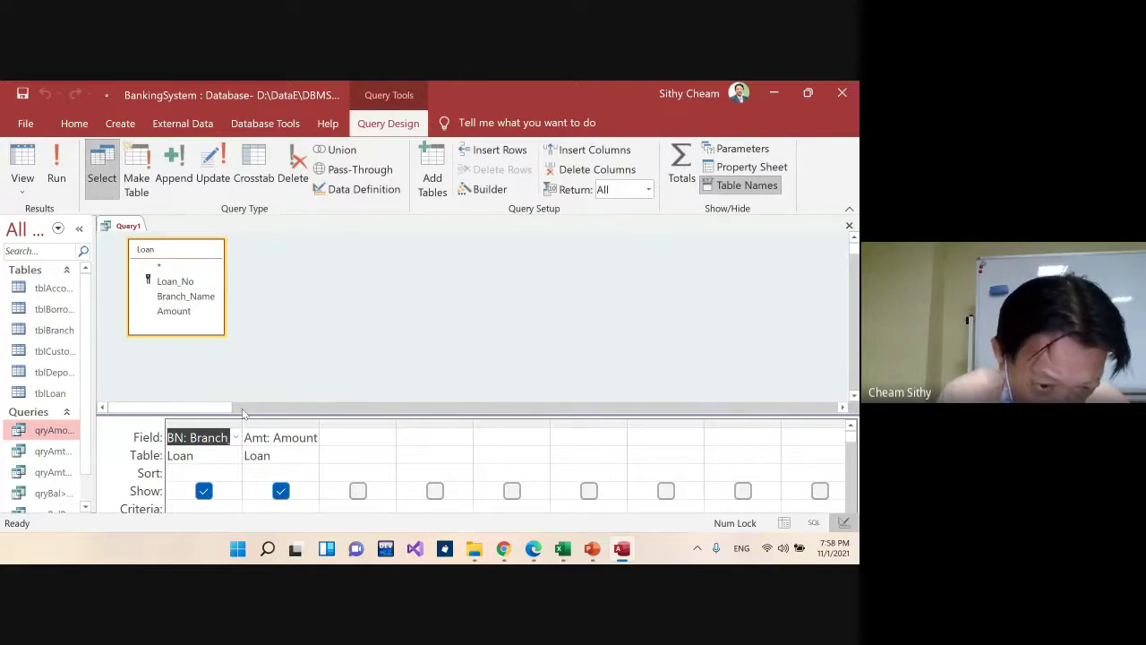
left_click_drag(242, 419, 276, 420)
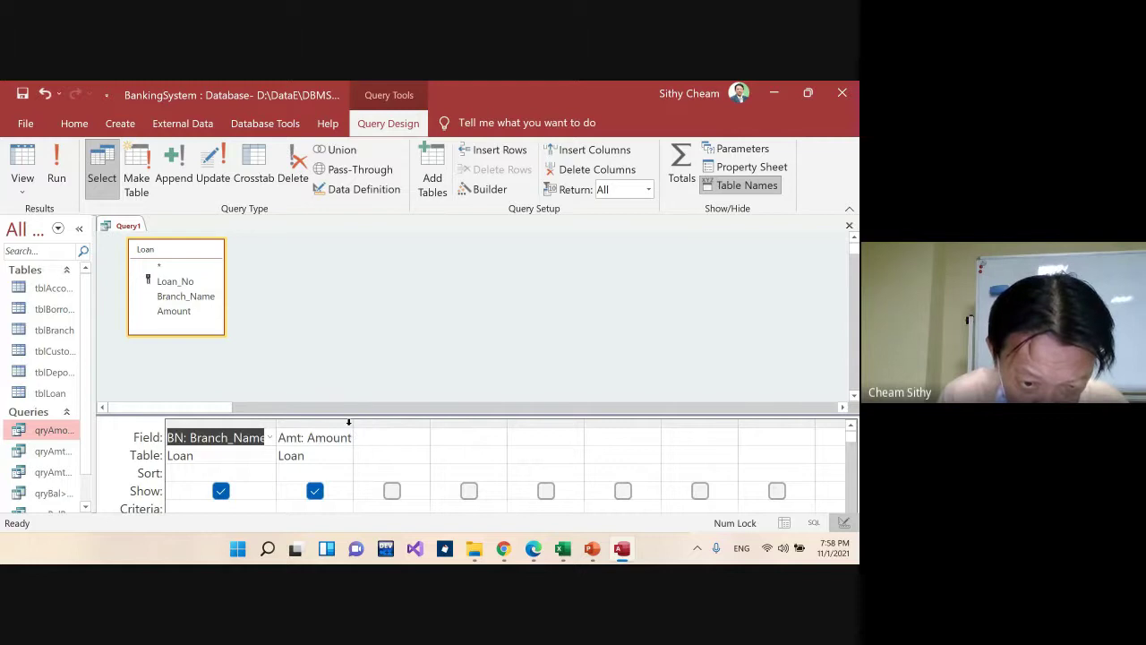
left_click_drag(352, 422, 392, 439)
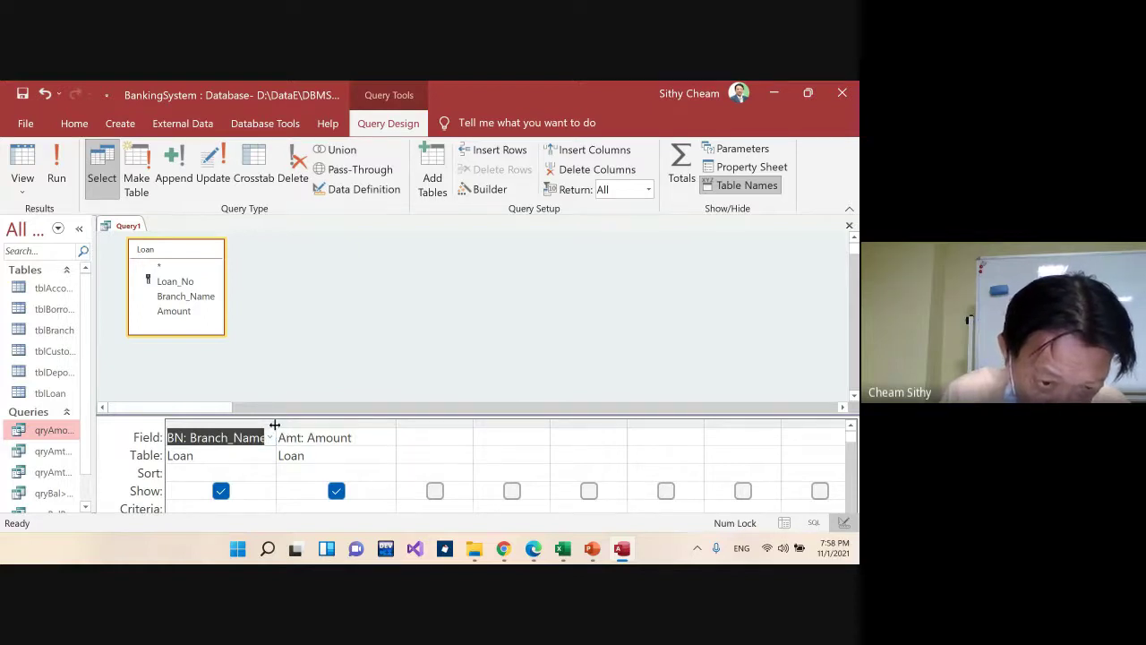
left_click_drag(275, 425, 306, 426)
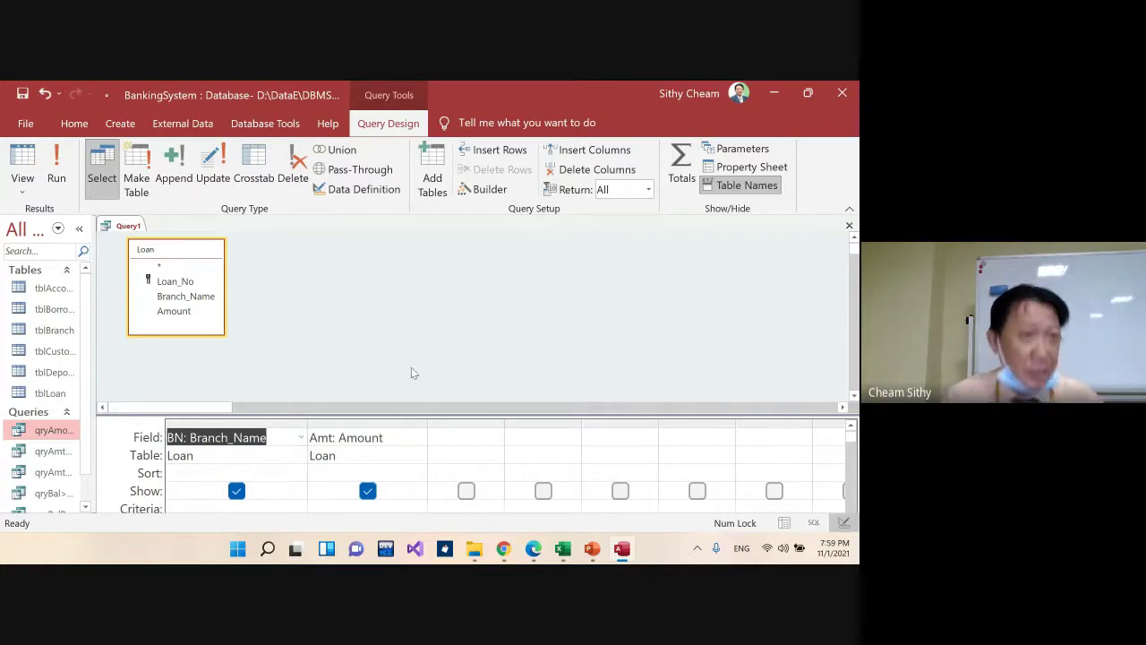
Examine the alias in the Loan table's properties, plus the properties of the Amt field and of the query itself
right_click(183, 257)
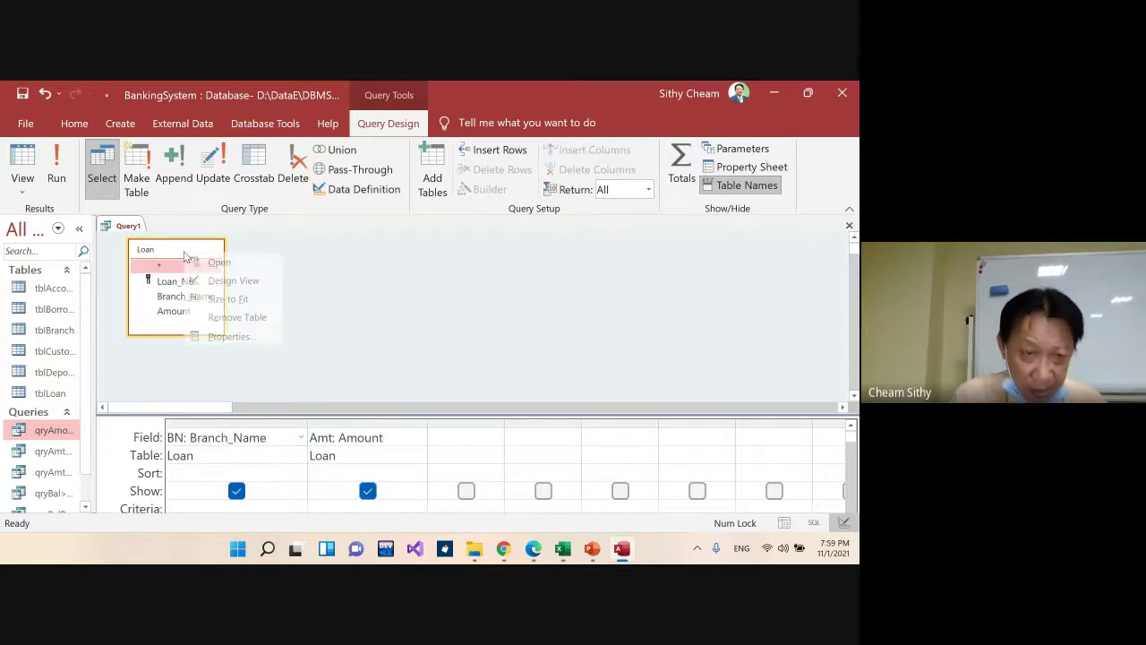
left_click(229, 336)
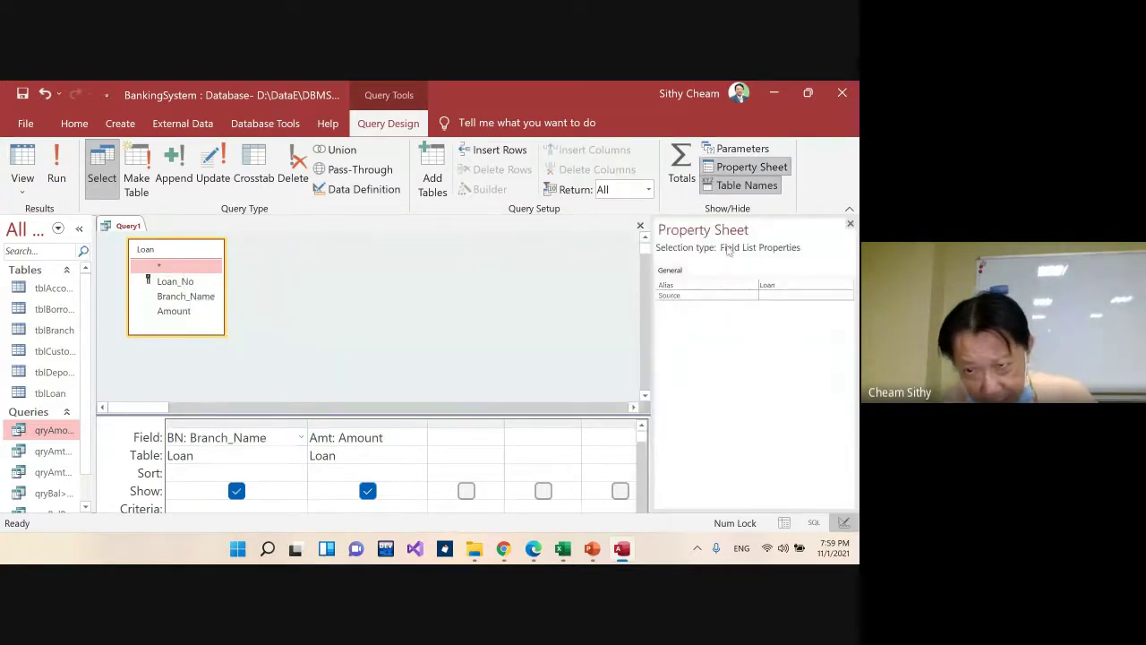
left_click(790, 283)
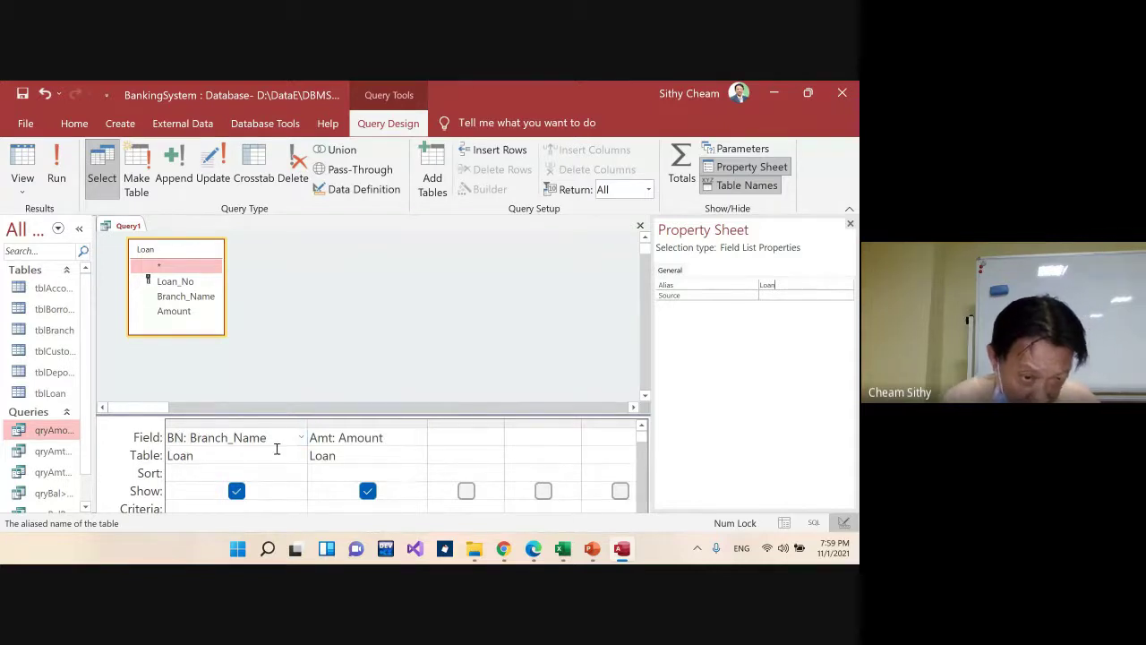
left_click(372, 421)
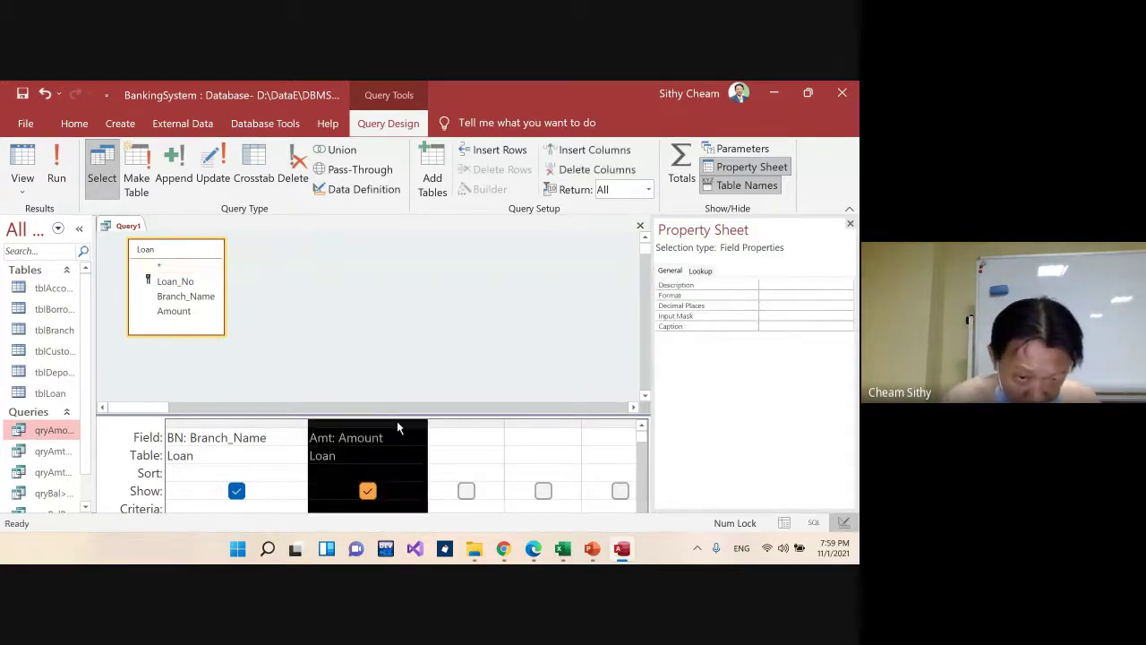
left_click(443, 329)
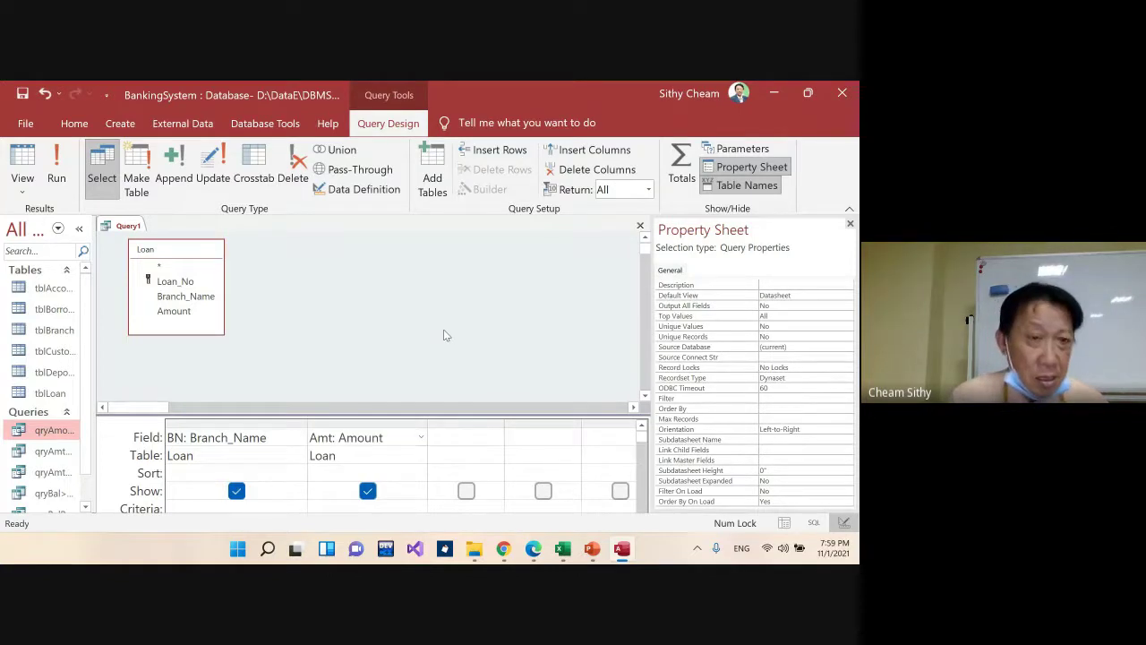
Return the query to SQL View and close the Property Sheet
right_click(295, 320)
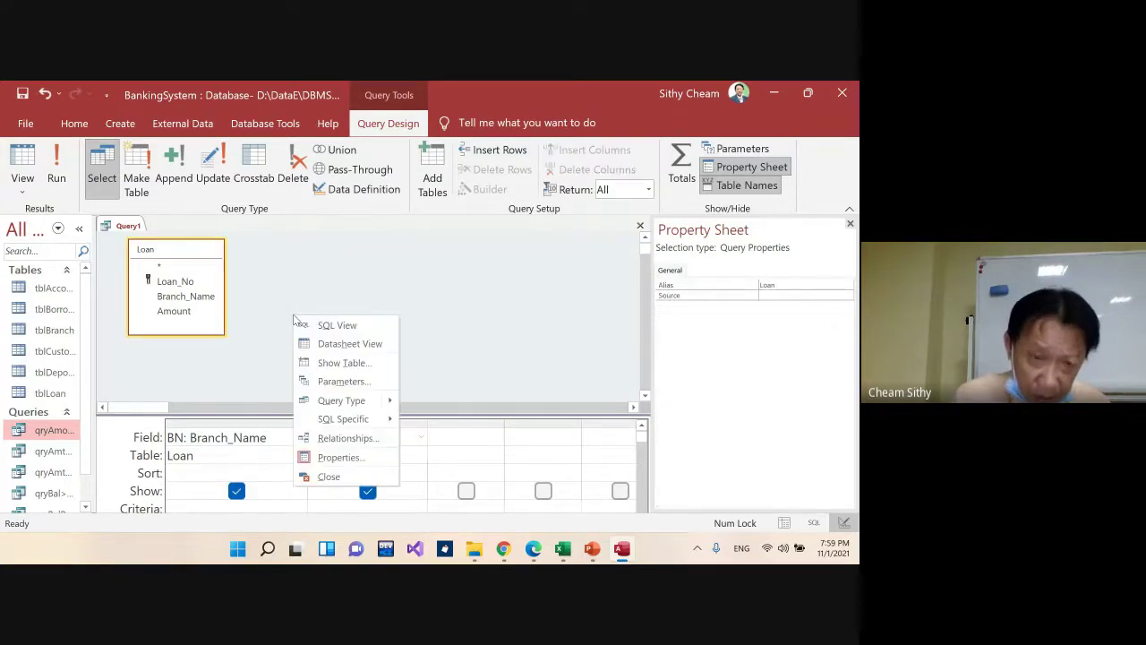
left_click(323, 326)
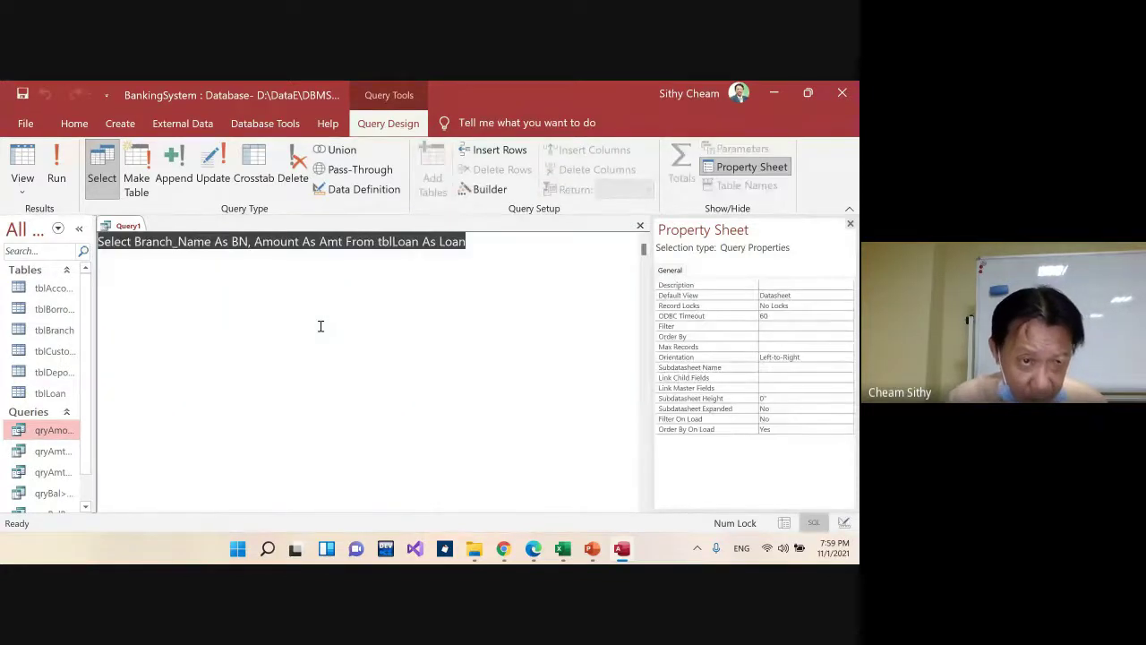
left_click(301, 298)
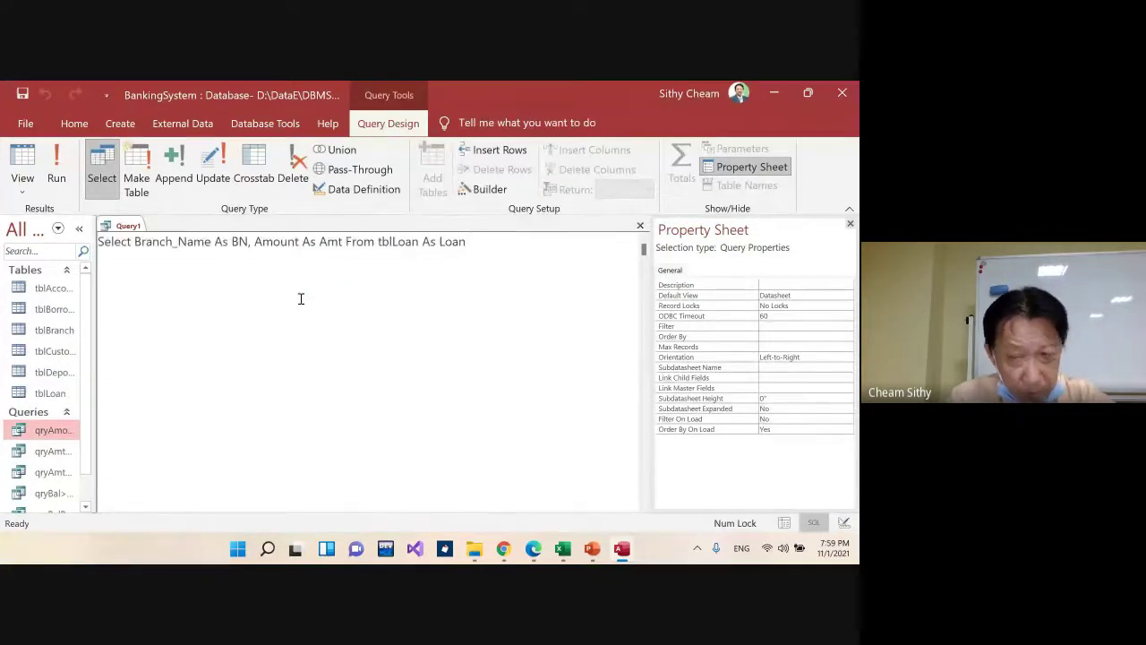
left_click(850, 225)
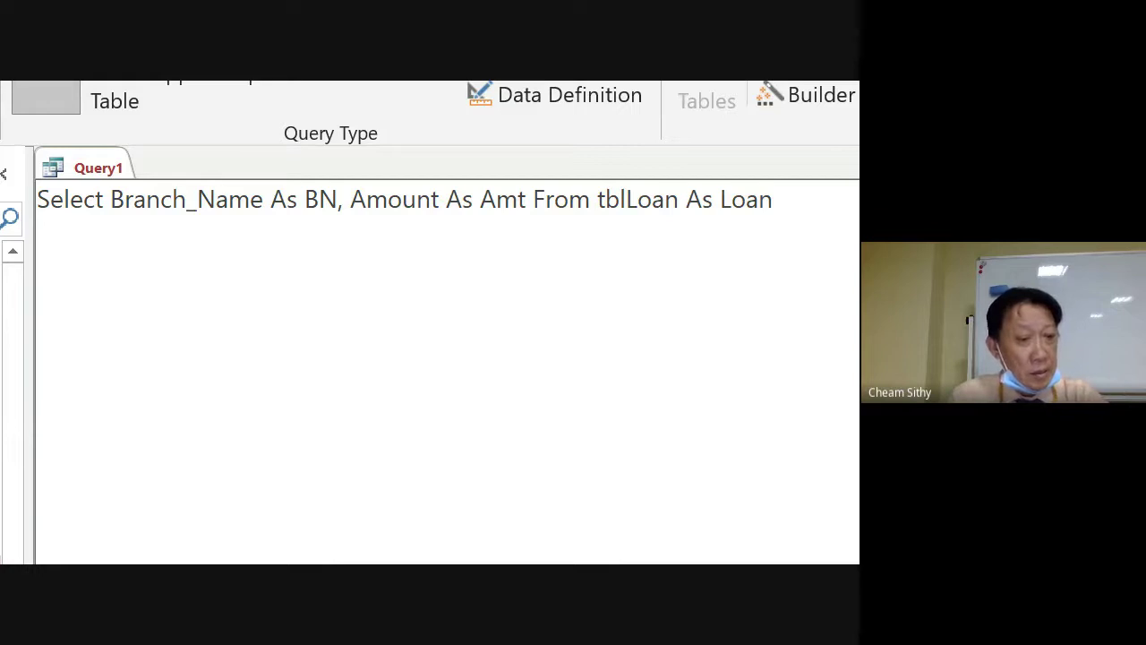
Save the query as qryRename and close it
key("ctrl+s")
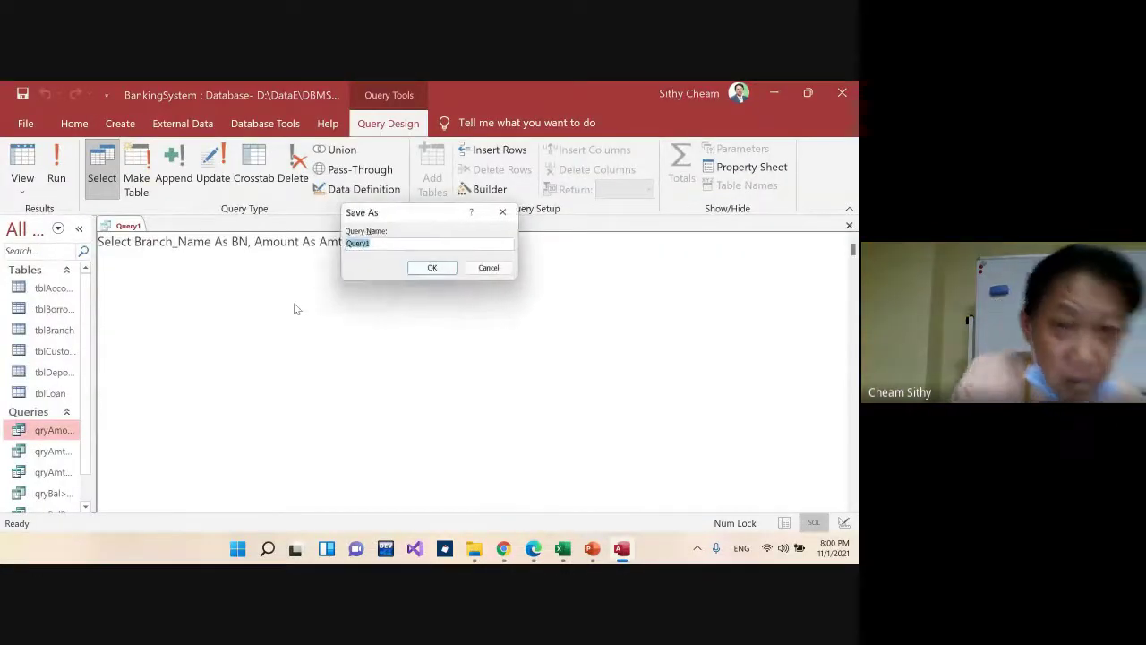
type("qryRenam")
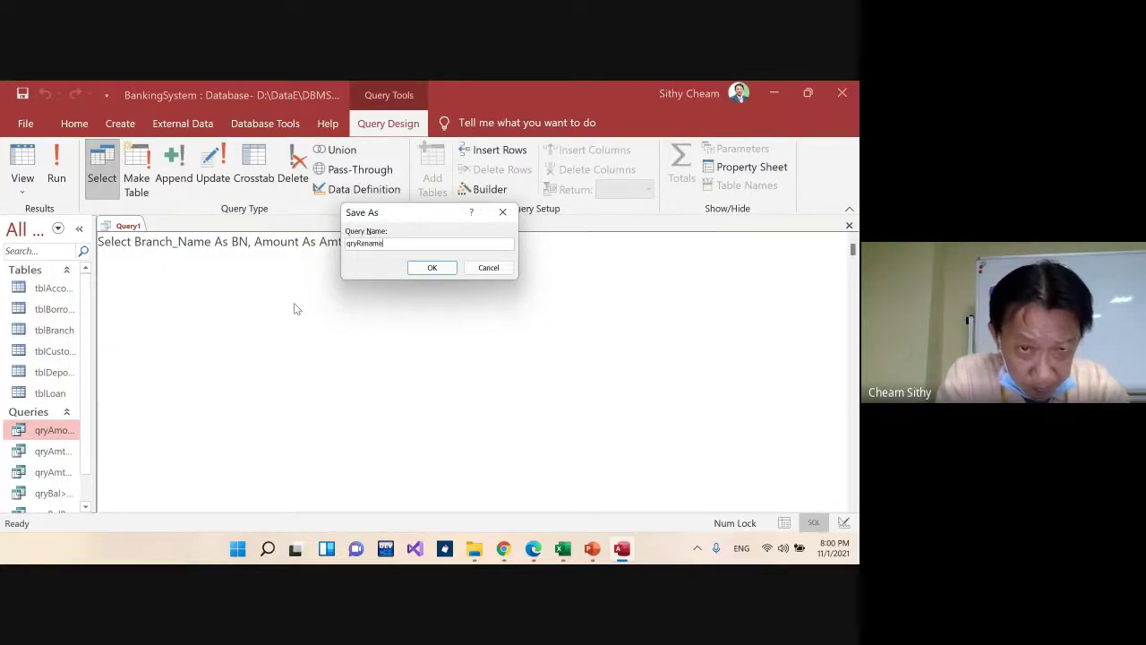
type("e")
key("Return")
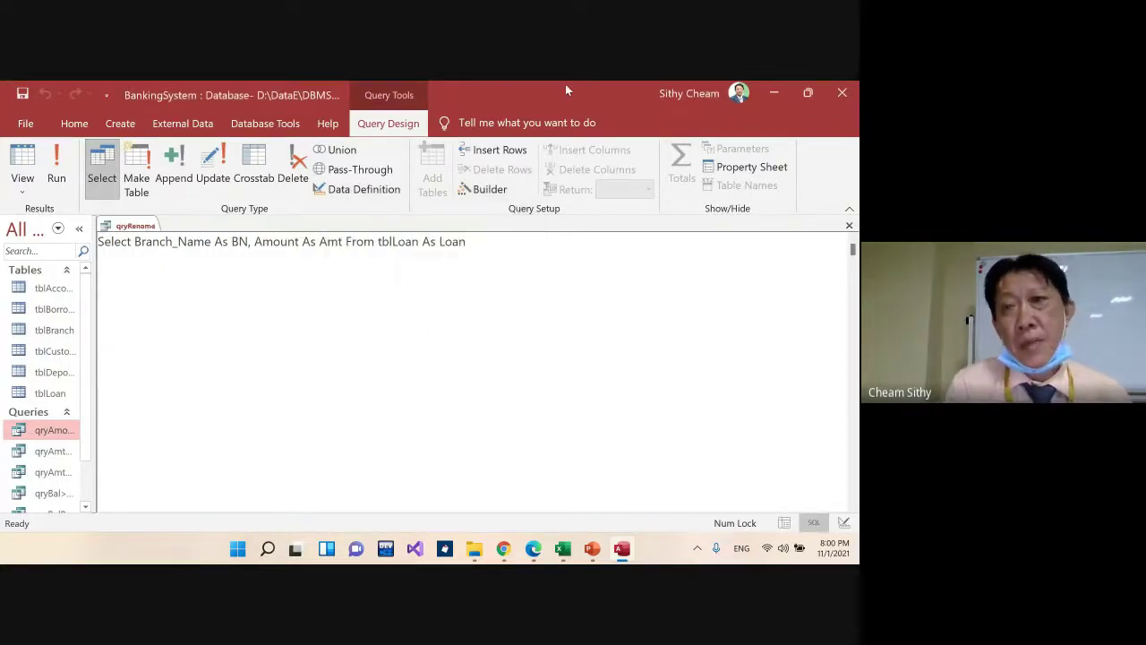
left_click(849, 226)
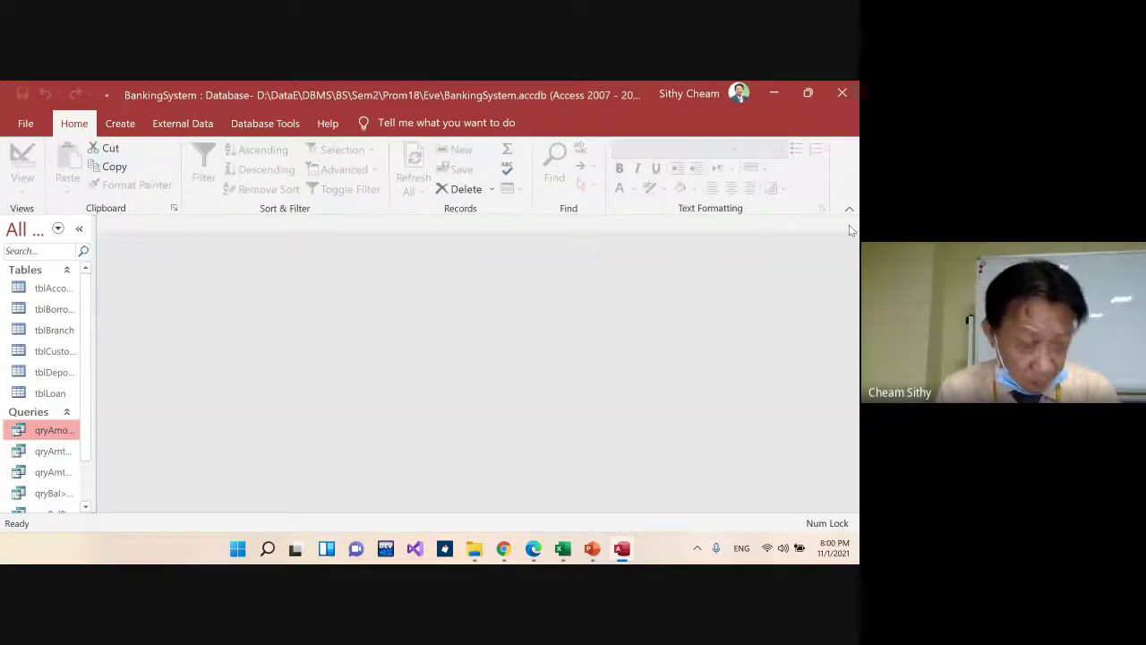
Switch to the DBMS2LiveSession15+16 presentation in PowerPoint and go to the slide "Select Statement – Arithmetic Operation"
mouse_move(591, 548)
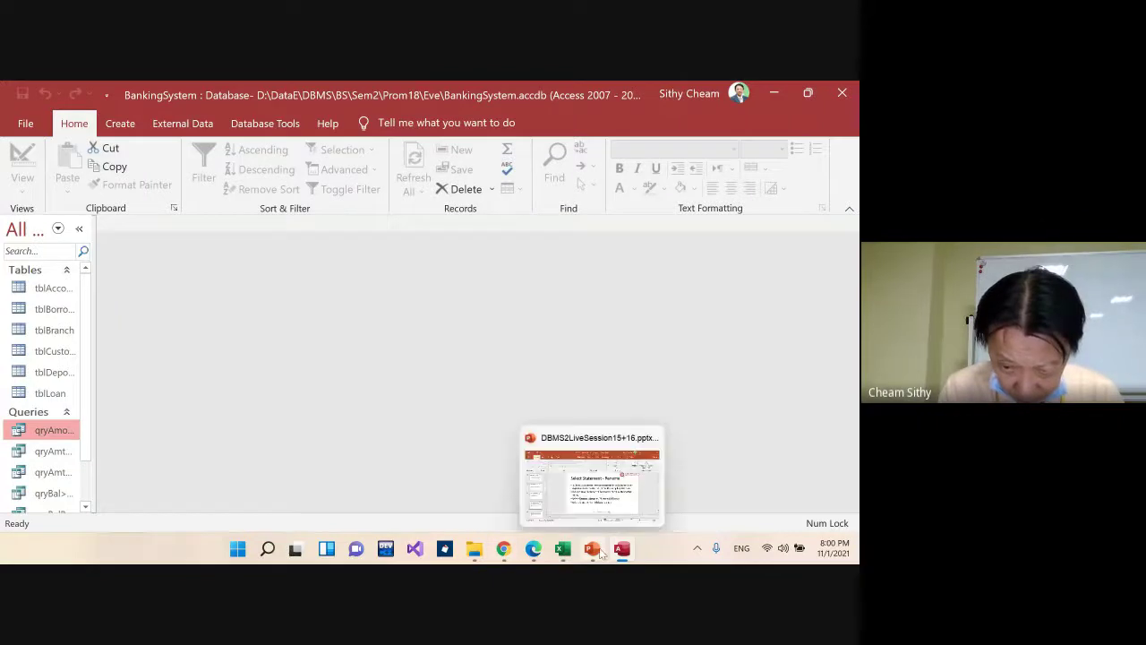
left_click(591, 497)
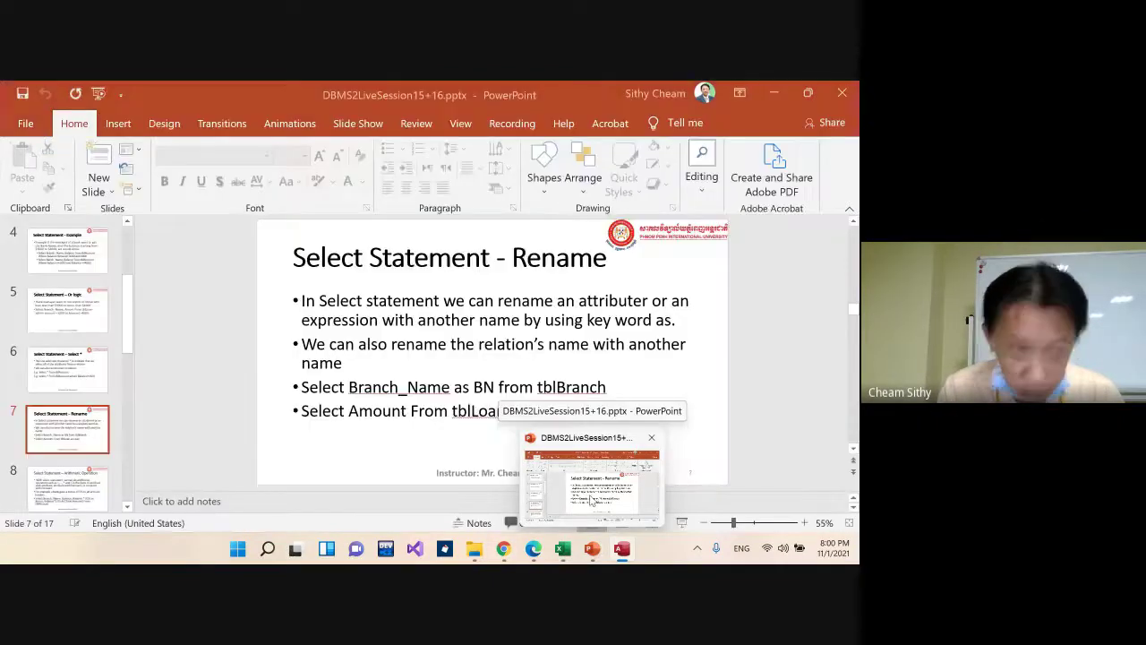
scroll(590, 495, "down", 1)
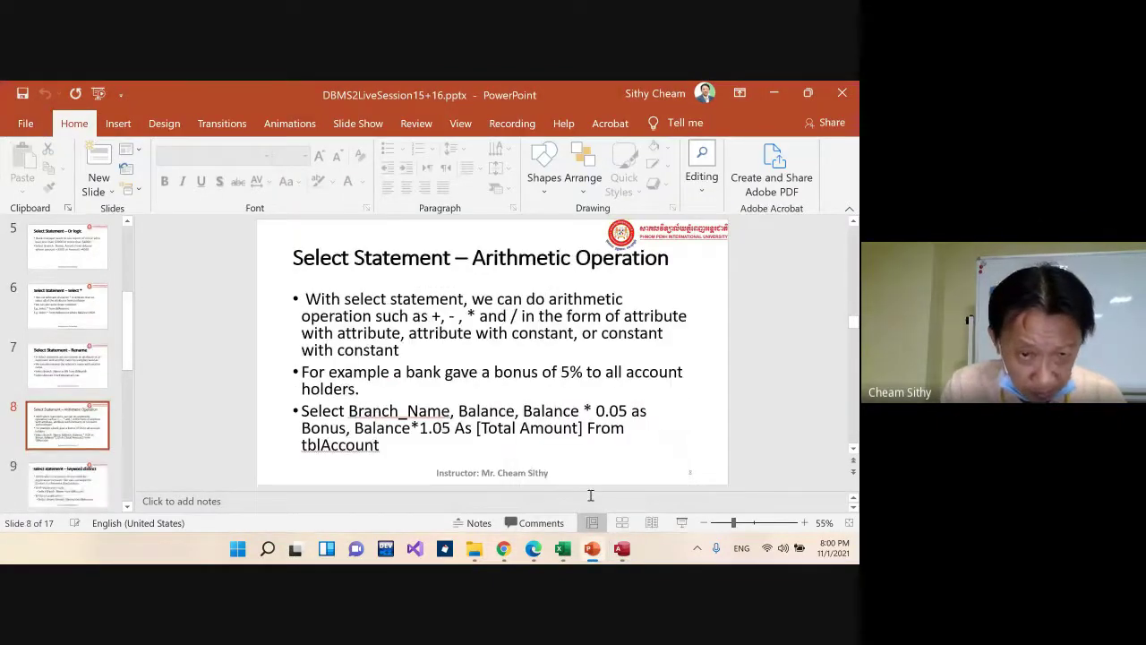